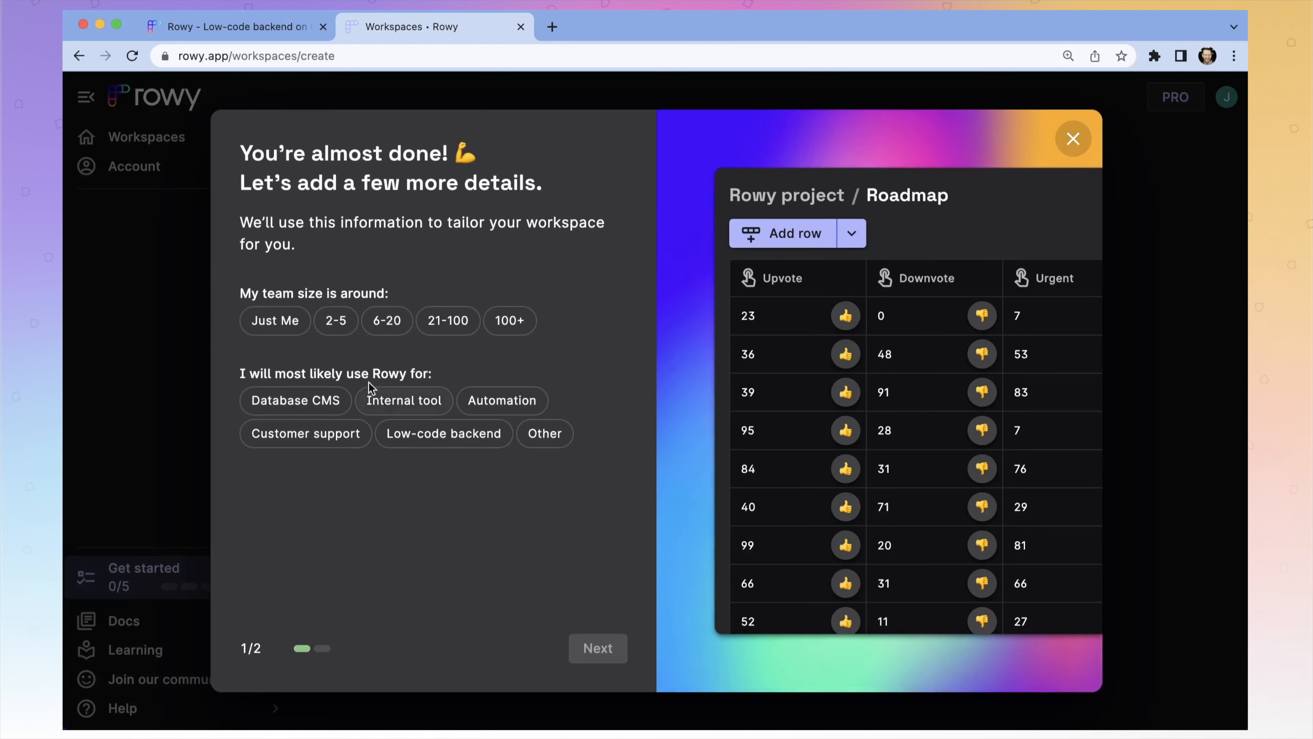
Step: Set the team size to Just Me and the intended use to Low-code backend, and finish creating the workspace
click(289, 323)
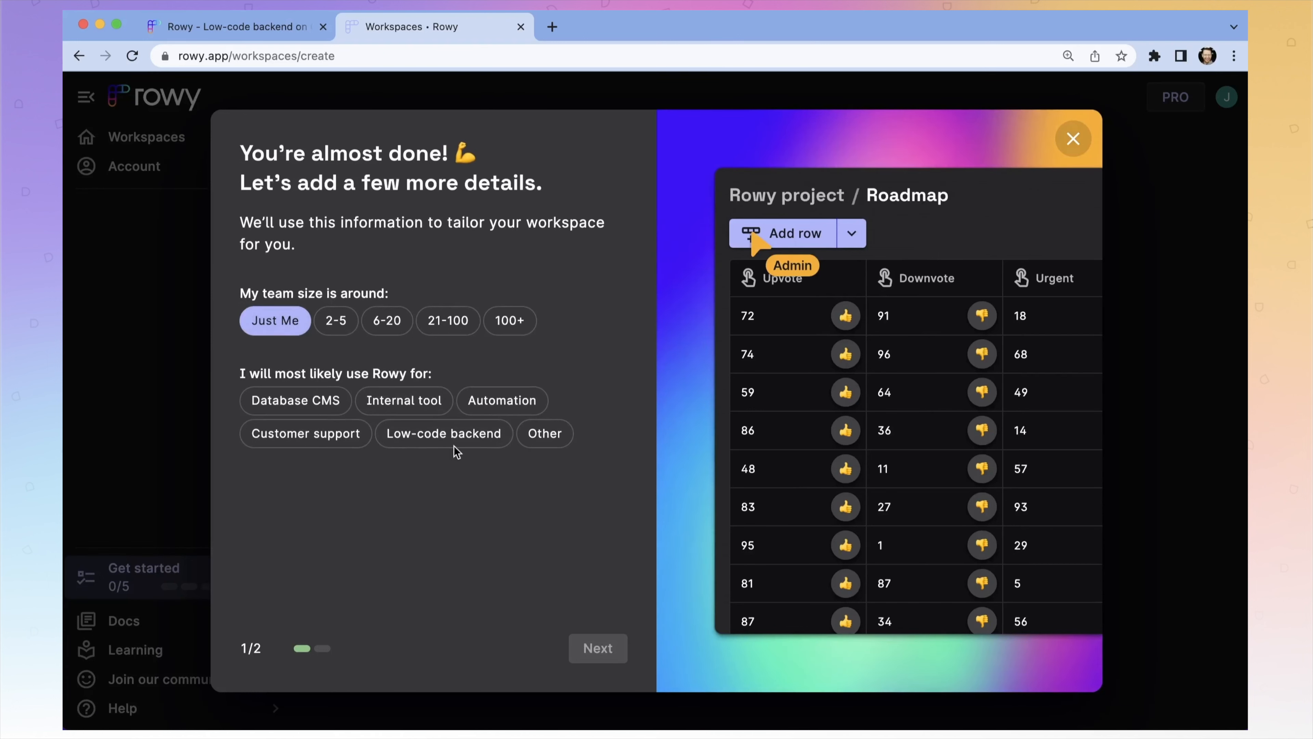
click(444, 440)
click(599, 648)
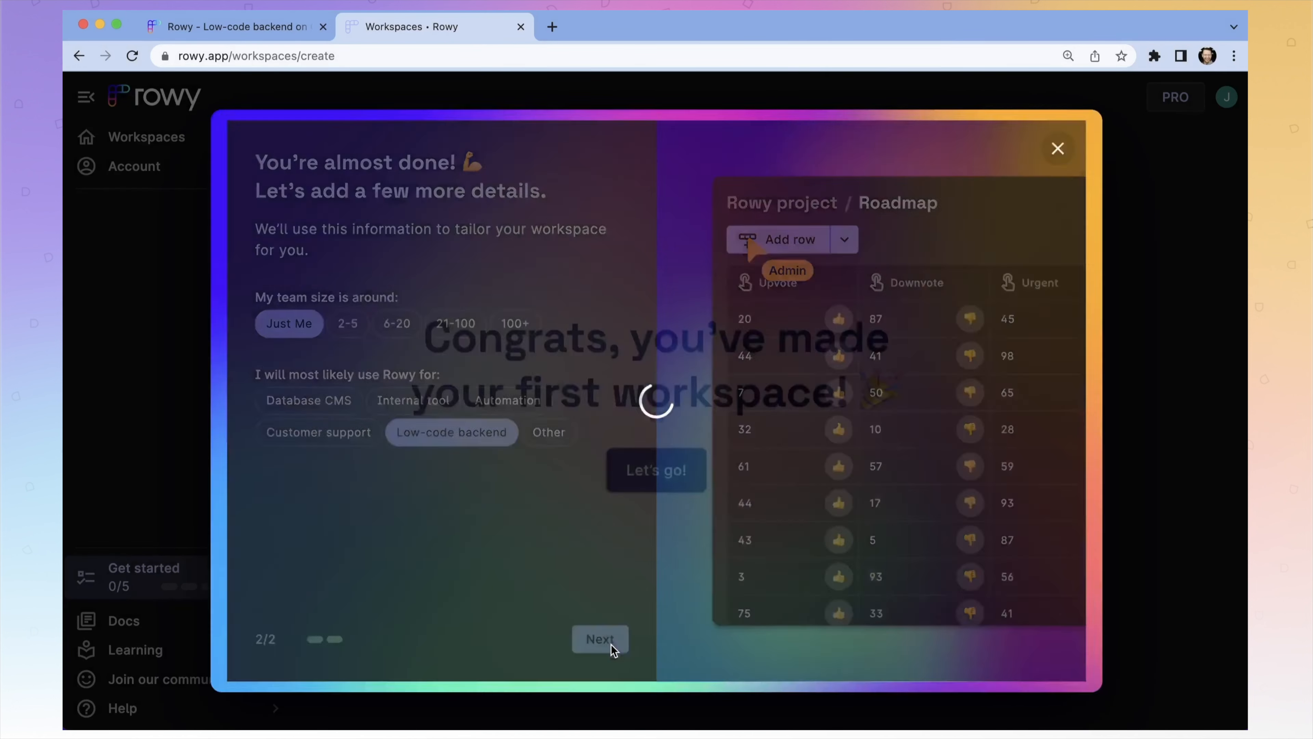
click(656, 469)
Step: Advance the project setup to the Firebase project selection and look through the existing projects
click(656, 671)
click(656, 671)
click(461, 467)
click(462, 467)
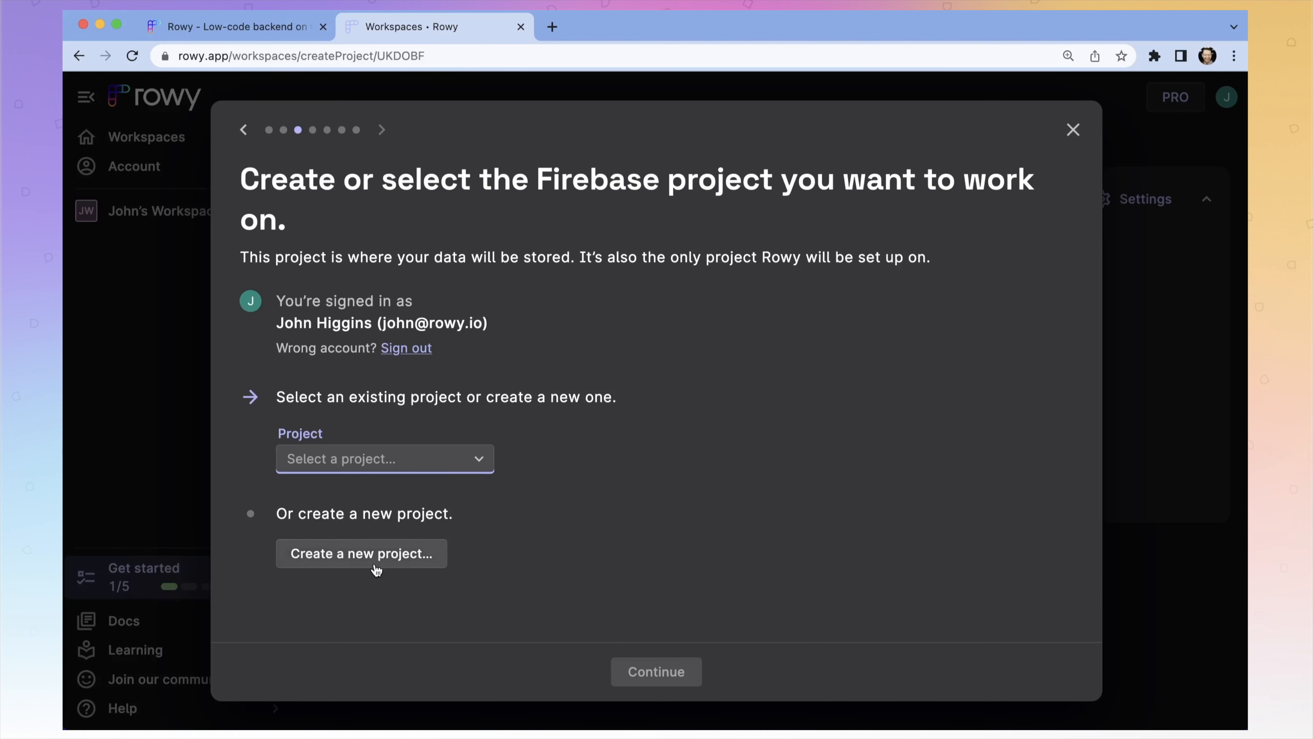
Step: Try to create a new project named Products in the us-central region from the Rowy setup
click(375, 562)
text(Products)
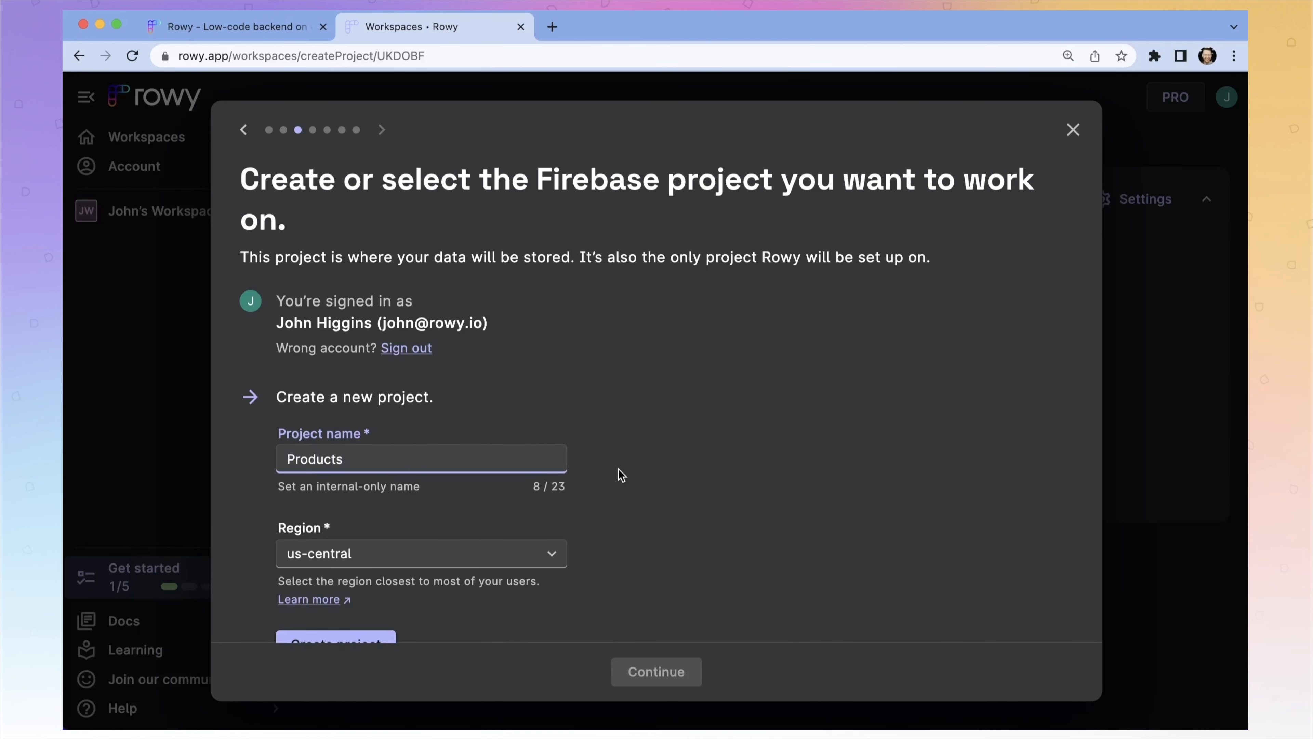
scroll(619, 469, down, 2)
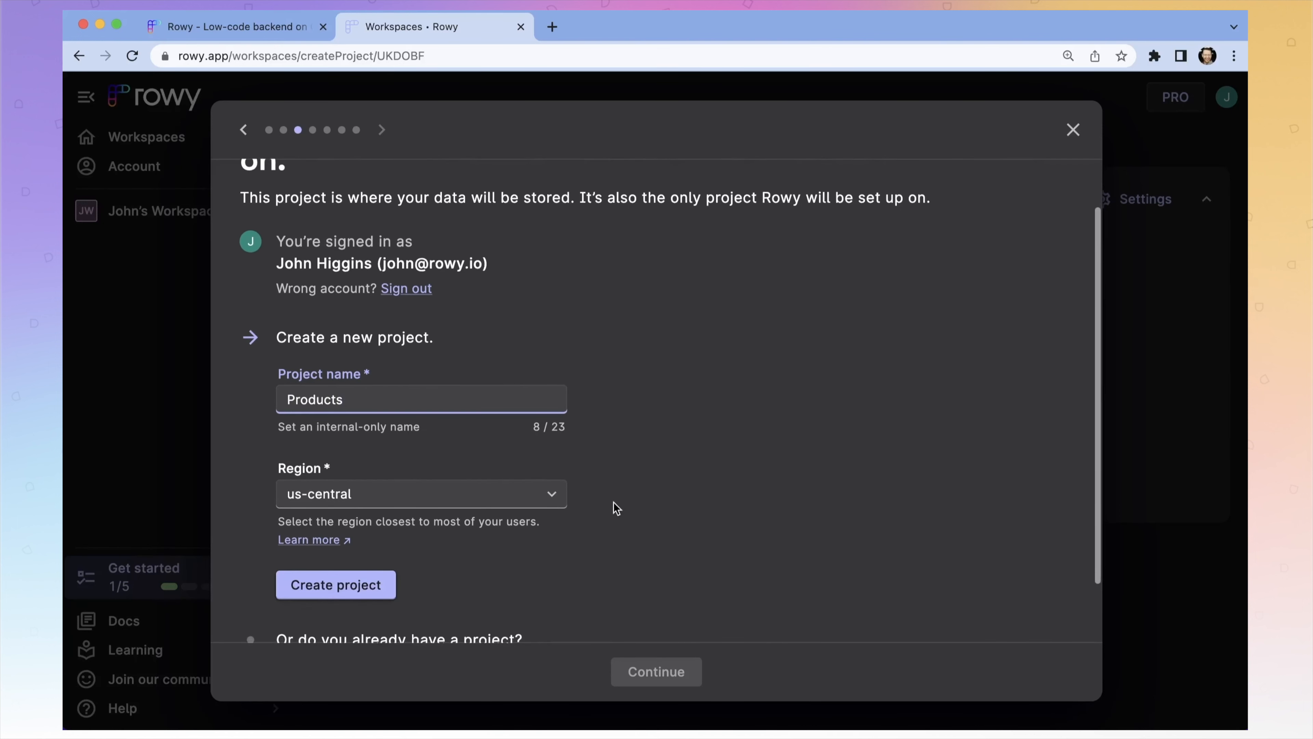
click(335, 584)
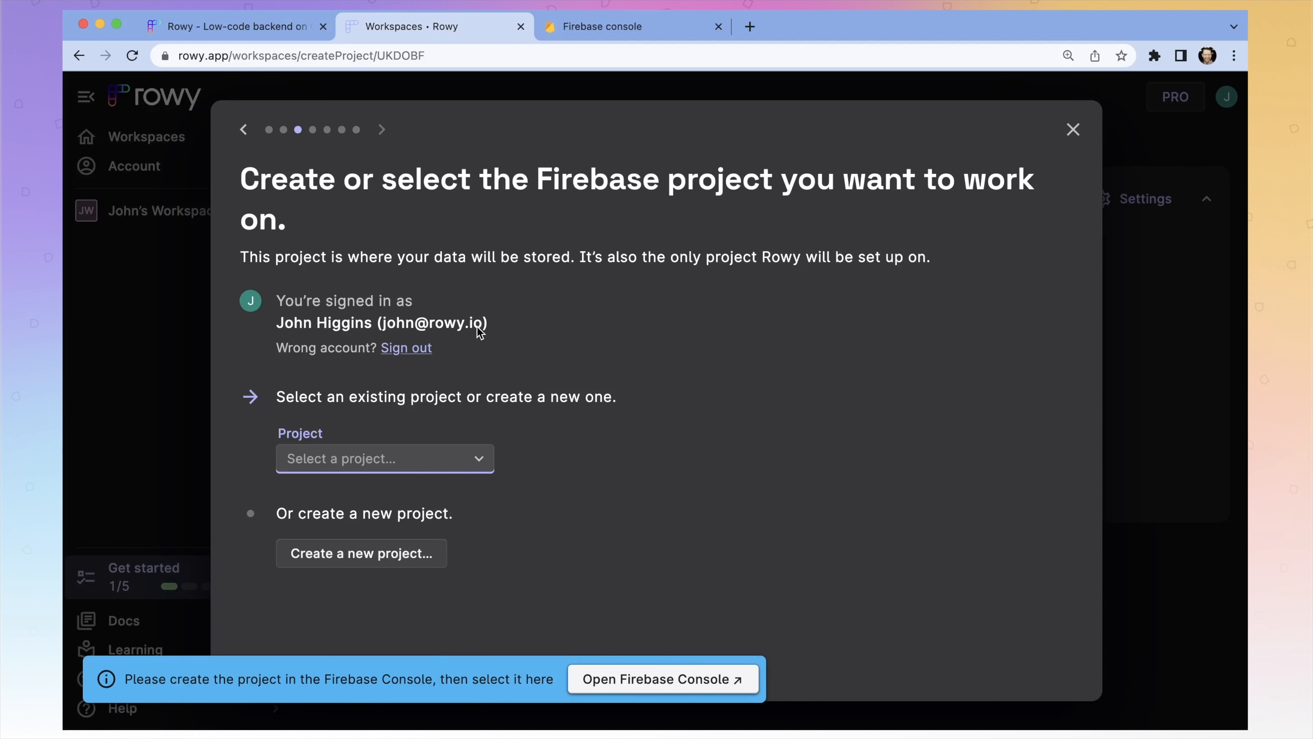
Step: Switch to the Firebase console and start a new project named Products
click(603, 26)
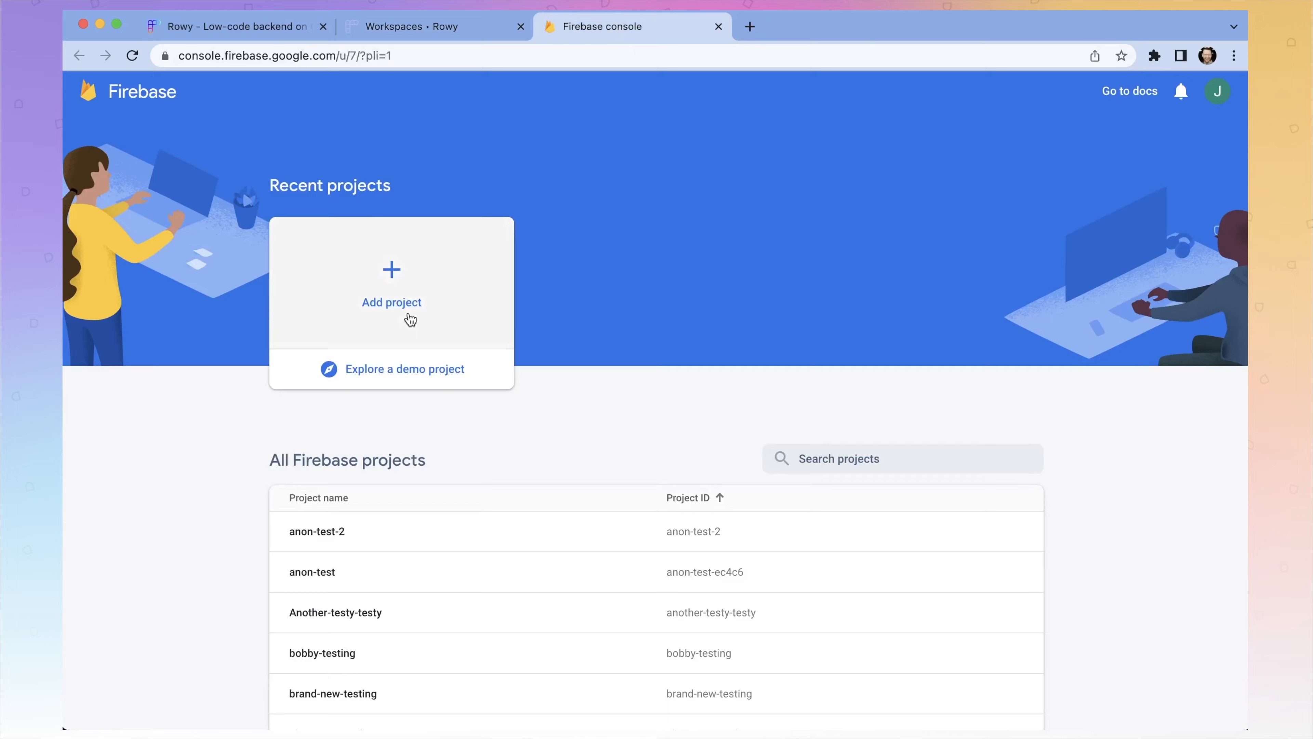
click(379, 287)
click(345, 430)
text(Prodc)
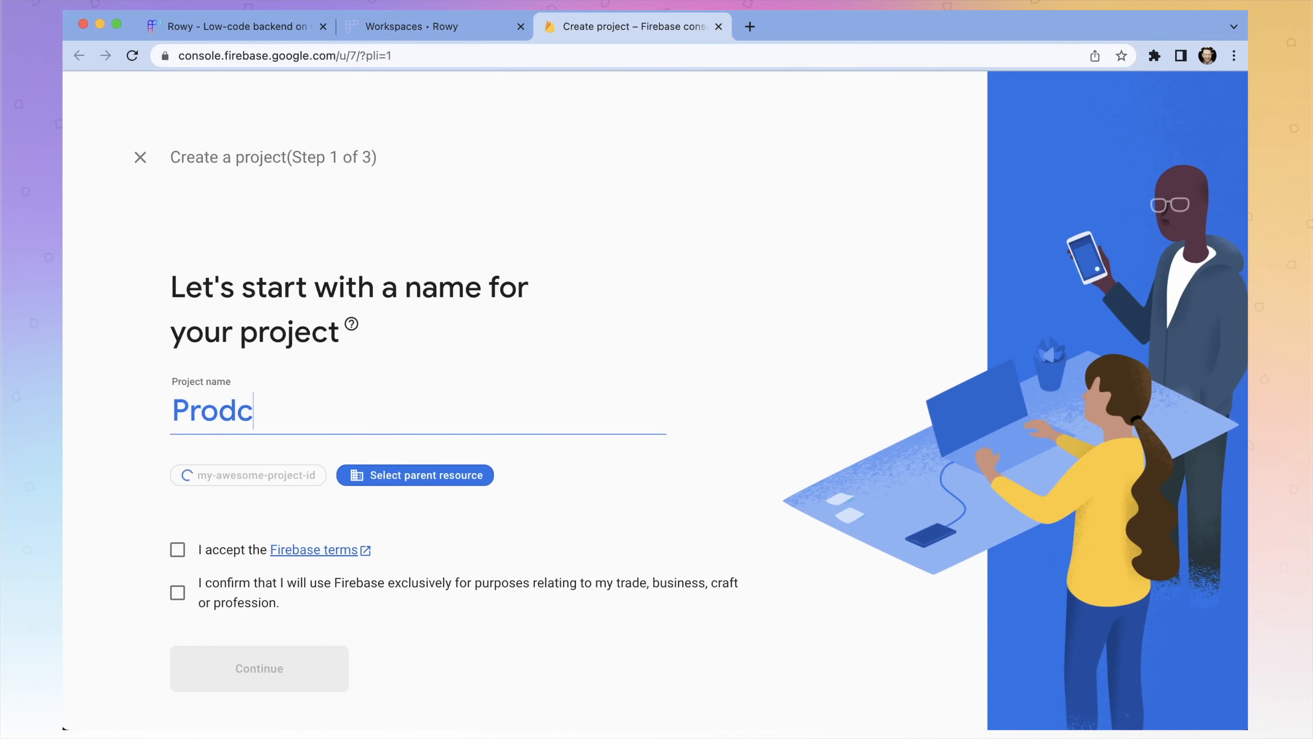
key(BackSpace)
text(ucts)
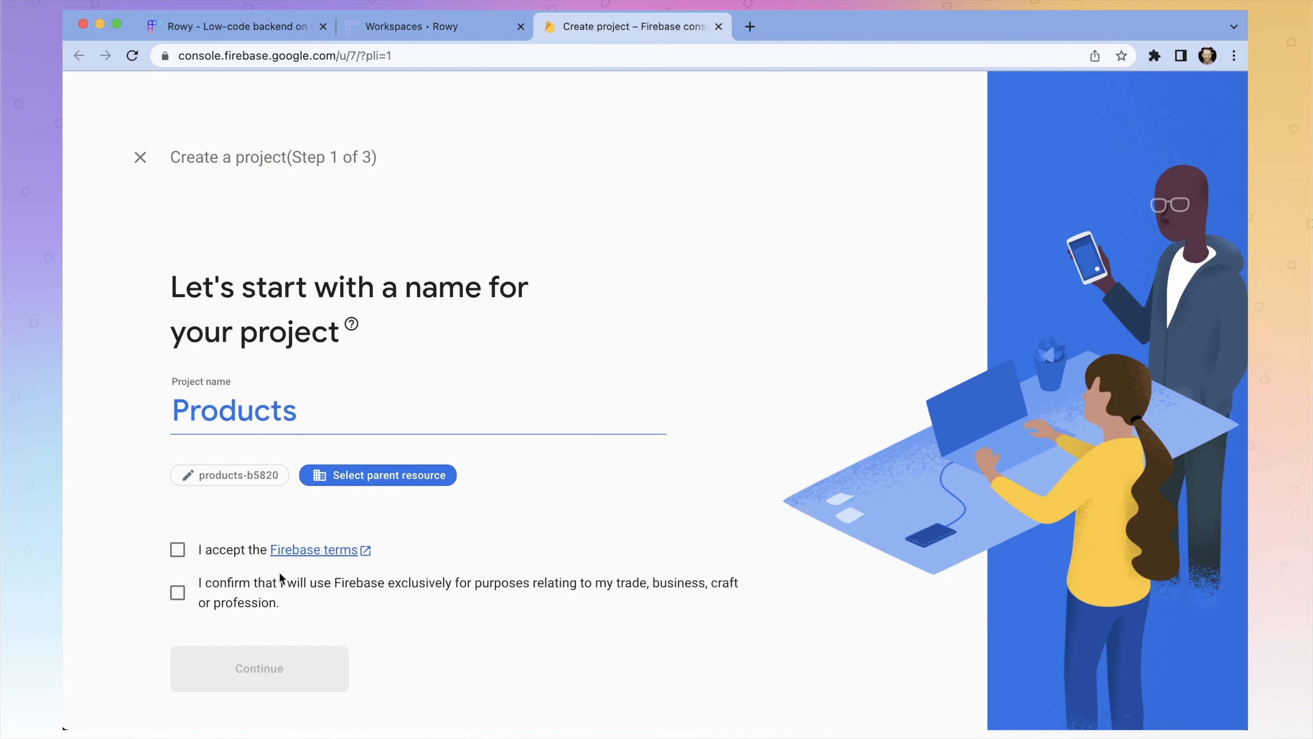
Step: Accept the Firebase terms and the business-use confirmation, and complete the creation of the Products project
click(178, 550)
click(178, 592)
click(259, 668)
click(182, 574)
click(658, 669)
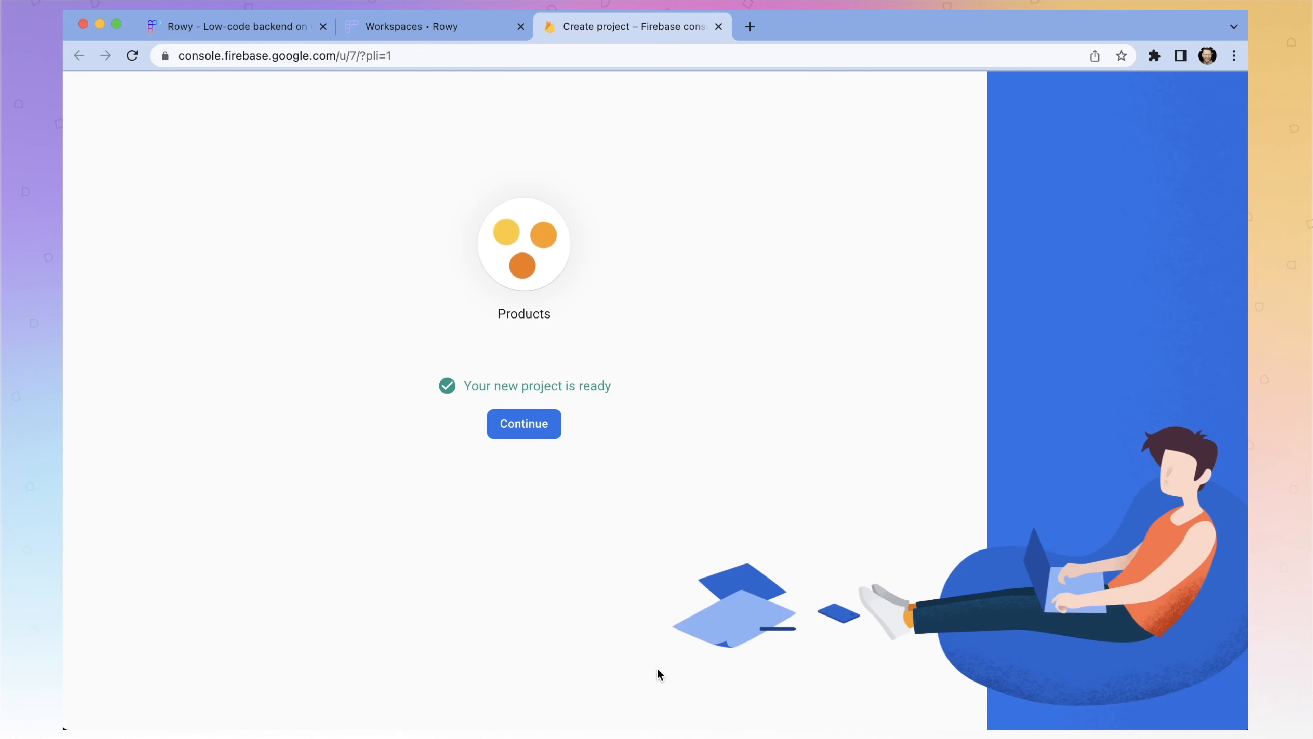
click(523, 423)
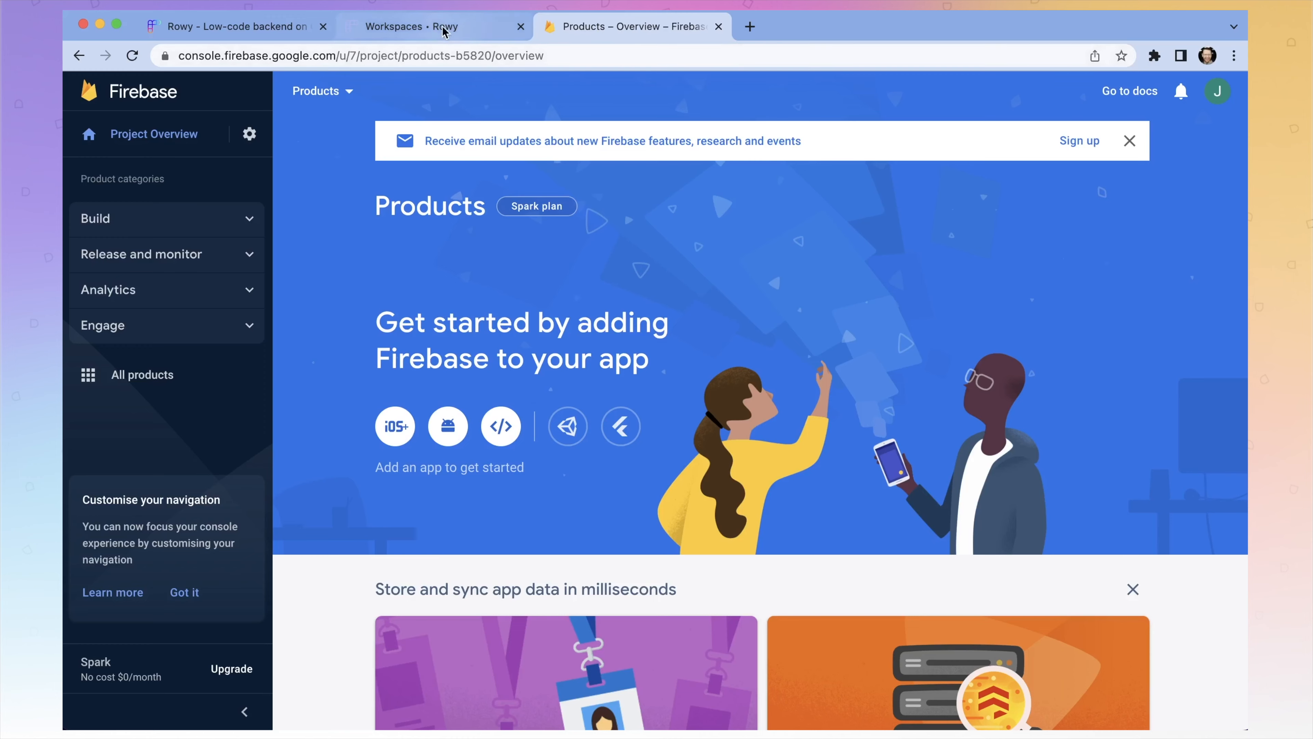
Step: Switch back to Rowy, select the products-b5820 project, and enable Firestore and Firebase Storage for it
click(442, 29)
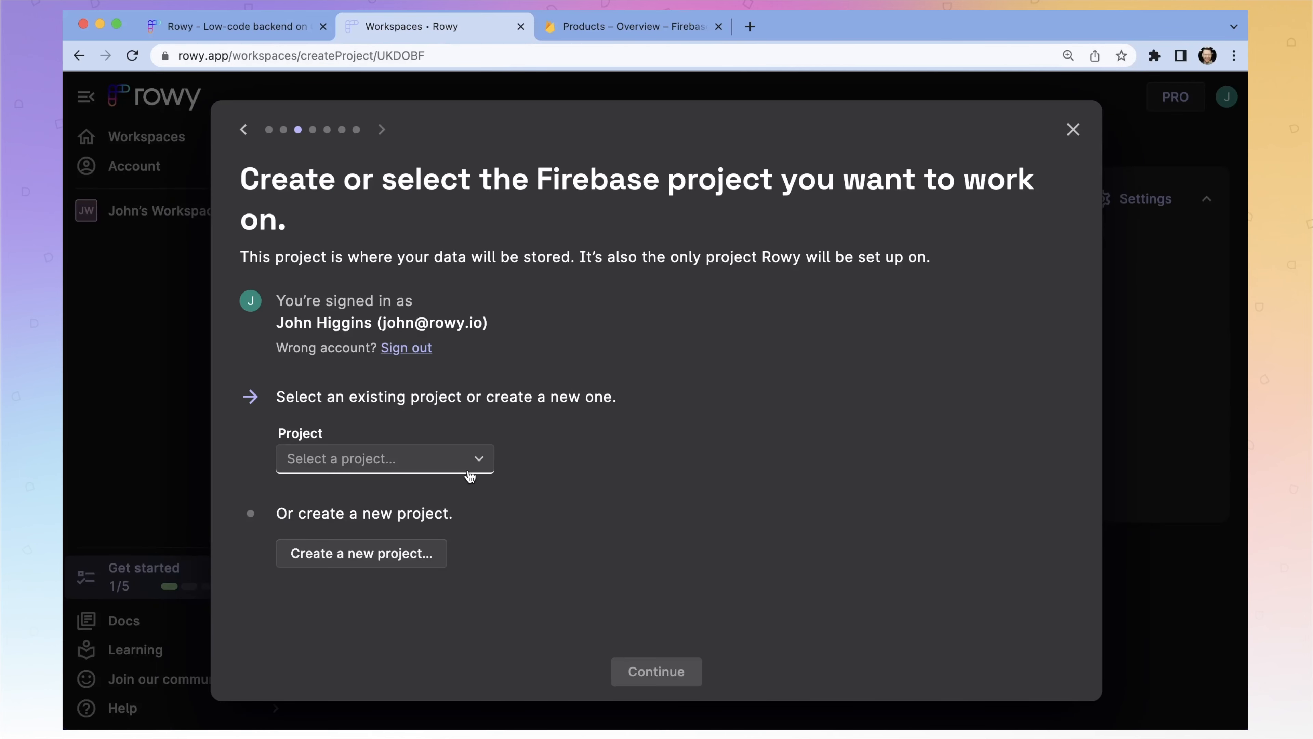
click(469, 469)
click(454, 494)
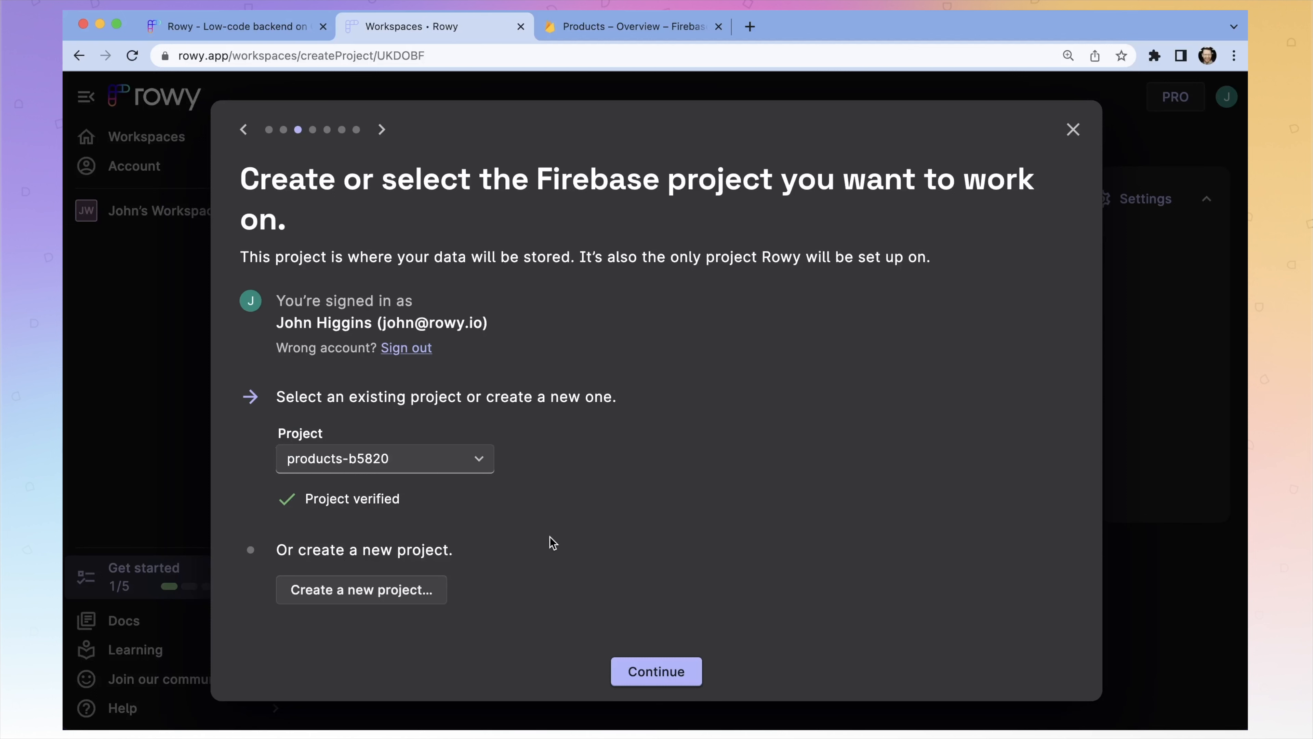
click(656, 671)
click(346, 406)
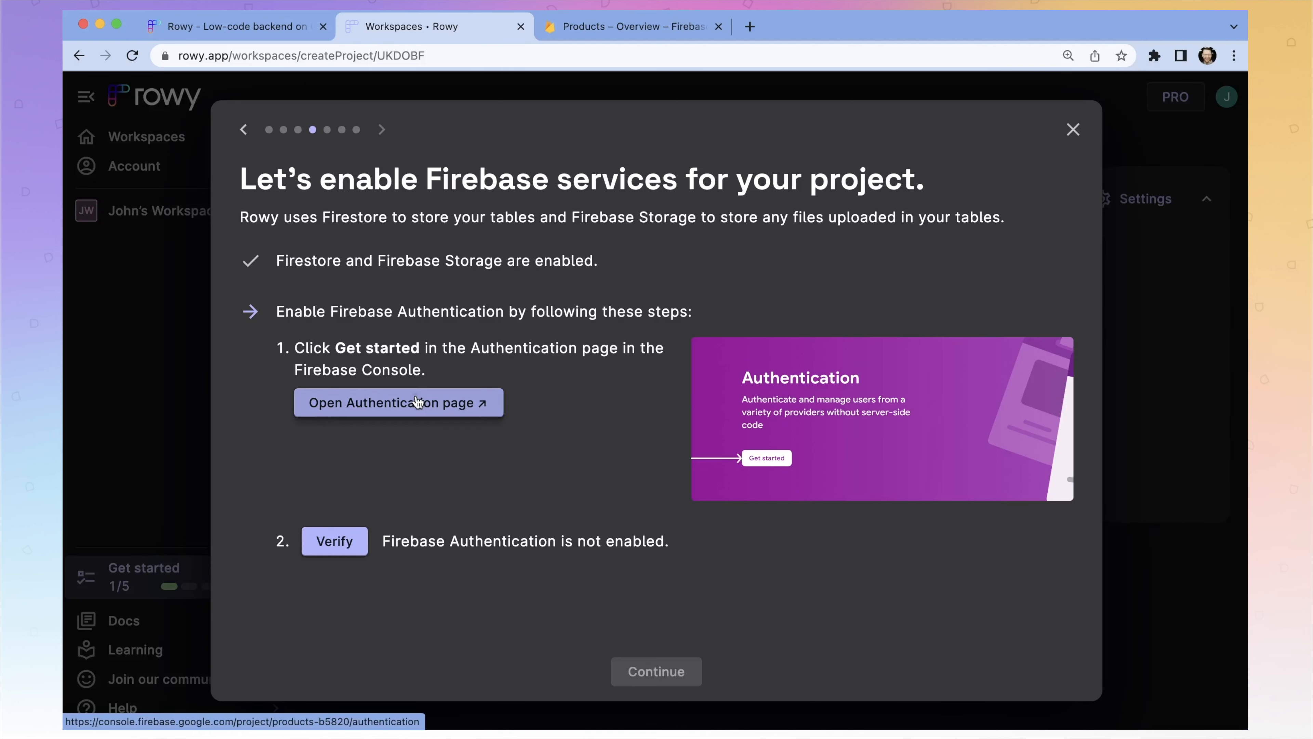
Step: Enable Authentication for the project in the Firebase console, verify it in Rowy and finish the project setup
click(423, 402)
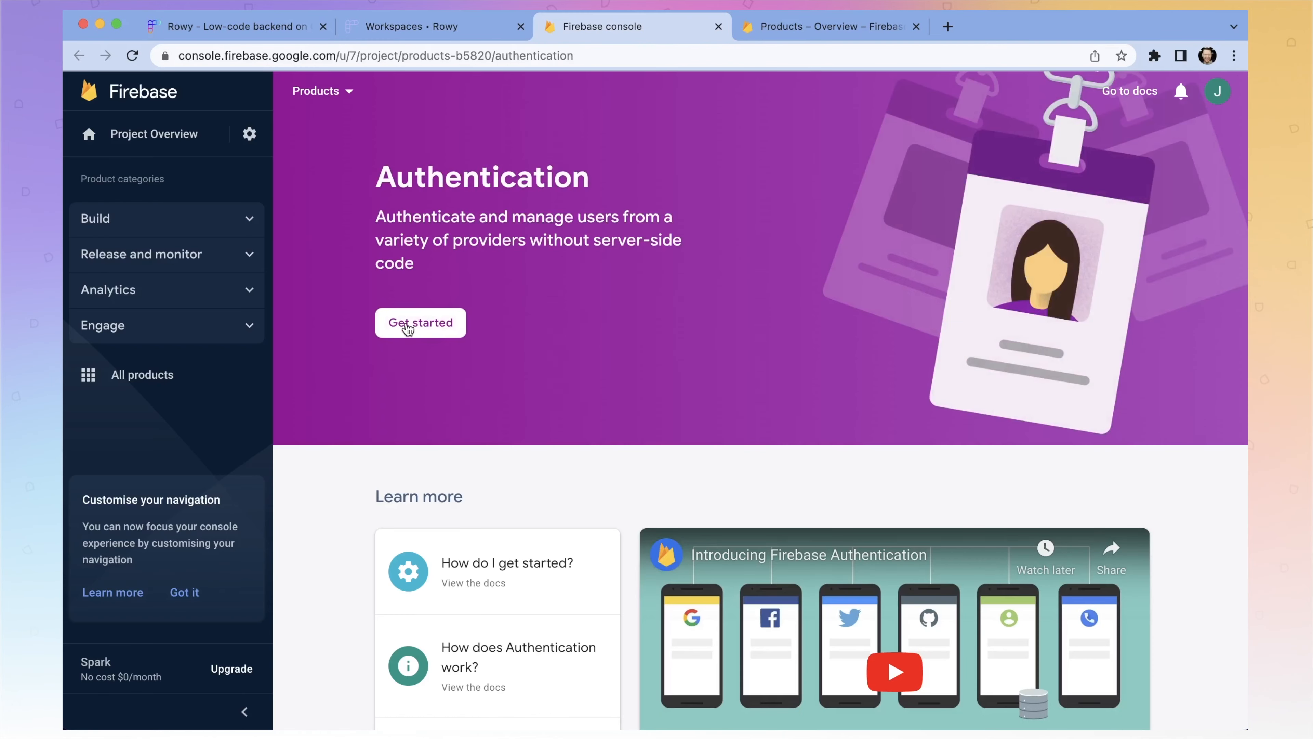
click(410, 324)
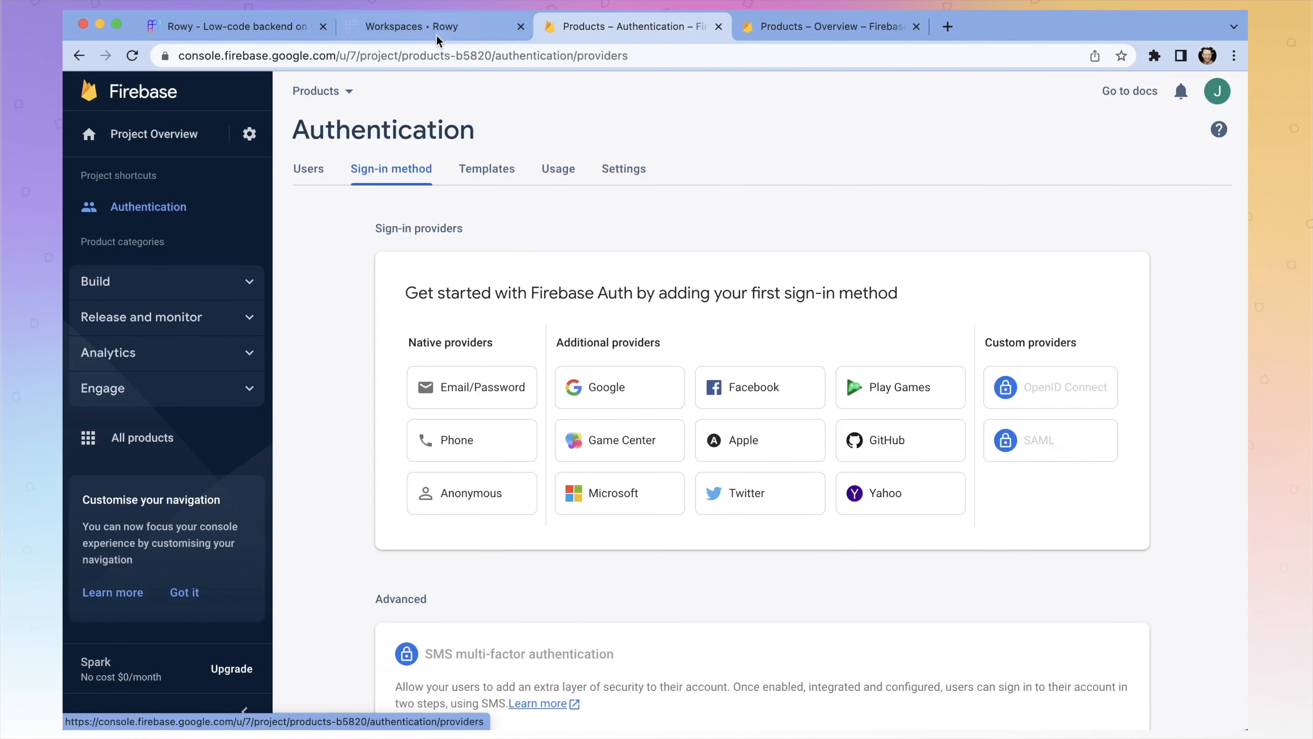
click(437, 30)
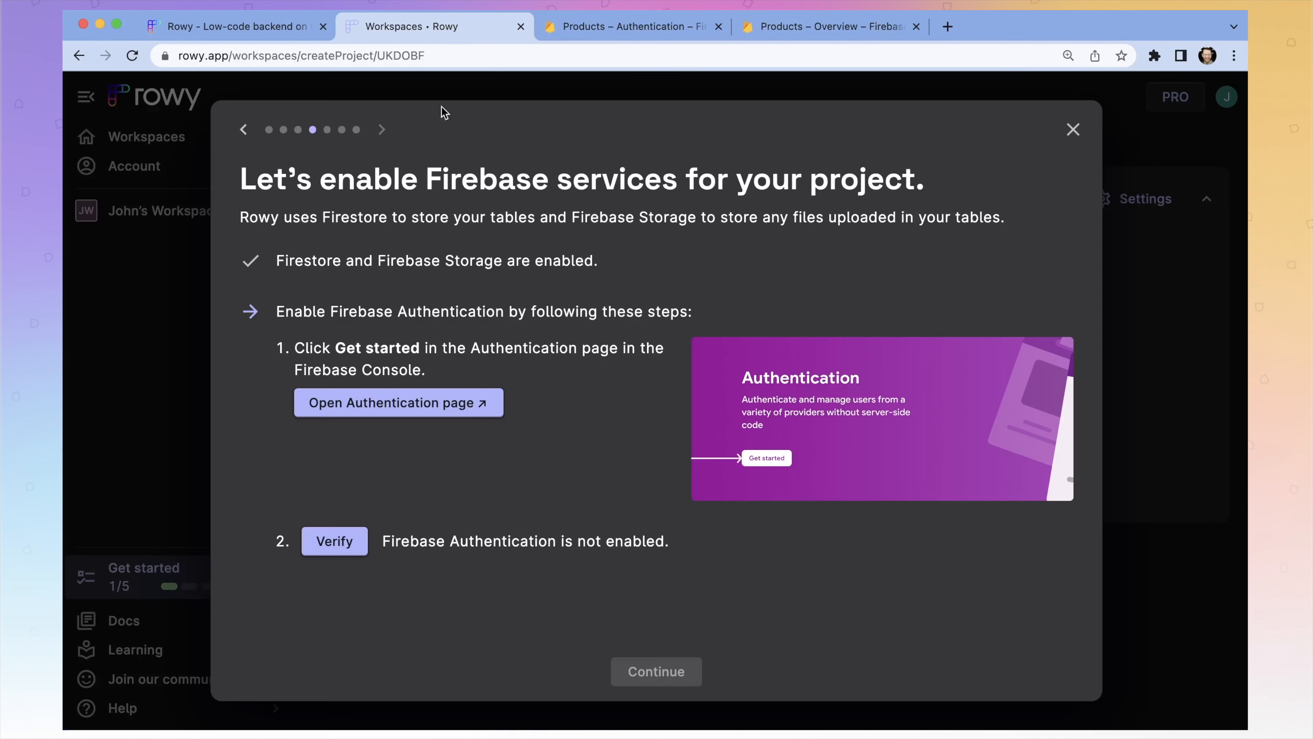
click(330, 550)
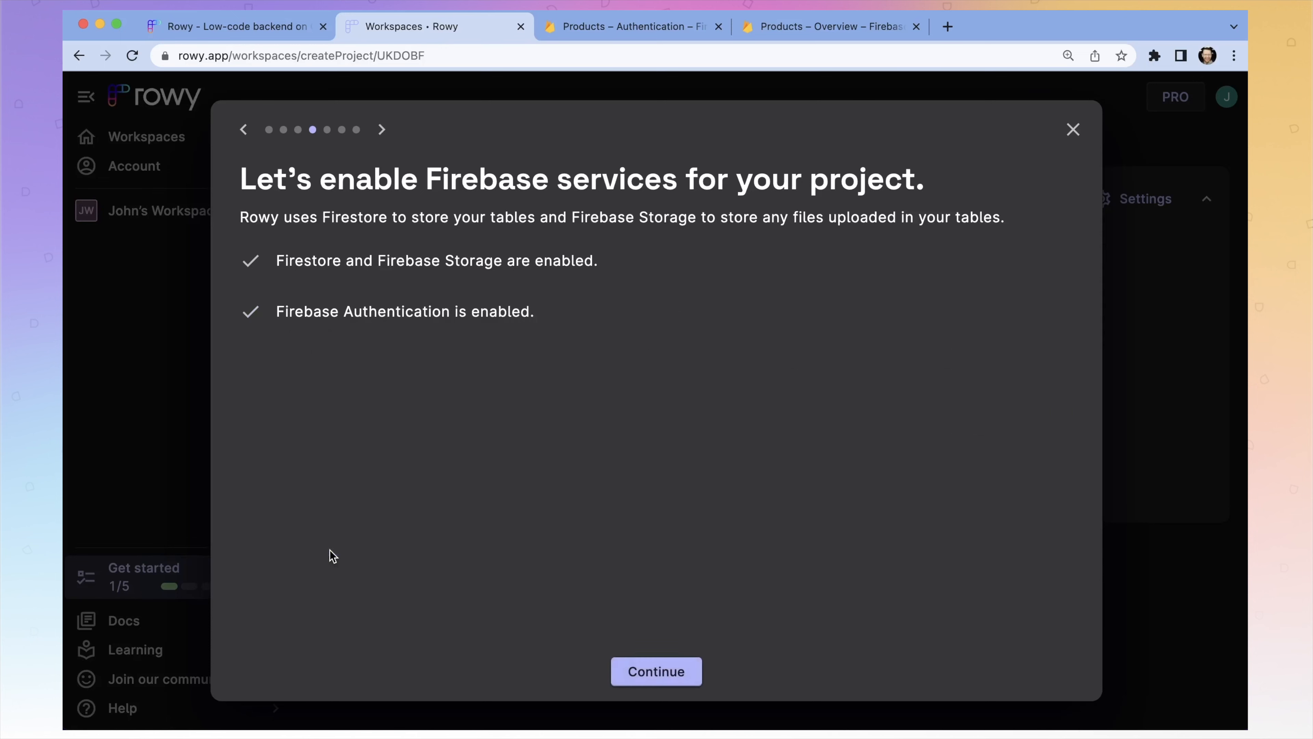
click(646, 671)
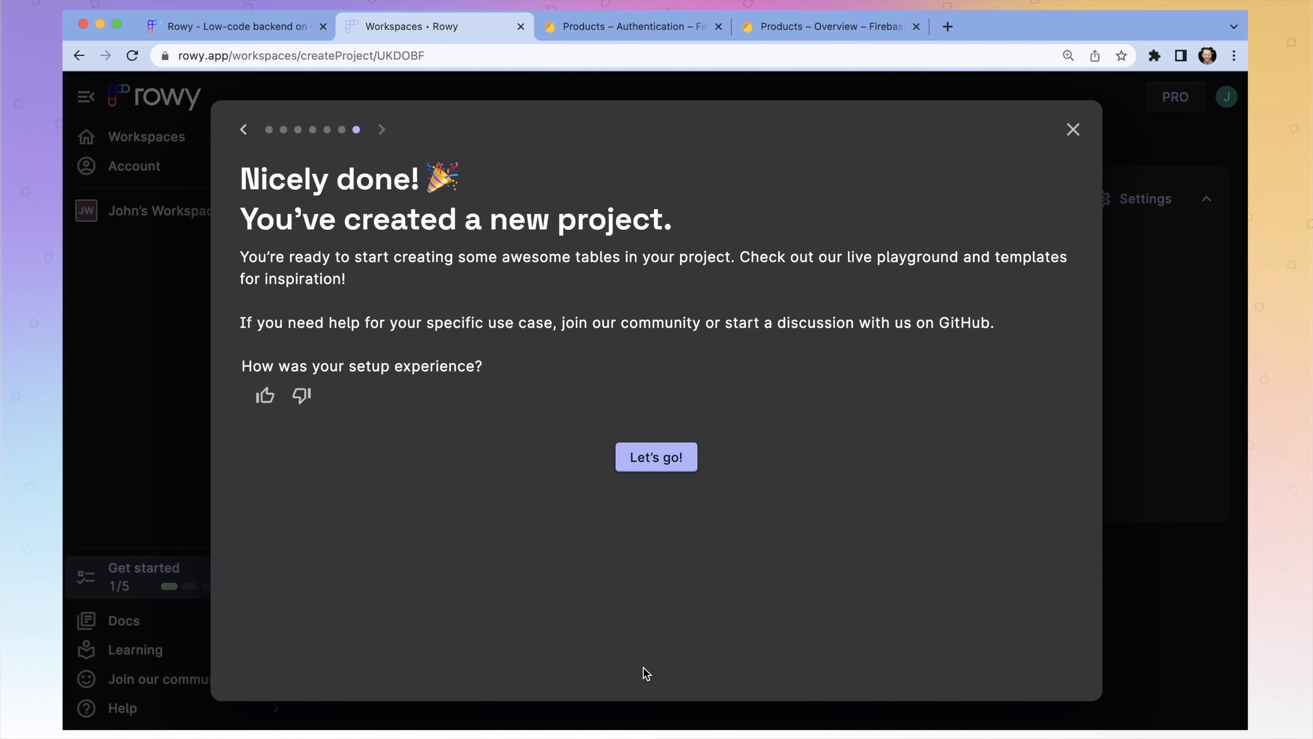
click(653, 458)
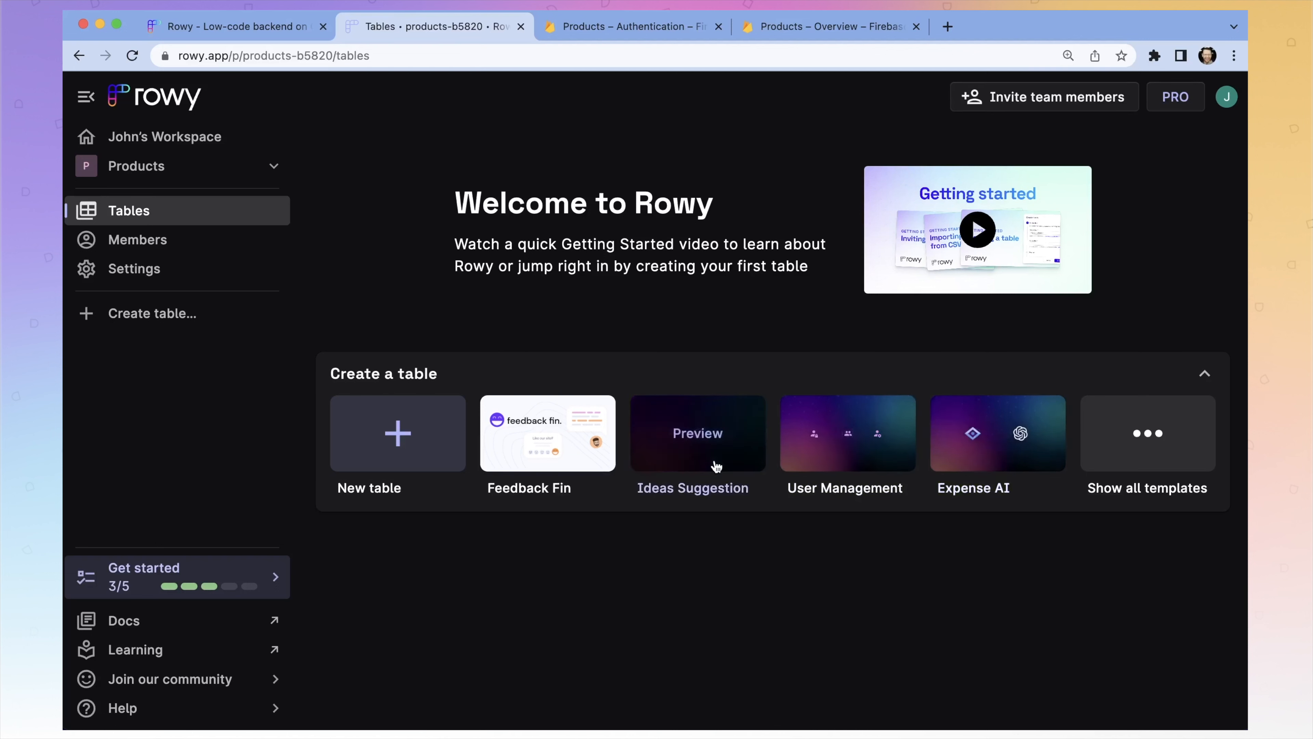
Step: Start a new table of type Primary collection with the collection name clothing
click(398, 434)
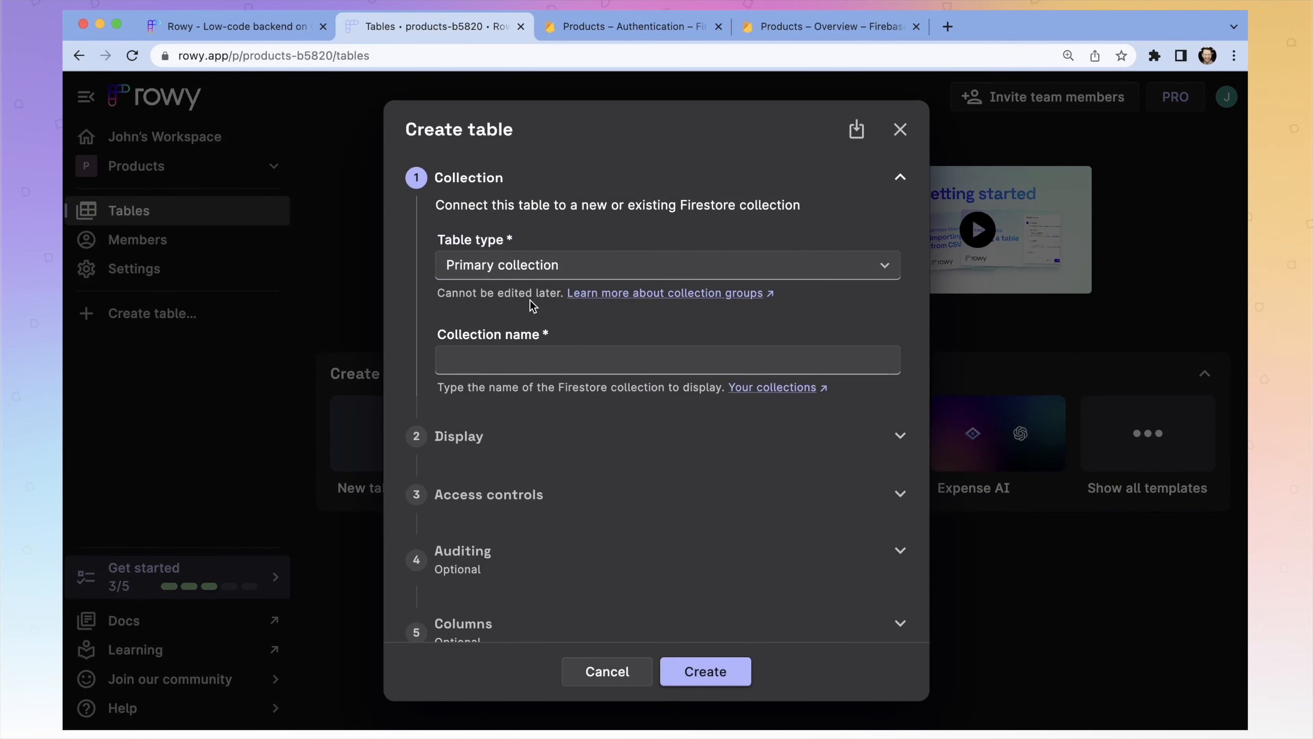
click(540, 358)
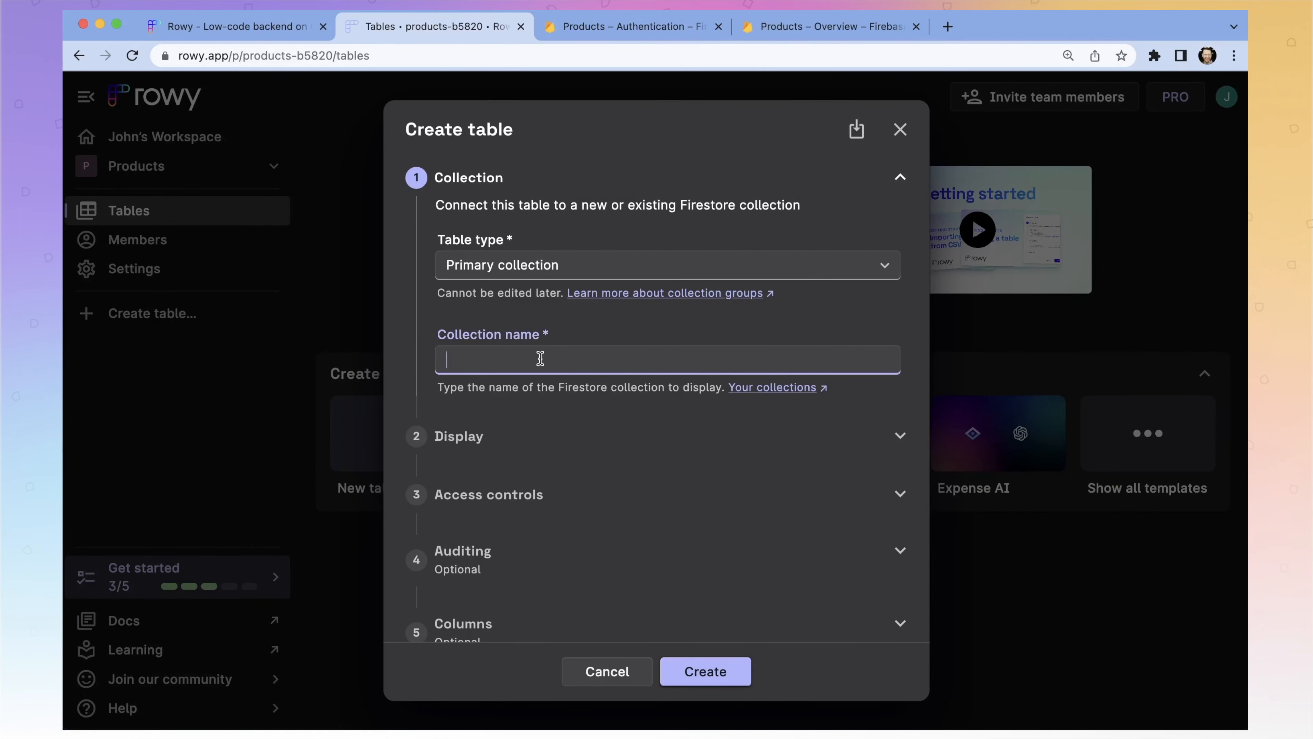
text(clothing)
Step: Go through the table's display, access, auditing and initial column settings, and create the Clothing table with the defaults
click(476, 436)
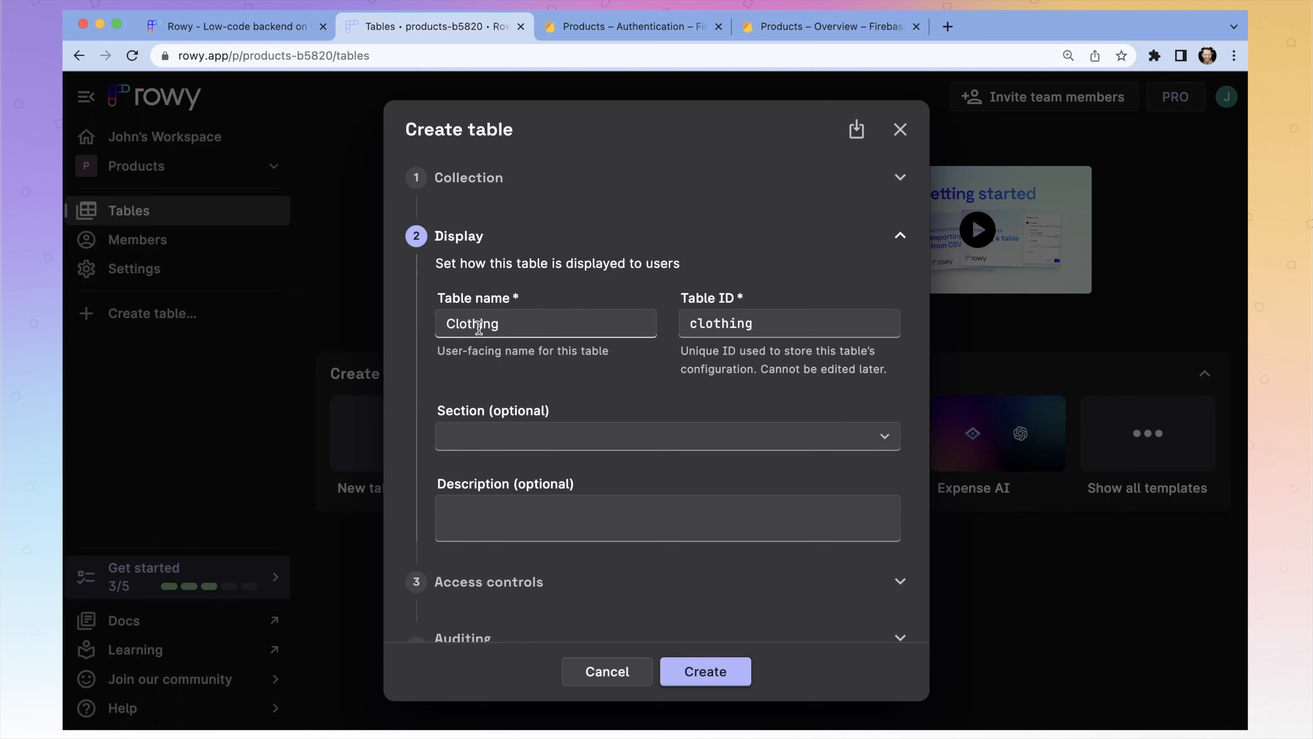
click(729, 325)
click(900, 581)
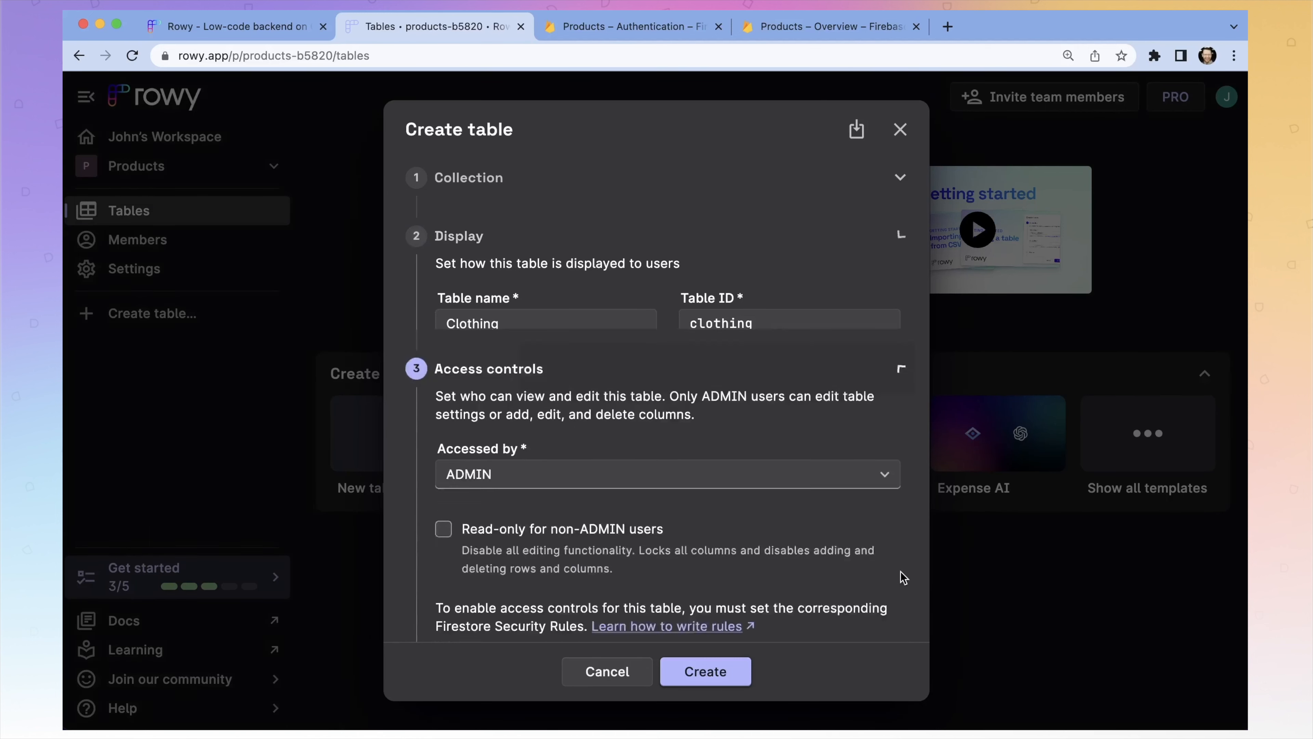
scroll(657, 495, down, 3)
scroll(704, 523, down, 1)
click(703, 526)
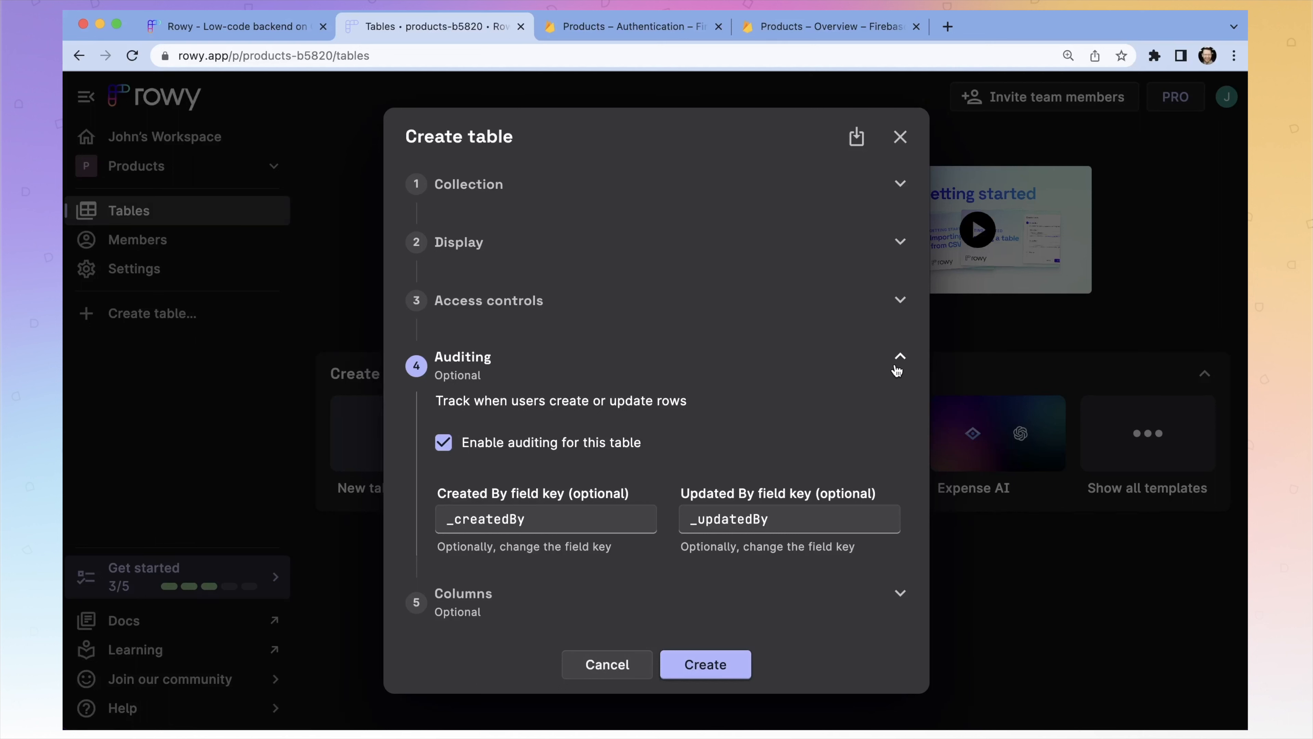
click(899, 595)
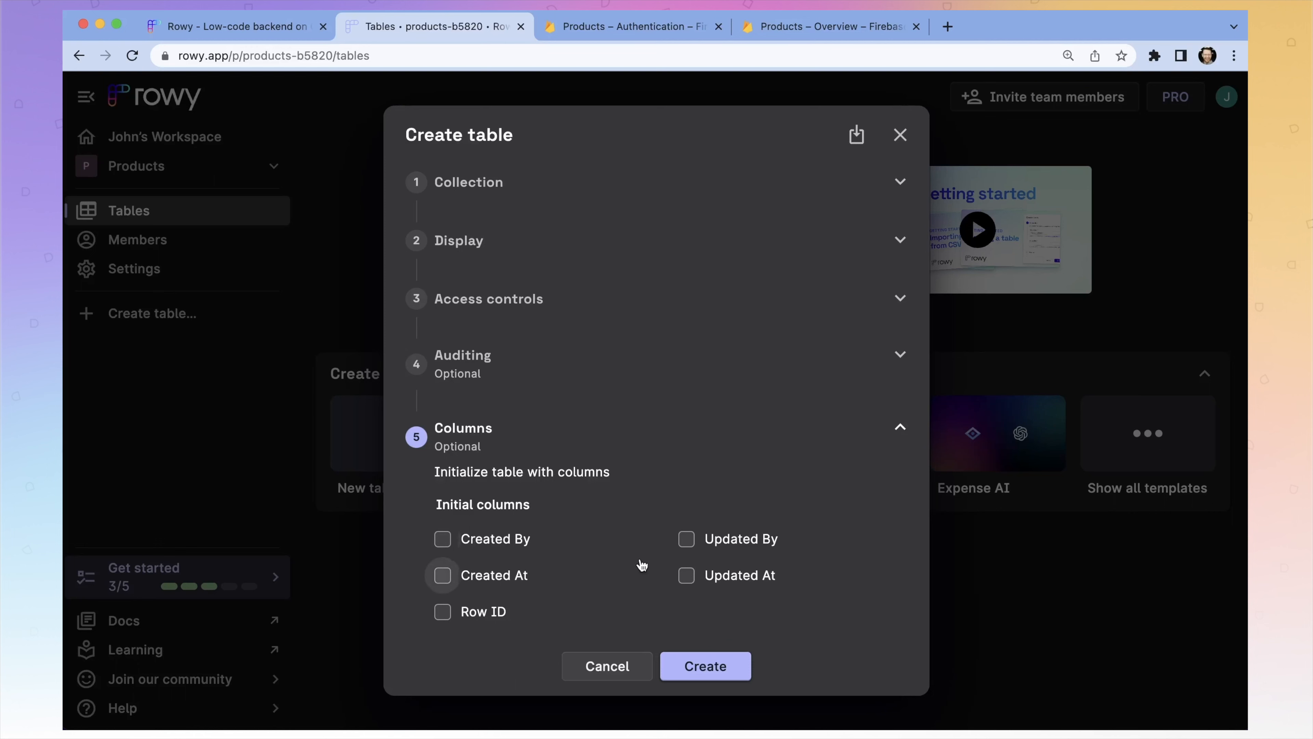
click(709, 668)
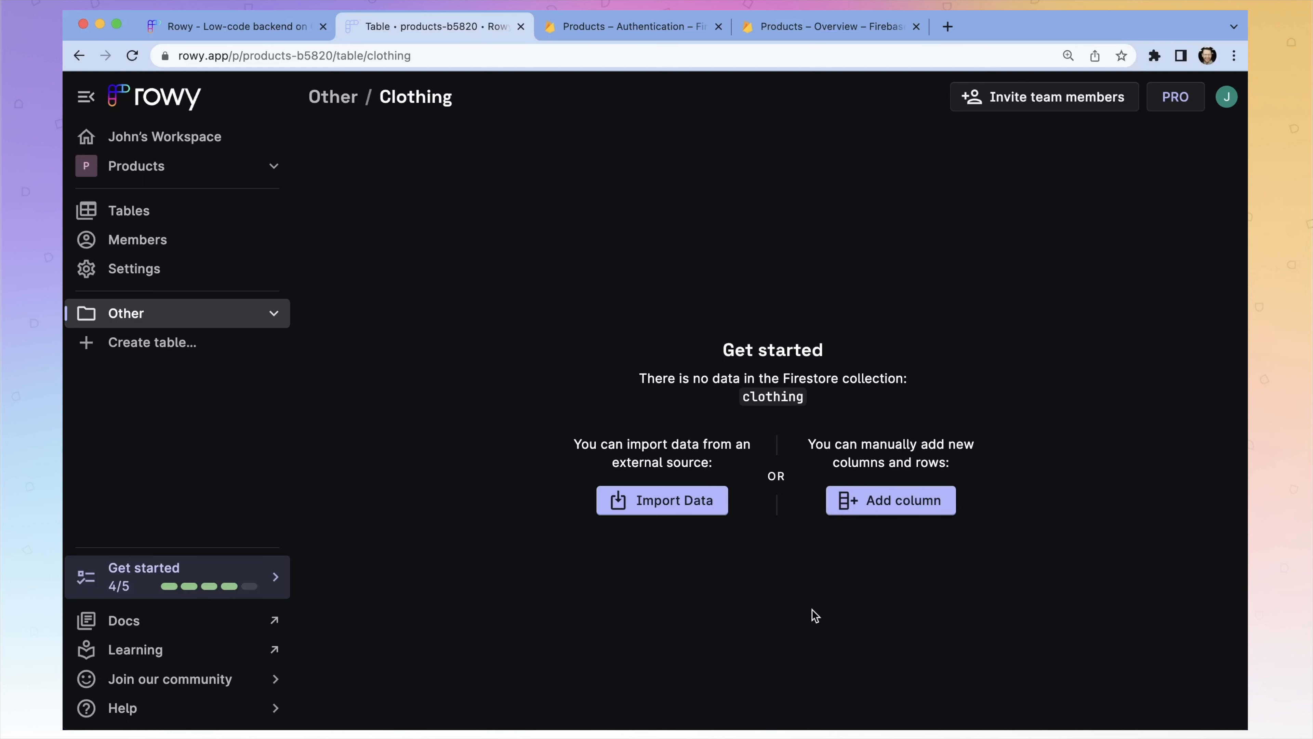
Step: Examine the data import options for the Clothing table: Airtable, and CSV/TSV by upload, pasted text or URL
click(667, 501)
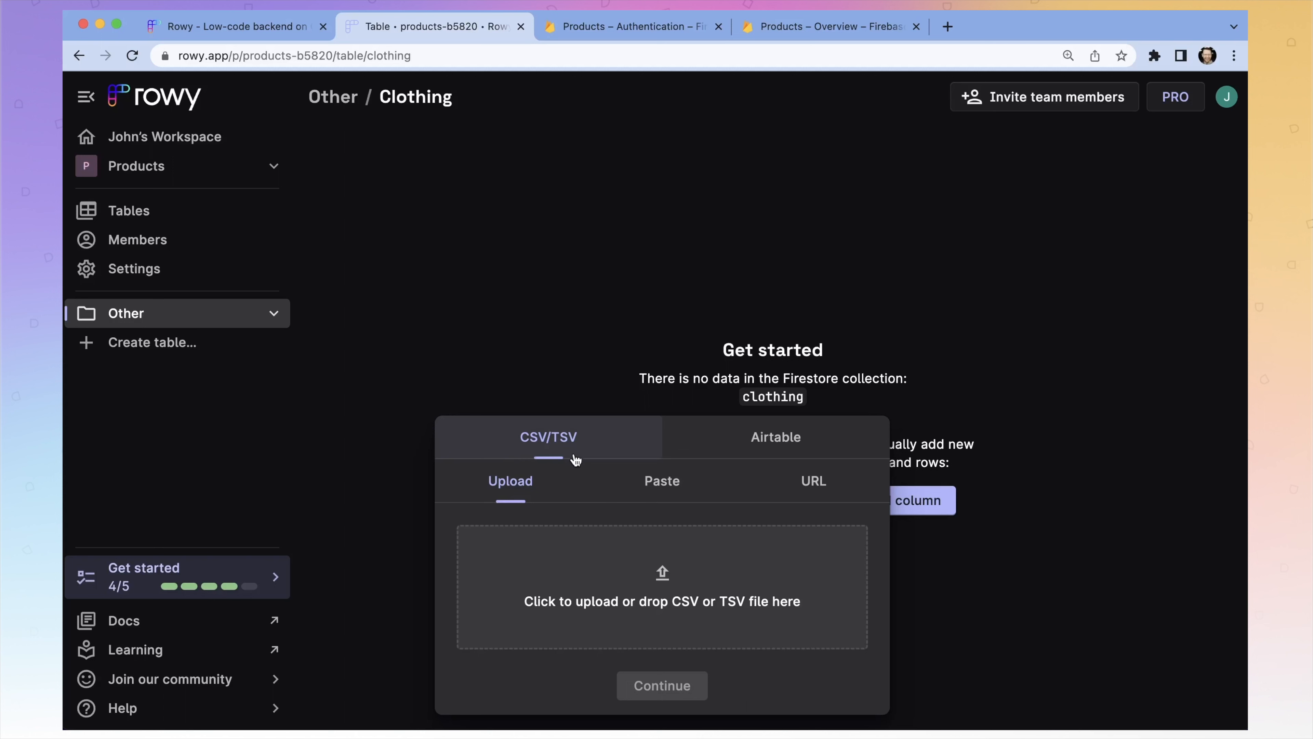
click(726, 439)
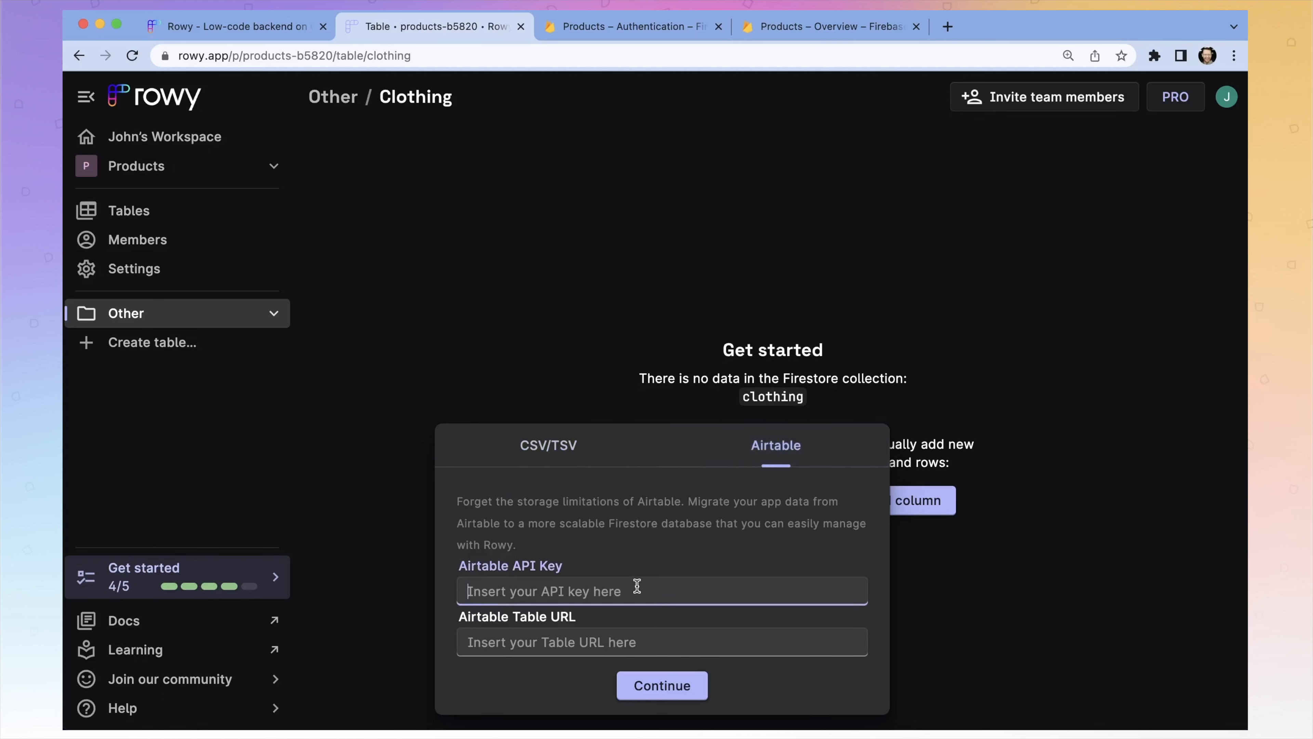
click(549, 444)
click(662, 481)
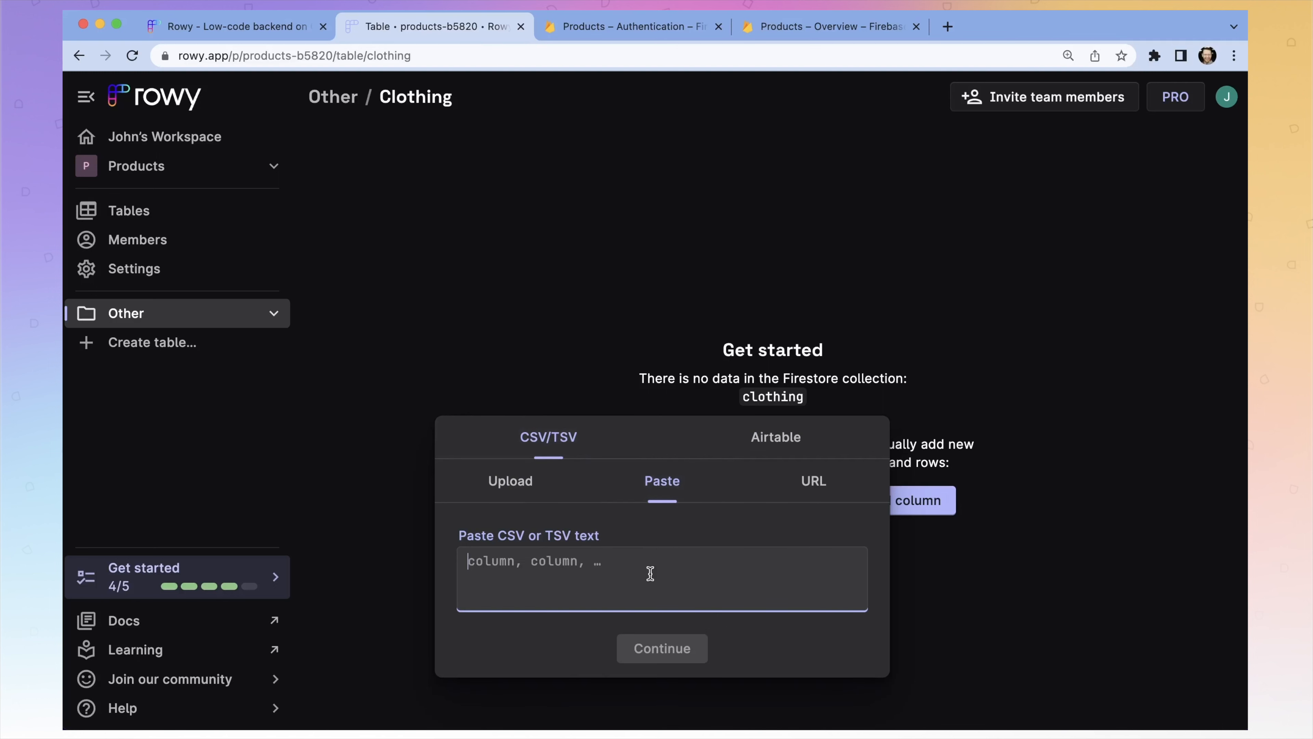
click(819, 481)
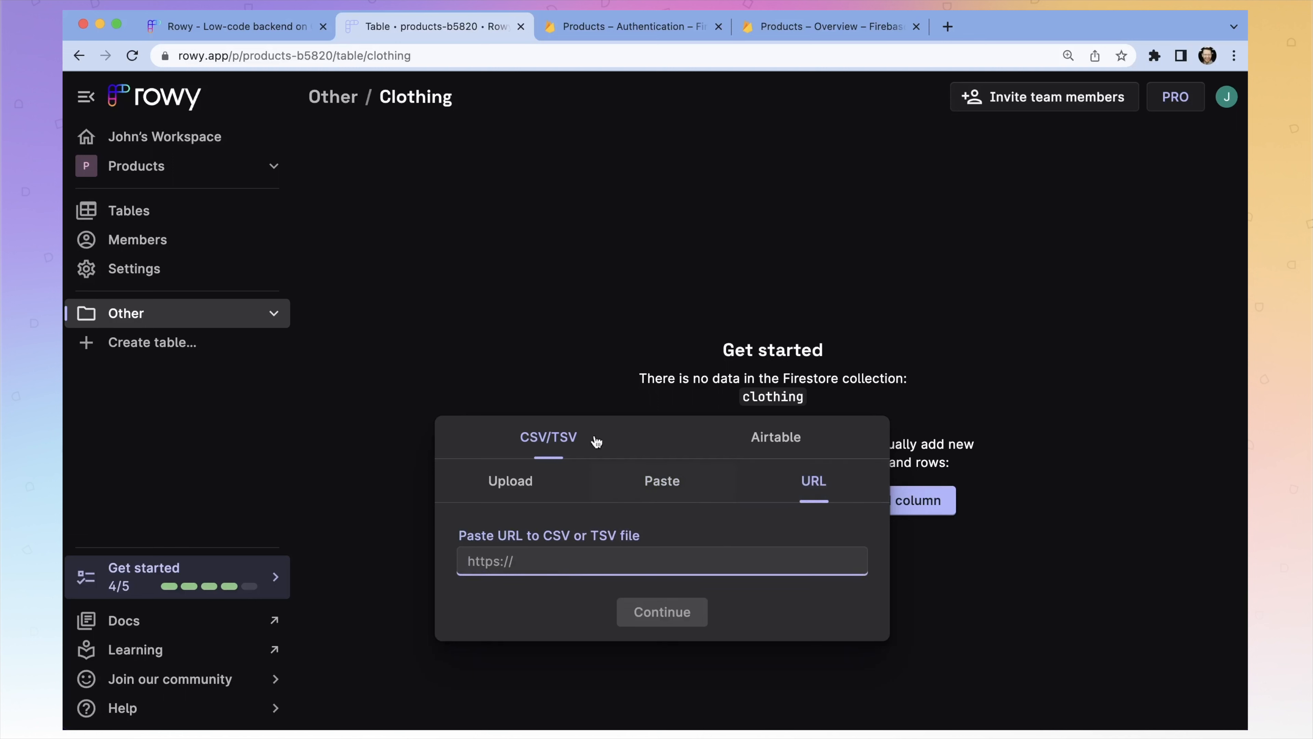
click(553, 321)
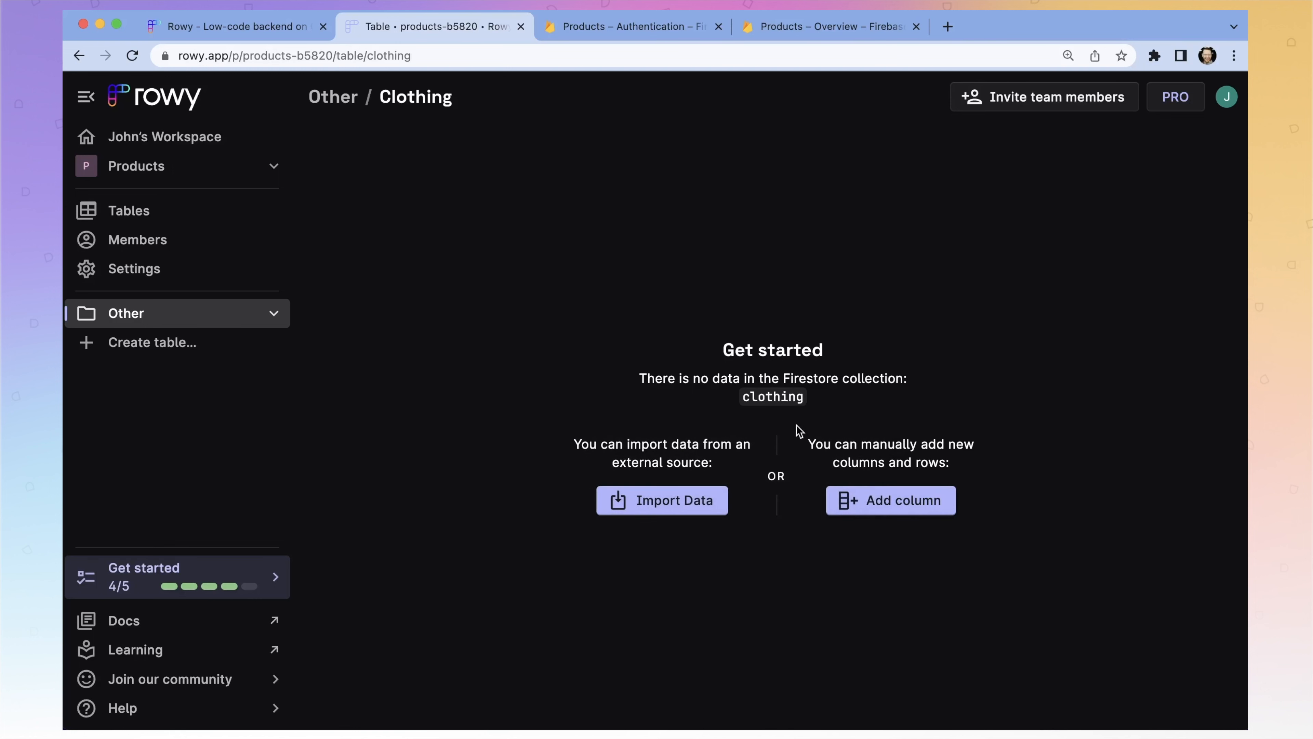
Step: Add a Short Text column named size to the Clothing table
click(875, 499)
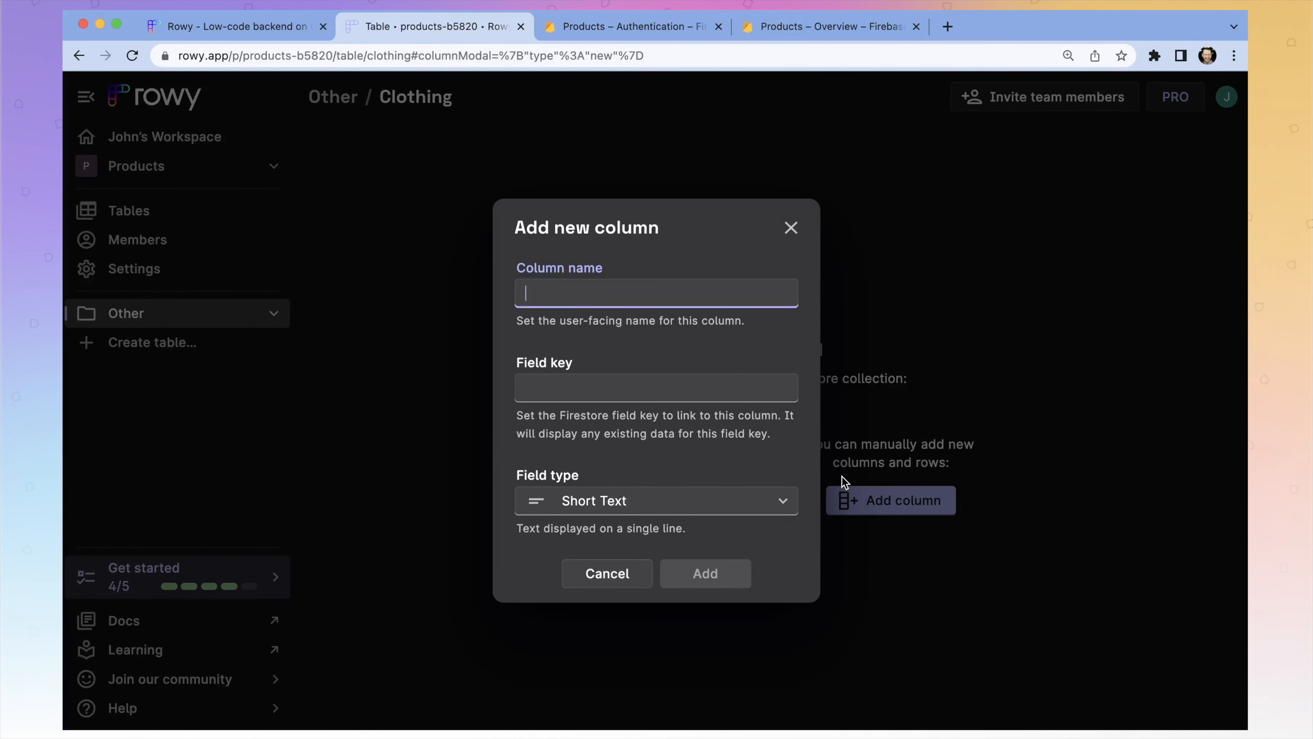
text(size)
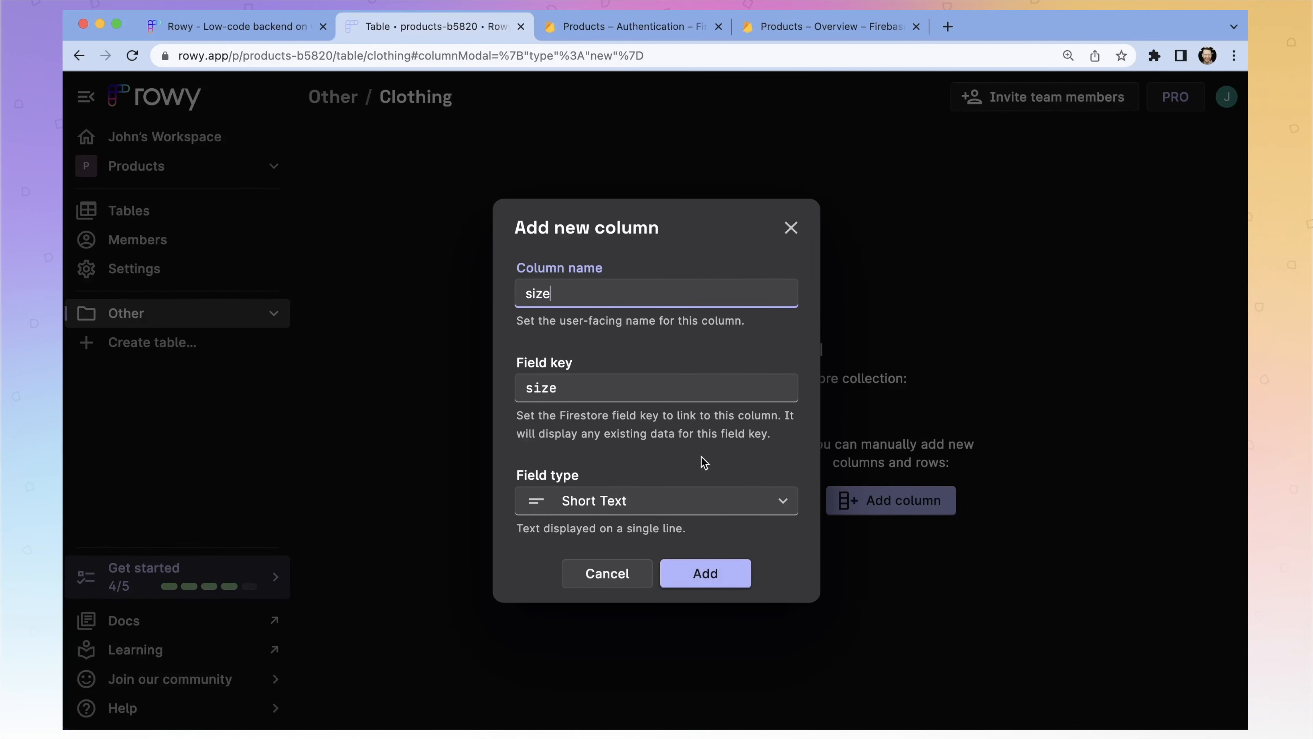
click(690, 501)
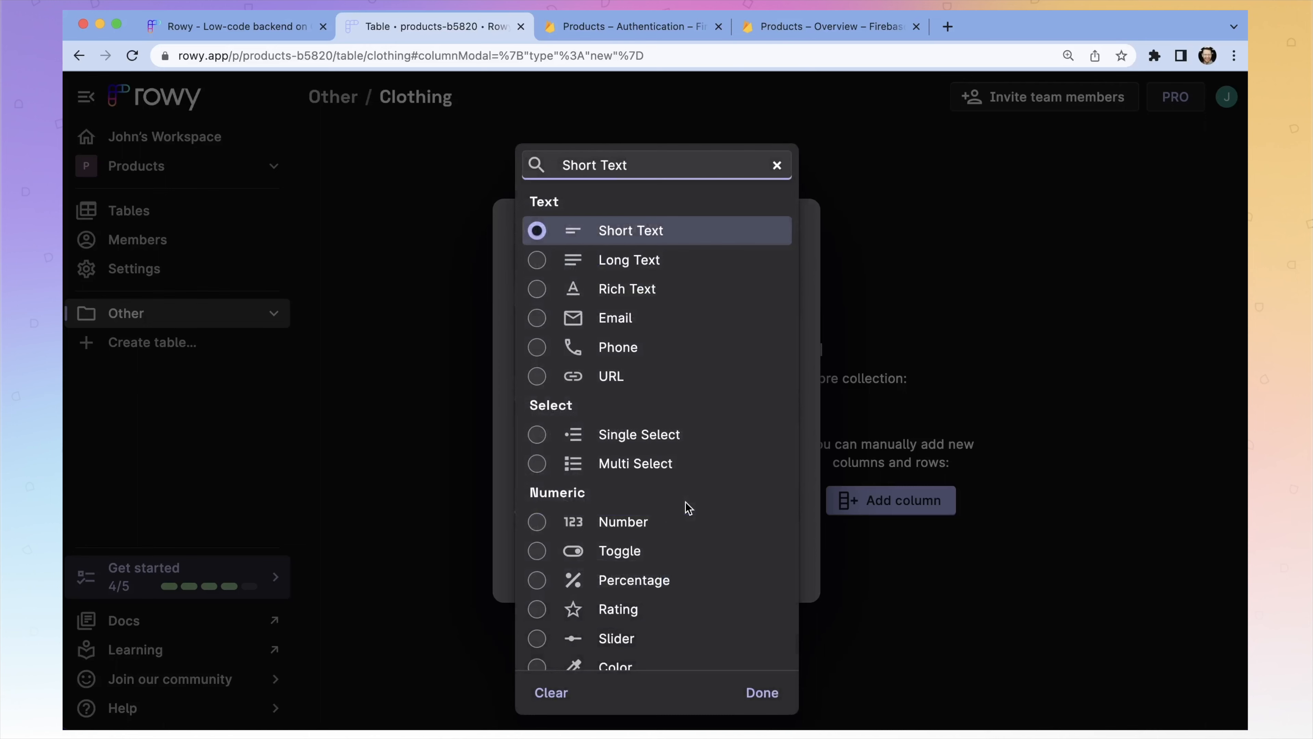
scroll(688, 507, down, 15)
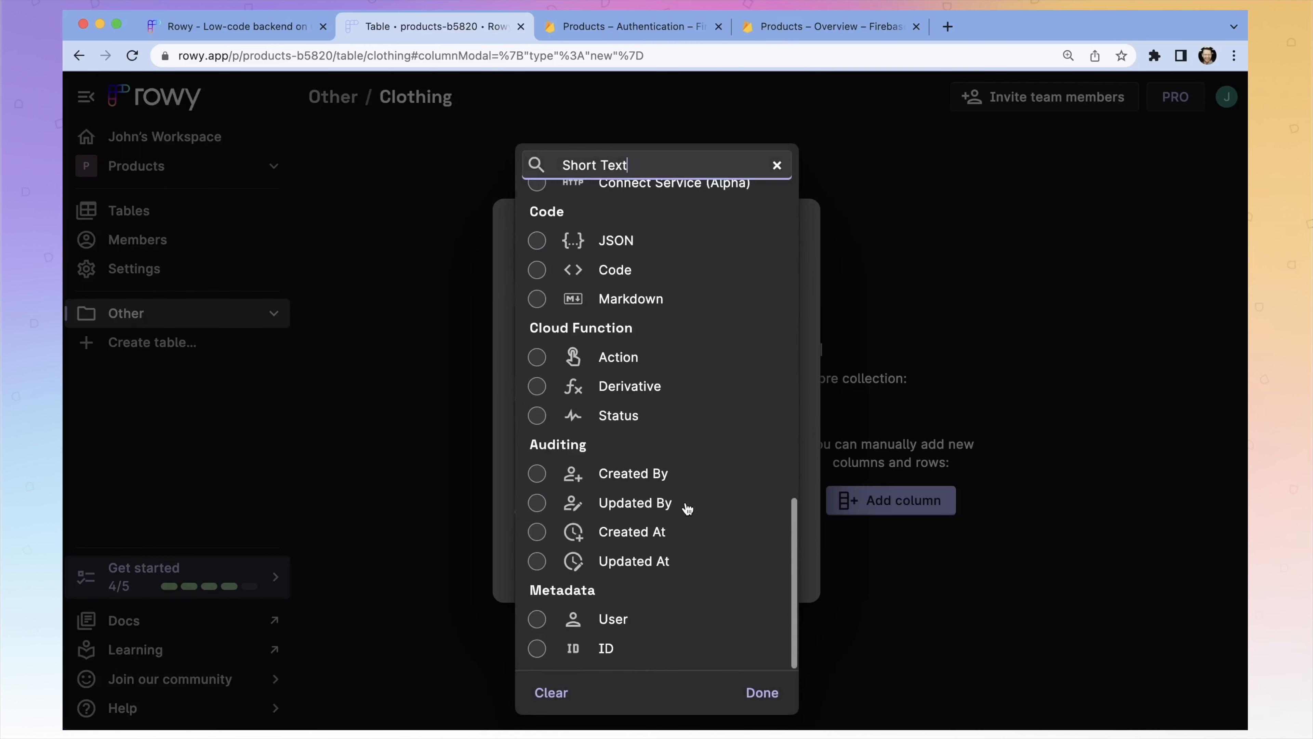
scroll(687, 508, up, 15)
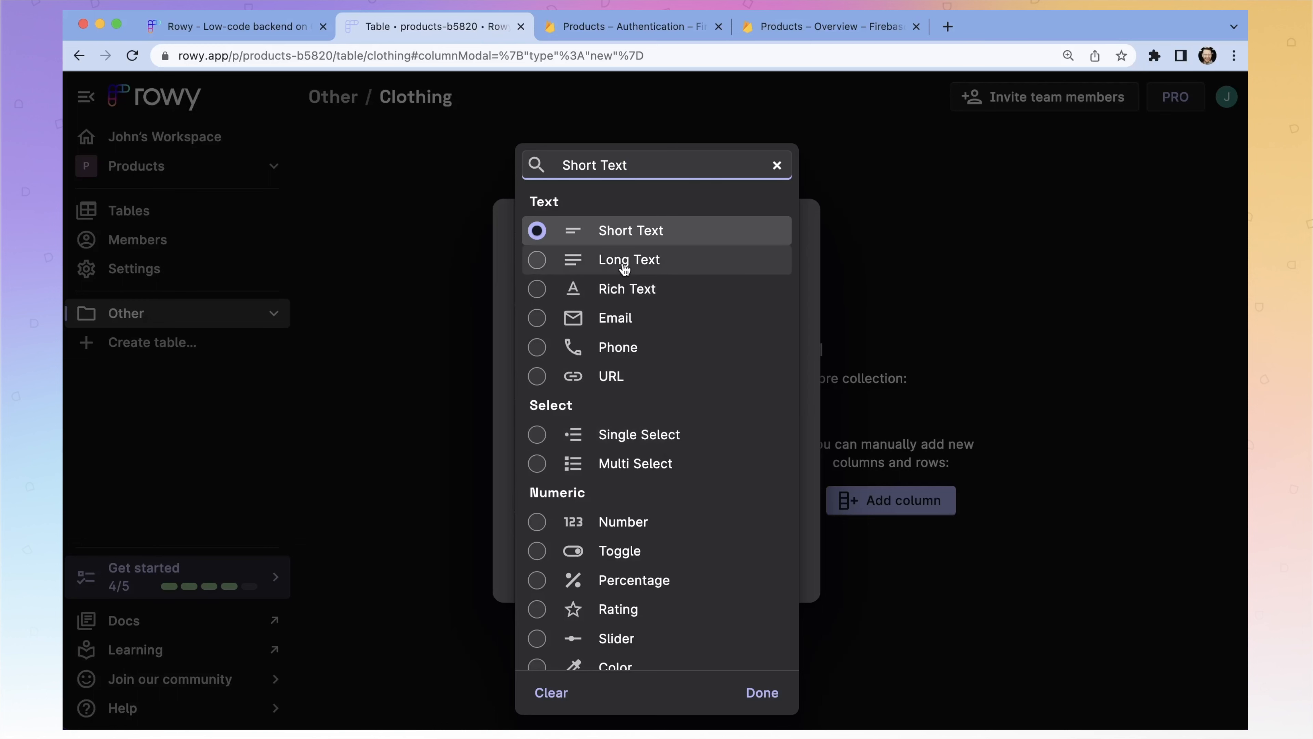
click(755, 695)
click(707, 570)
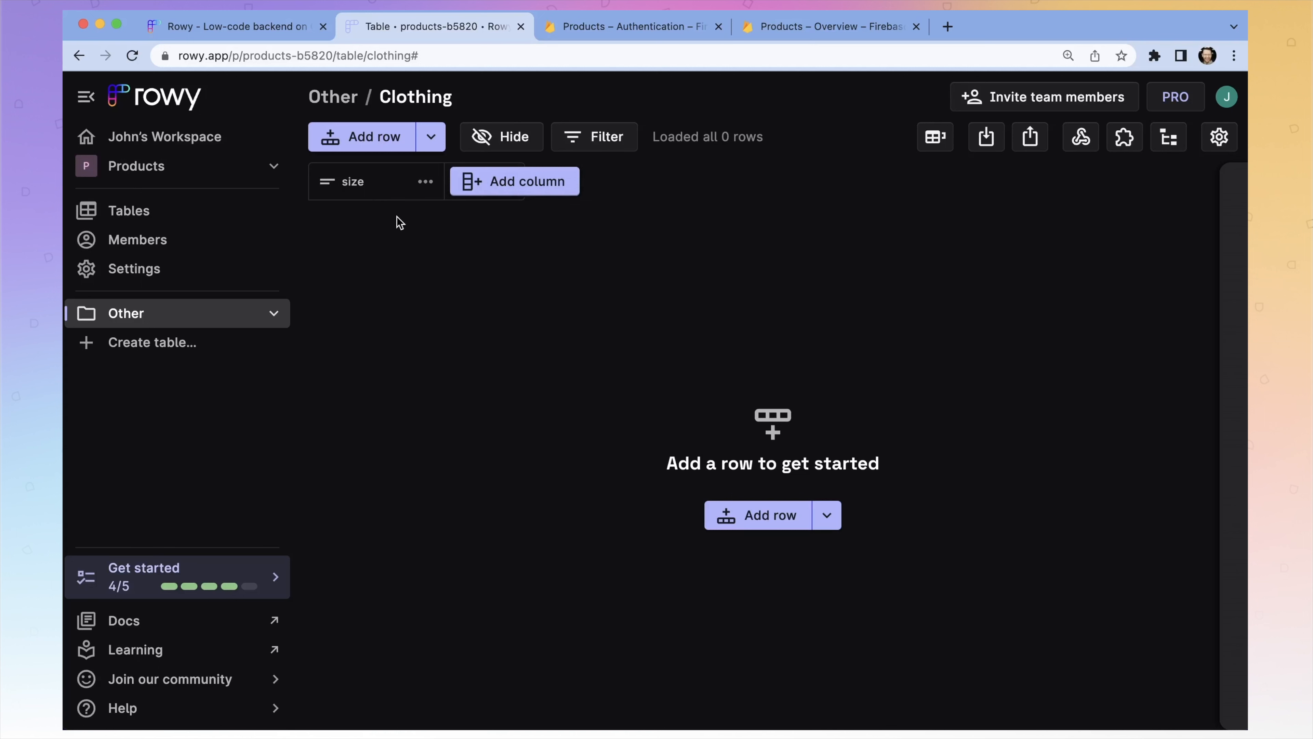
Step: Add a row to the Clothing table and save small as its size value
click(357, 139)
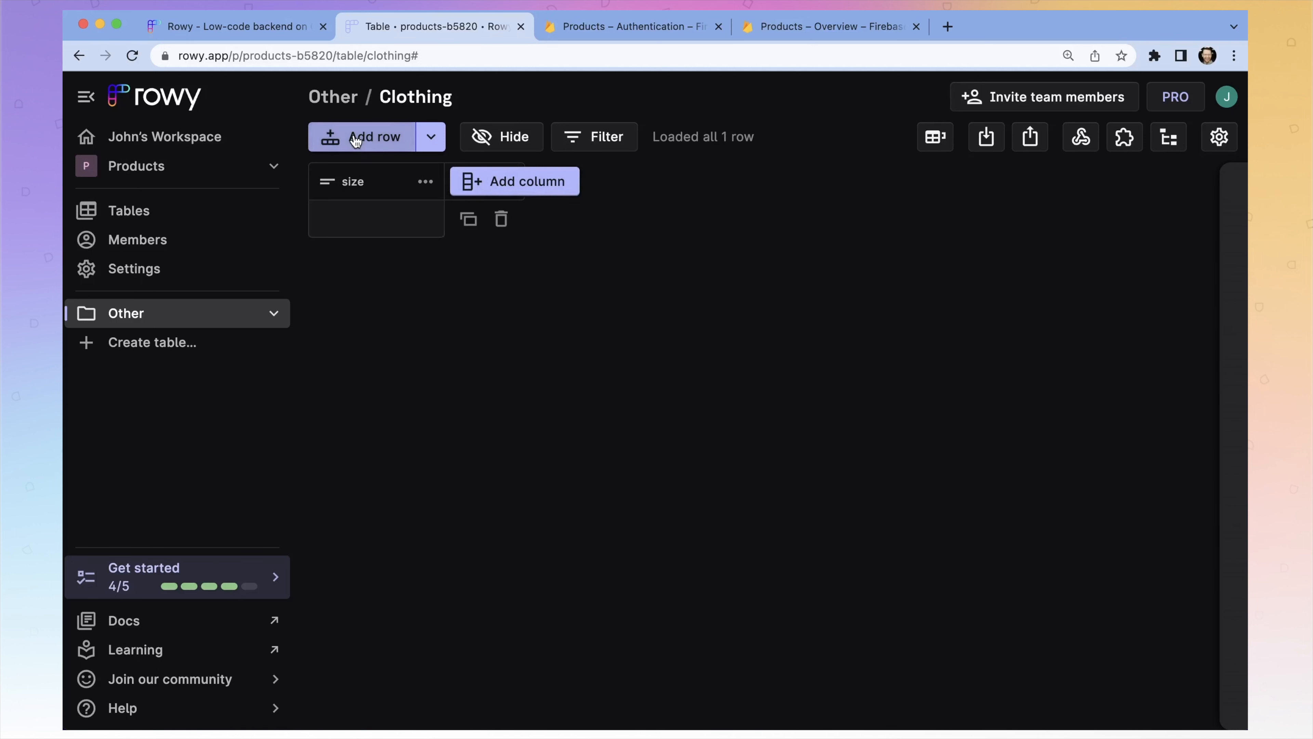
click(388, 222)
click(1194, 445)
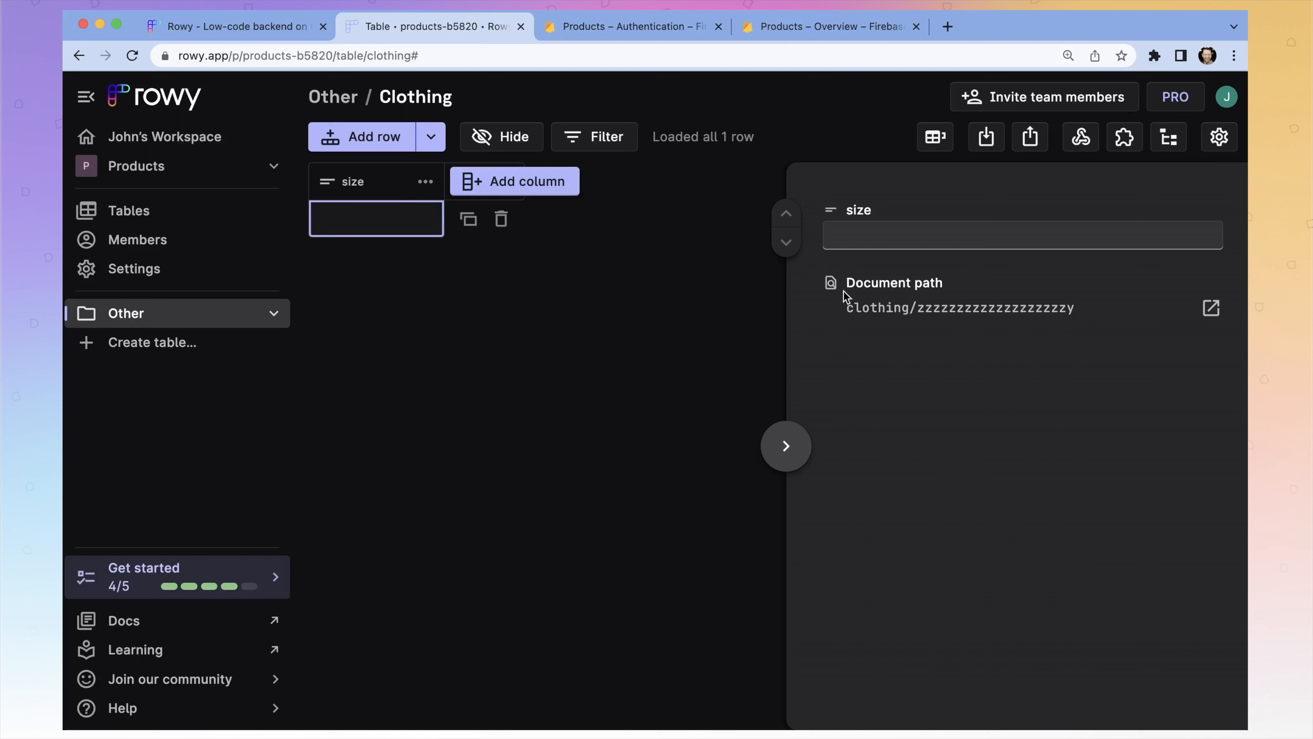
click(882, 230)
click(882, 231)
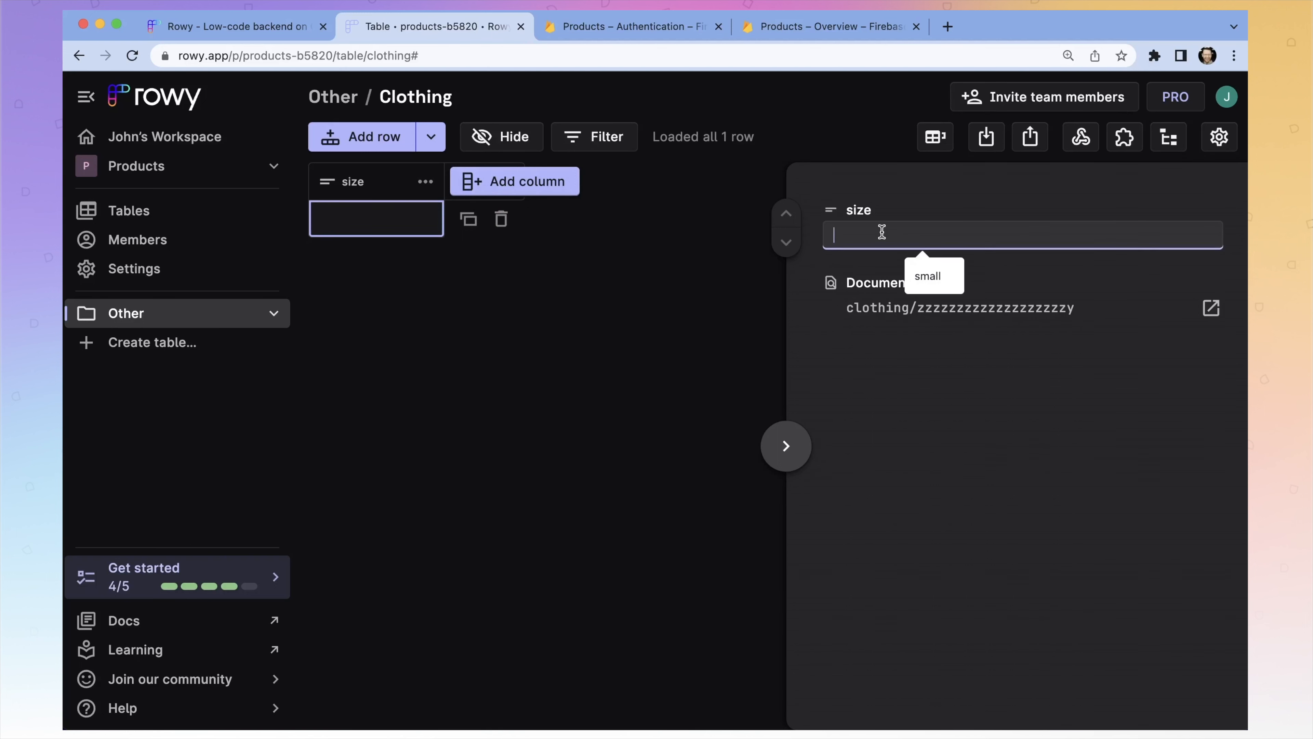
text(small)
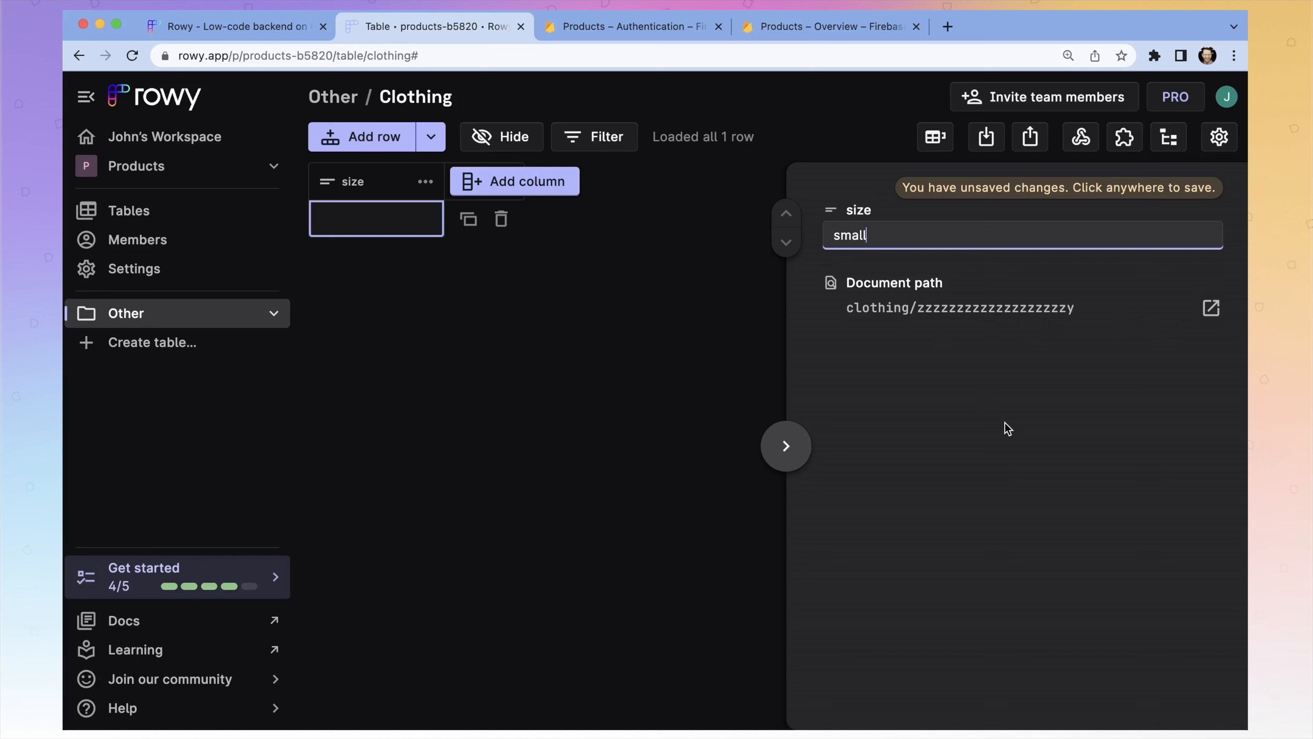
click(904, 376)
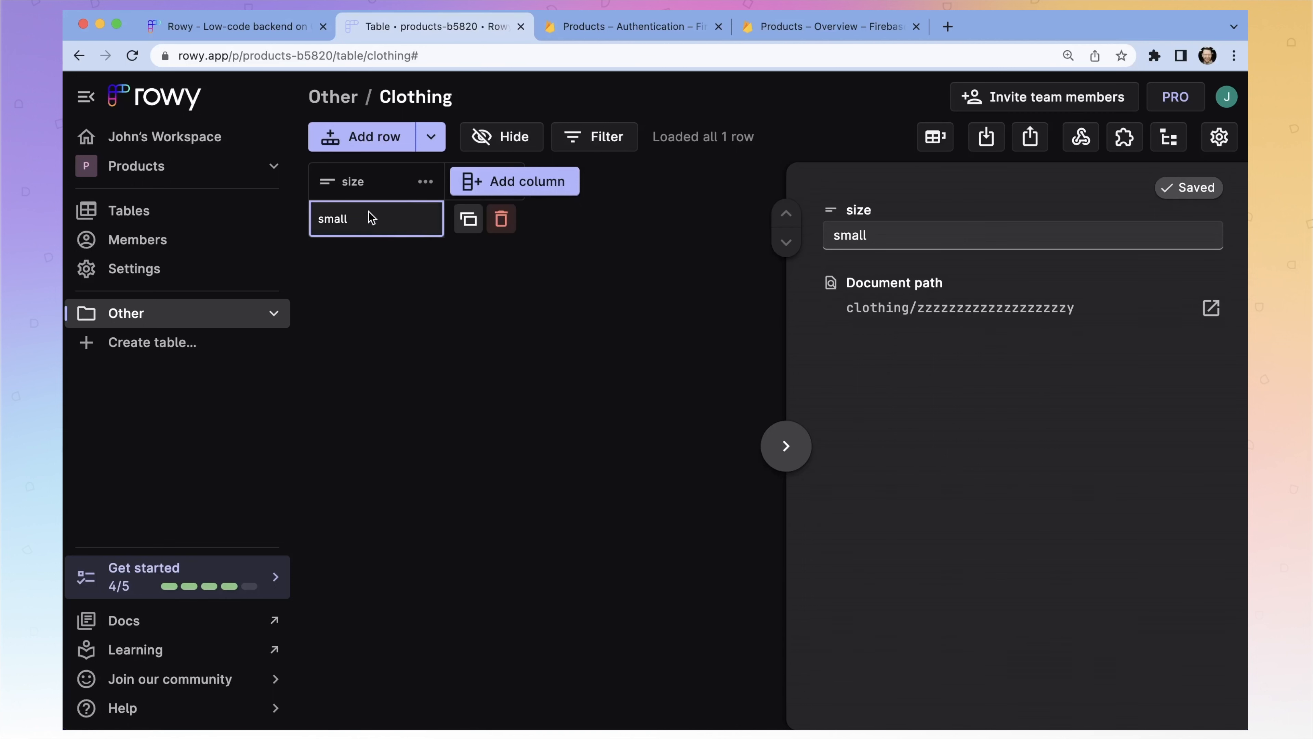
Step: Change the size column's field type to Single Select
click(425, 182)
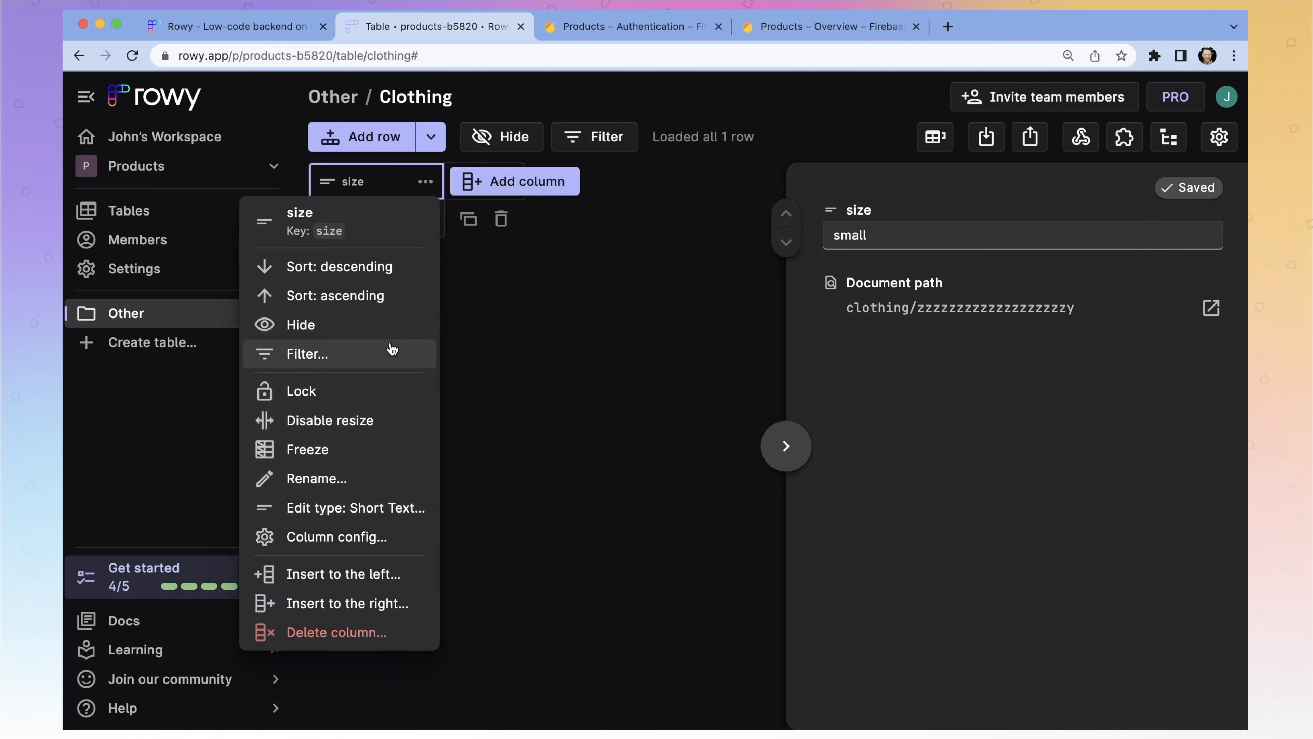
click(356, 507)
click(729, 396)
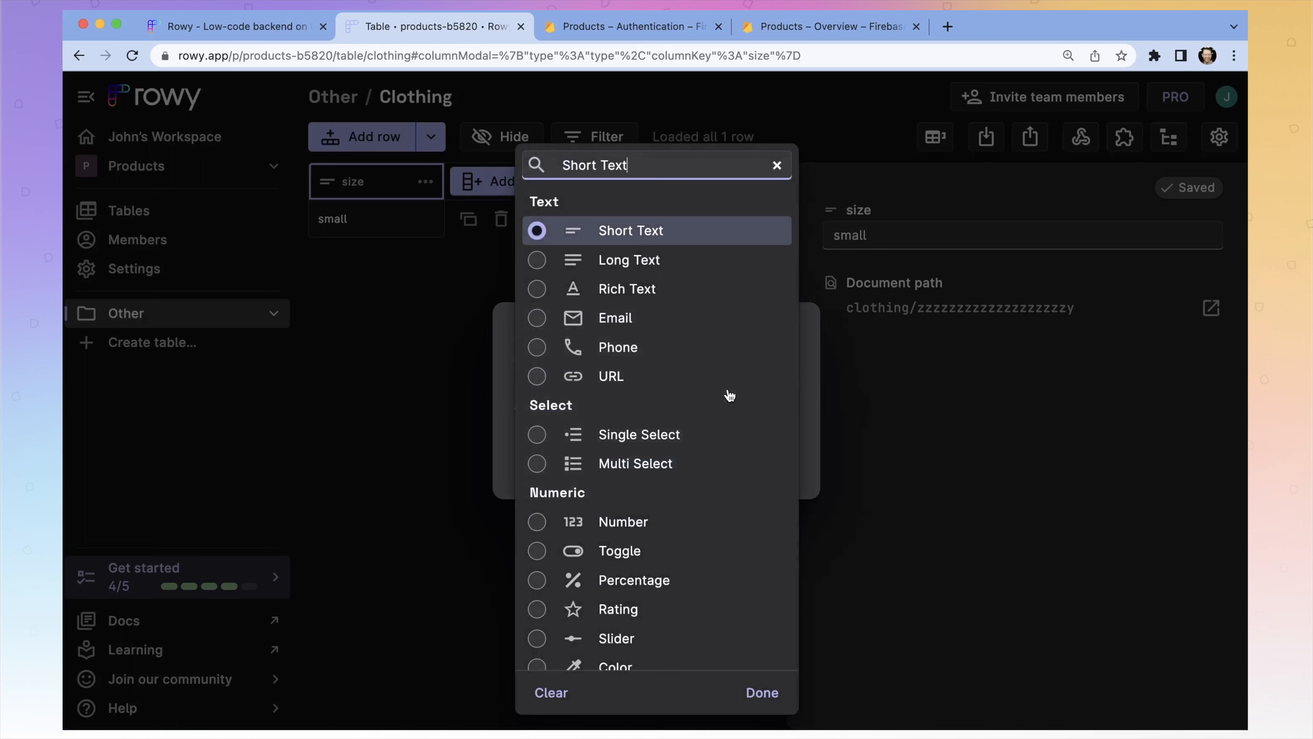
click(579, 438)
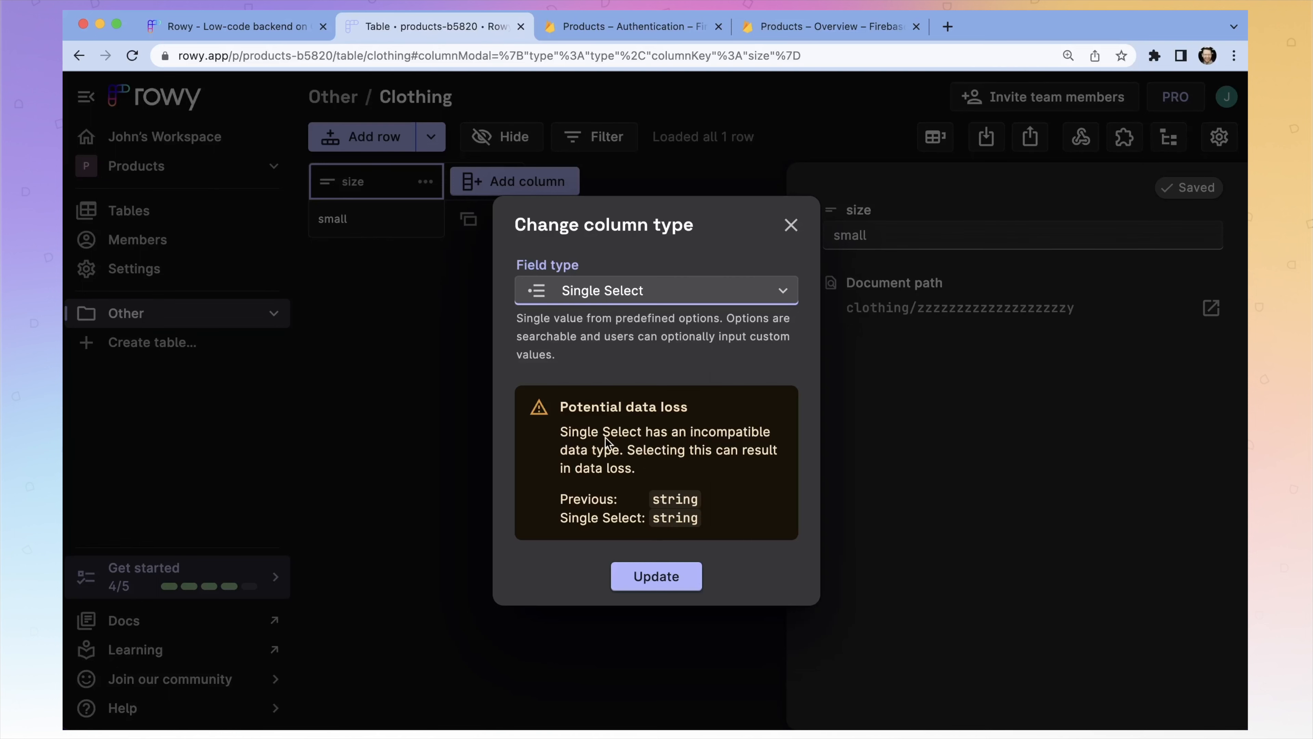
click(671, 578)
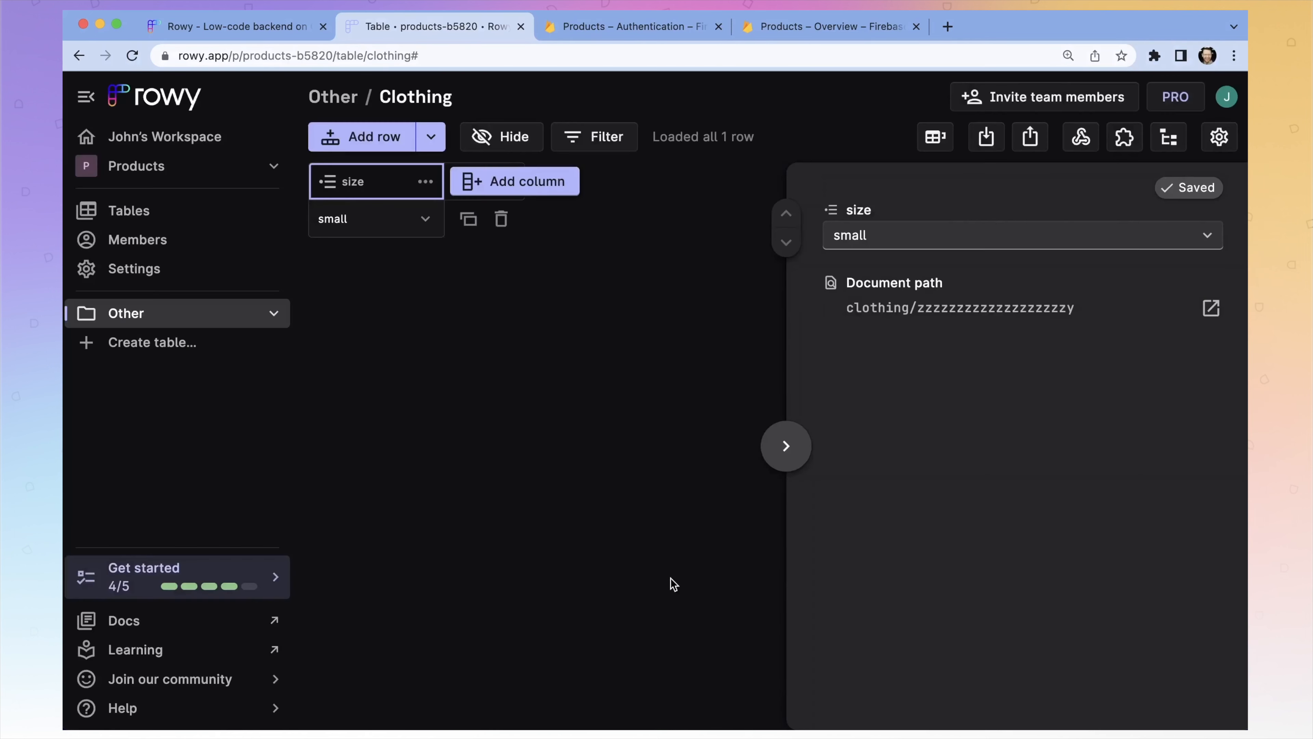
Step: Check which choices the row's size cell offers
click(425, 219)
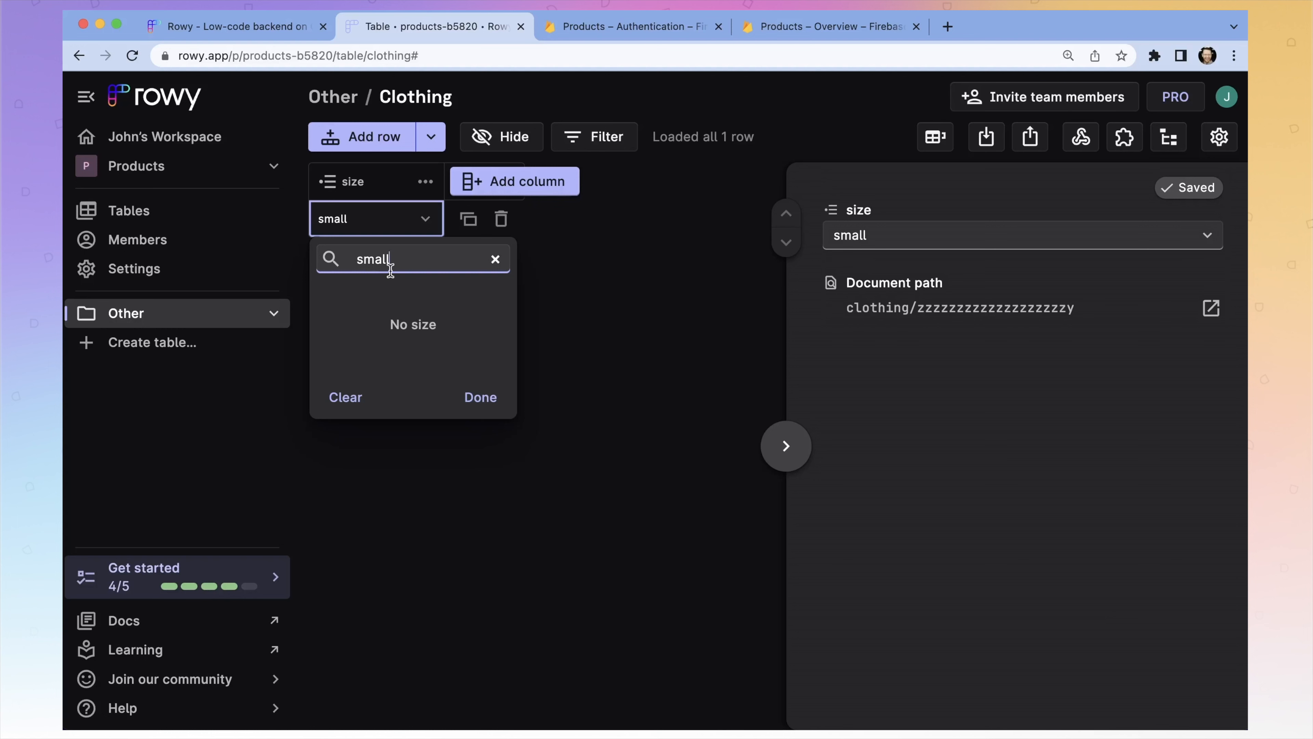
click(495, 259)
click(484, 402)
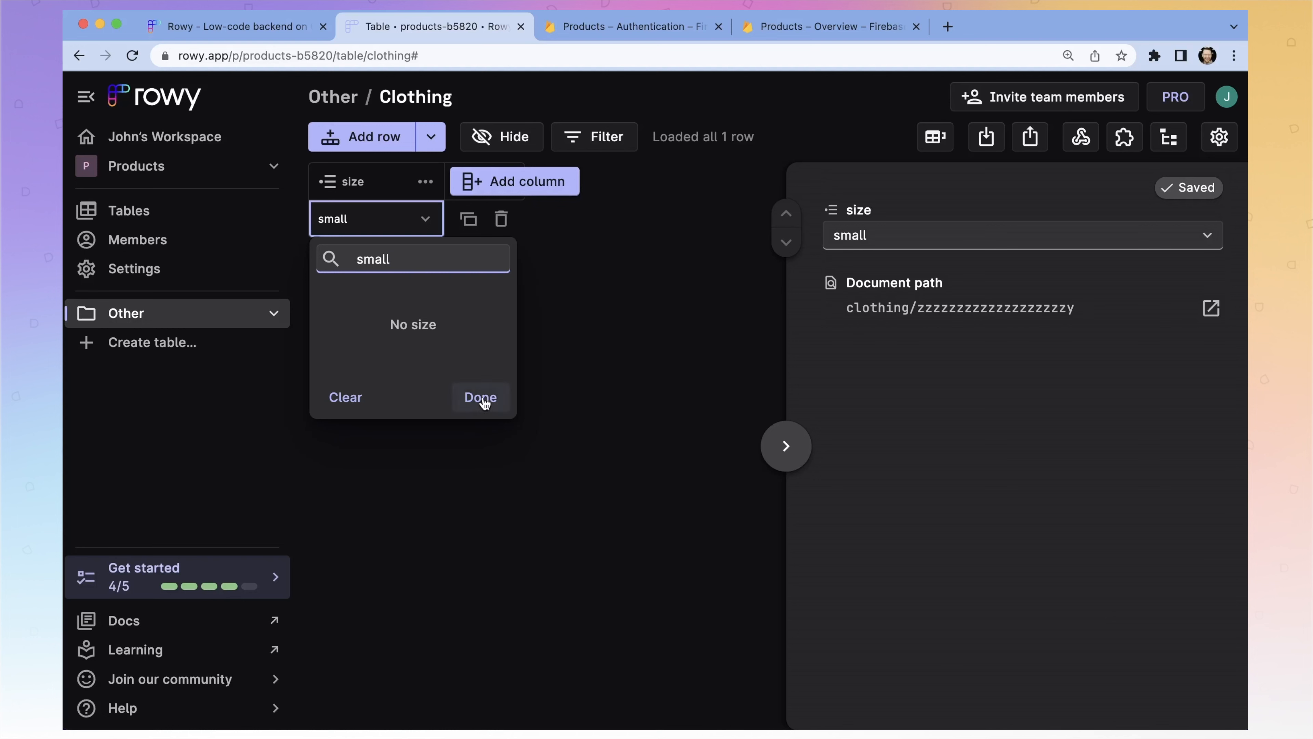
click(352, 217)
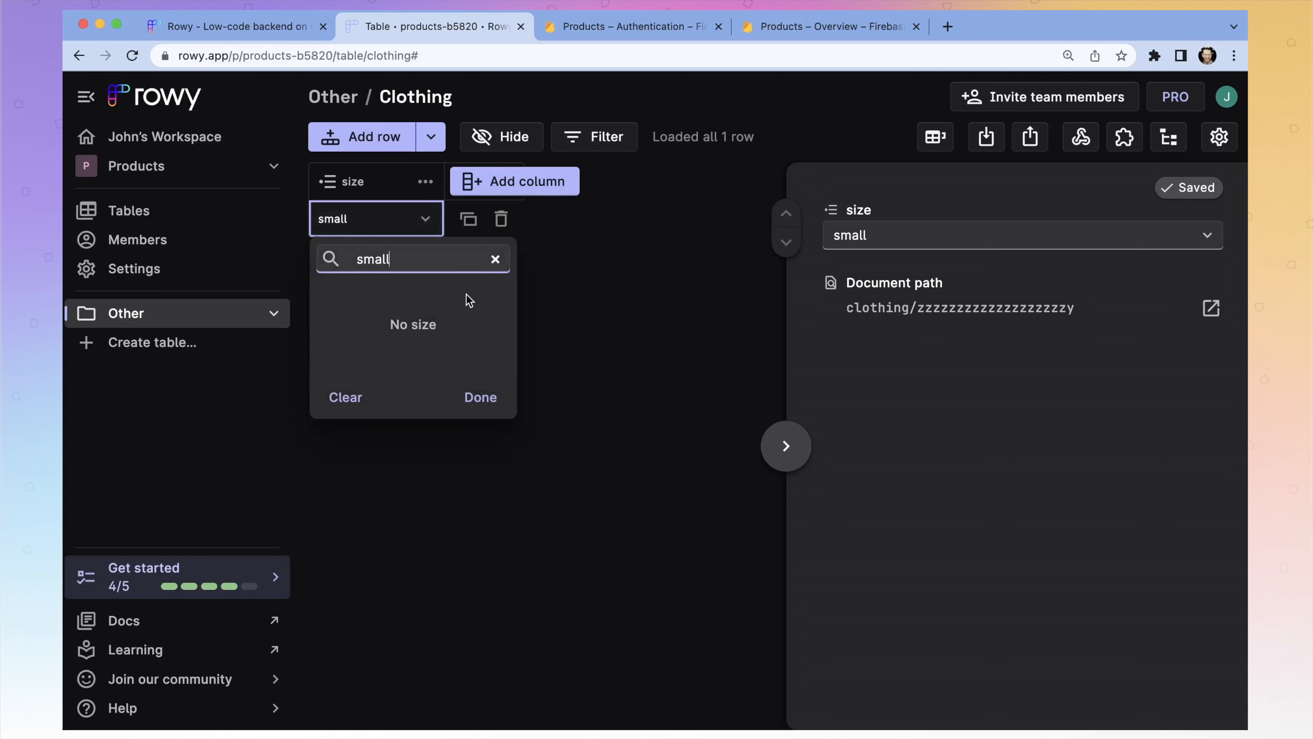
Step: Open the size column's configuration and examine the available default value types
click(424, 188)
click(424, 185)
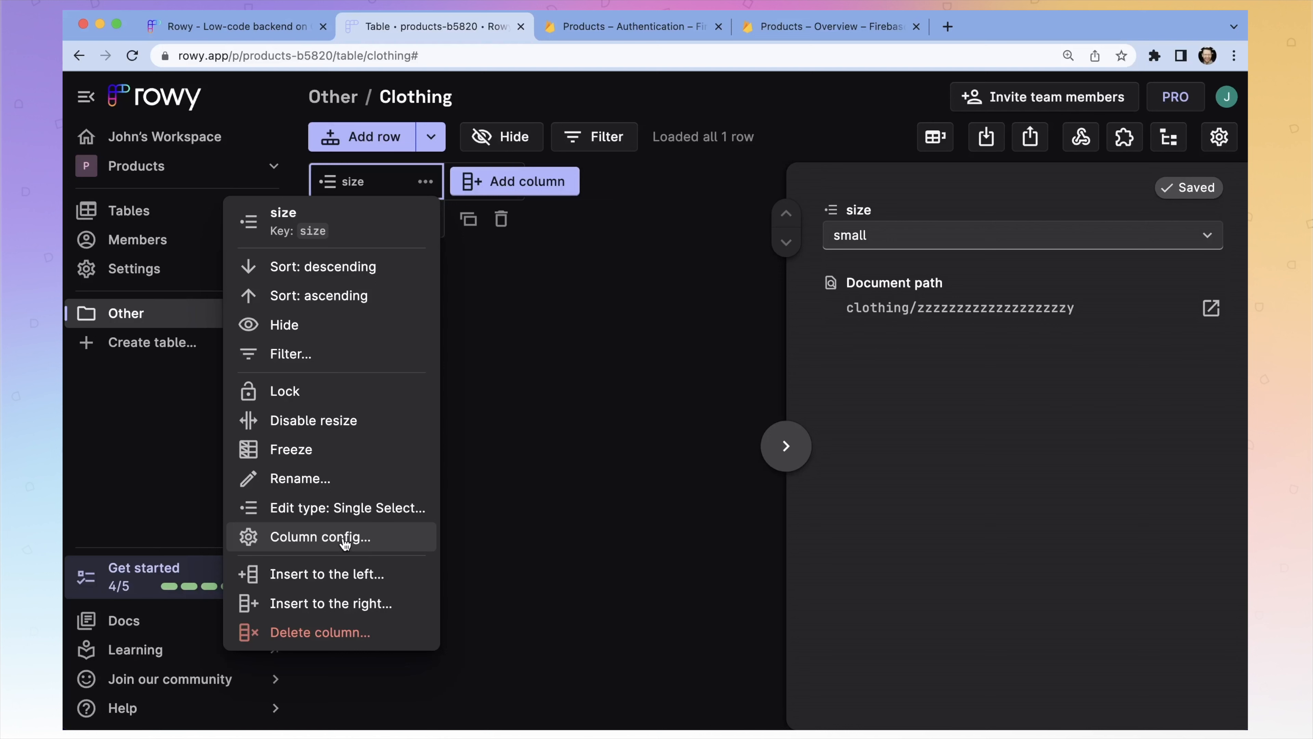
click(303, 544)
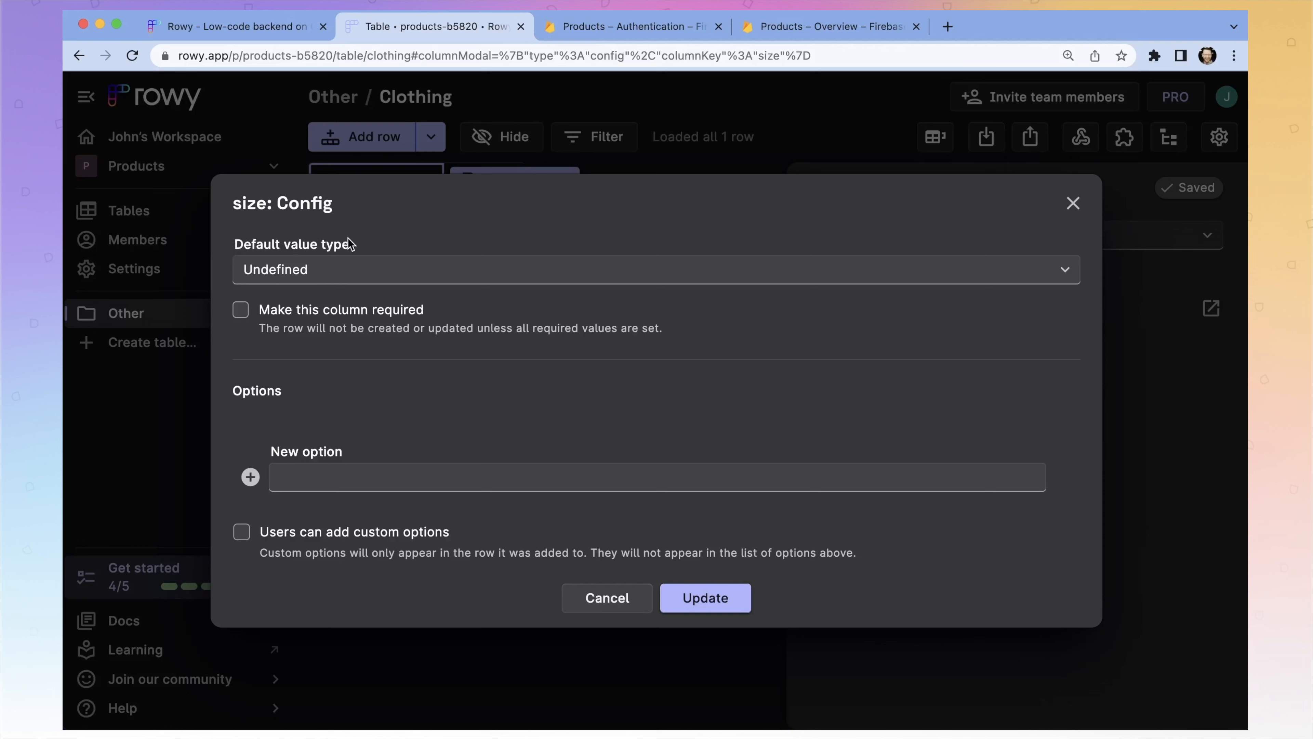
click(406, 274)
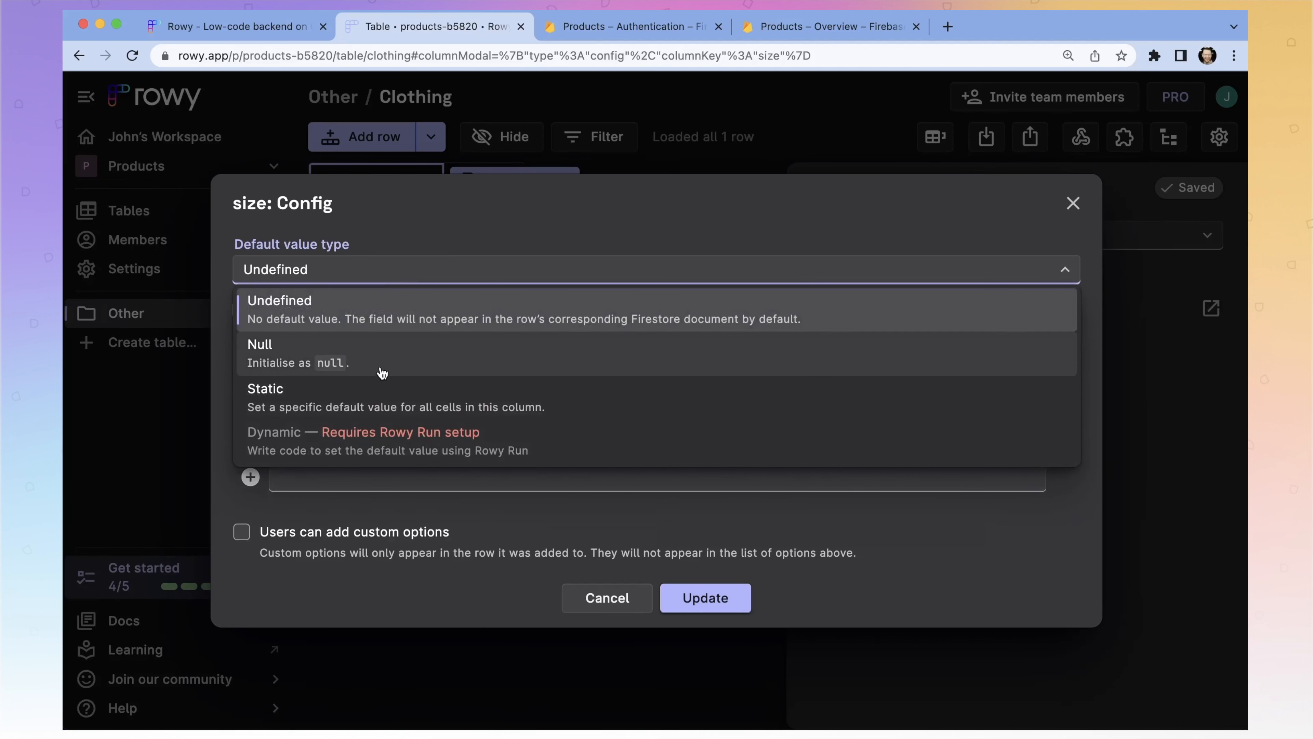
click(380, 396)
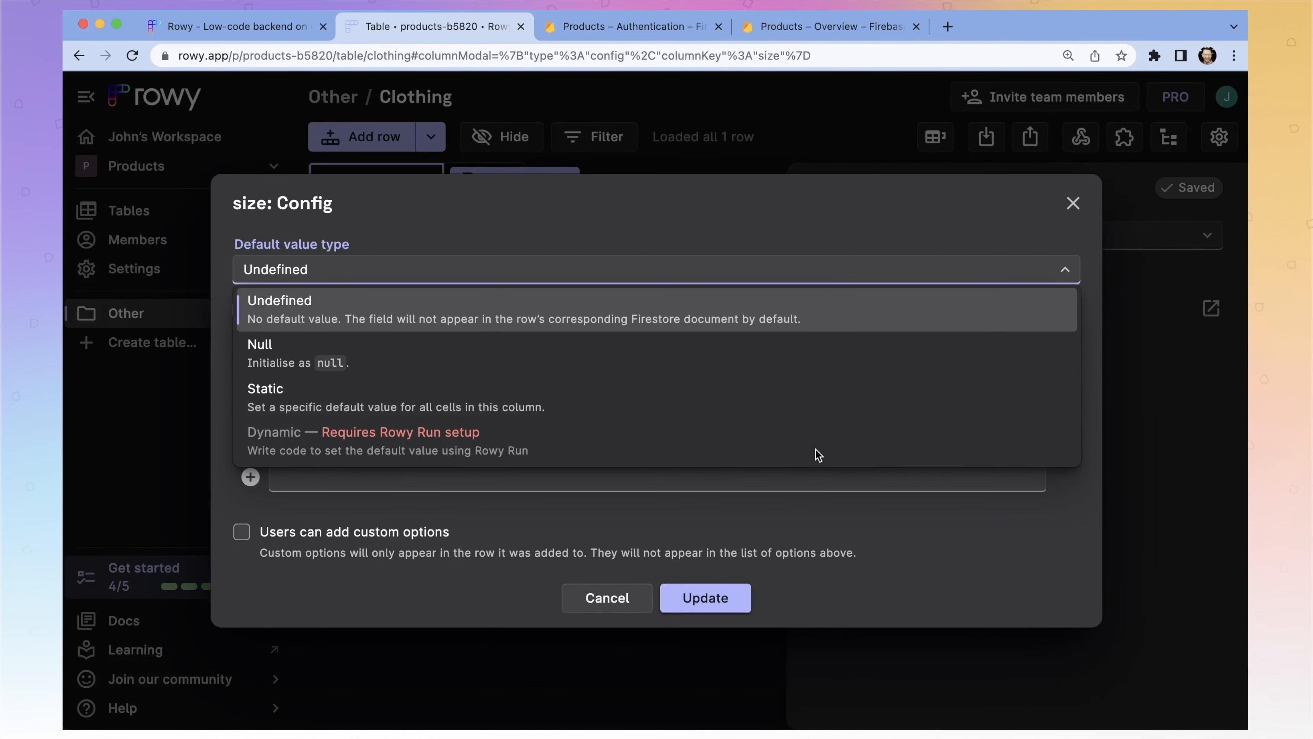
click(615, 233)
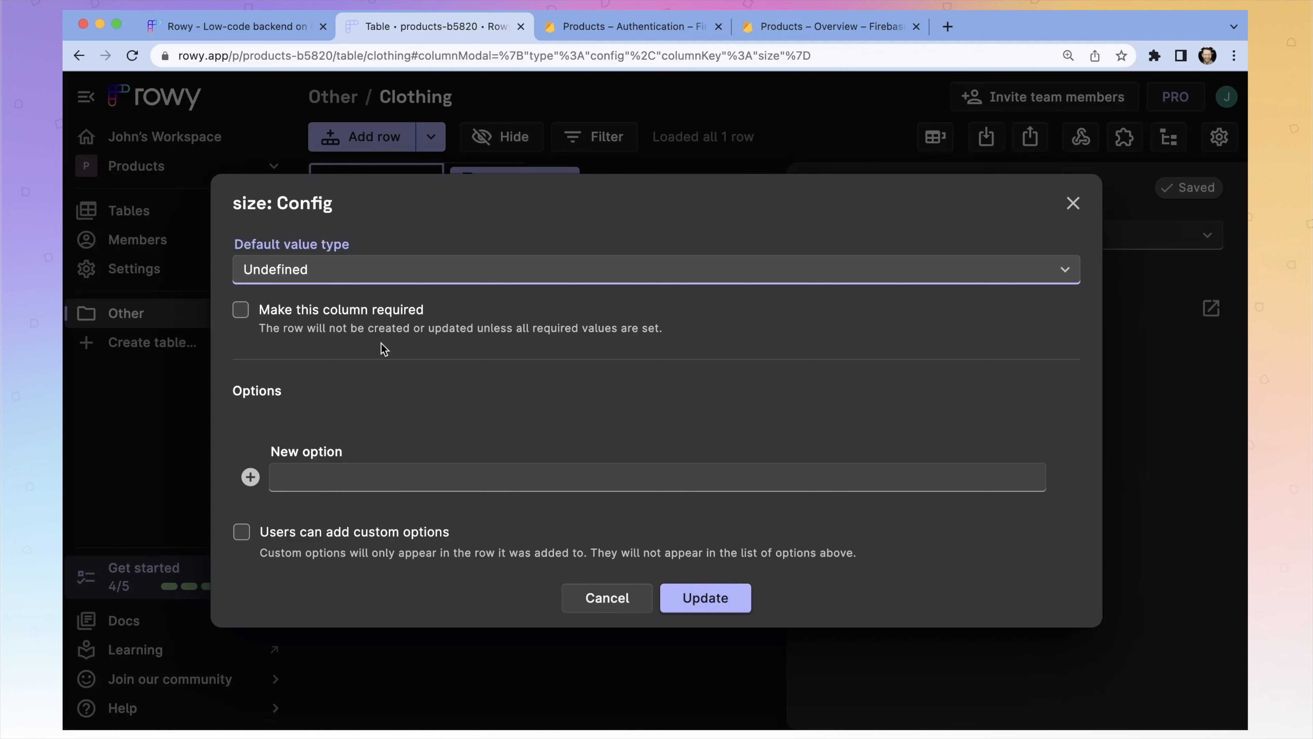
Step: Add the options small, medium and large to the size column, then save the configuration and deploy the changes
click(341, 479)
click(327, 479)
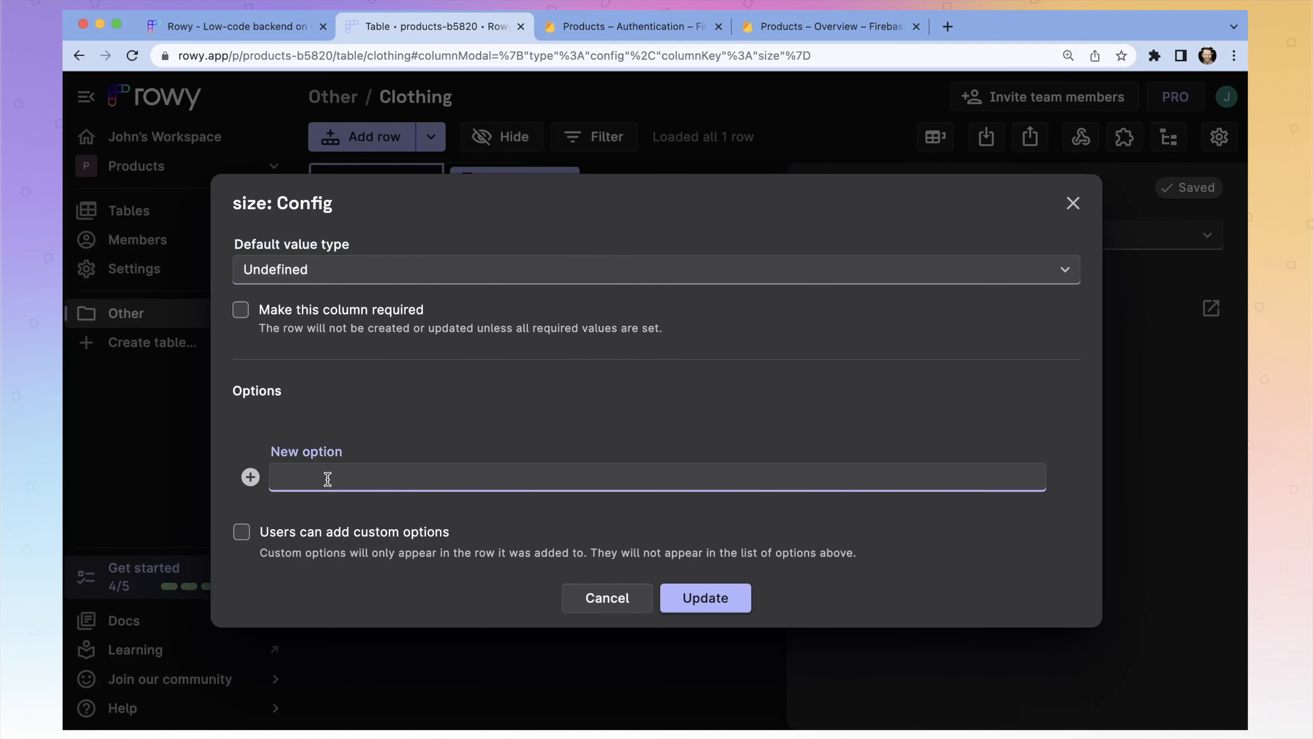
text(small)
click(251, 476)
text(medium)
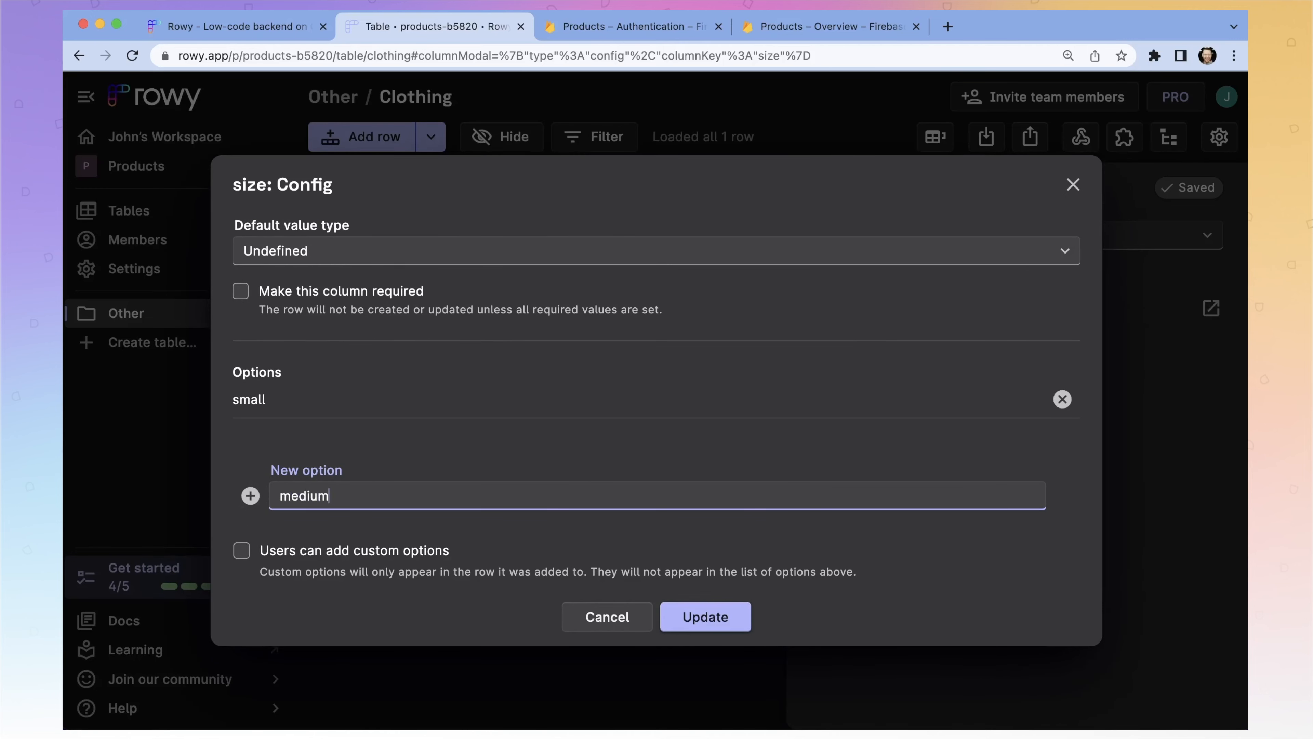
click(251, 495)
click(304, 506)
text(large)
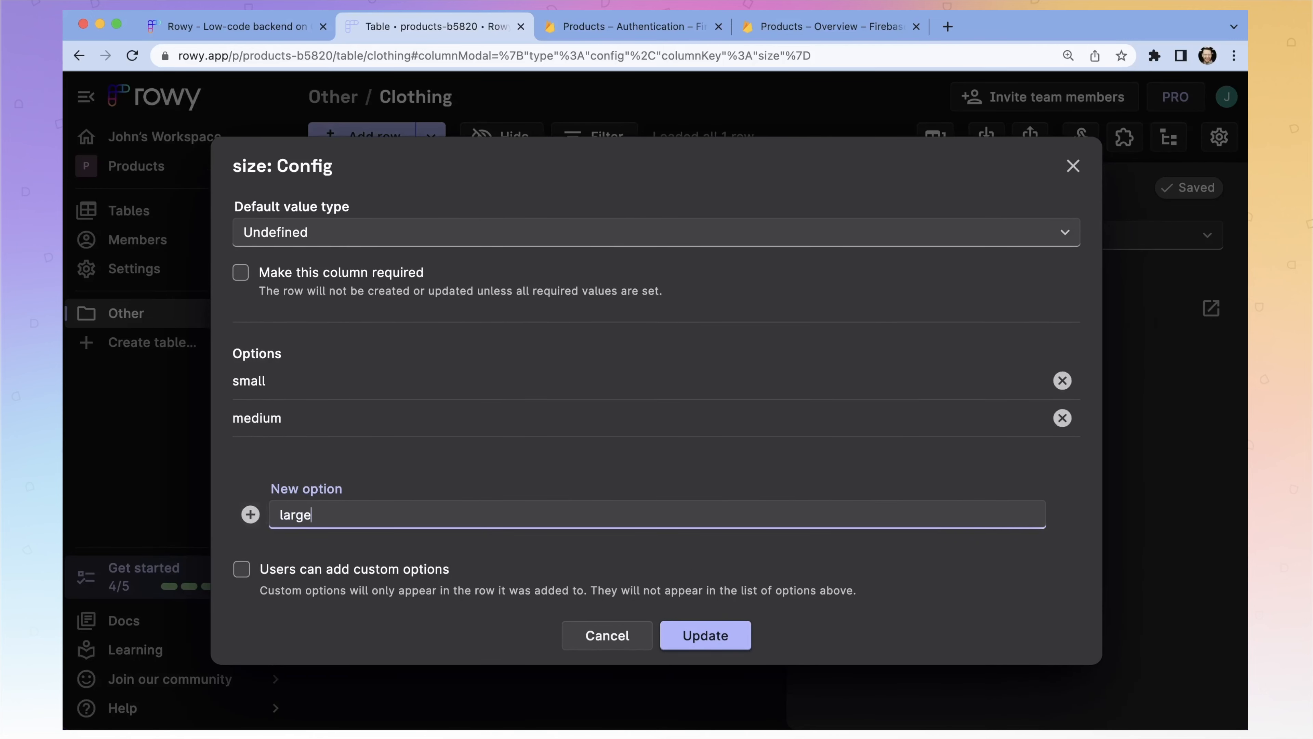
key(Return)
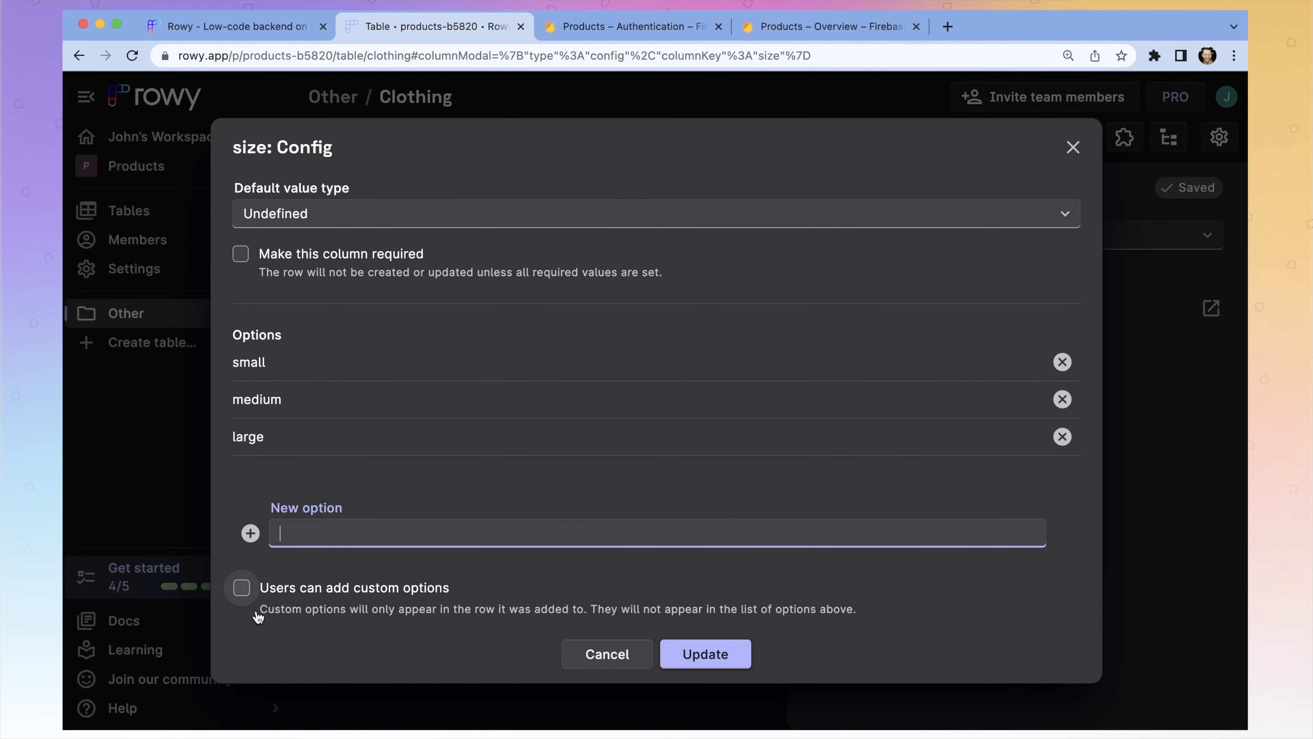
click(716, 660)
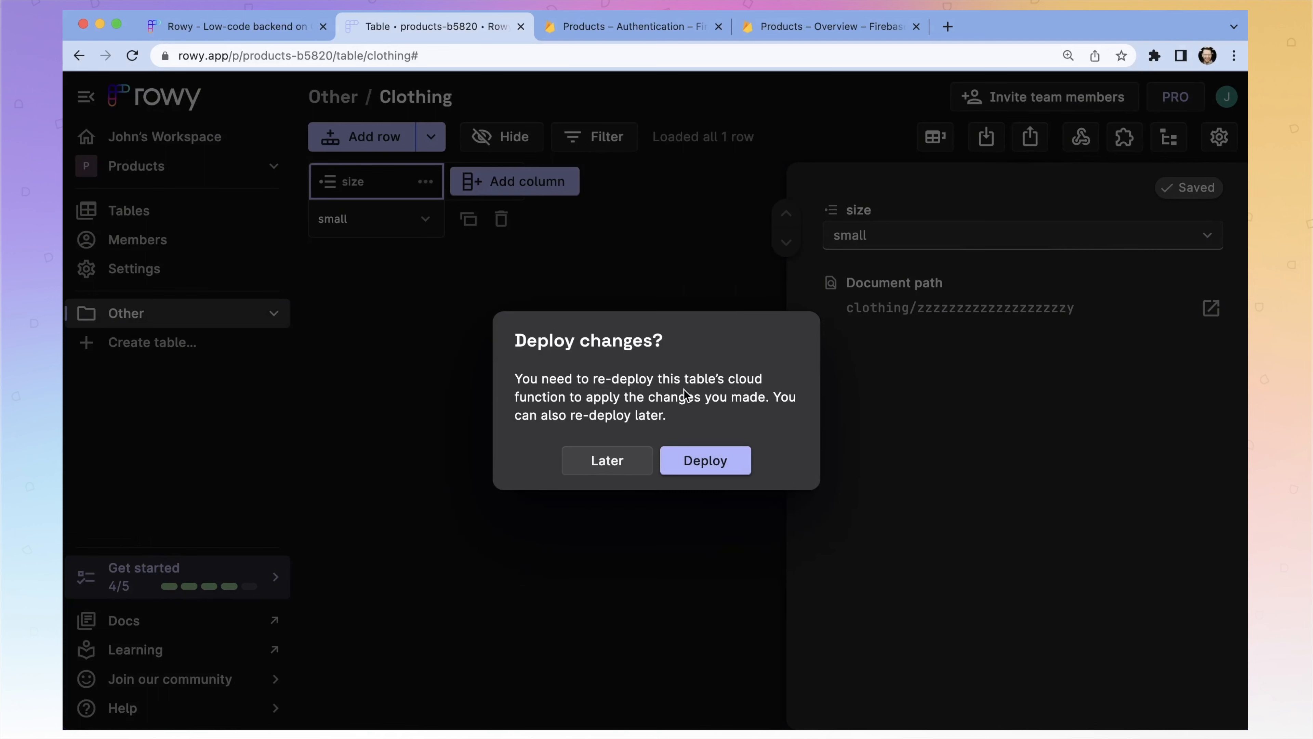
click(722, 458)
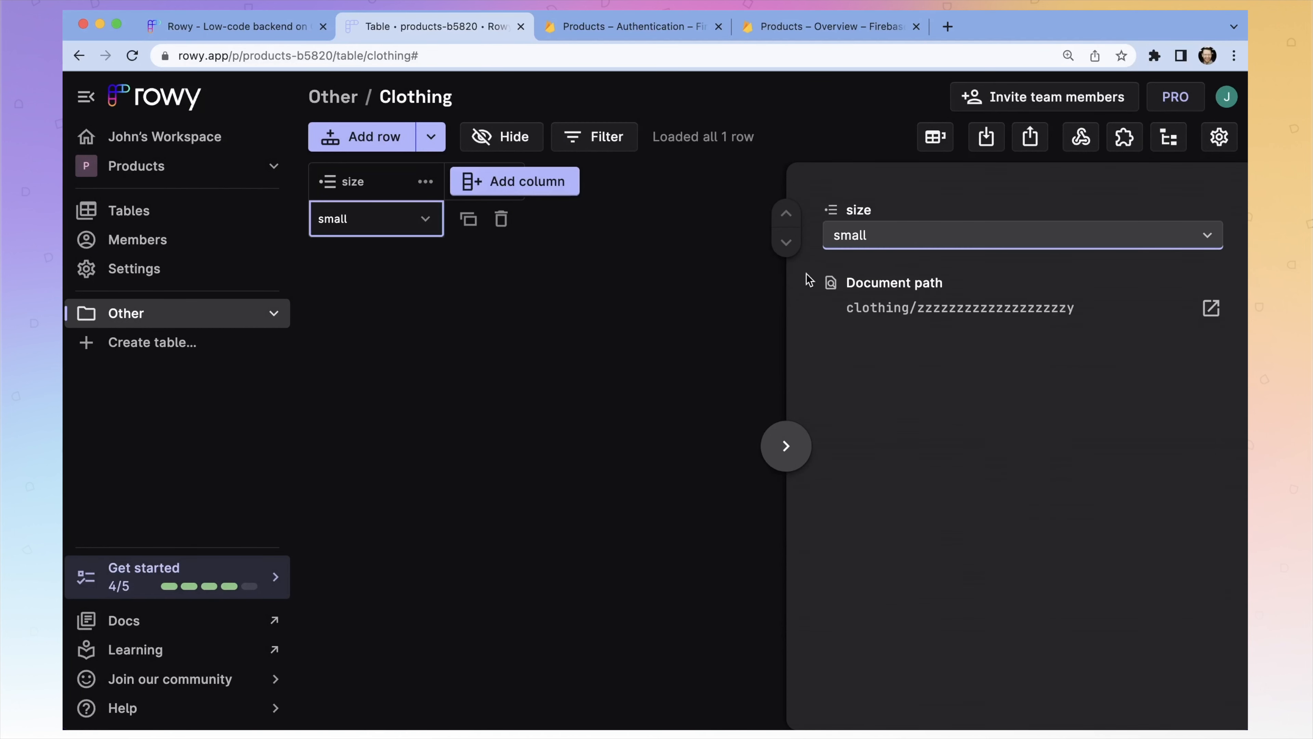
Step: Set the row's size to medium
click(1207, 236)
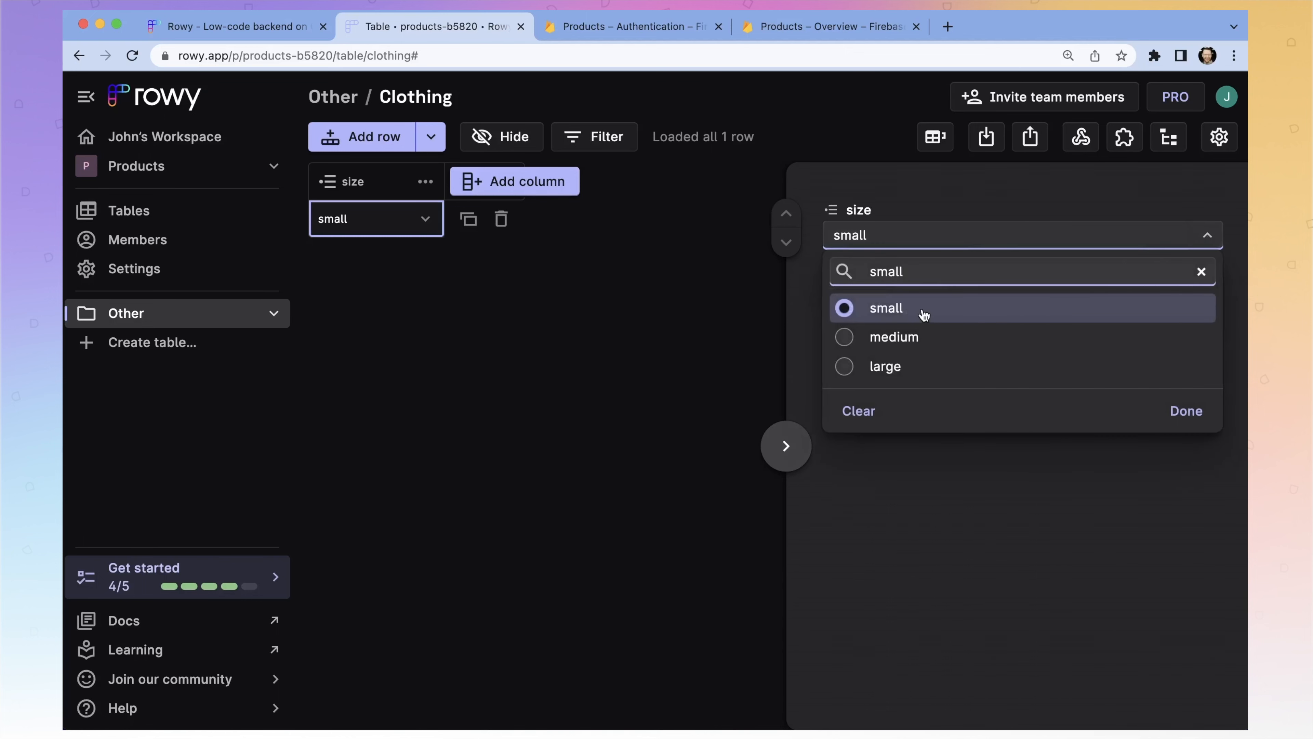
click(885, 341)
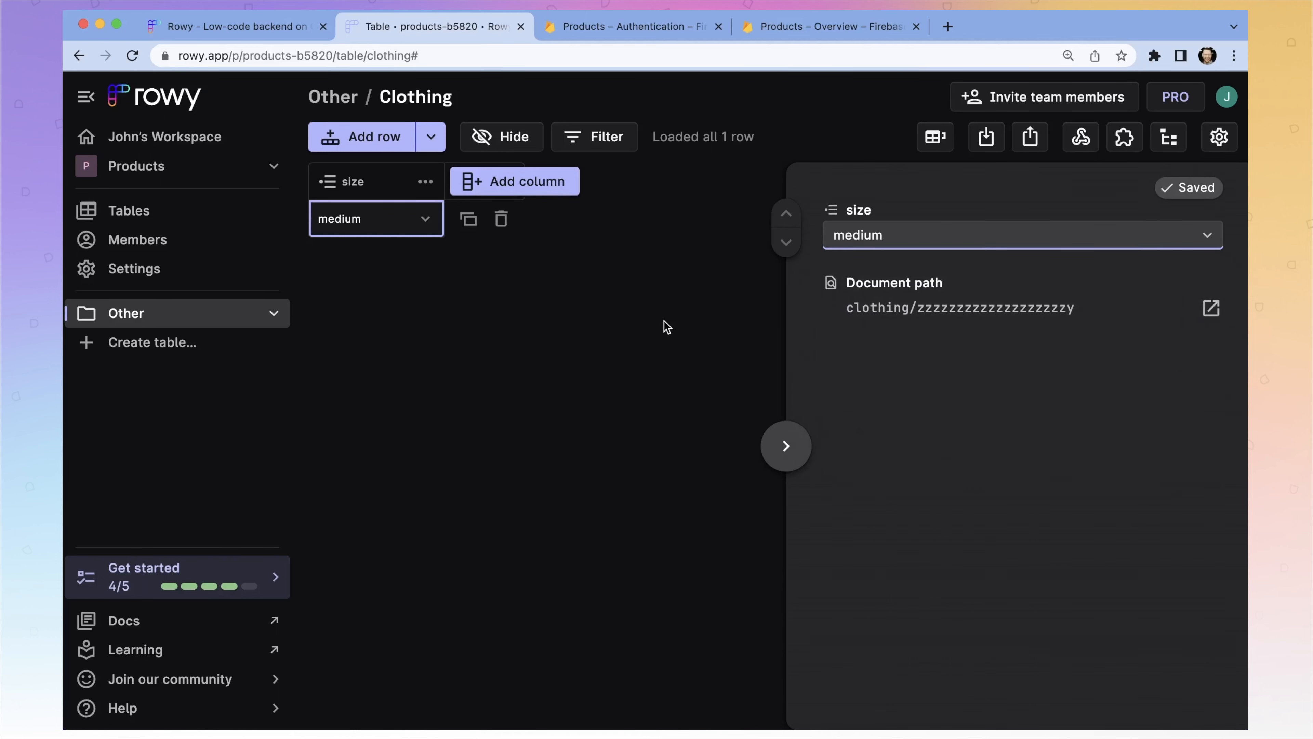
Step: Add a Long Text column named sentence to the Clothing table
click(553, 187)
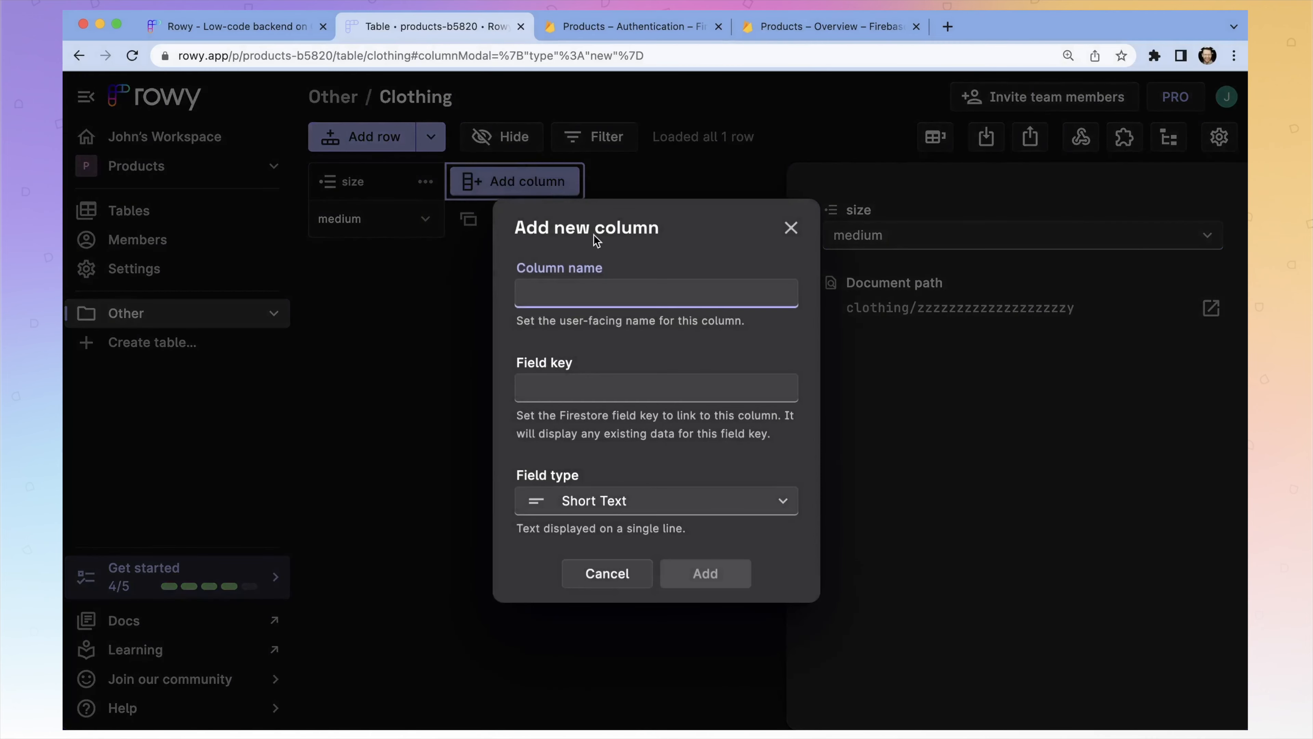
click(595, 497)
click(538, 260)
key(Escape)
click(561, 292)
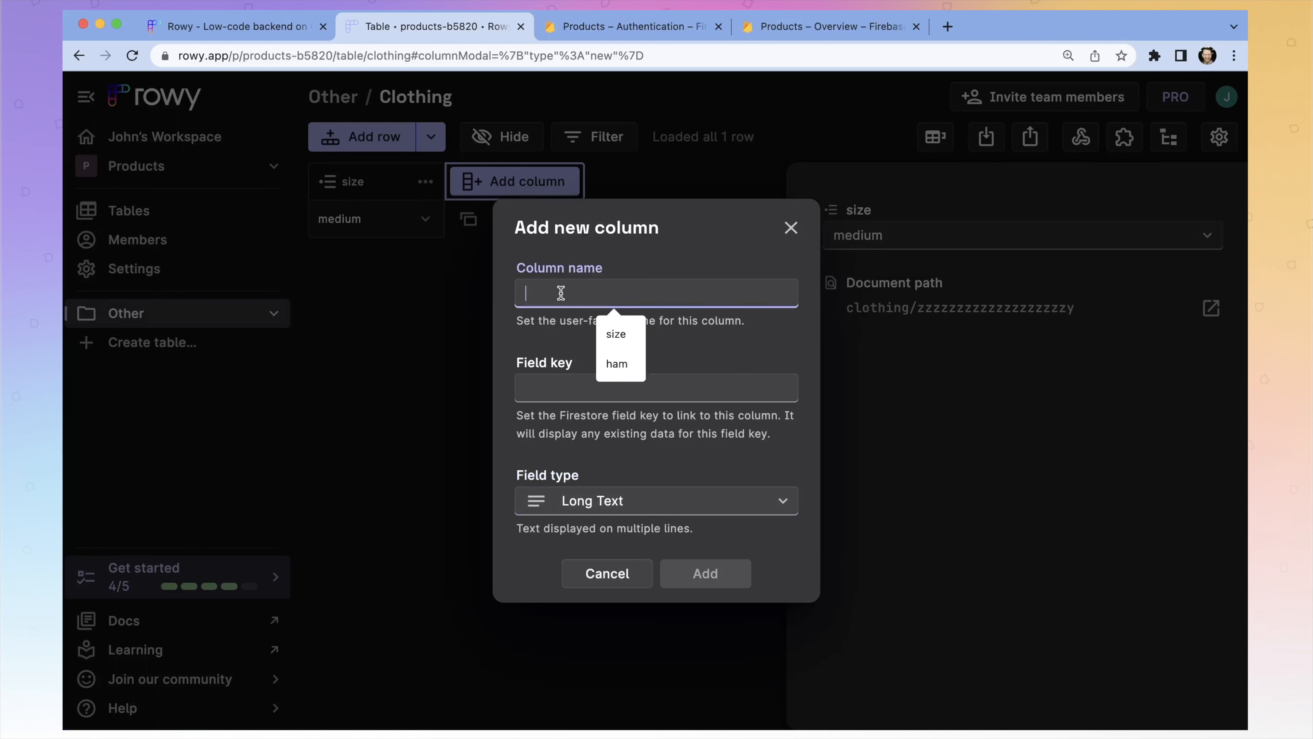
text(sentances)
key(BackSpace)
key(BackSpace)
key(BackSpace)
key(BackSpace)
key(BackSpace)
text(ence)
click(699, 575)
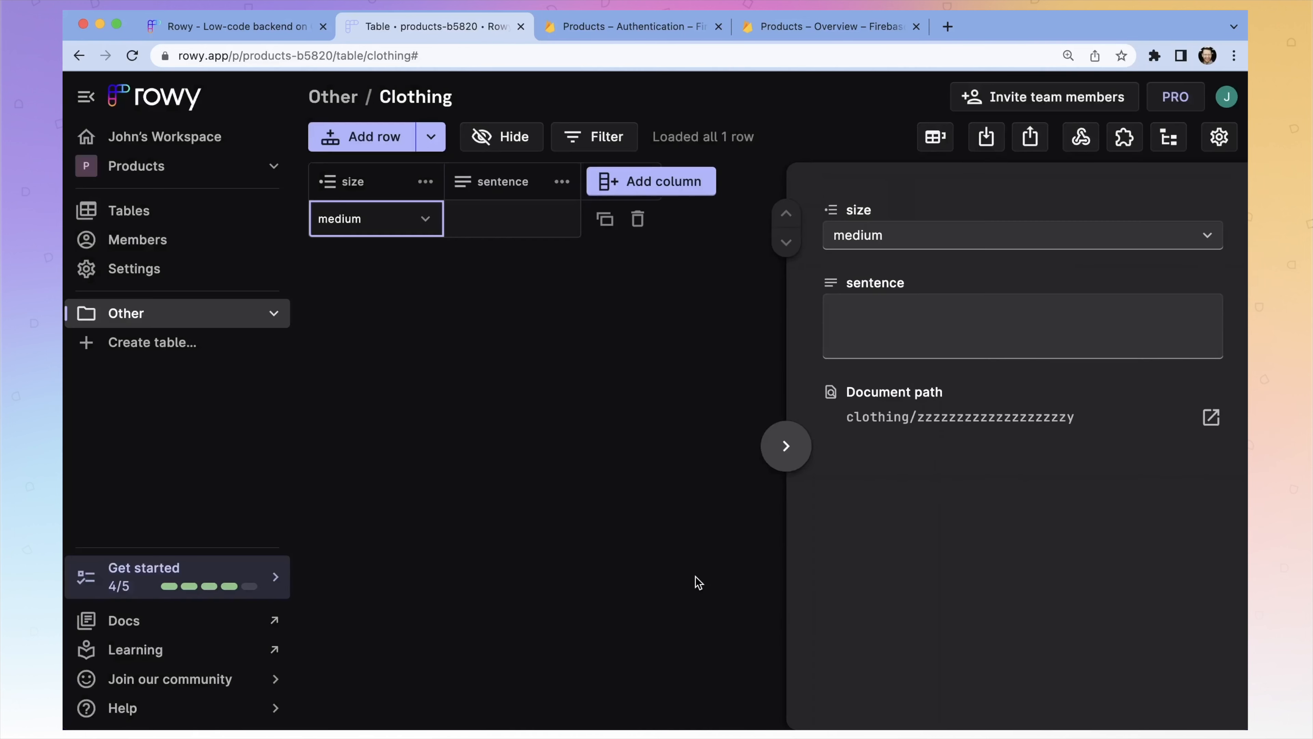
Step: Fill the row's sentence field with the "Call me Ishmael" passage and widen the sentence column to fit the text
click(493, 222)
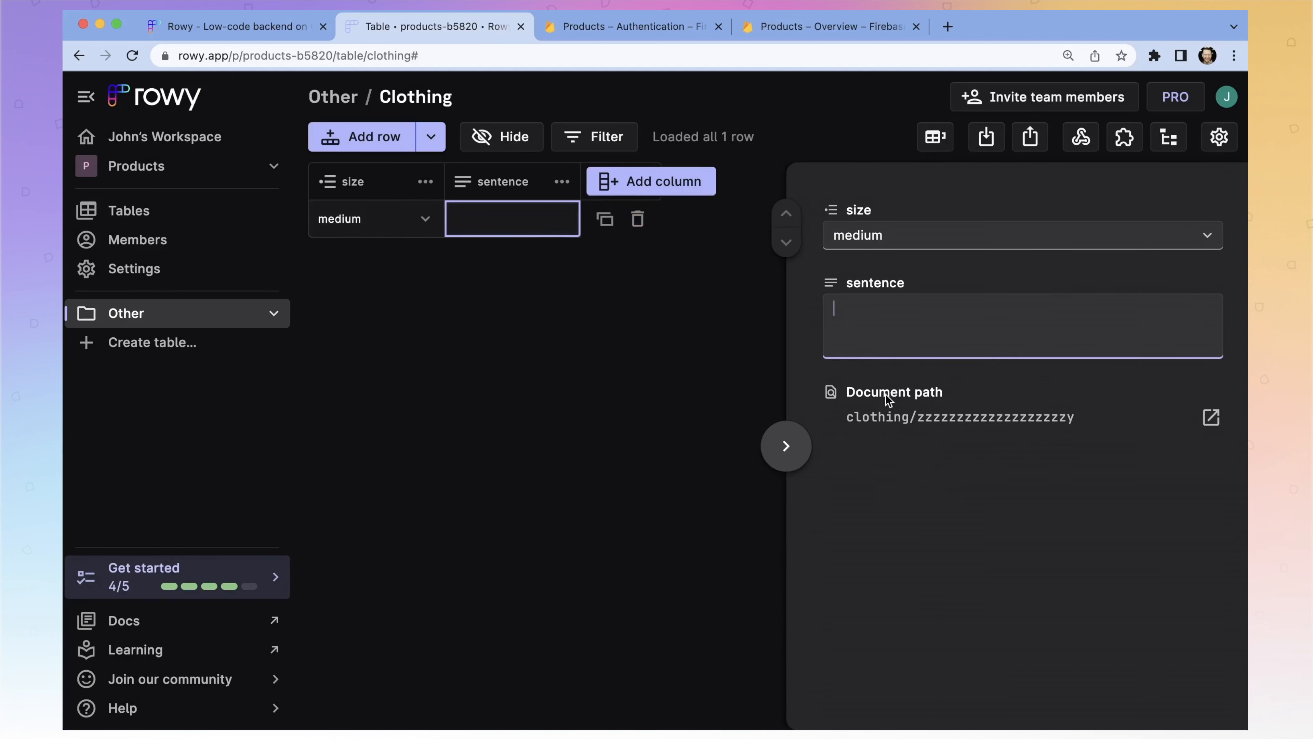
text(Call me Ishmael. Some years ago—never mind how long precisely—having little or no money in my purse, and nothing particular to interest me on shore, I thought I would sail about a little and see the watery part of the world.)
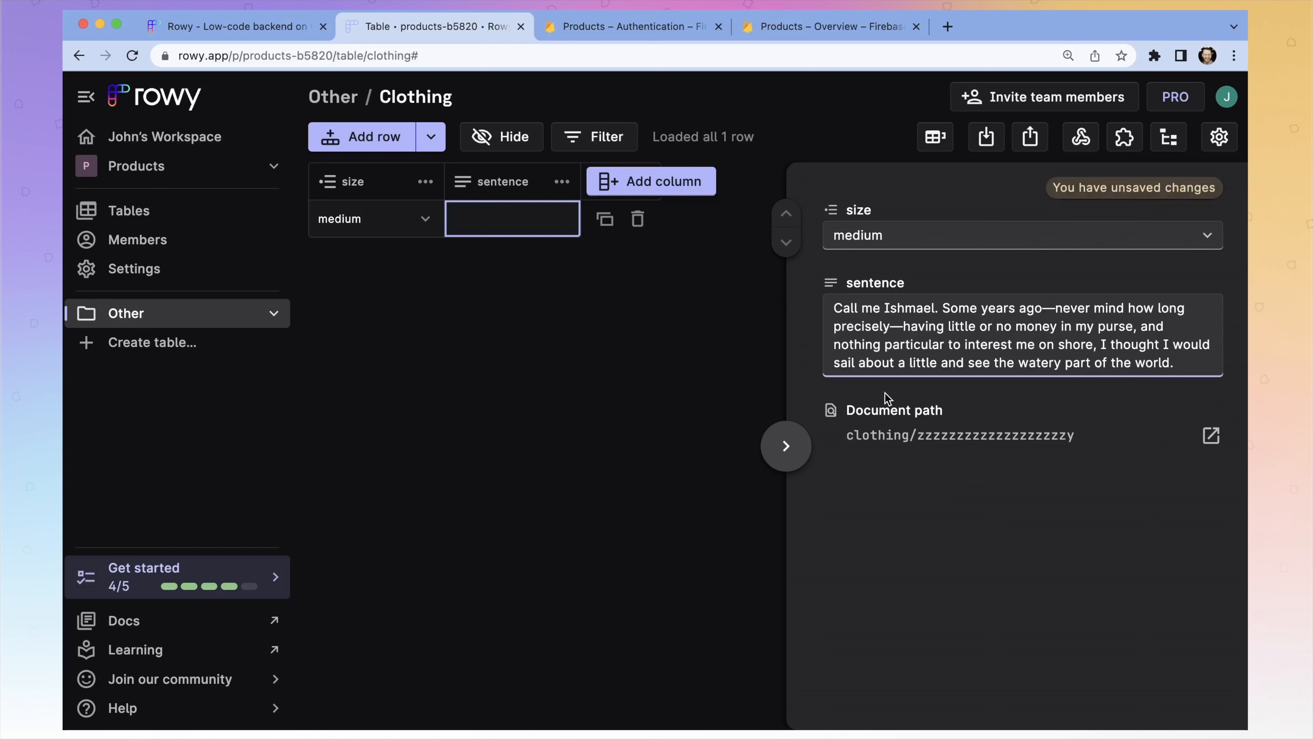
click(968, 524)
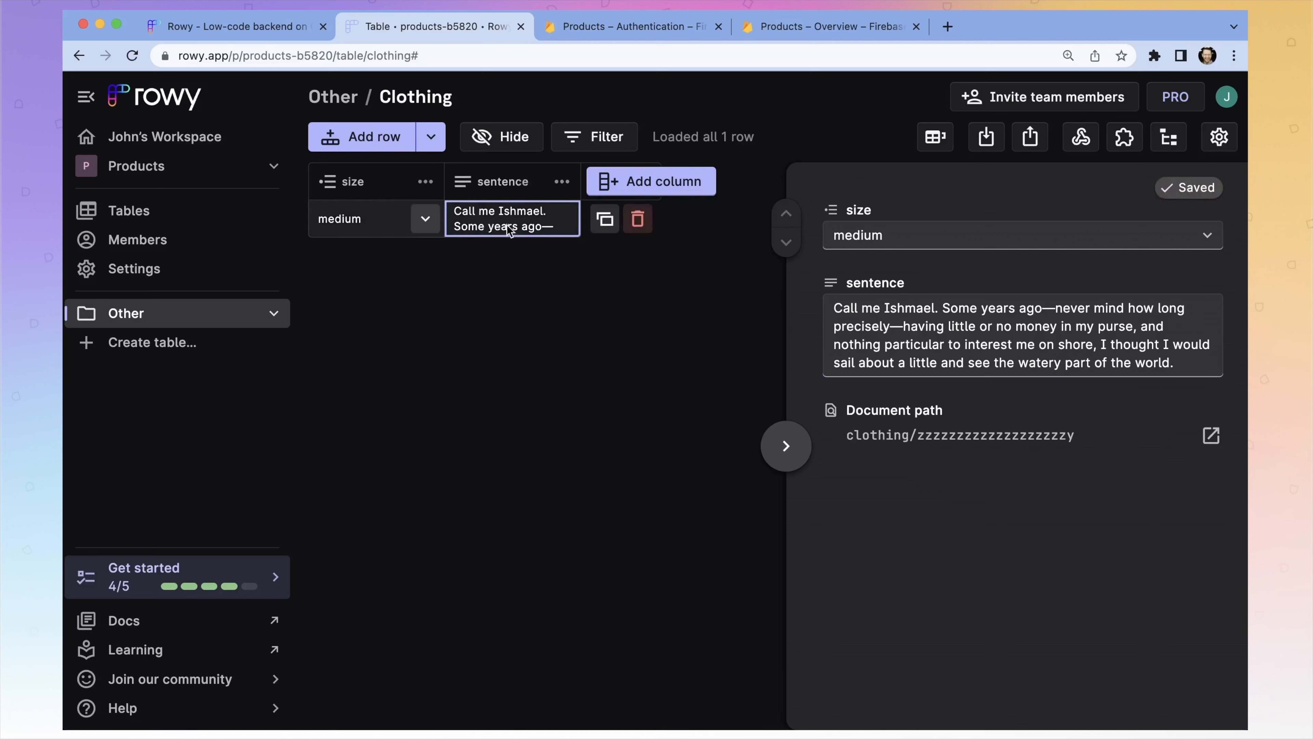
click(806, 463)
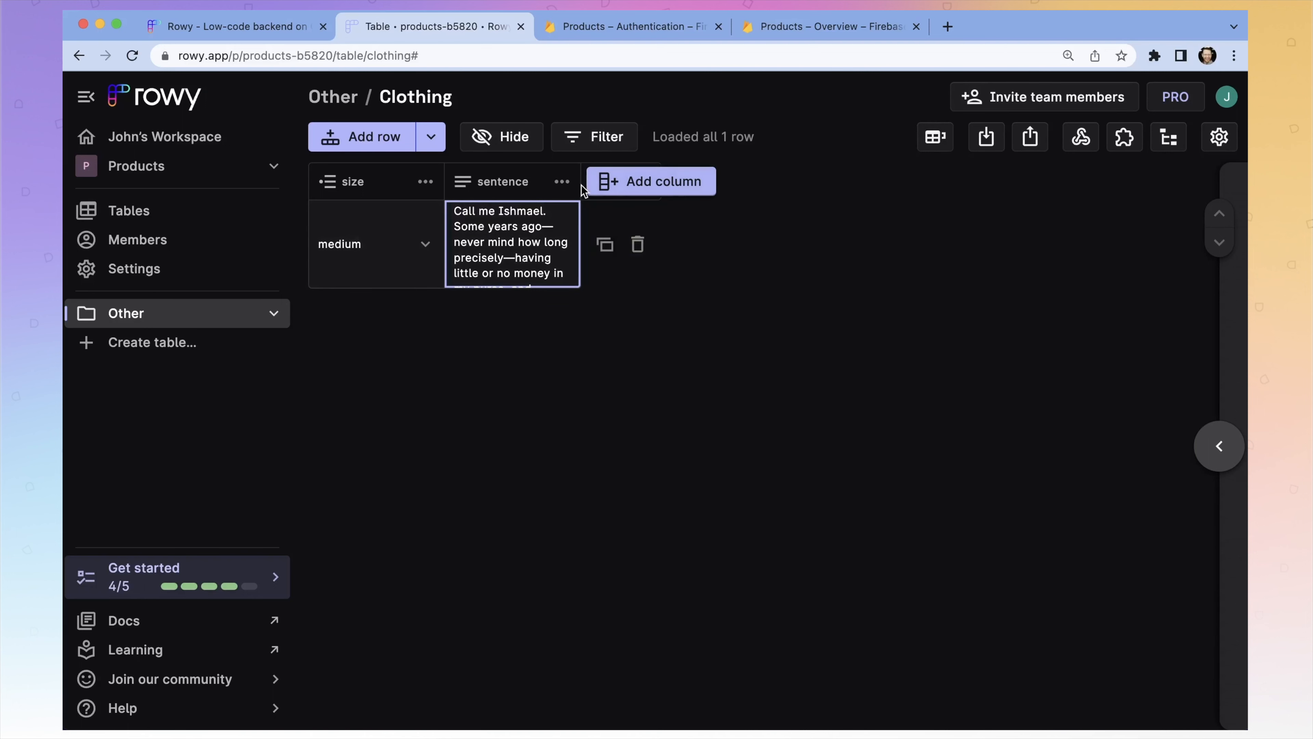
drag(582, 191, 739, 192)
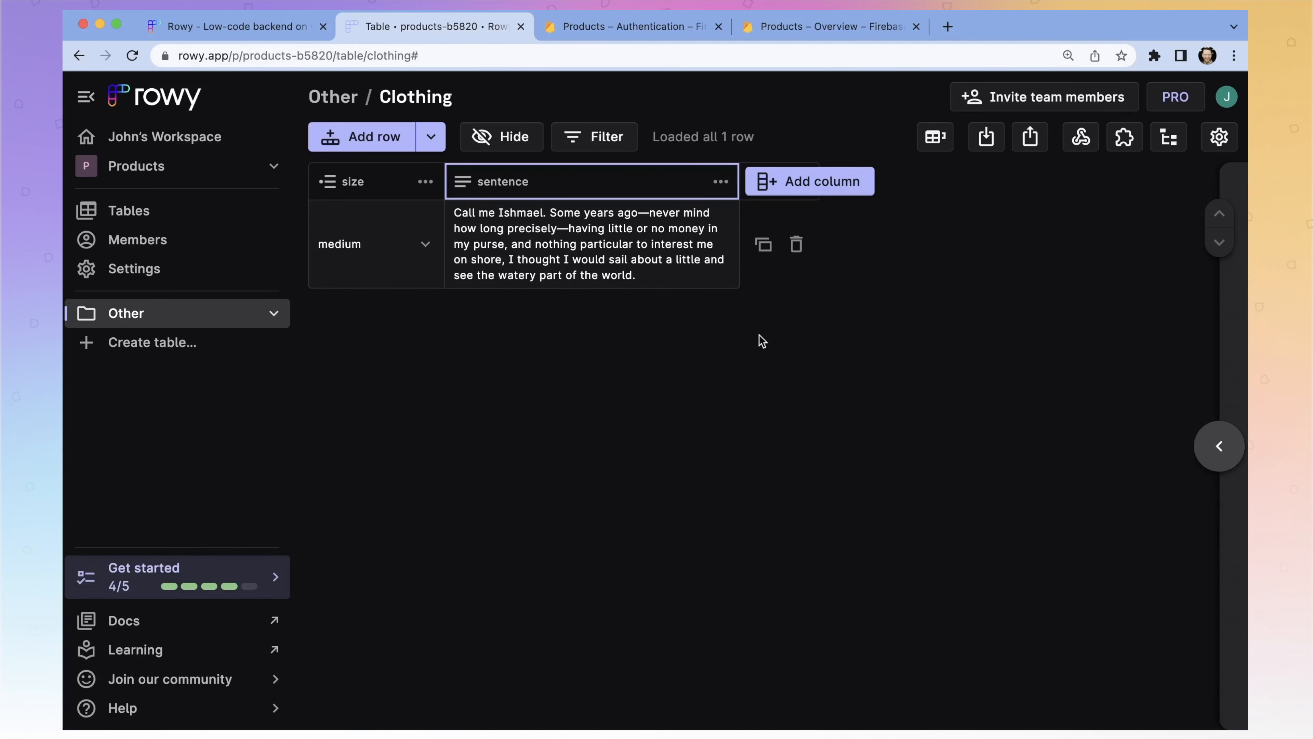
Step: Add a Rich Text column named posts to the Clothing table
click(827, 191)
click(737, 500)
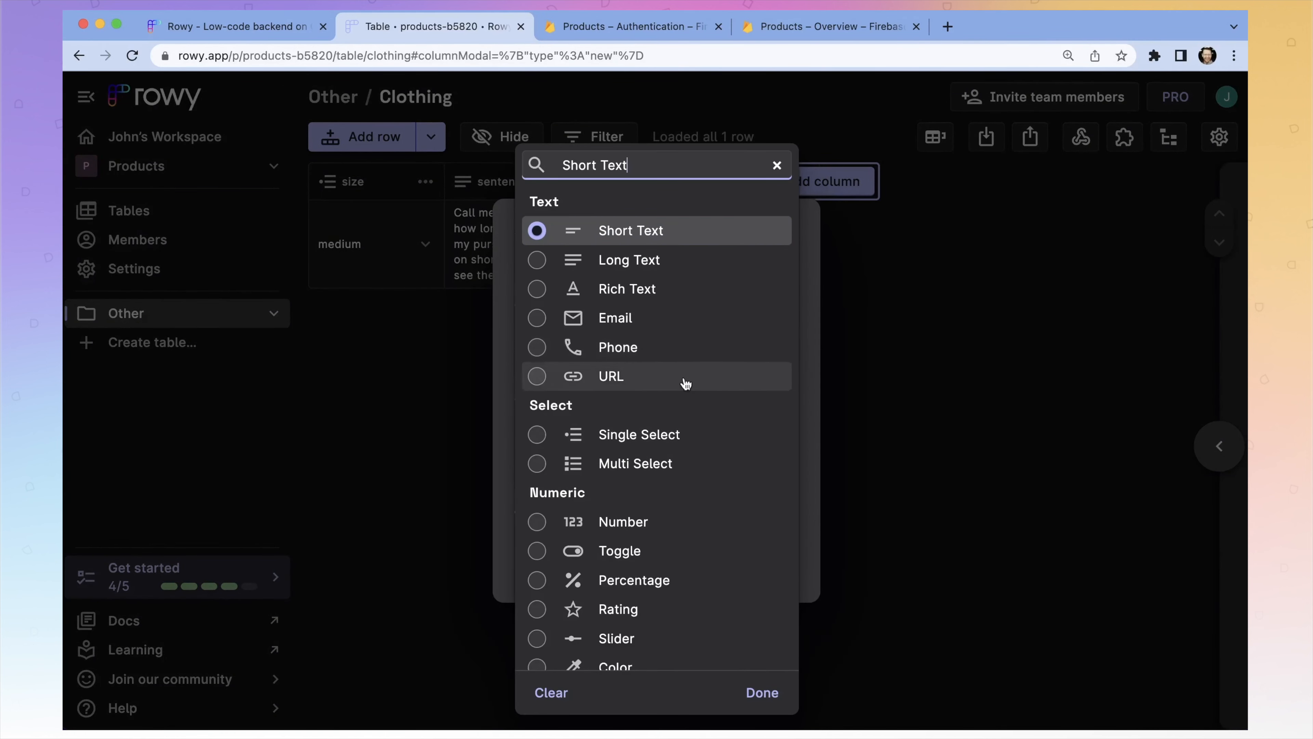
click(630, 289)
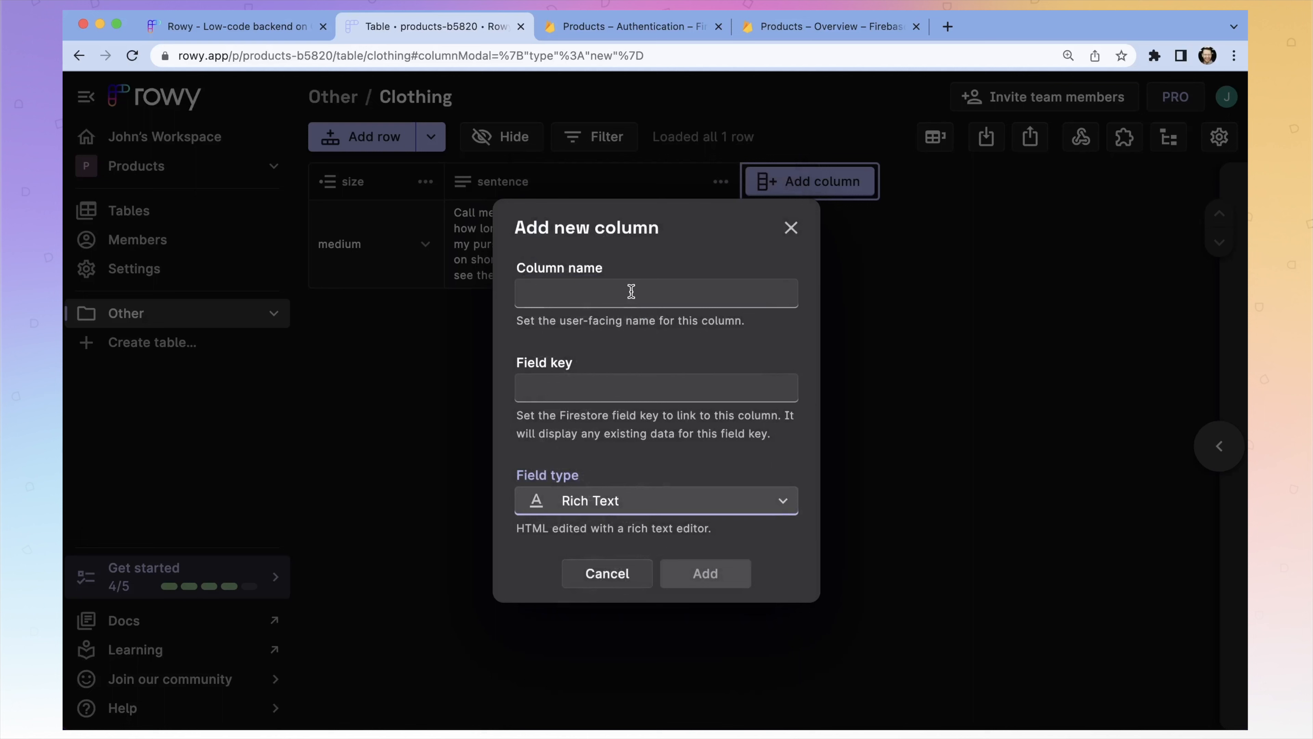
click(614, 290)
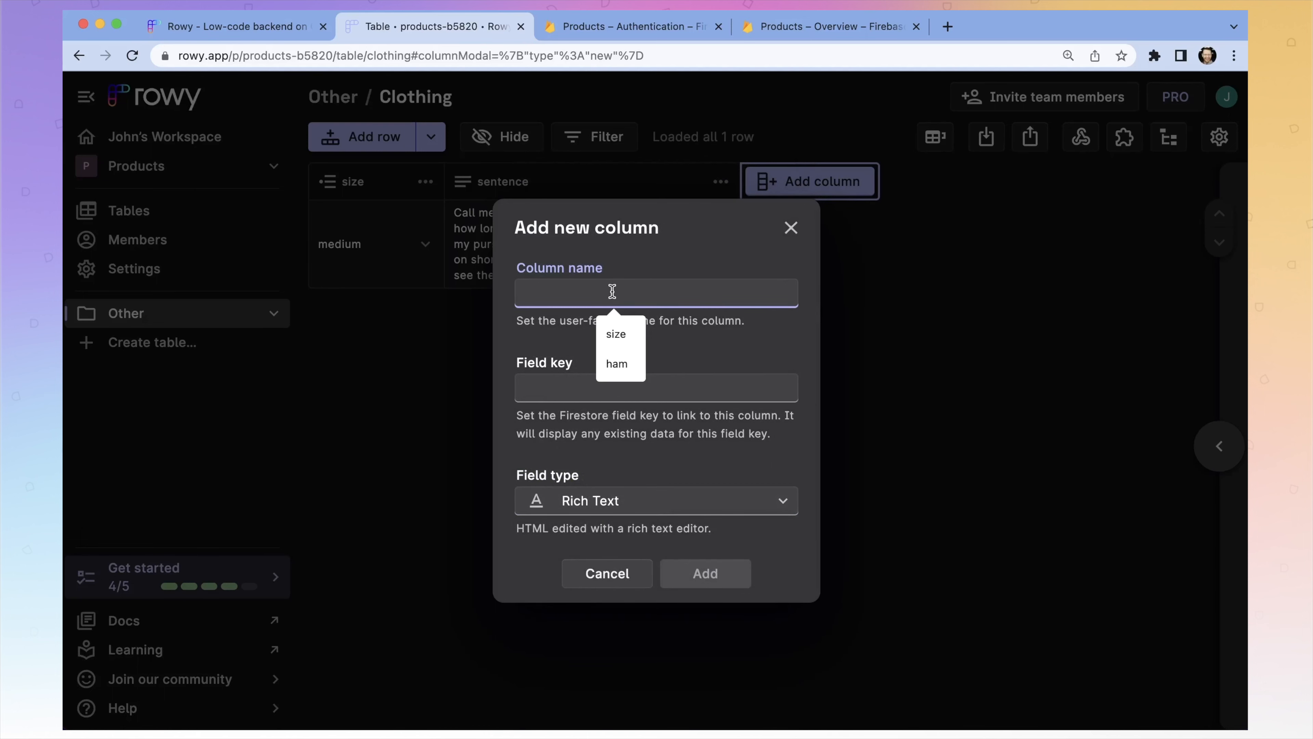
text(blog)
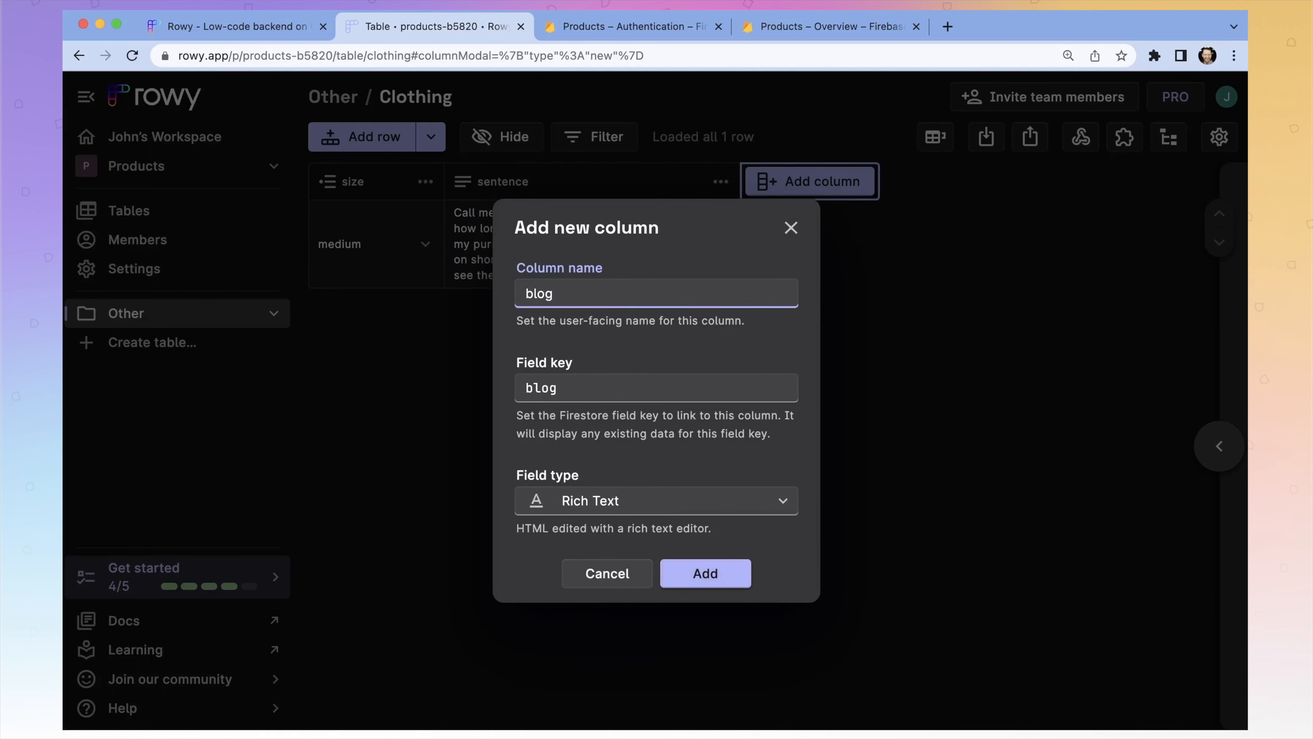
click(734, 569)
Step: Enter "This is a snazzy shirt." in the row's posts field, with the word snazzy in bold italics
click(795, 256)
click(889, 420)
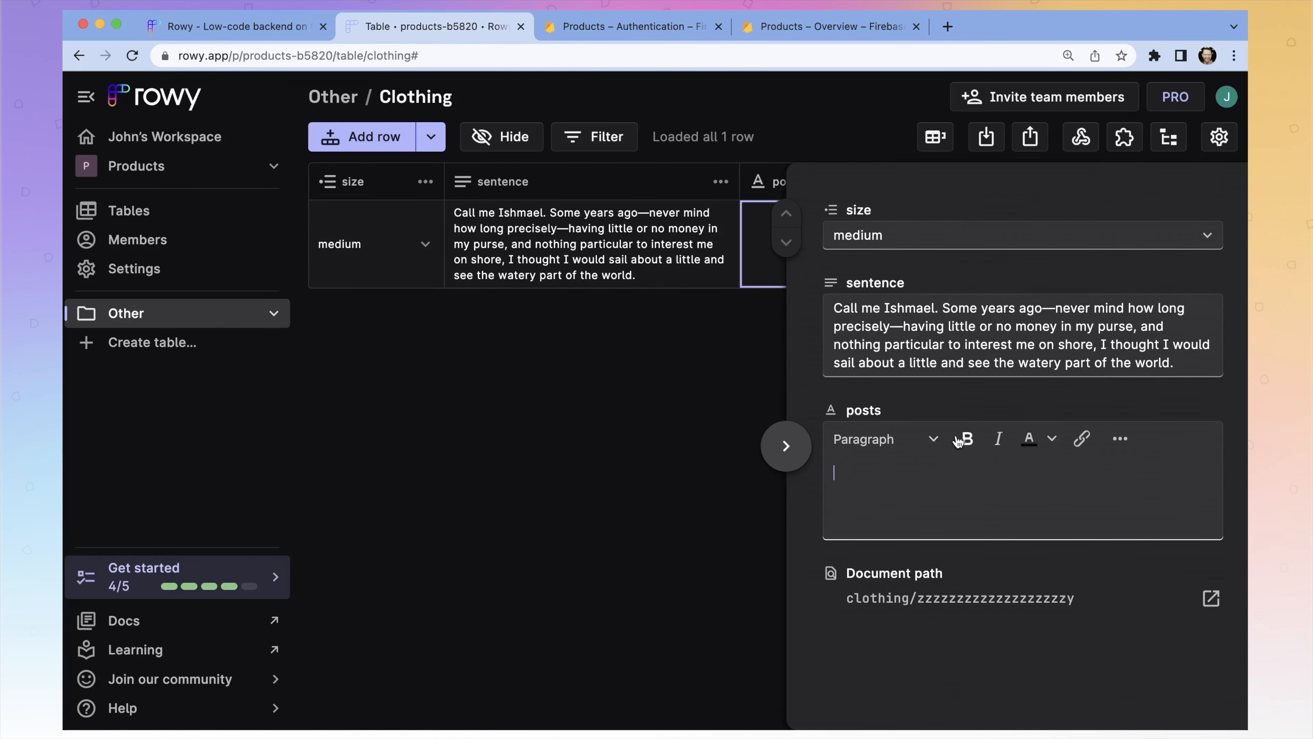
text(This is a)
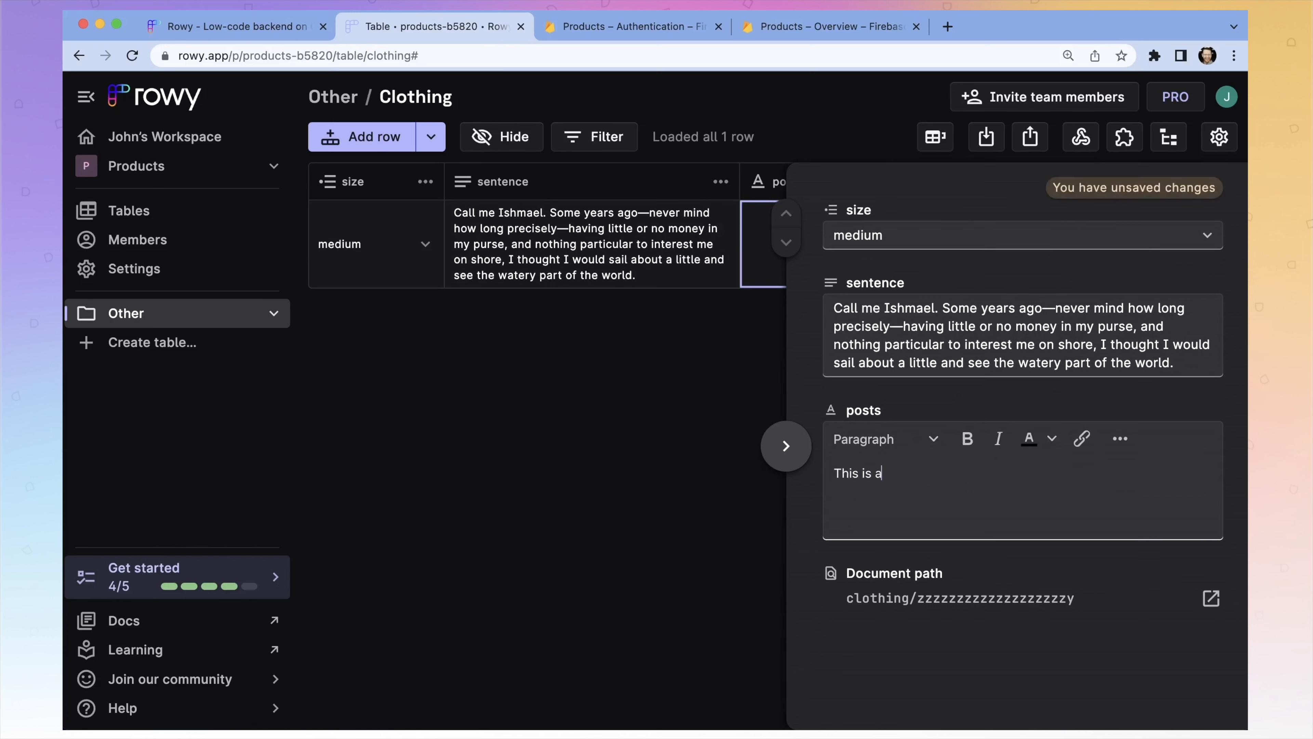
text( snazzy shirt.)
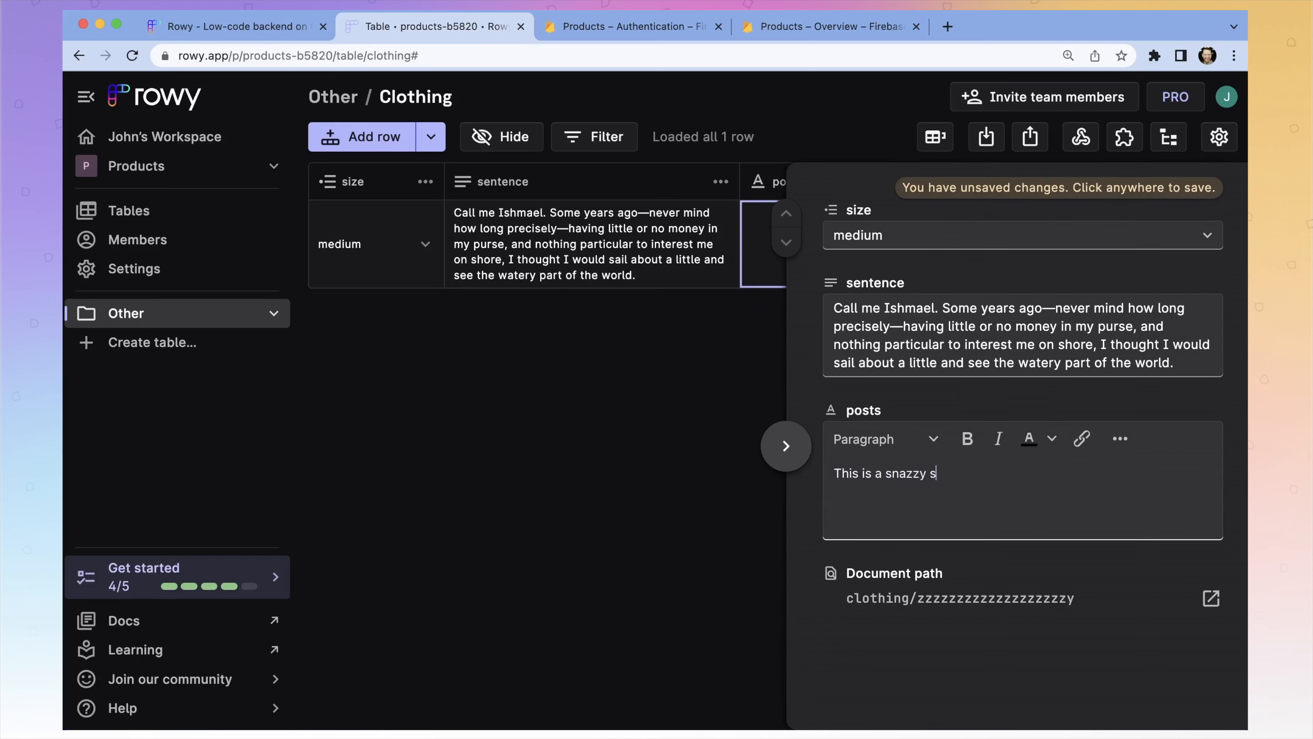
double_click(906, 473)
click(968, 439)
click(998, 439)
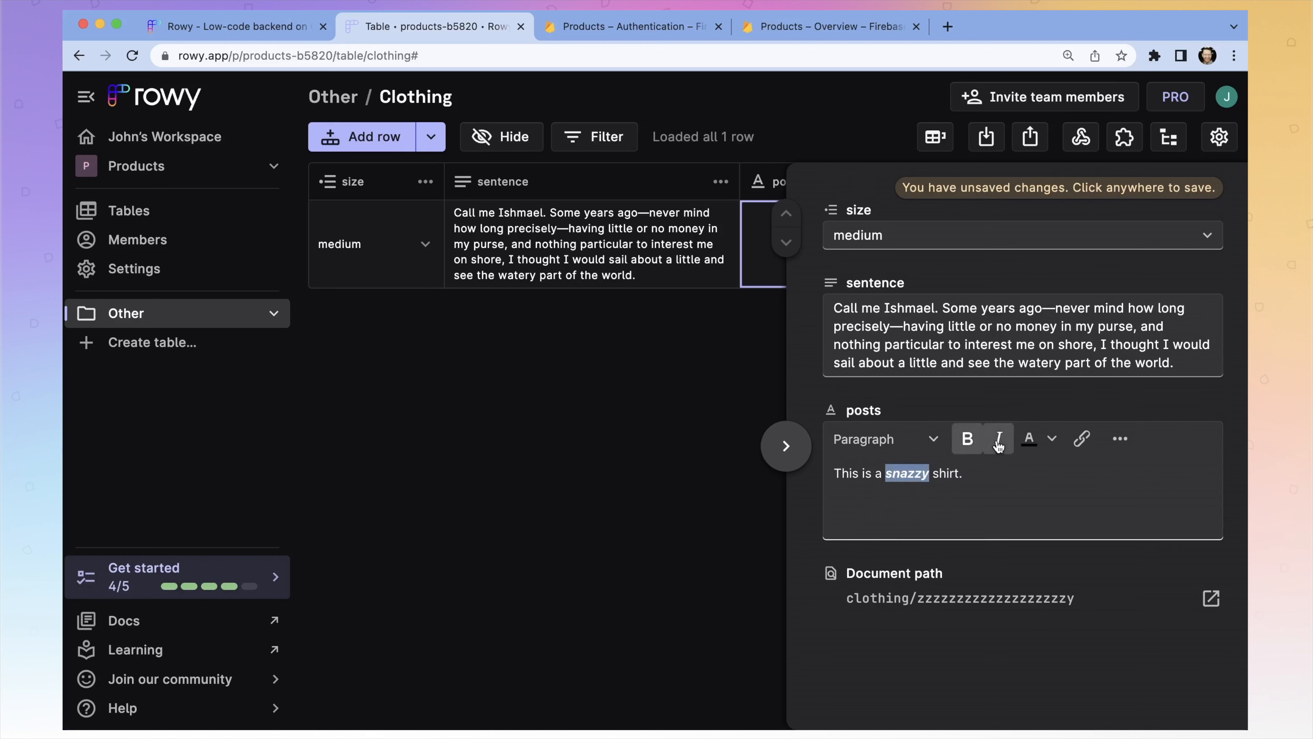
click(1044, 480)
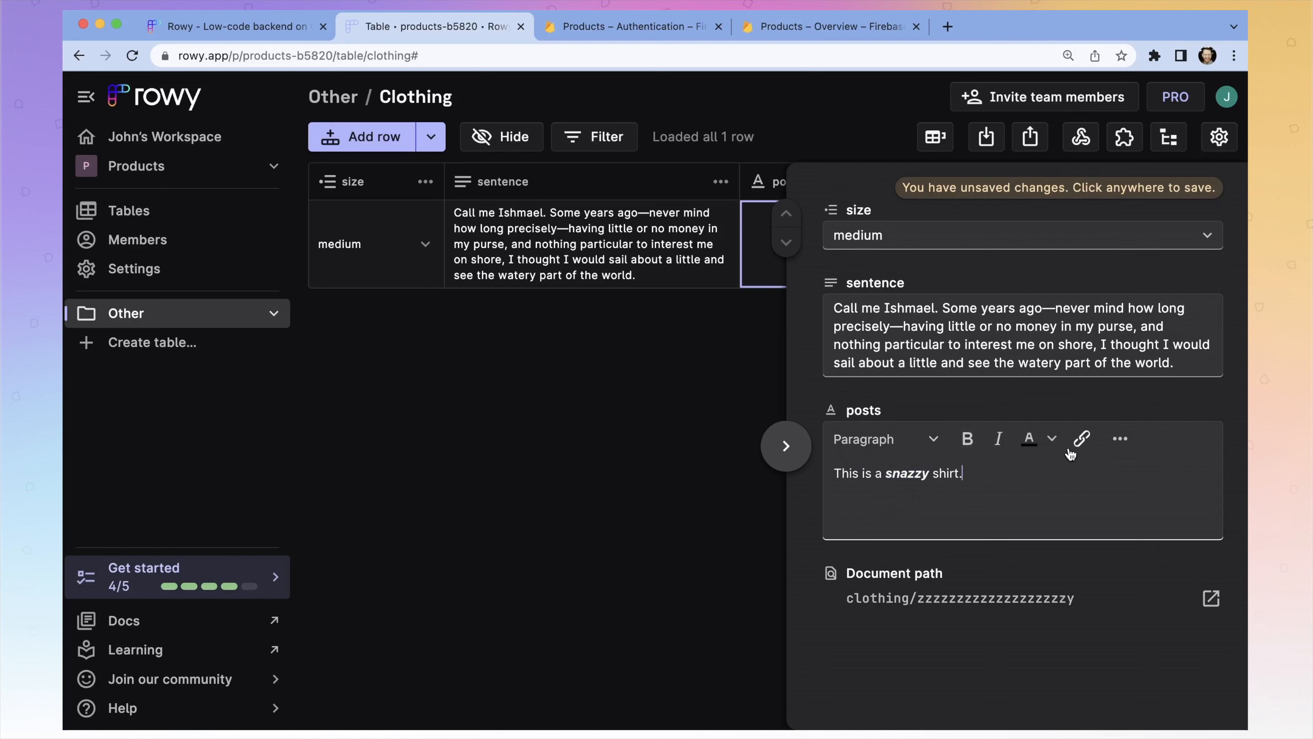
Step: Examine the HTML source code of the posts text and close the source view
click(1120, 442)
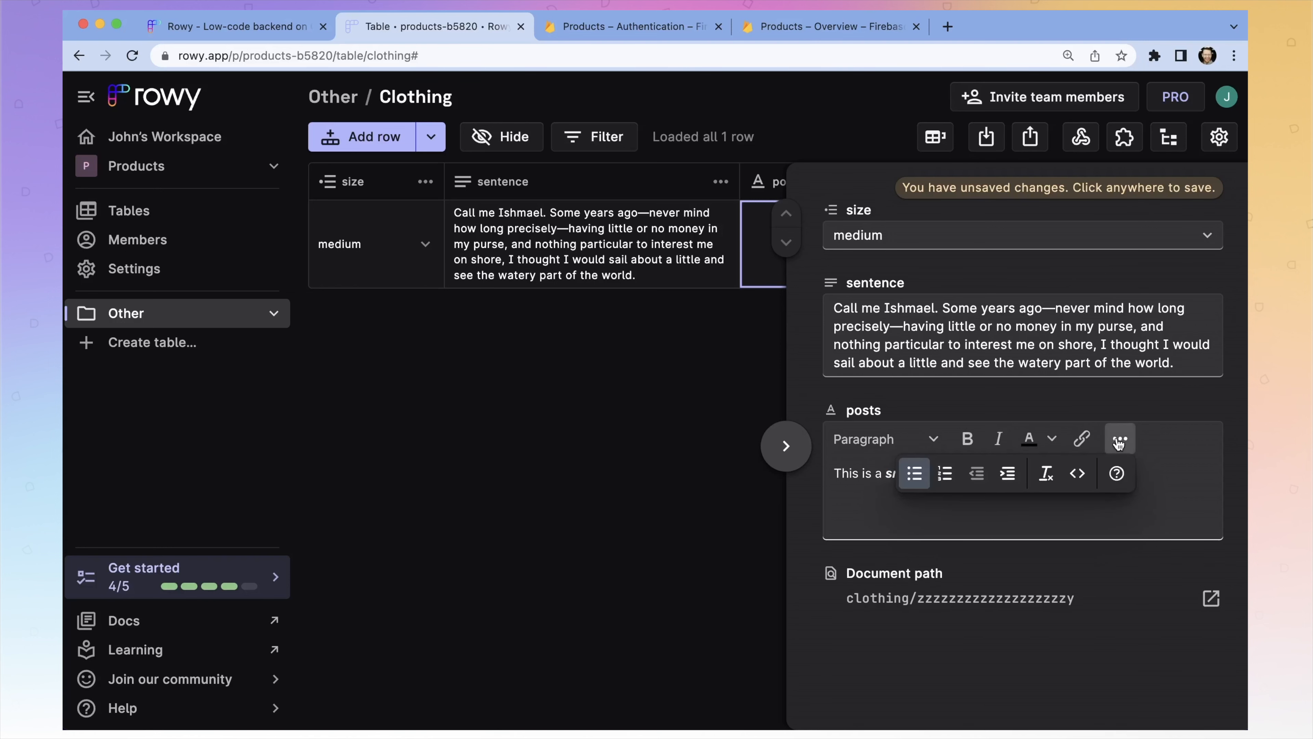
click(1081, 472)
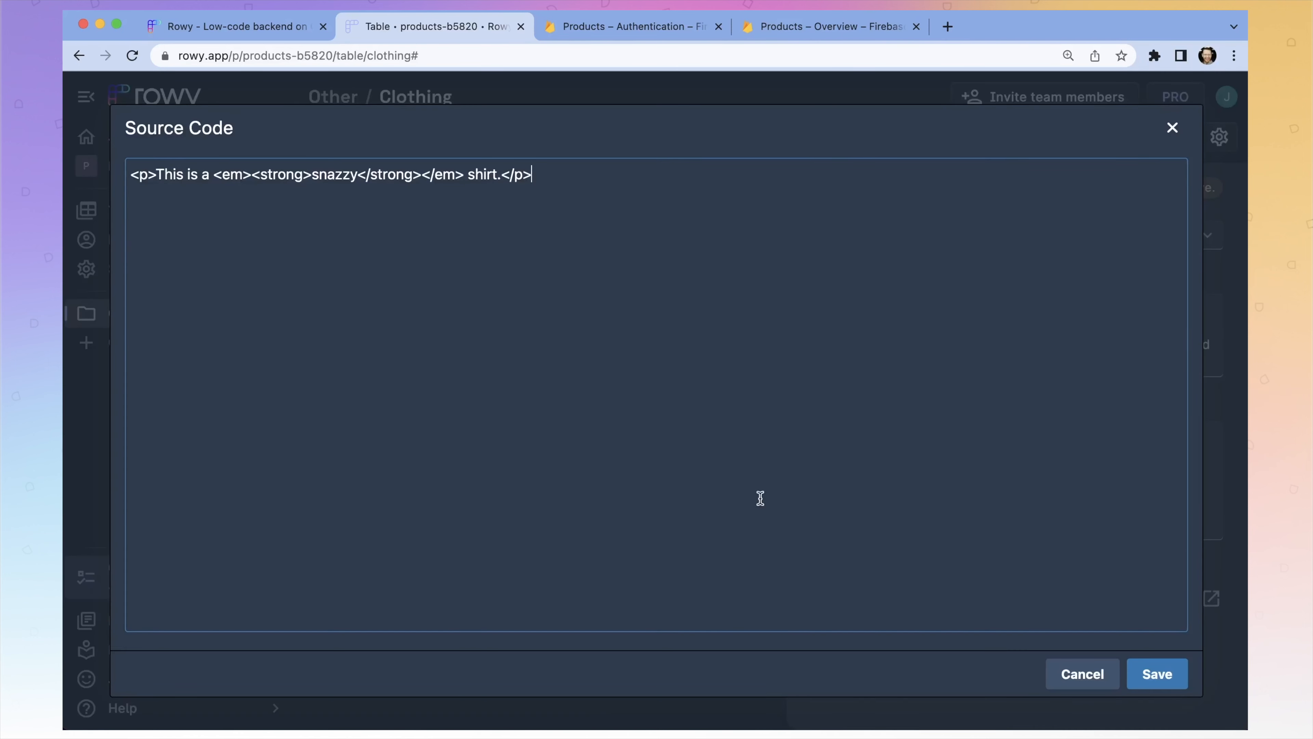
drag(129, 174, 577, 191)
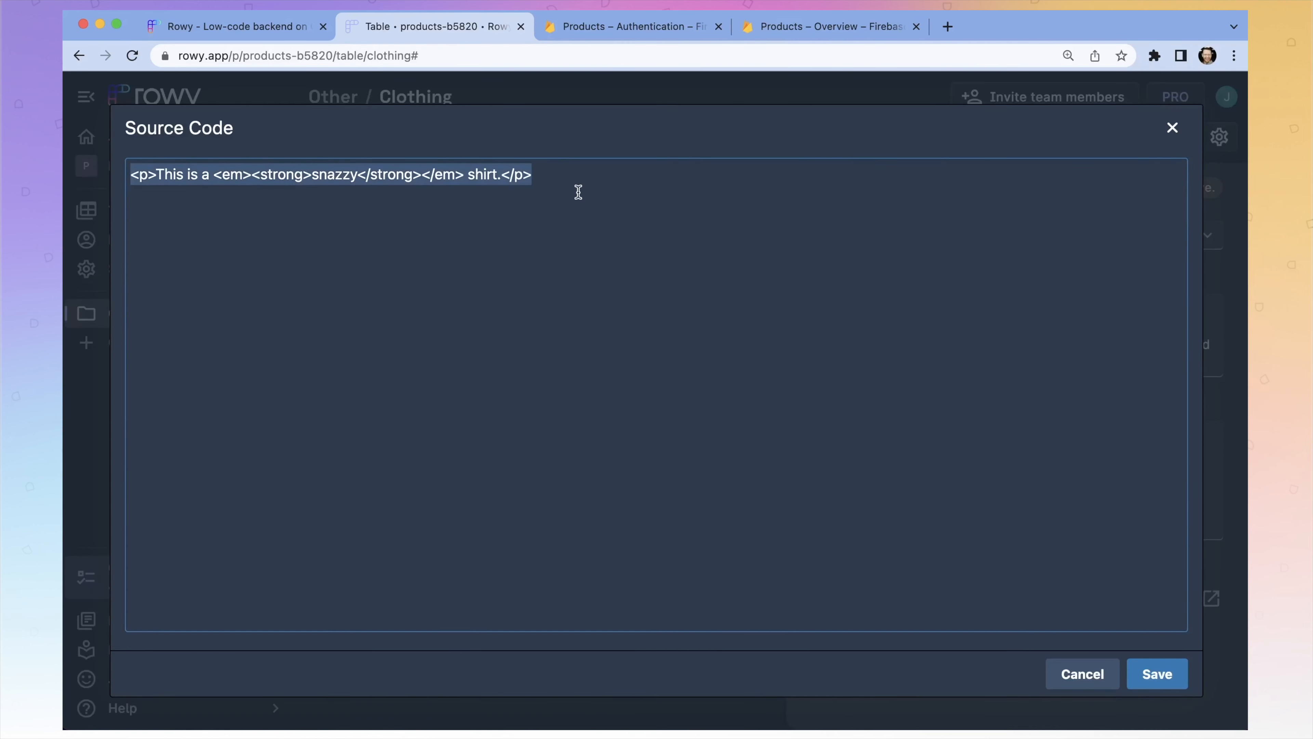
click(578, 192)
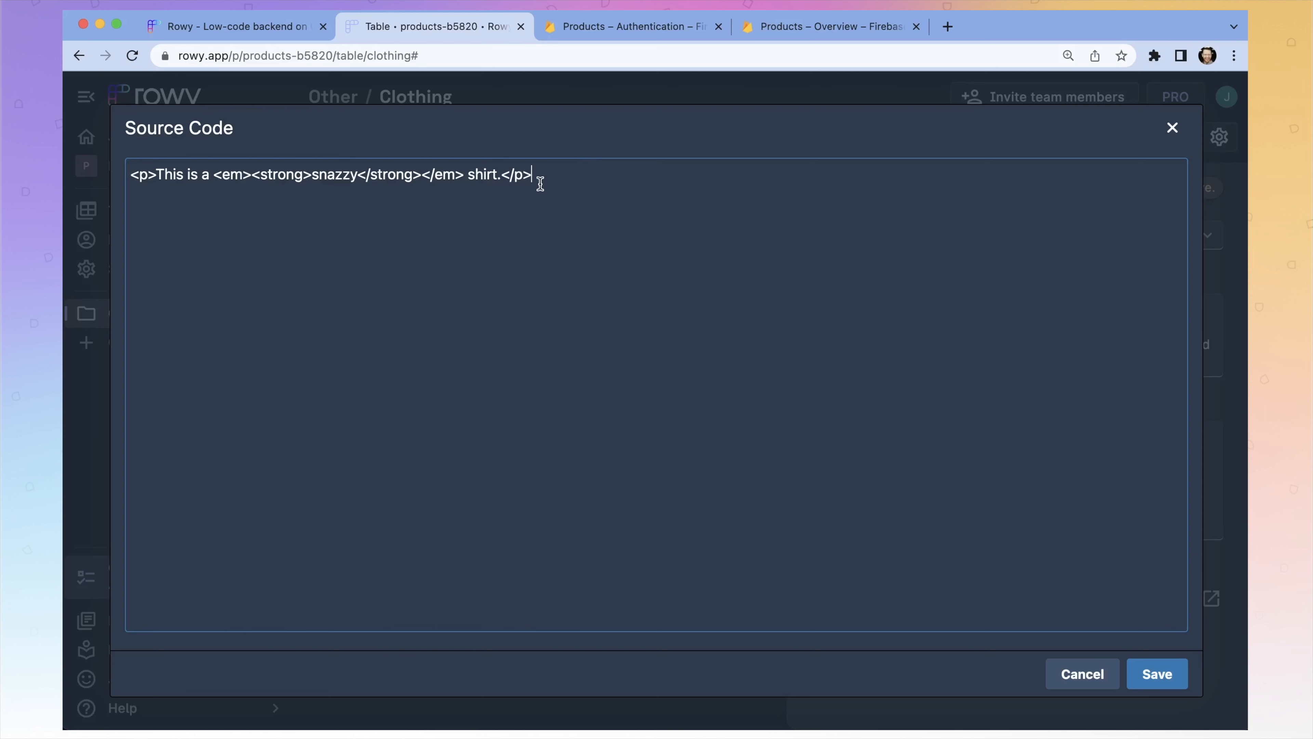
drag(553, 173, 305, 149)
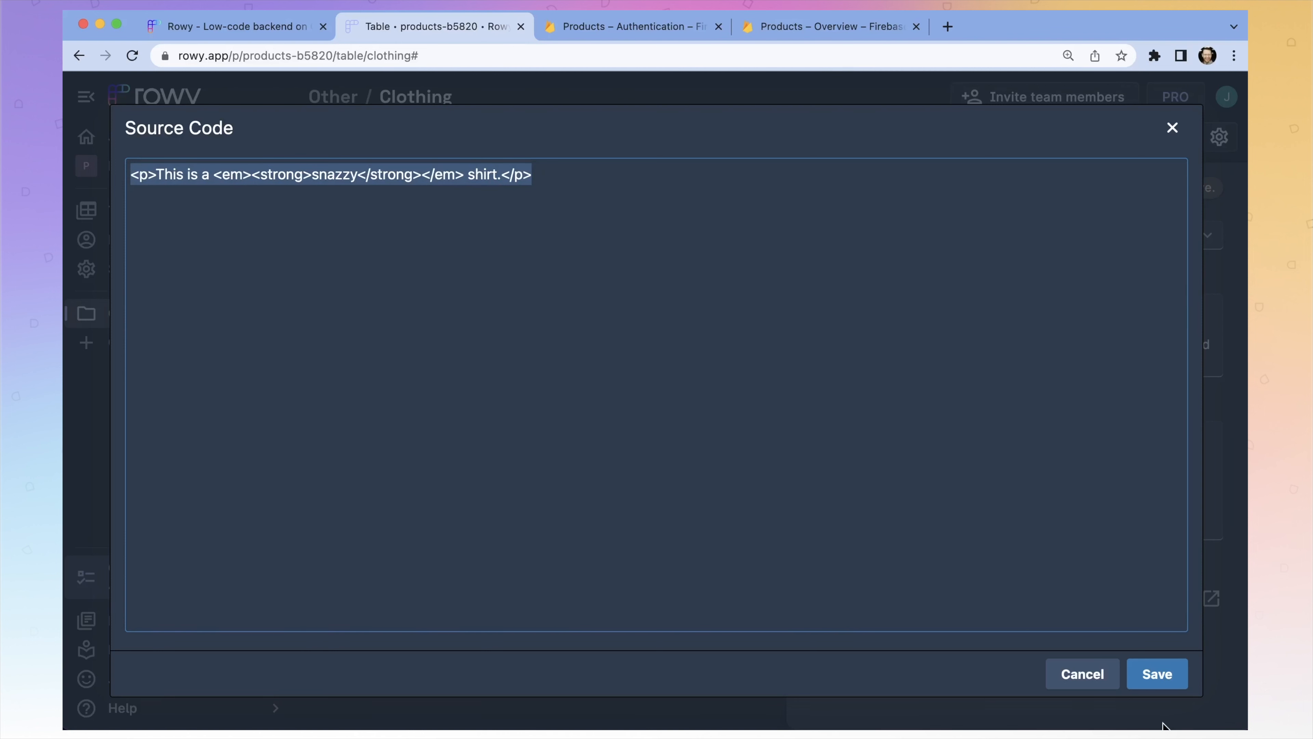
click(1162, 679)
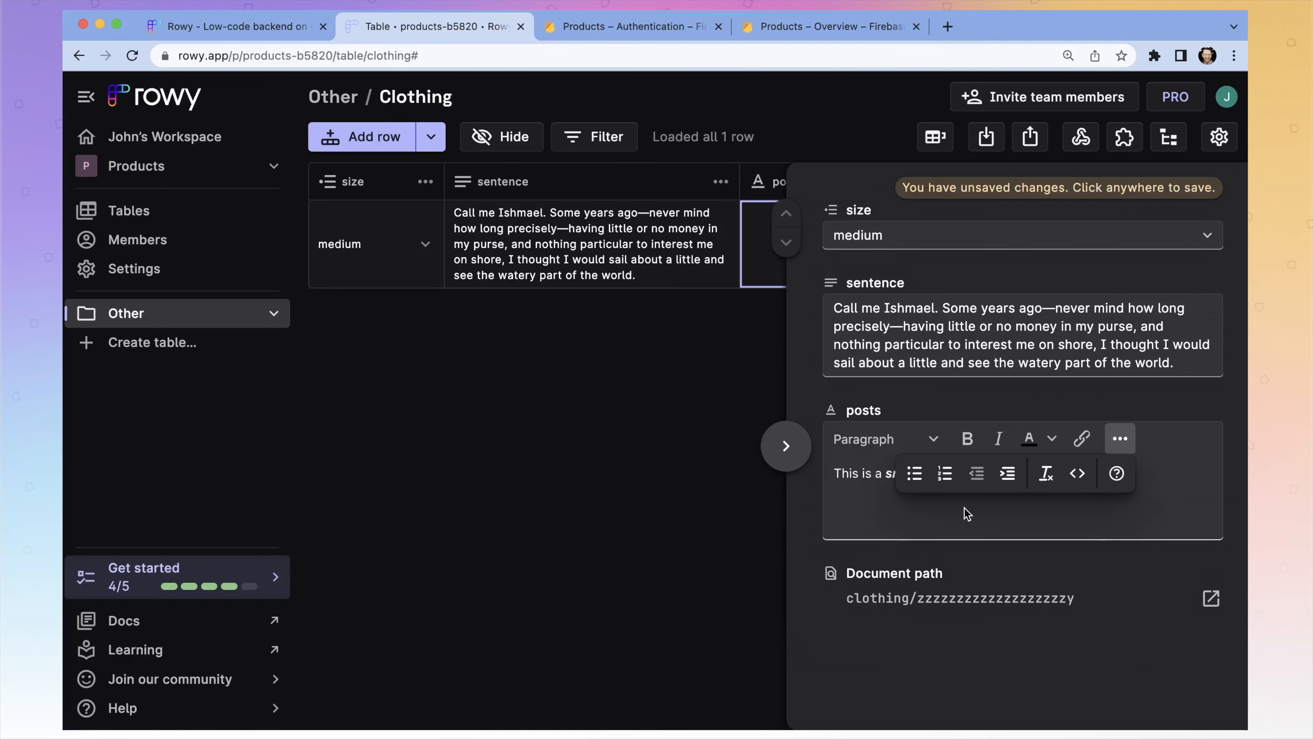
Step: Open the row's document in Cloud Firestore and examine its stored fields, including the _createdBy and _updatedBy maps
click(1209, 599)
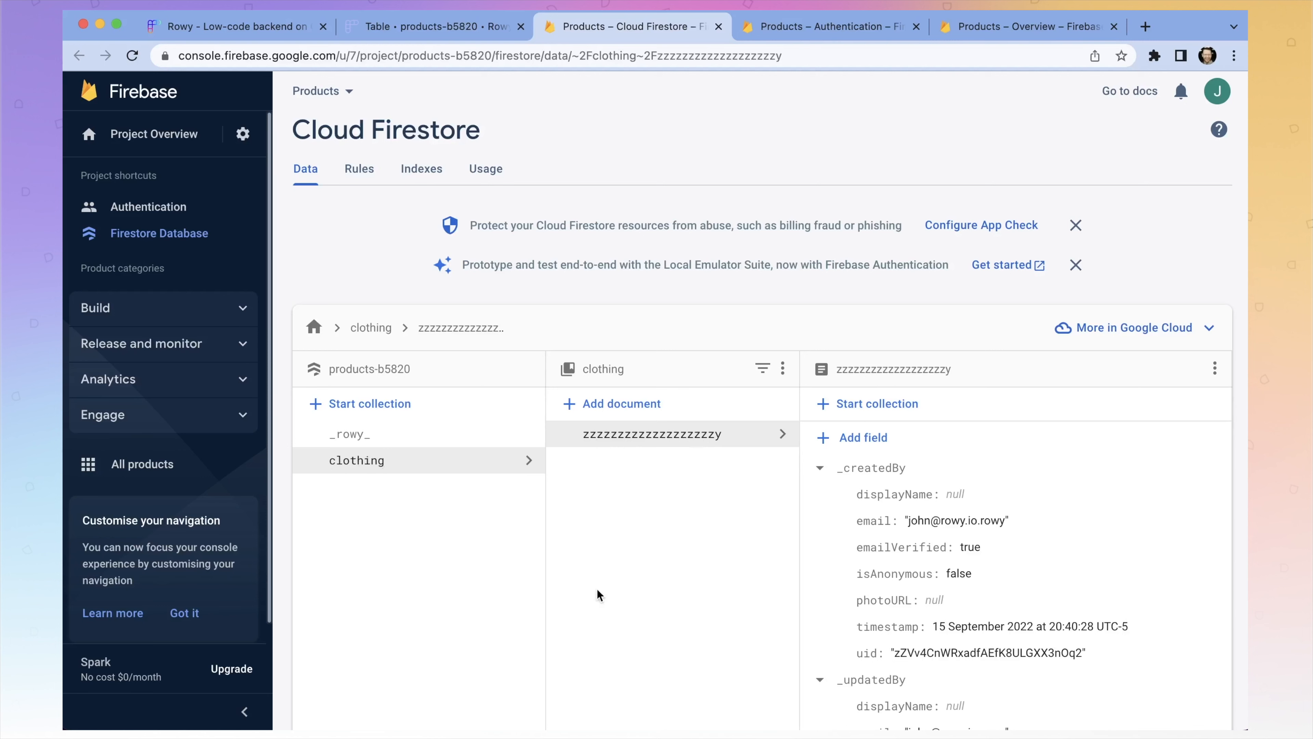
scroll(910, 553, down, 2)
scroll(910, 564, down, 1)
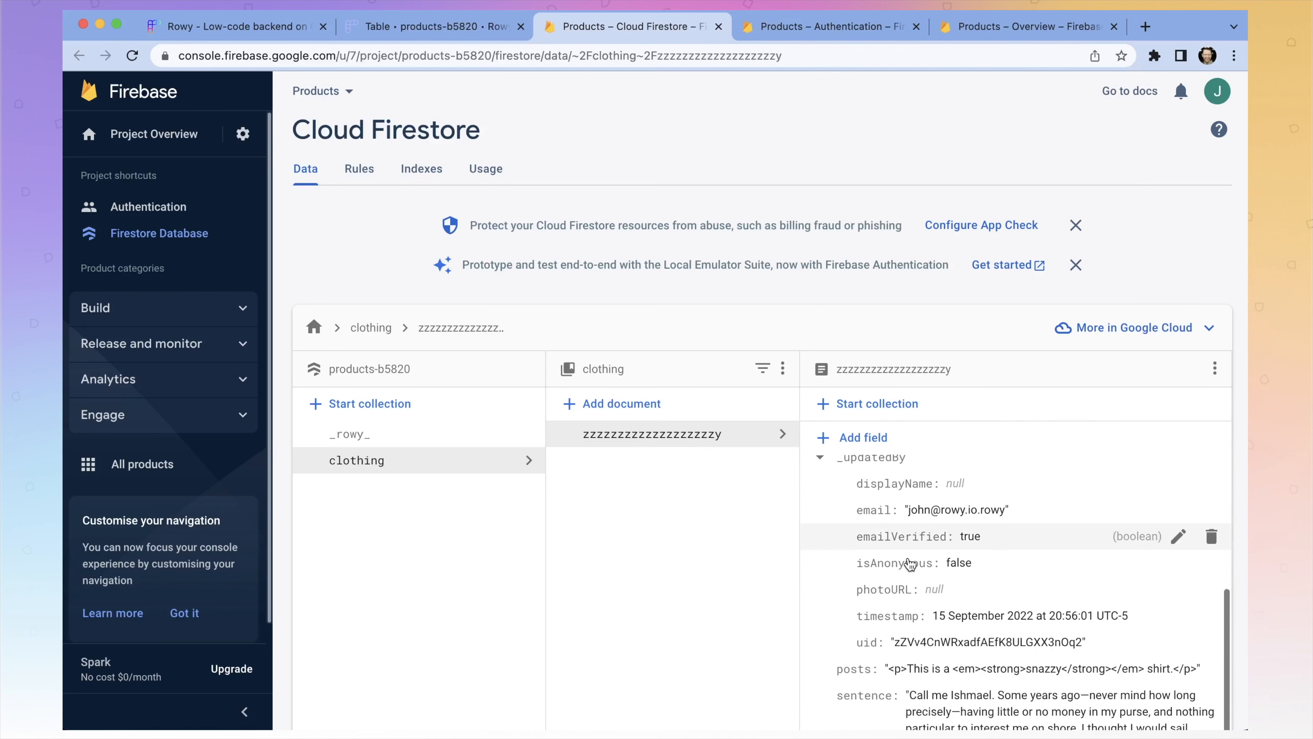
scroll(885, 660, up, 3)
scroll(868, 595, up, 1)
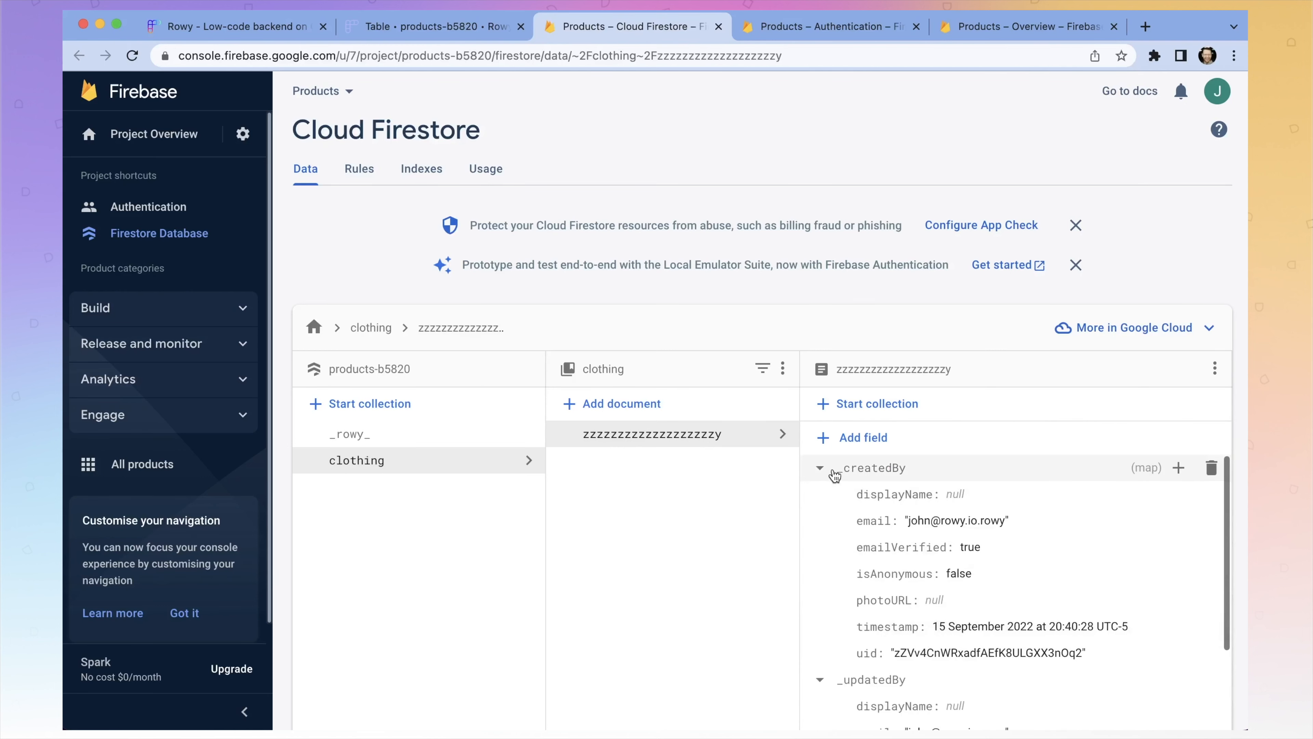
click(820, 468)
click(819, 493)
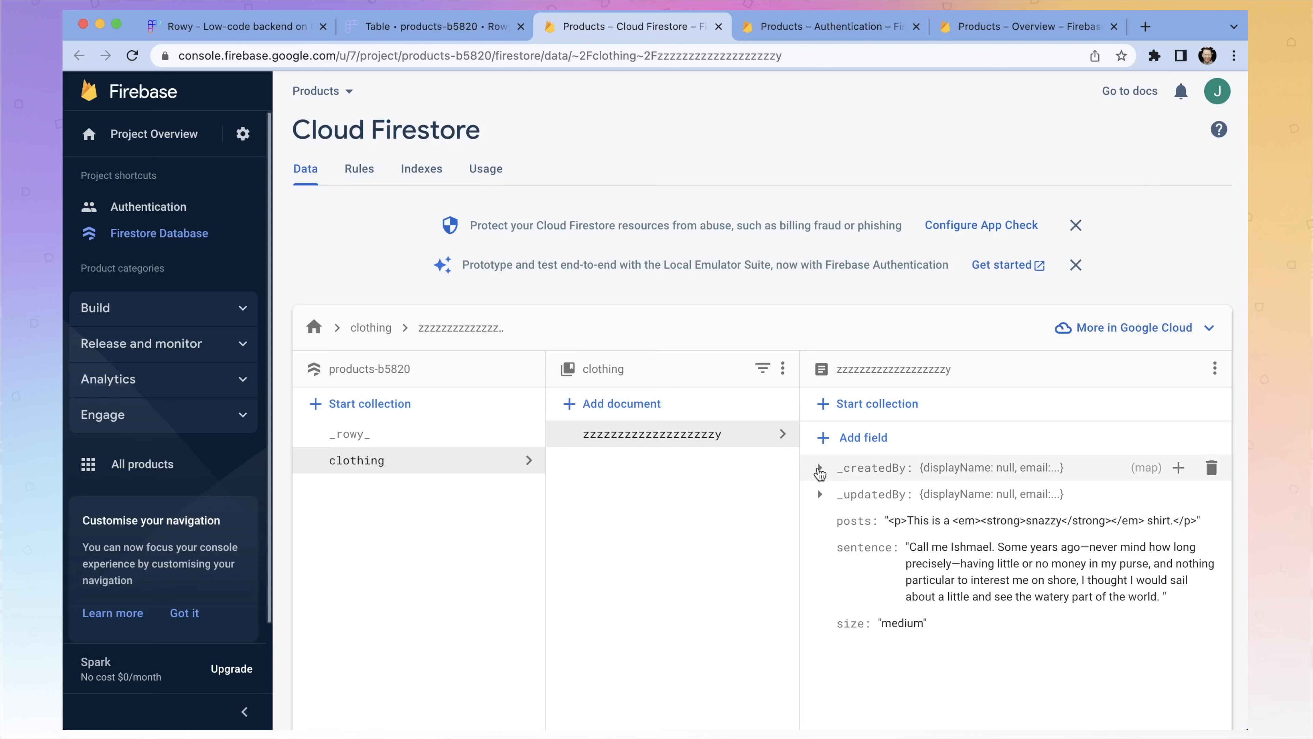
click(819, 468)
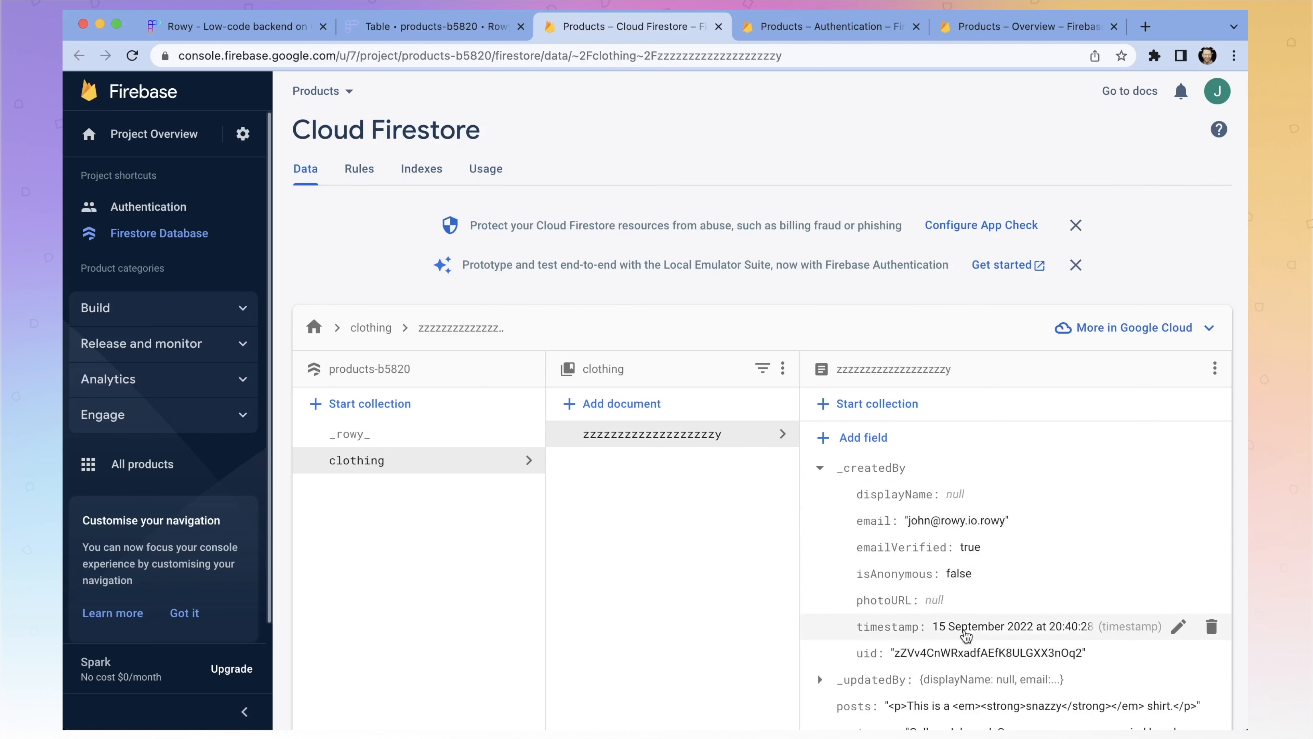
click(820, 468)
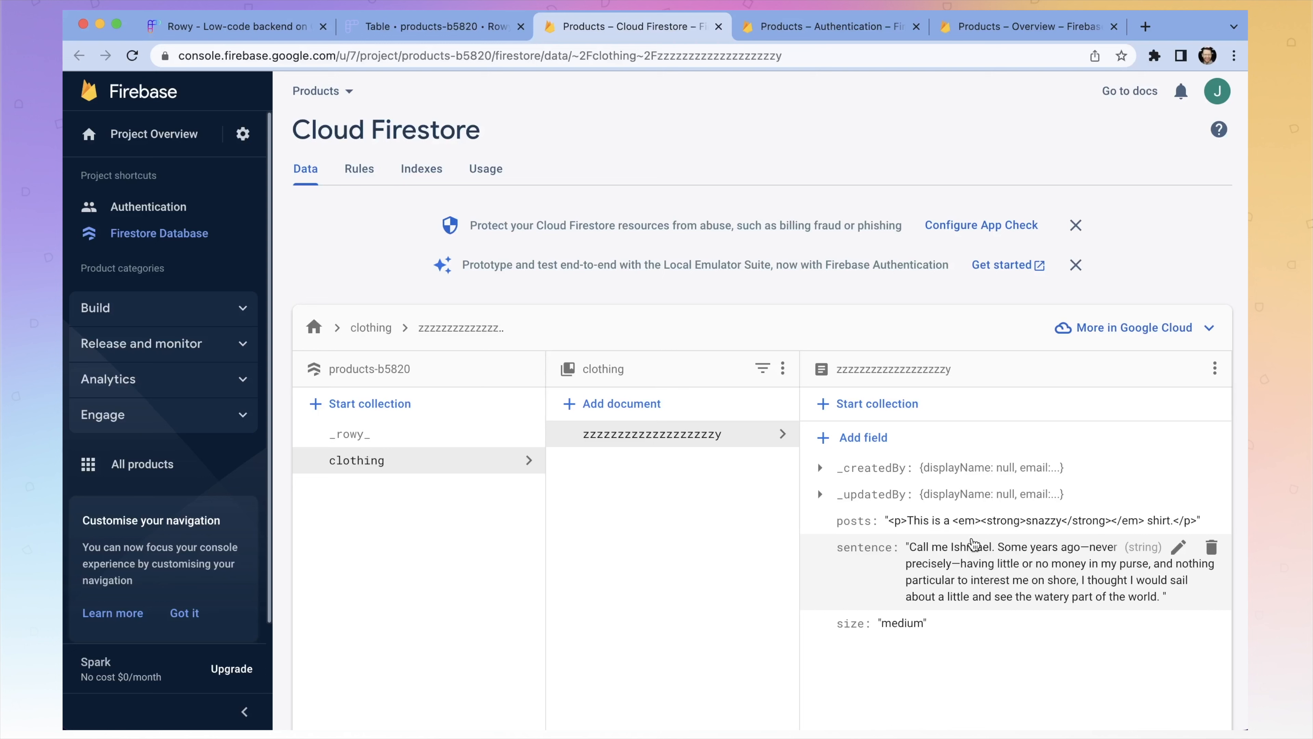
Step: Examine the data types Firestore offers for a new field in the document, without adding one
click(888, 439)
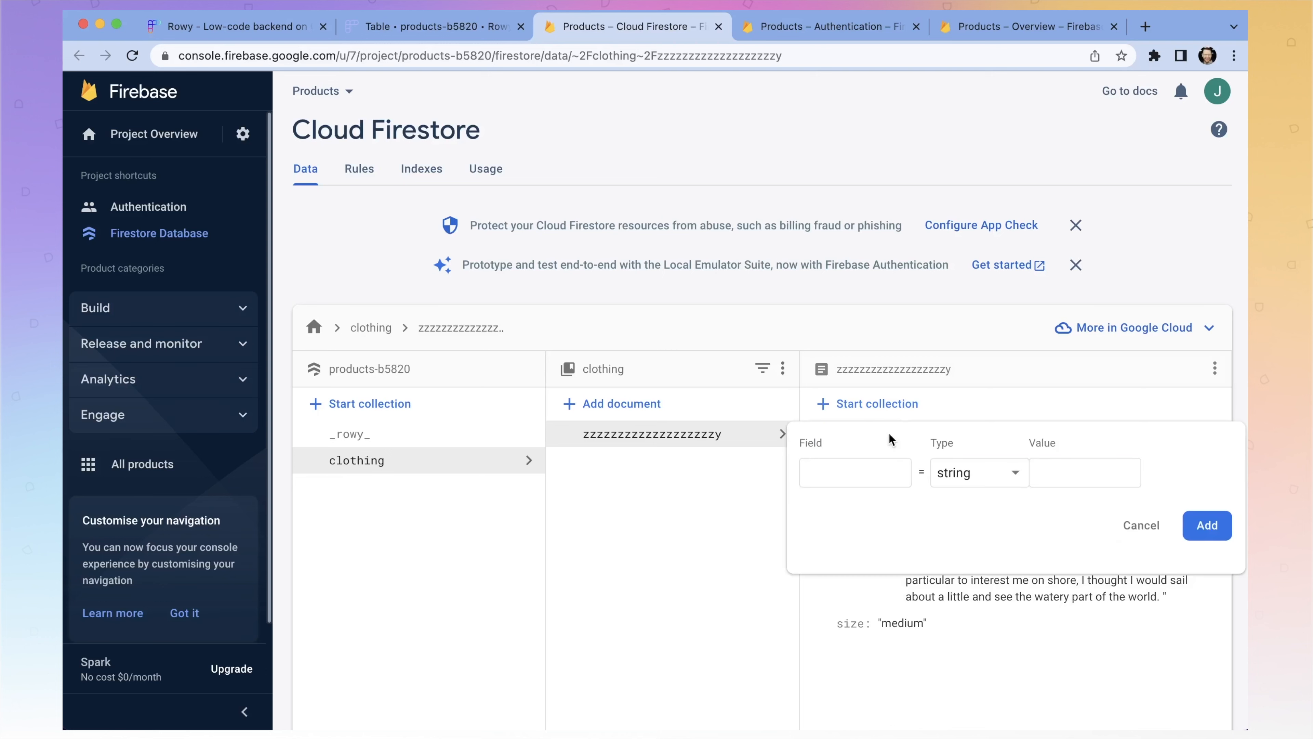
click(982, 487)
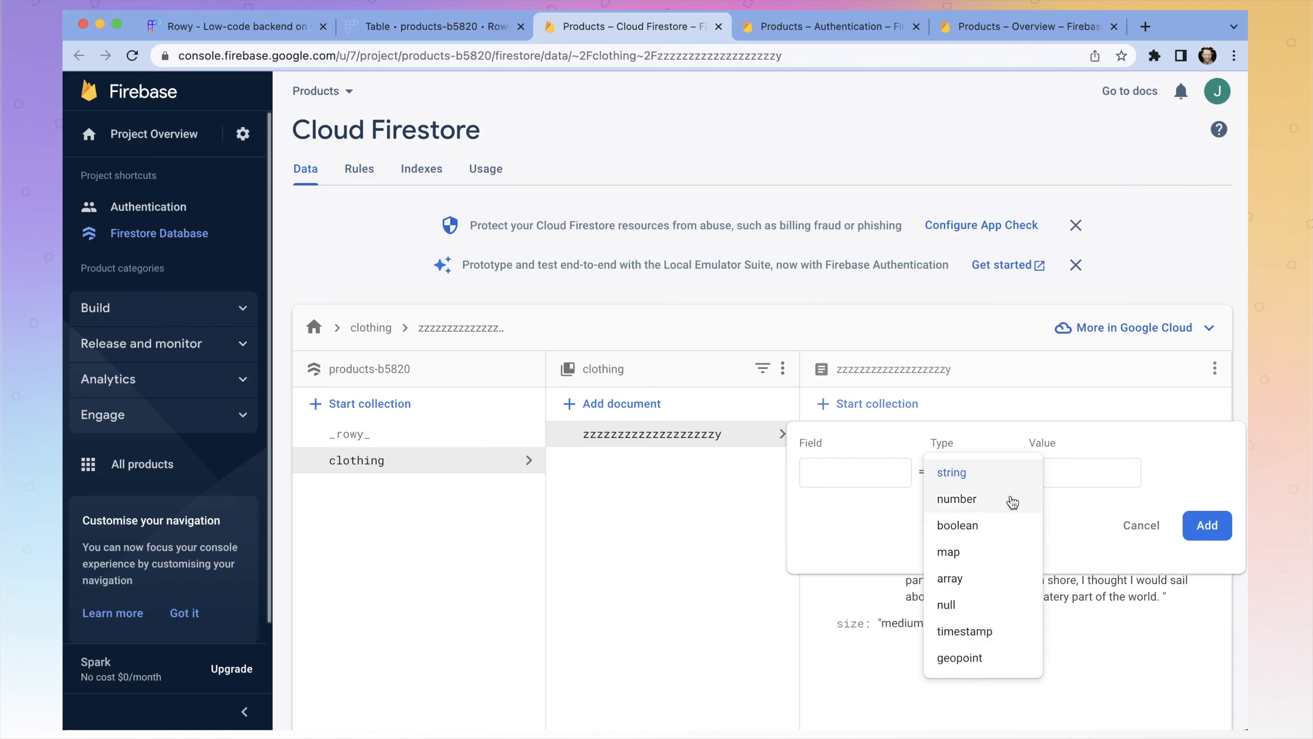
click(1137, 524)
click(1137, 523)
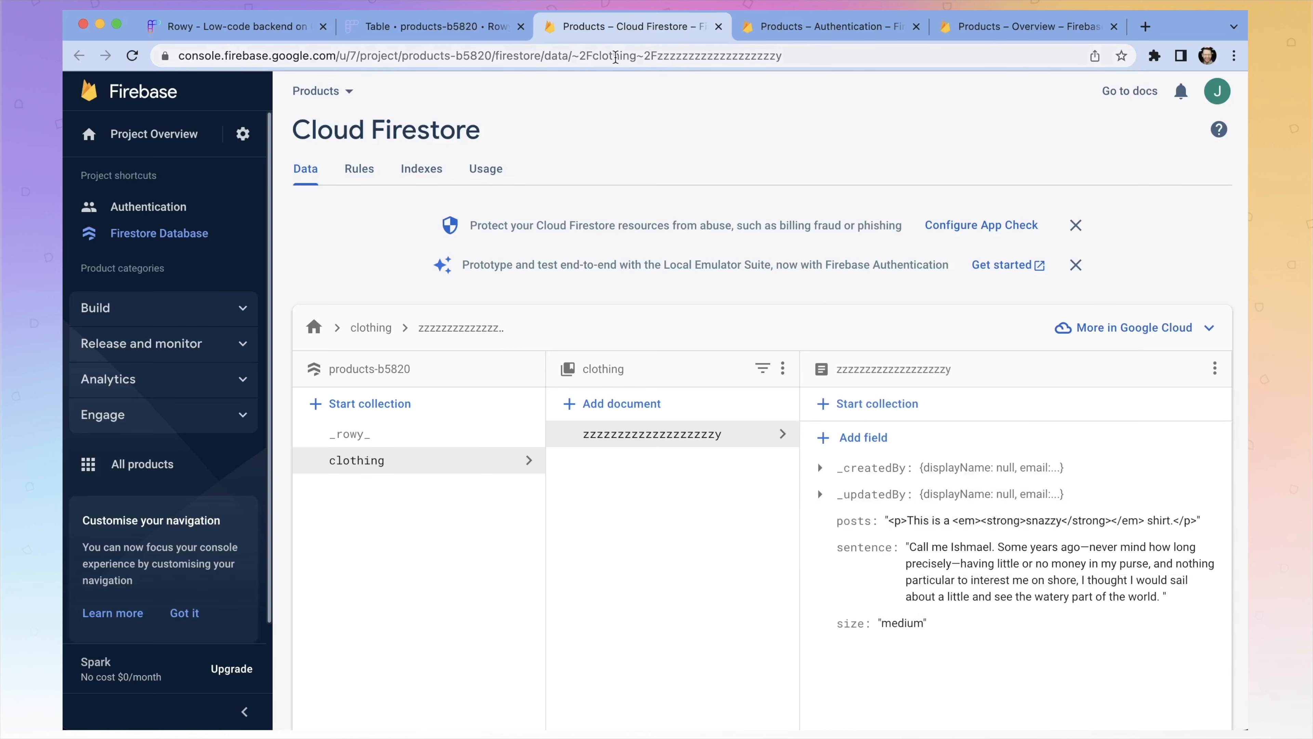
Step: Return to the Clothing table in Rowy, add a Toggle column named shipping, and try its toggle in the row
click(458, 28)
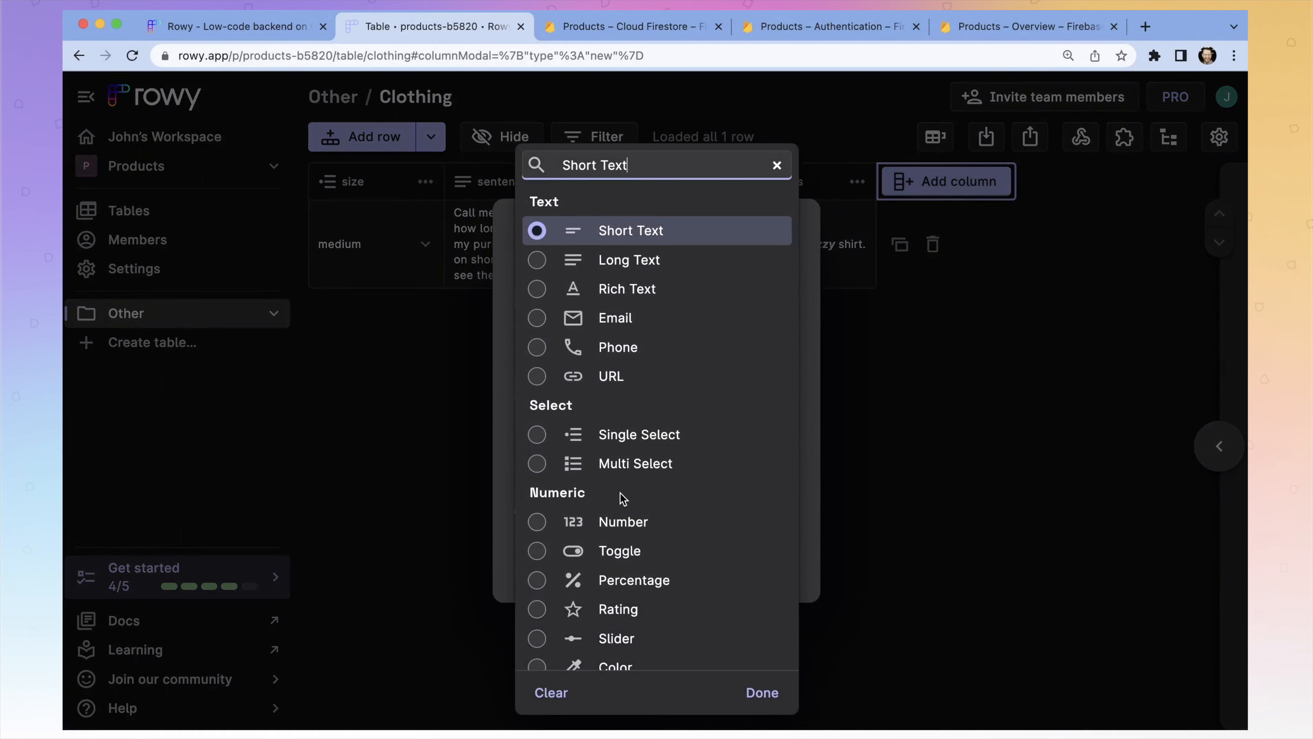
scroll(620, 497, down, 5)
scroll(622, 497, down, 2)
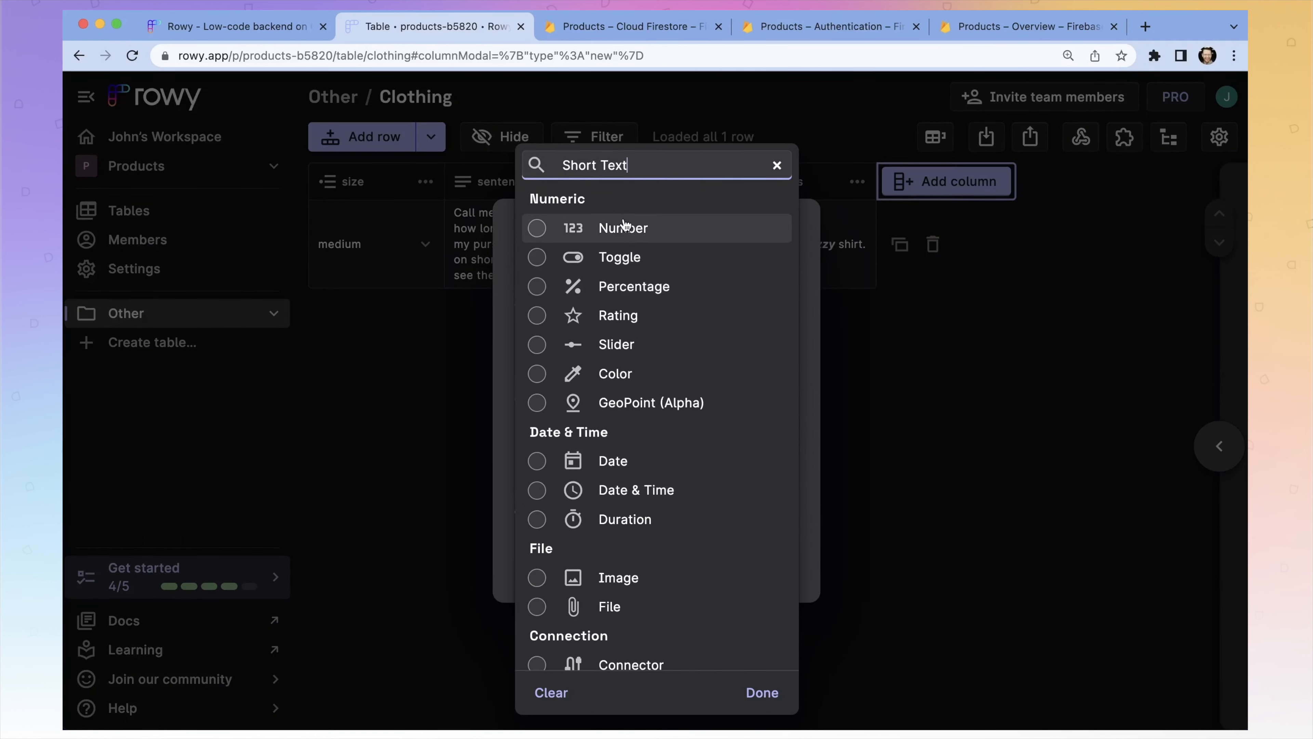
click(627, 257)
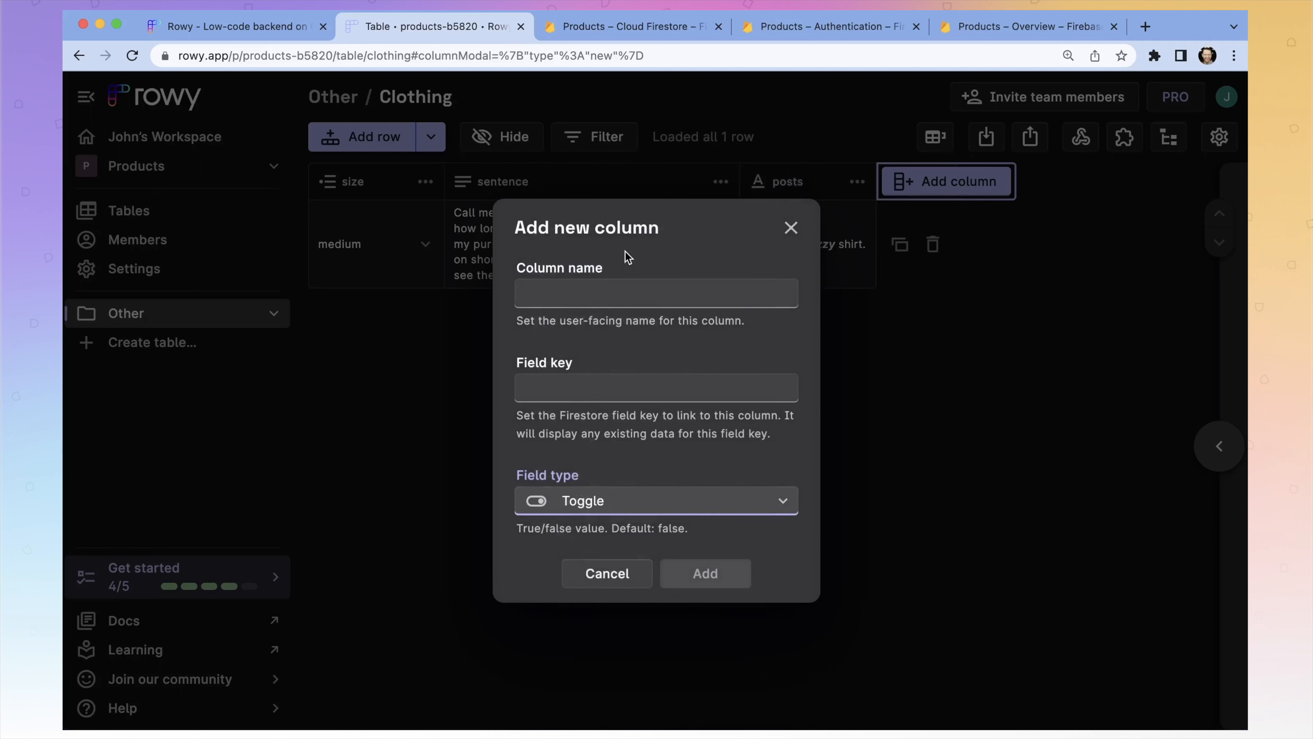
click(615, 294)
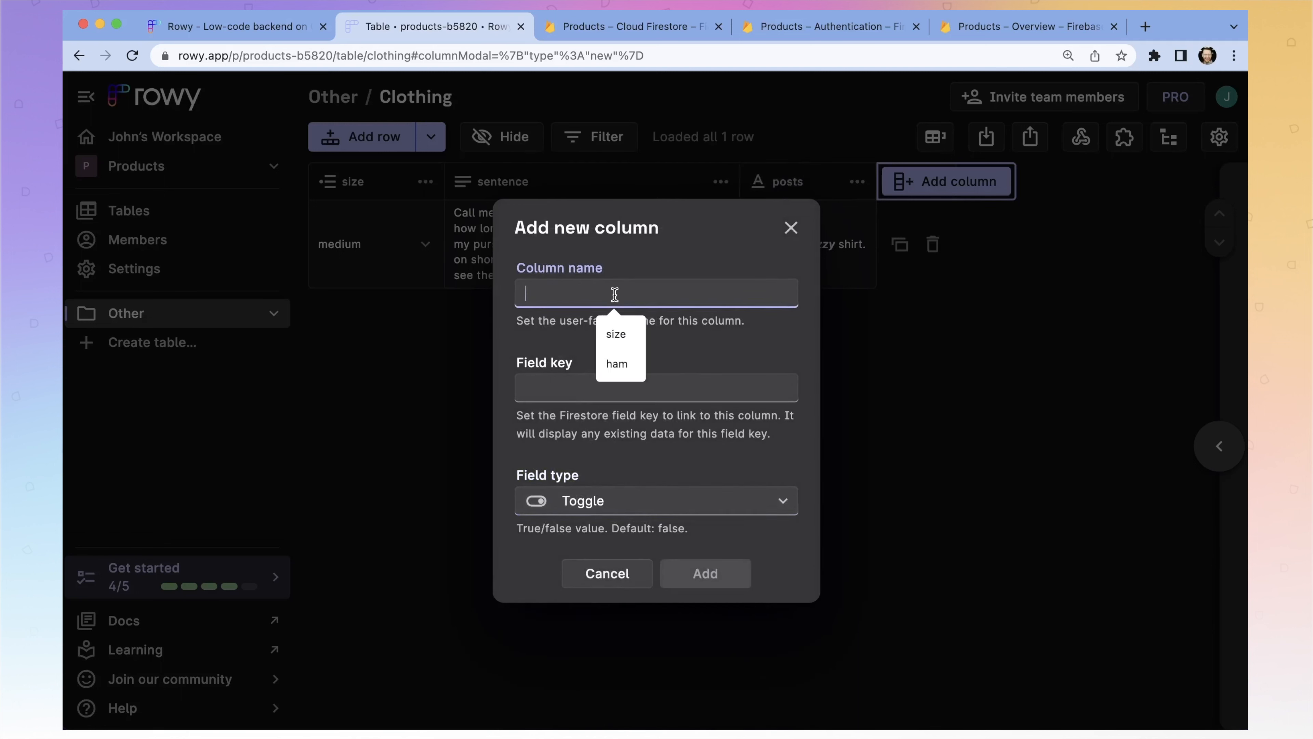
text(shipping)
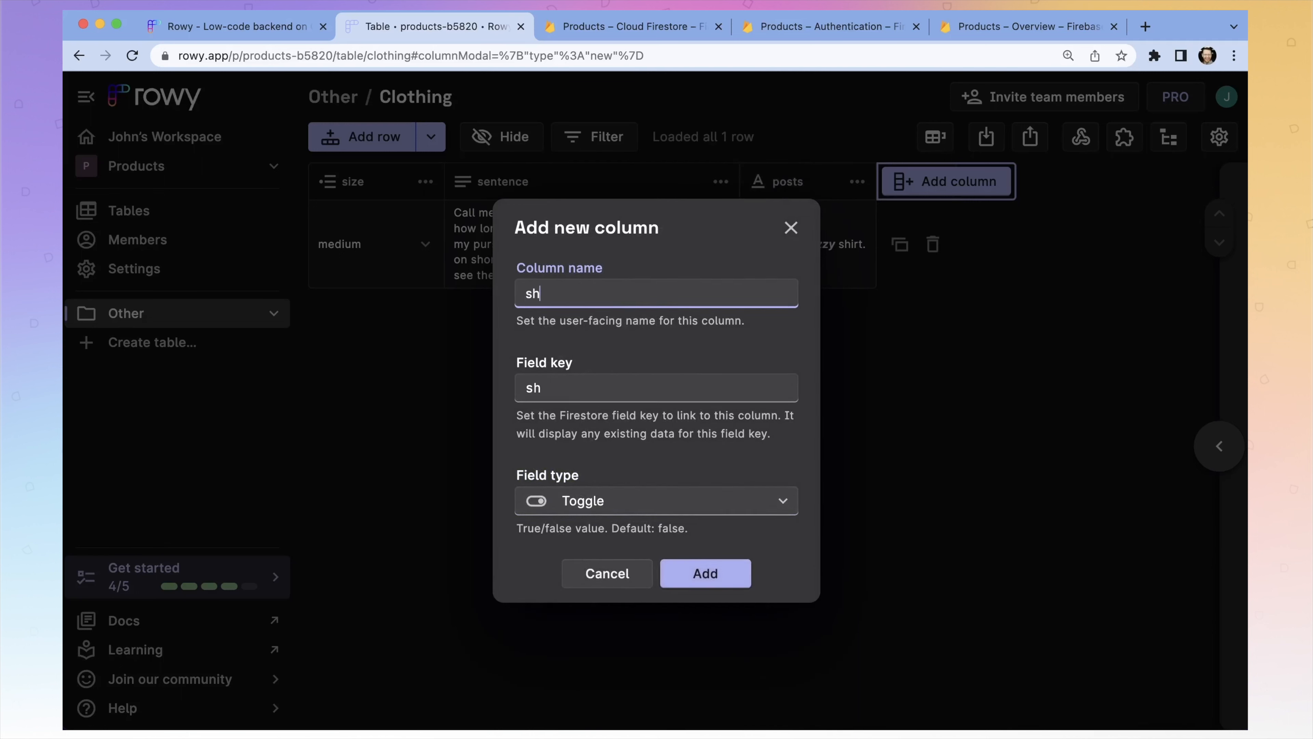
click(707, 572)
click(991, 246)
click(993, 252)
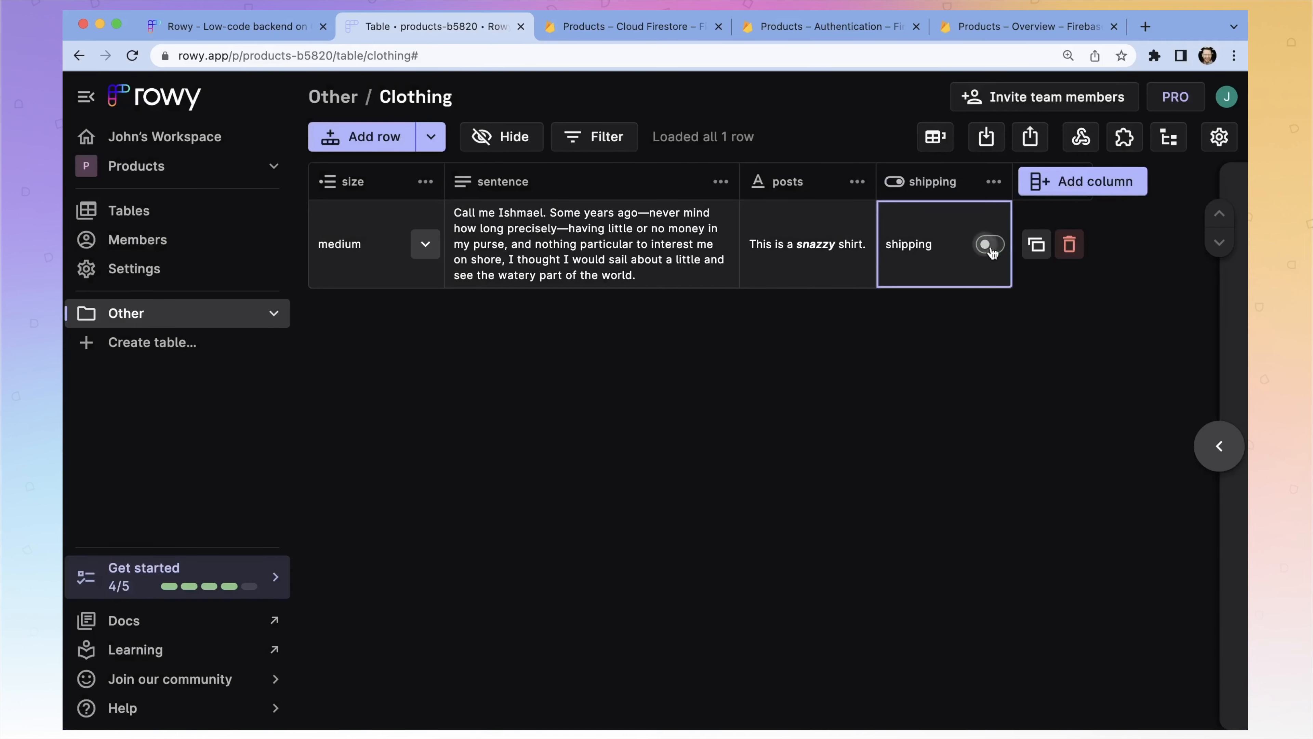
Step: Add a Rating column named rating to the Clothing table
click(1082, 181)
click(629, 436)
click(612, 283)
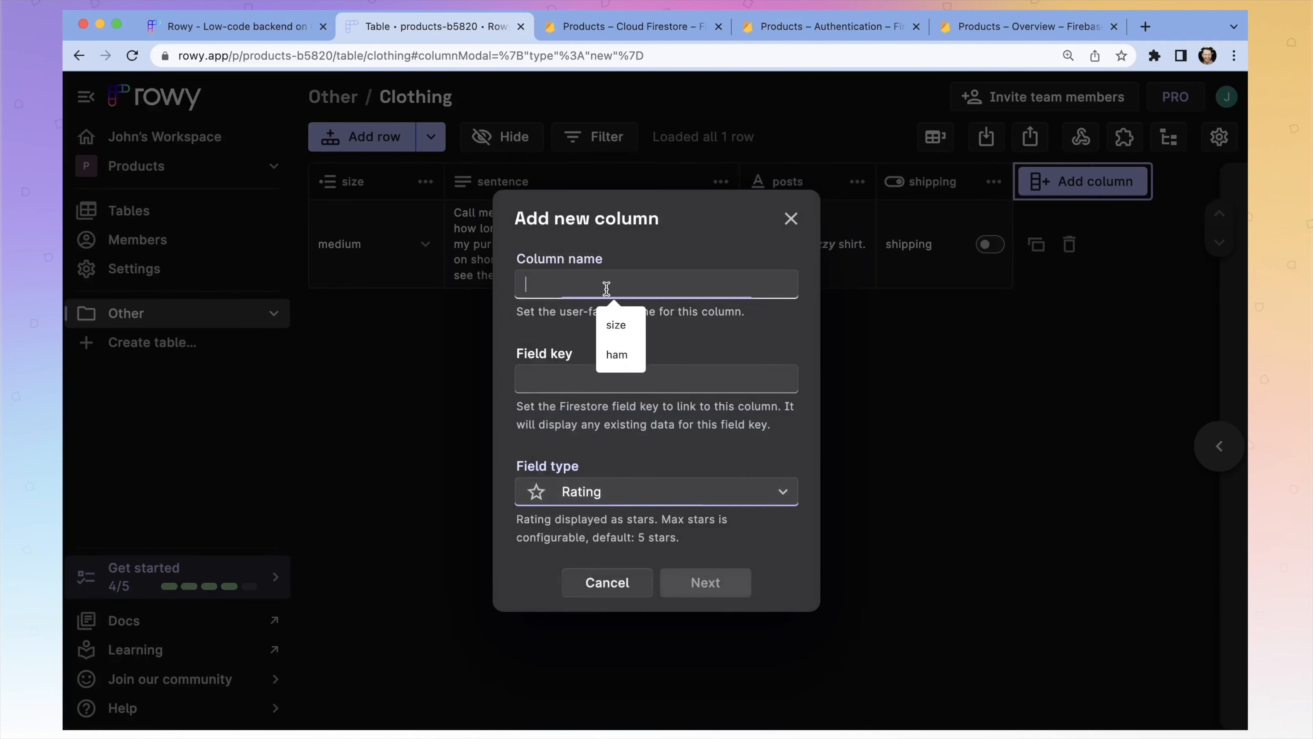
text(rating)
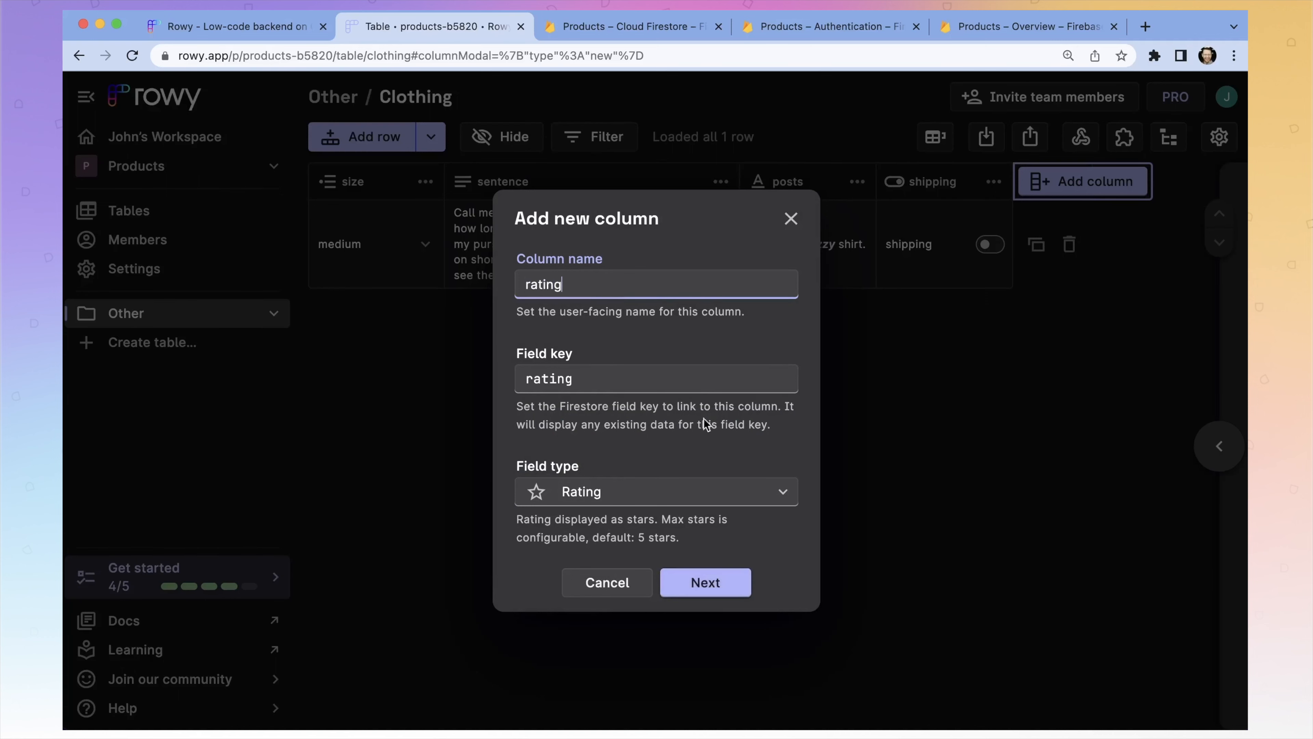
click(706, 582)
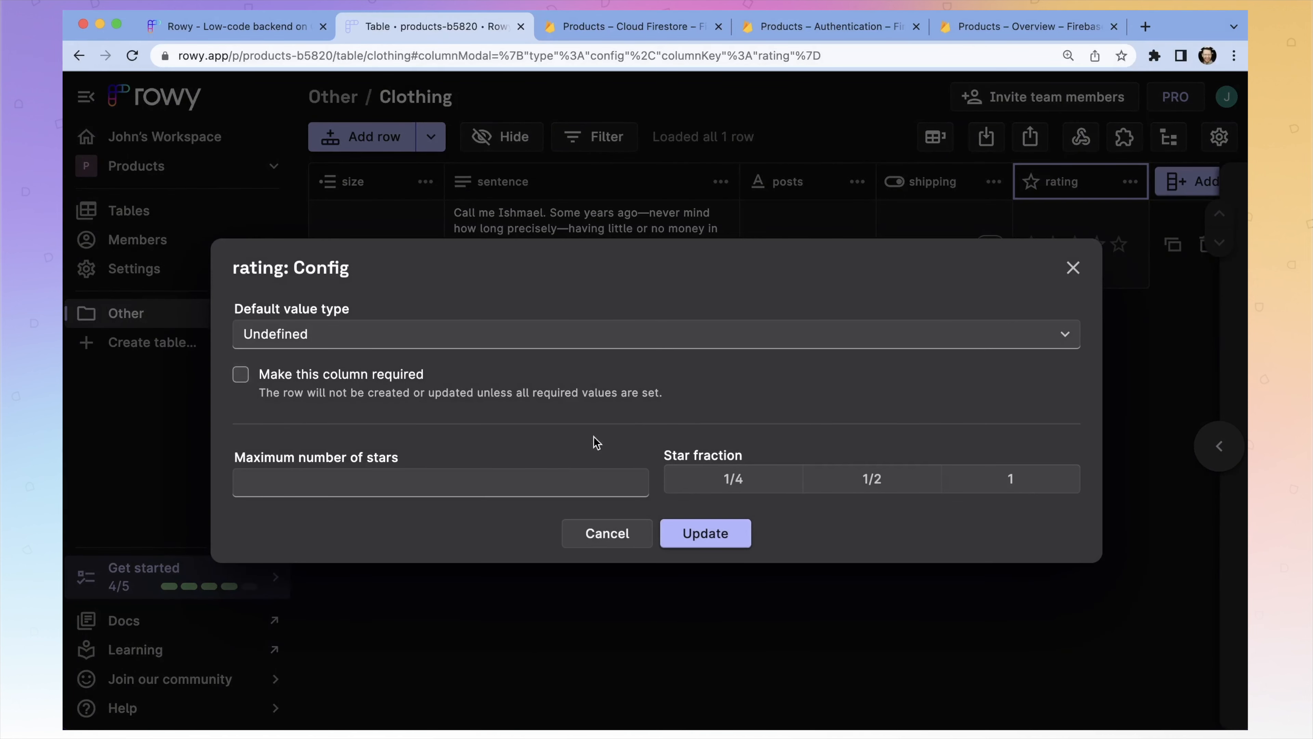
Step: Configure the rating column with a maximum of 3 stars and a 1/2 star fraction, and rate the row 1.5 stars
click(508, 476)
text(3)
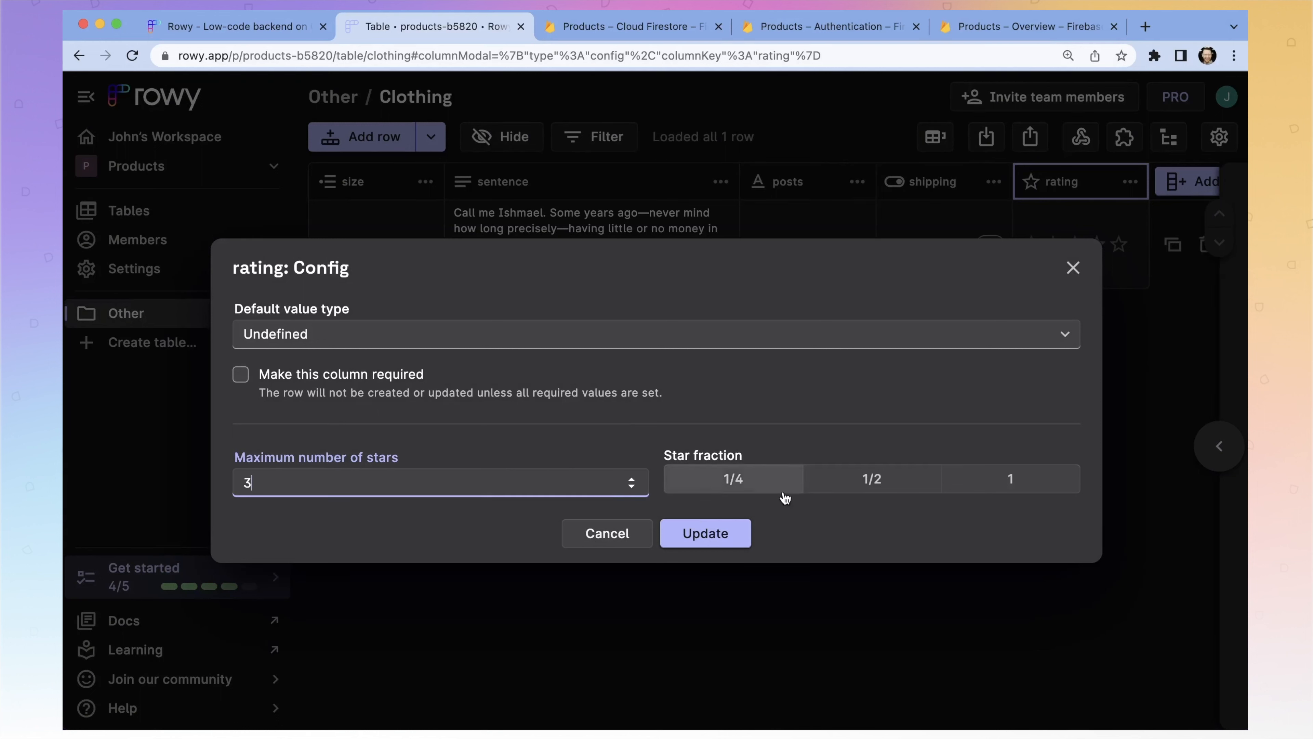
click(840, 486)
click(704, 533)
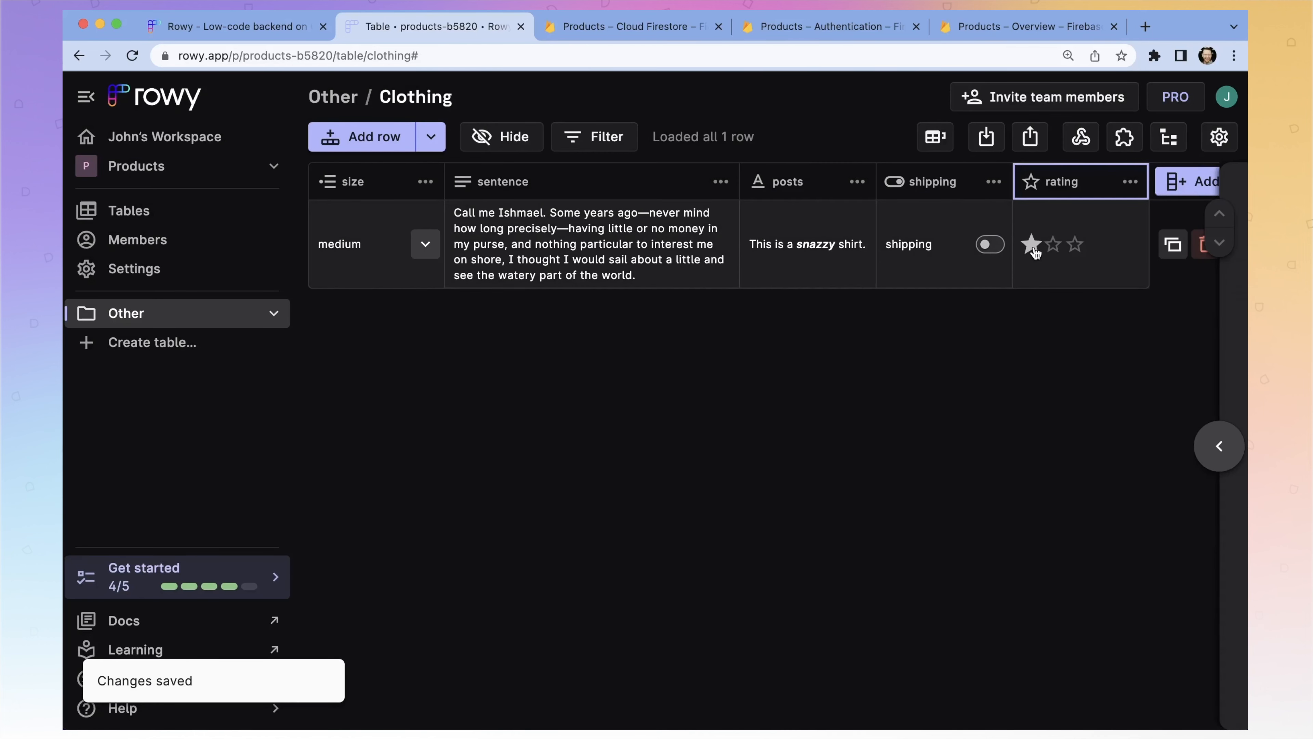
click(1051, 248)
Step: Add a GeoPoint column named location and open the row's location cell
scroll(1111, 414, right, 4)
scroll(1111, 414, right, 2)
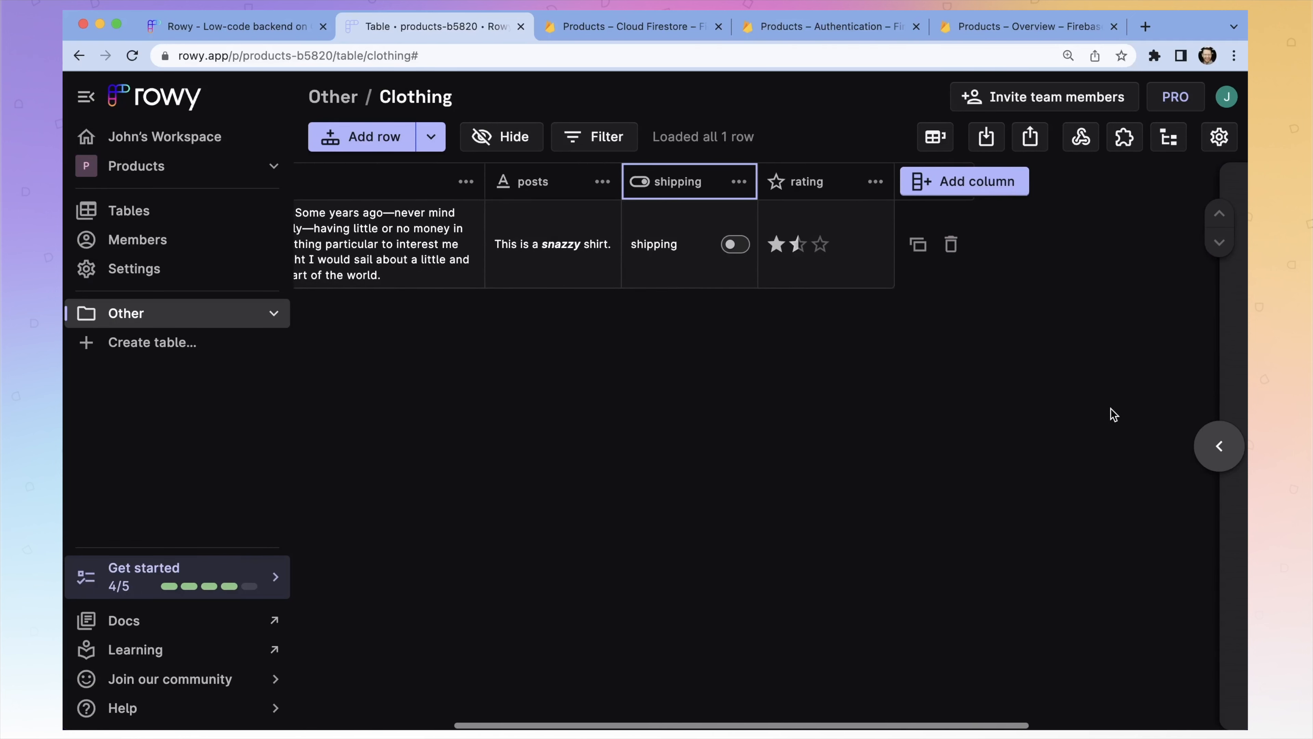
click(987, 180)
text(location)
click(656, 500)
click(695, 475)
click(705, 573)
double_click(959, 225)
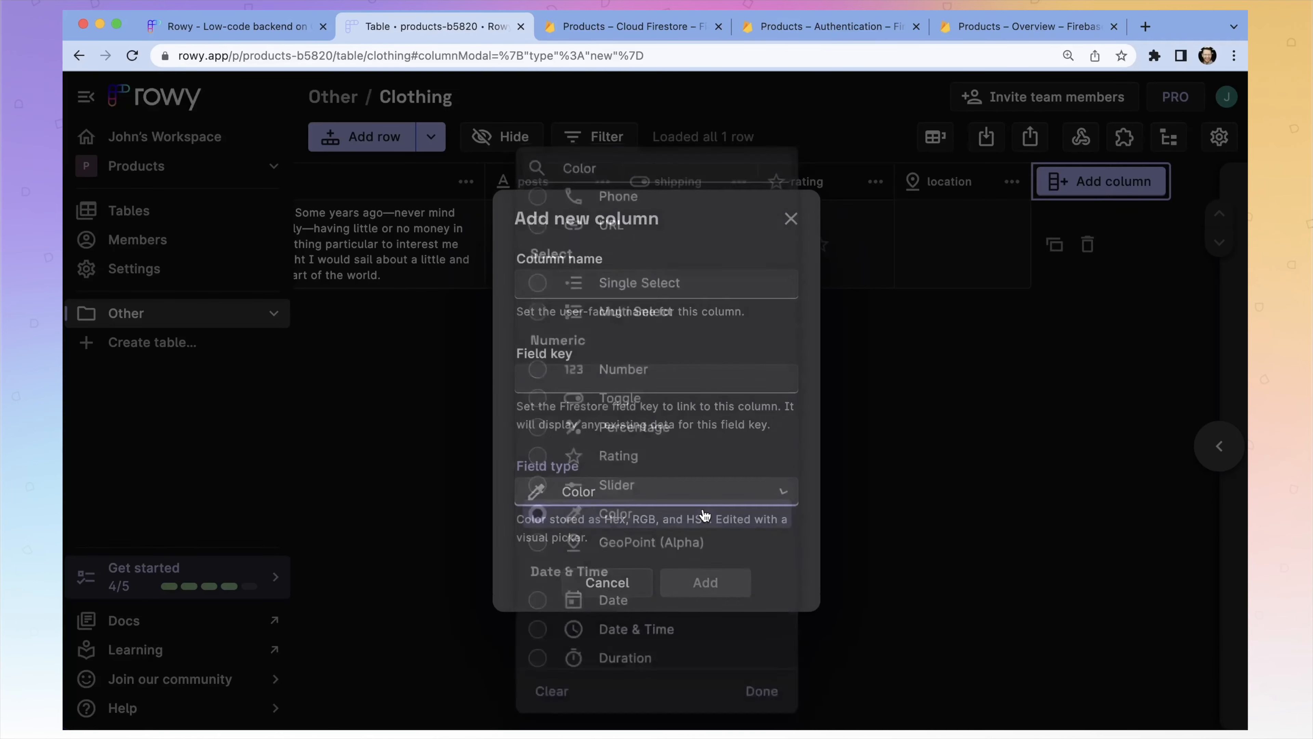
Step: Add a Color column named color and view the row's color picker without choosing a color
click(704, 510)
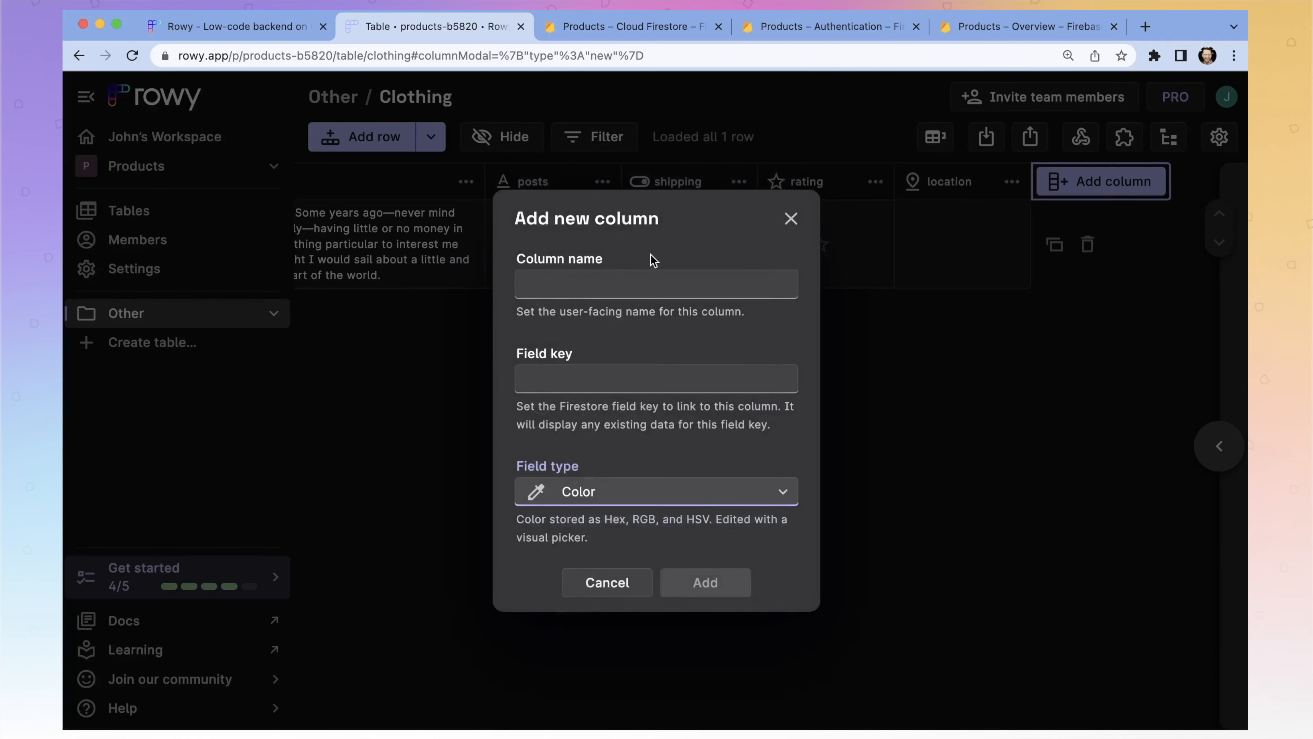
click(641, 285)
text(color)
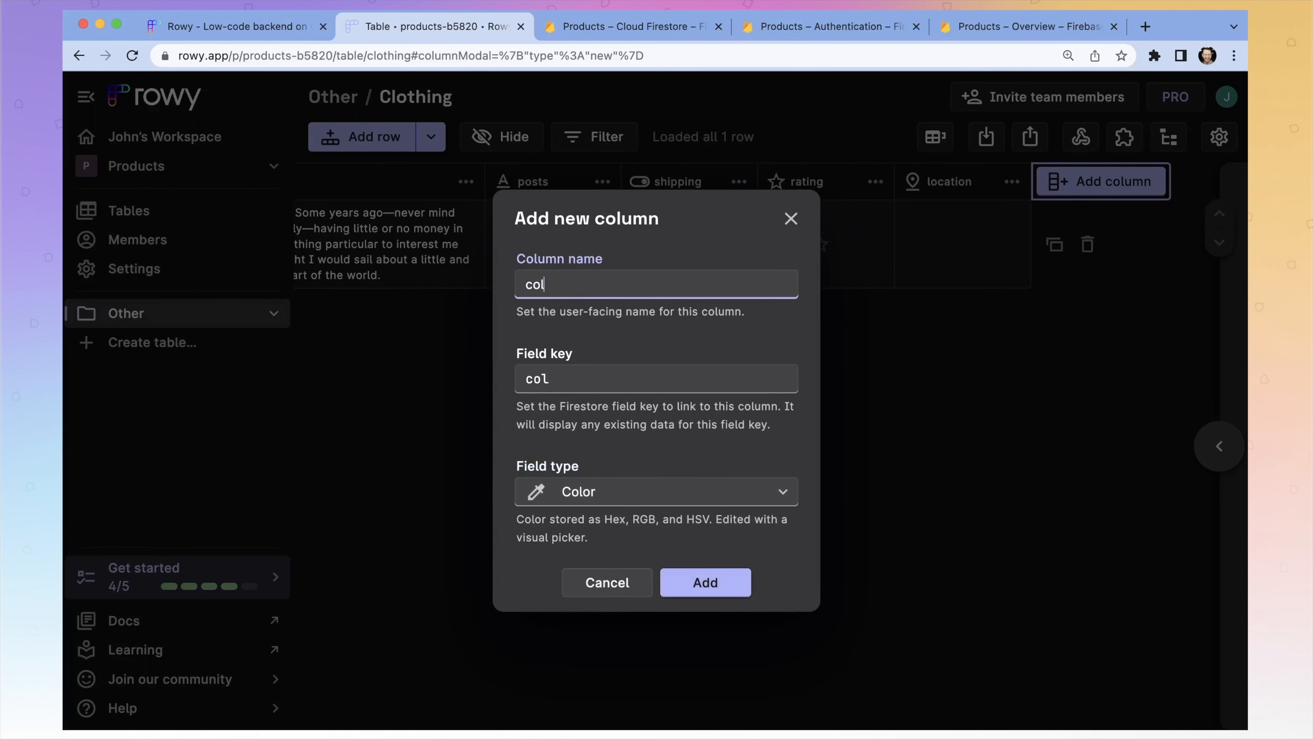
click(736, 586)
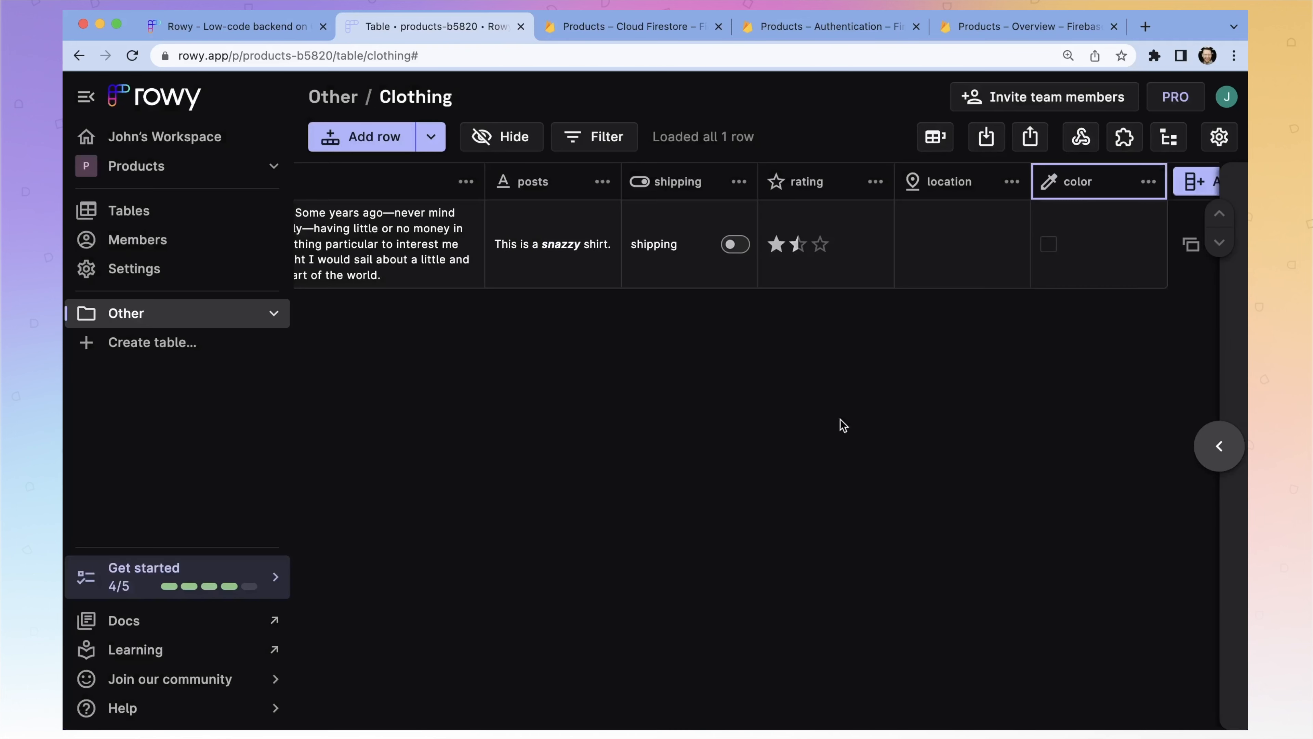
click(1058, 272)
click(920, 414)
Step: Start a new column of type Date & Time and name it date
scroll(920, 362, right, 4)
click(1049, 182)
click(625, 499)
scroll(624, 496, down, 4)
click(622, 495)
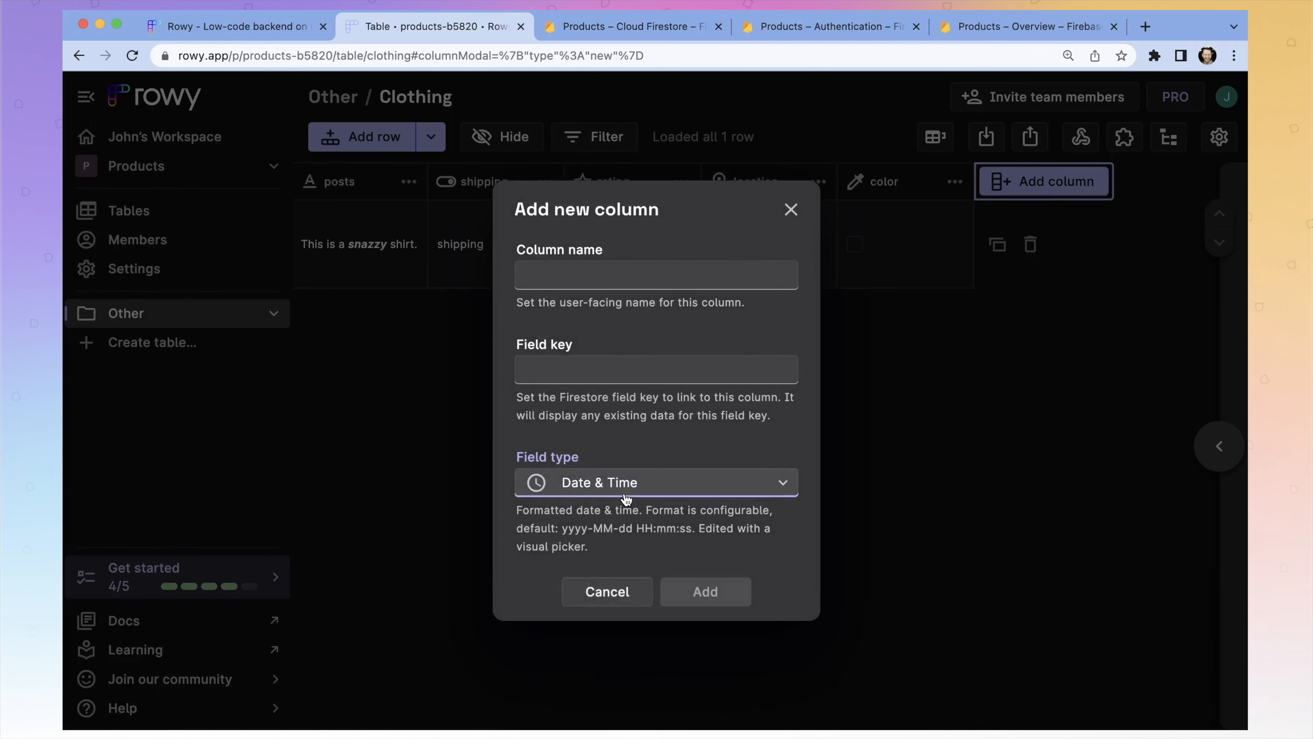
click(578, 272)
text(date)
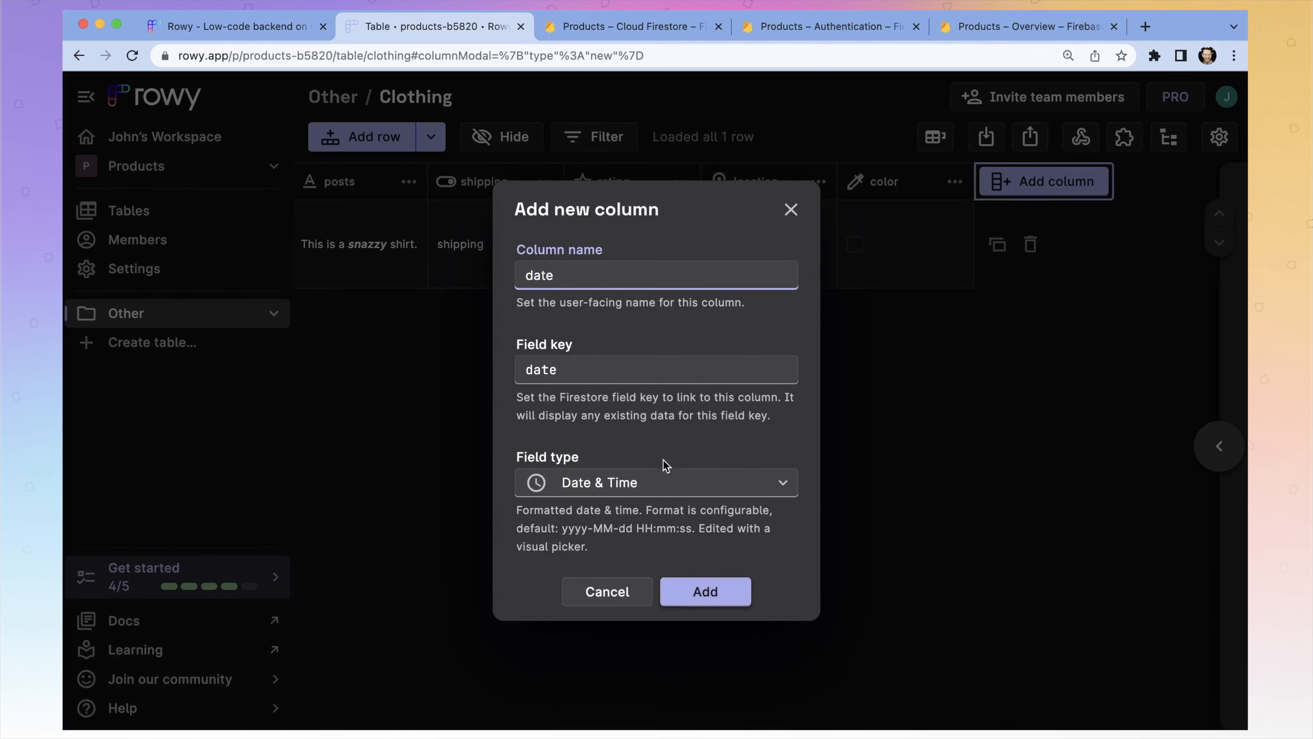
Step: Rename the new column to Date/Time, insert a hyphen between date and Time in its field key, and add it
drag(518, 251, 592, 249)
click(606, 250)
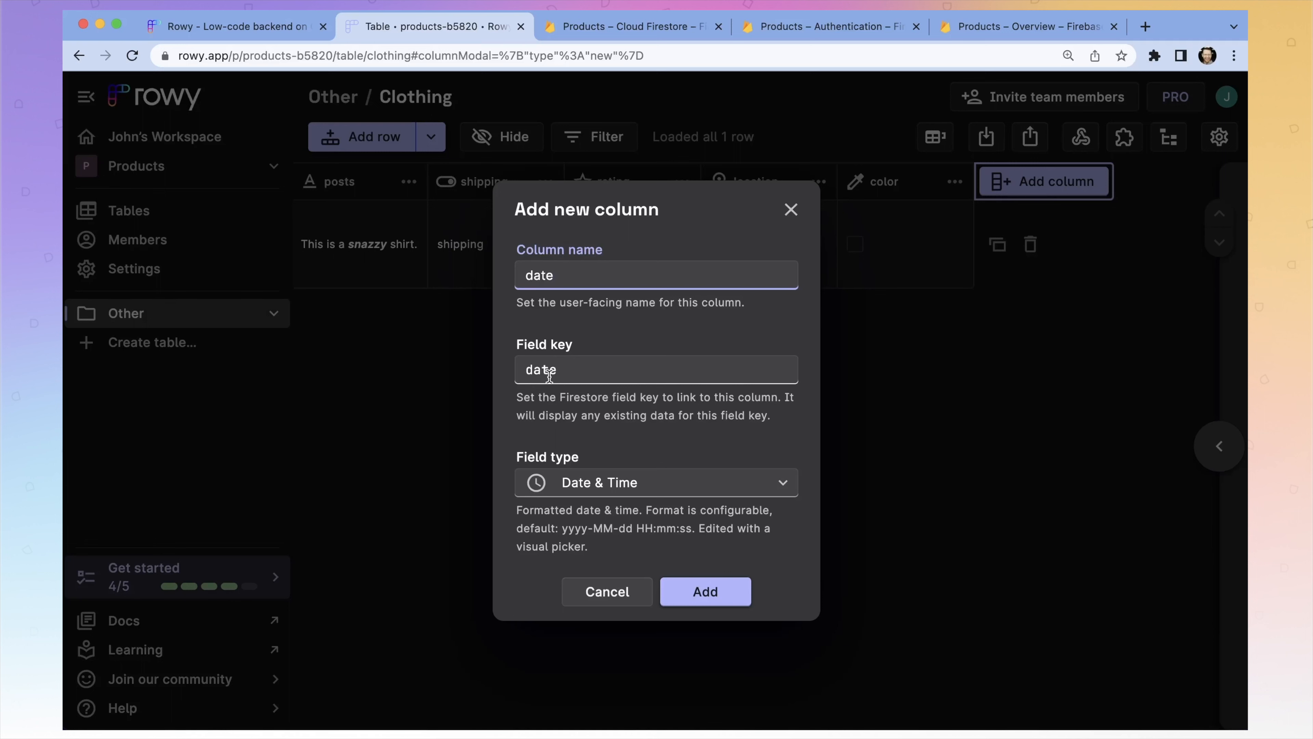
drag(560, 274, 491, 276)
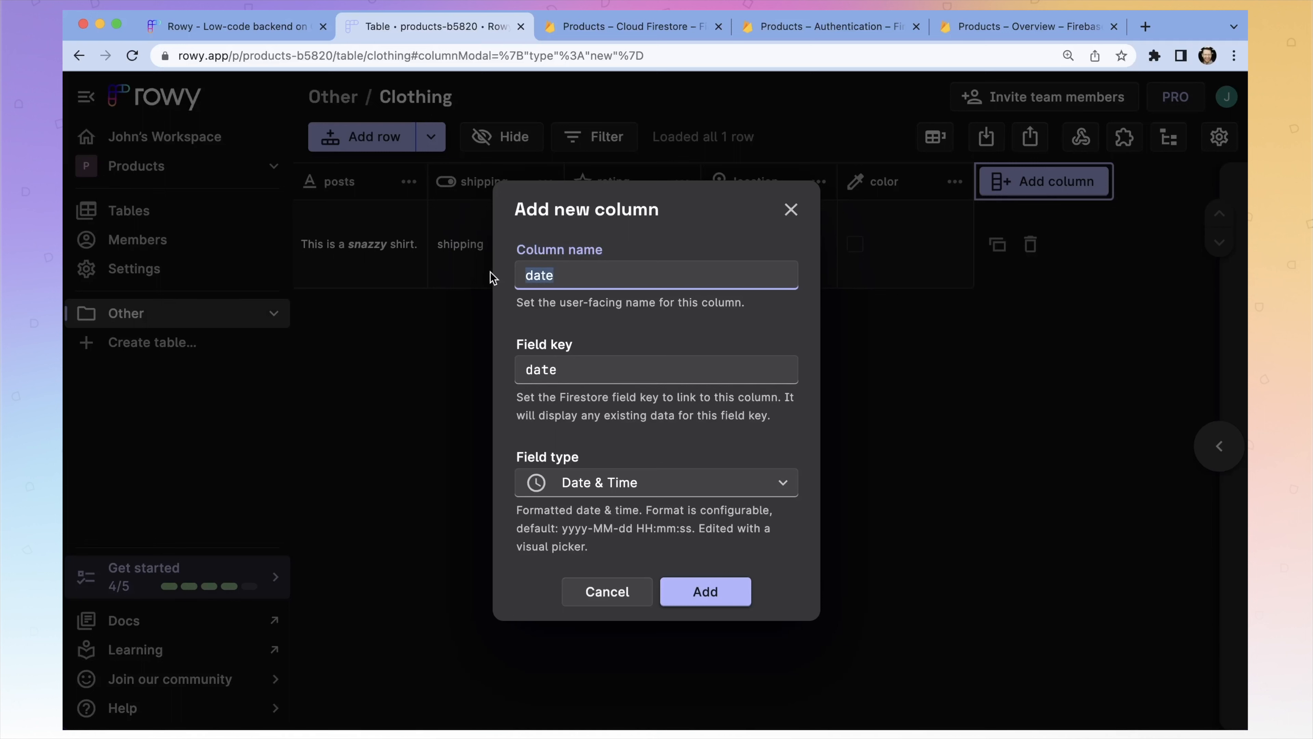
text(Date/Time)
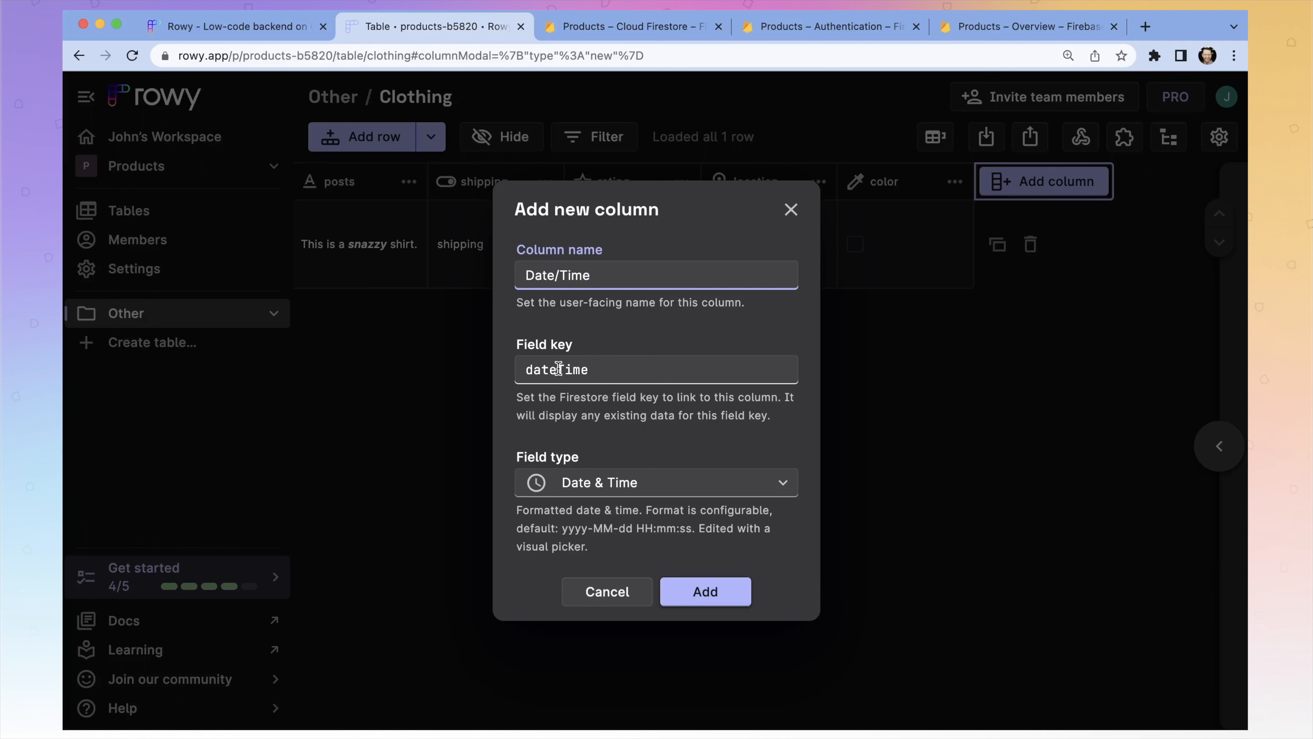
click(558, 368)
text(-)
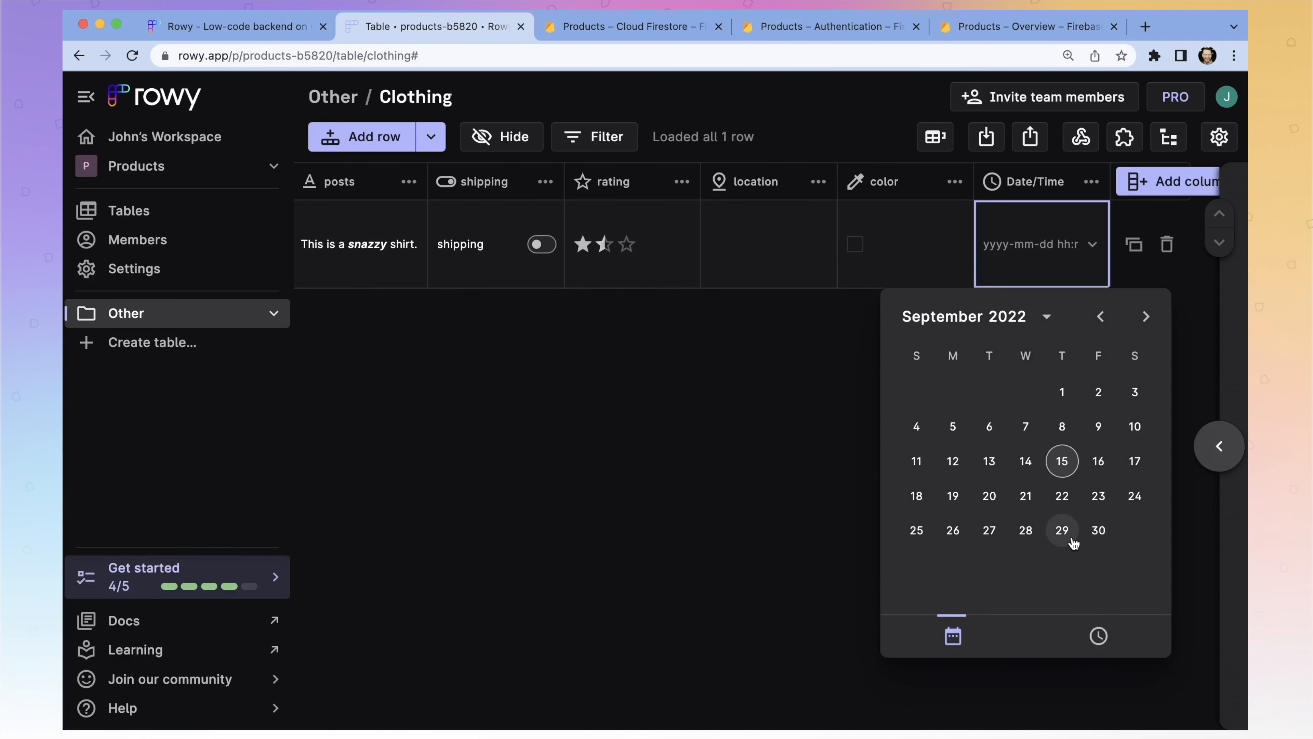
click(1061, 496)
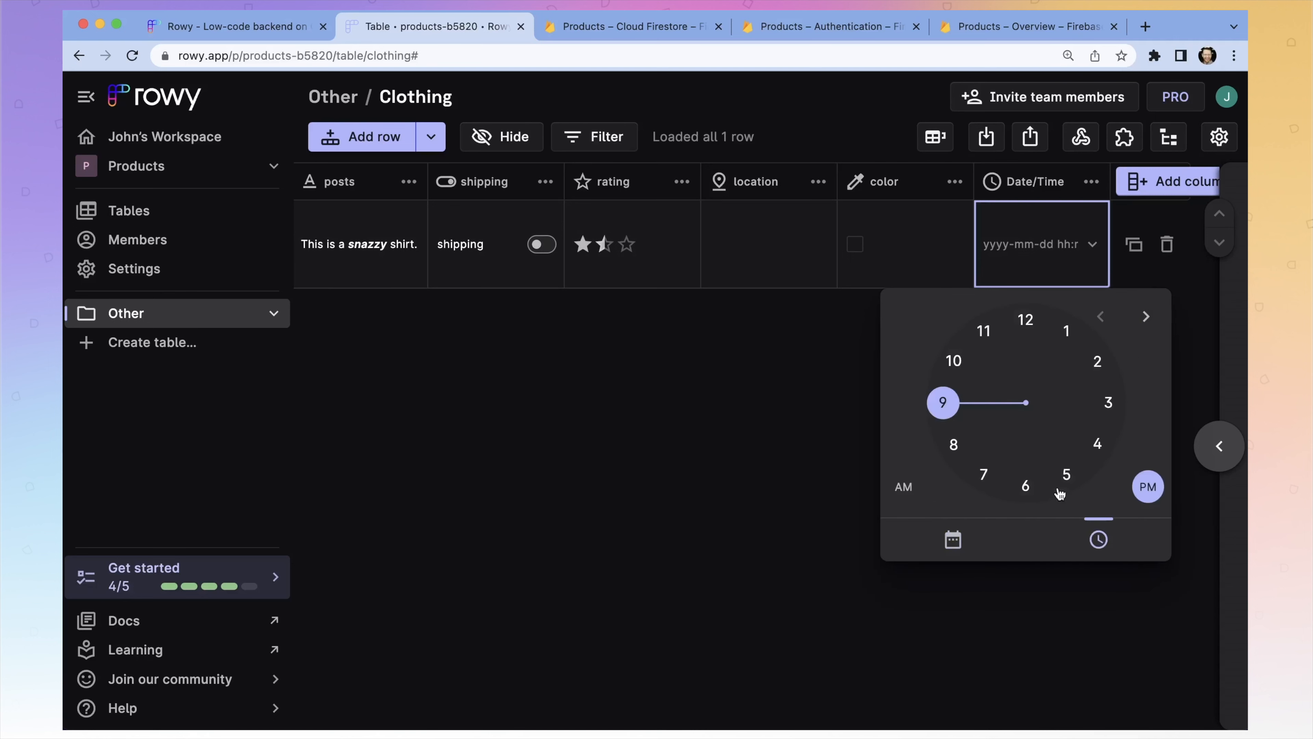
drag(946, 406, 1108, 403)
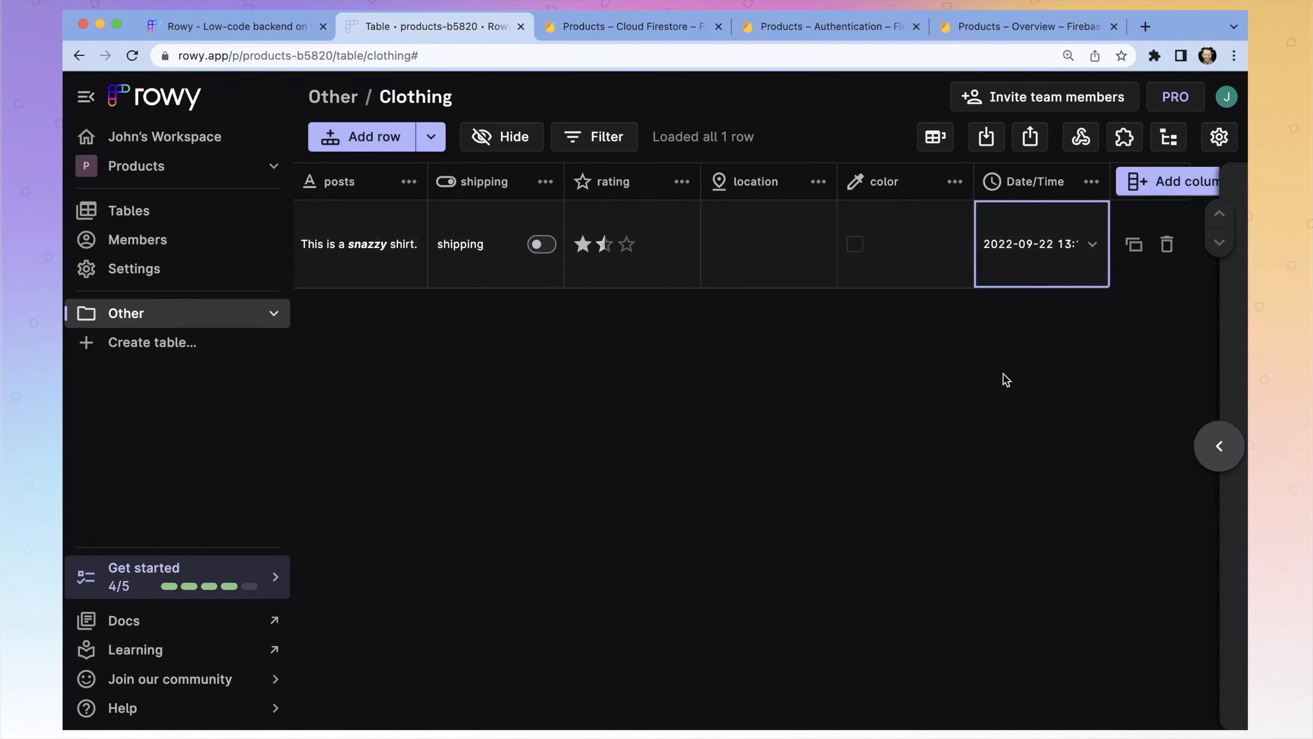
Step: Add a Duration column named duration and view its Start and End fields in the row's details
scroll(1002, 376, right, 5)
click(1052, 184)
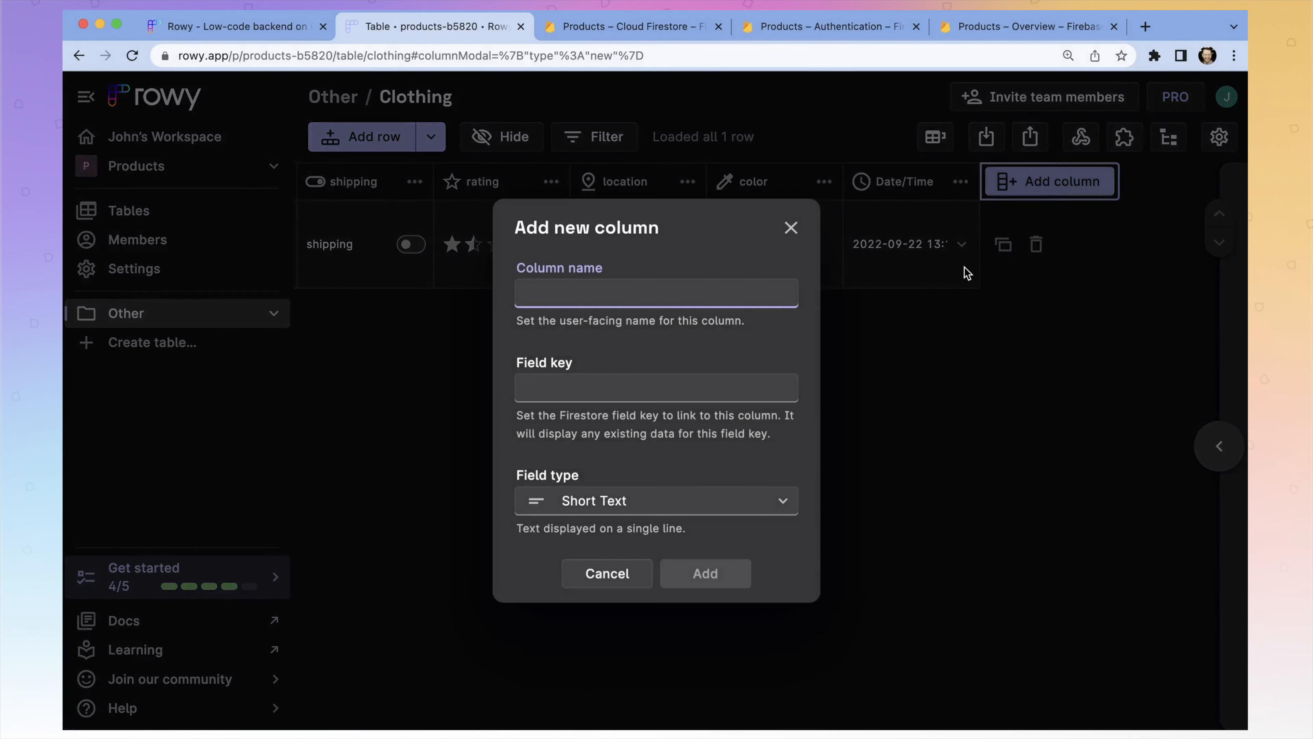
click(592, 512)
click(953, 606)
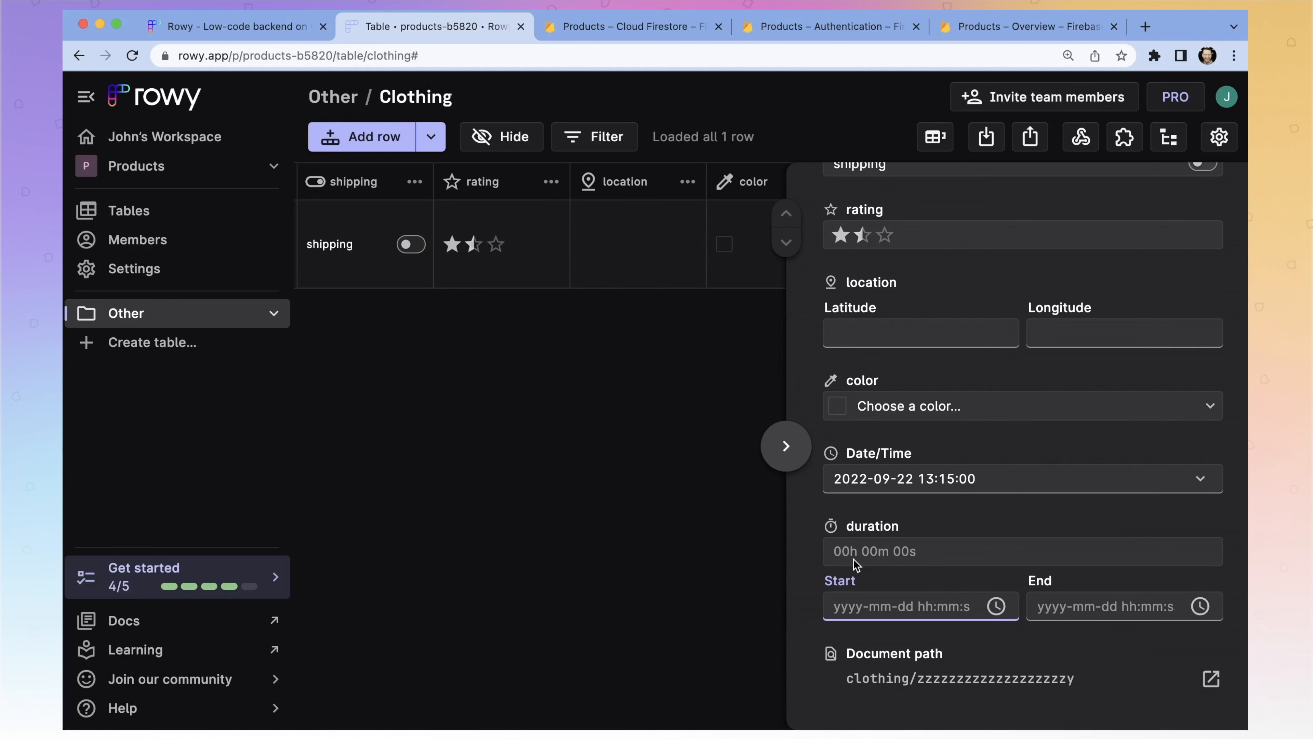
click(786, 446)
Step: Add an Image column named image and upload the banana picture to the row
click(936, 182)
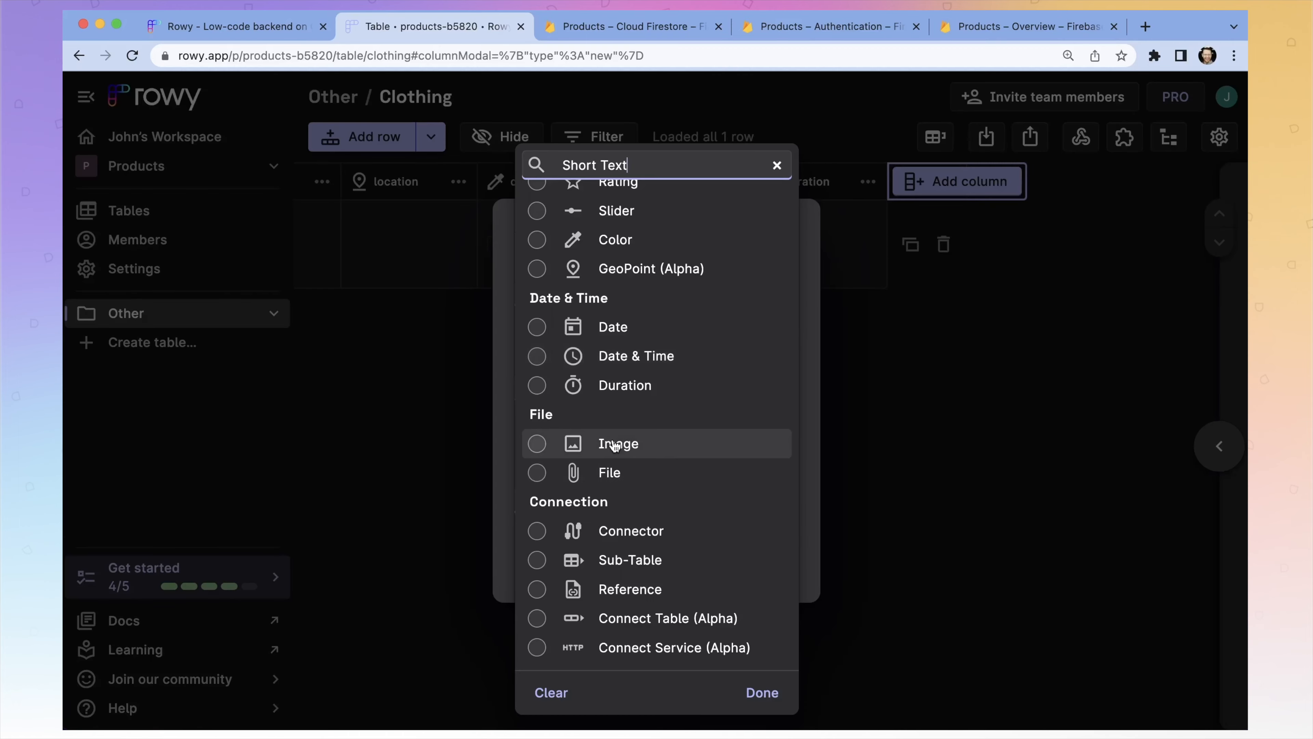
click(614, 442)
click(571, 284)
text(image)
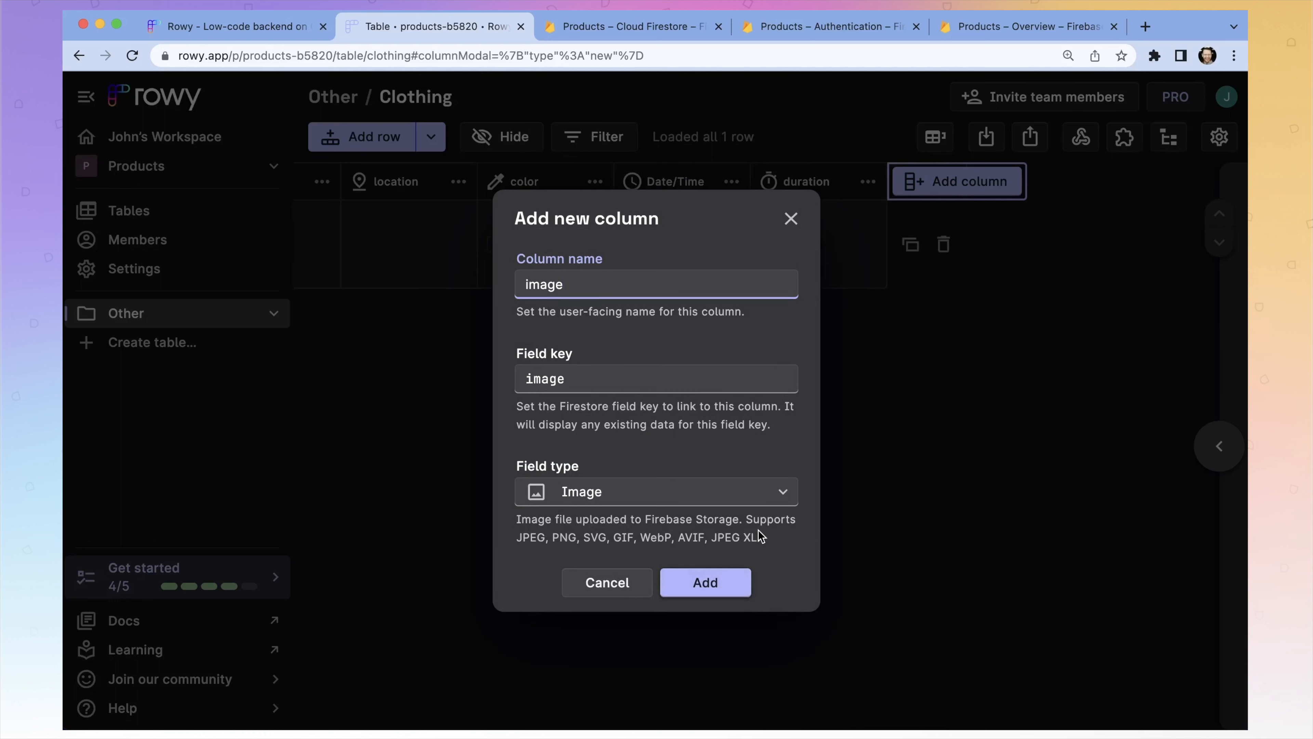
drag(760, 537, 518, 541)
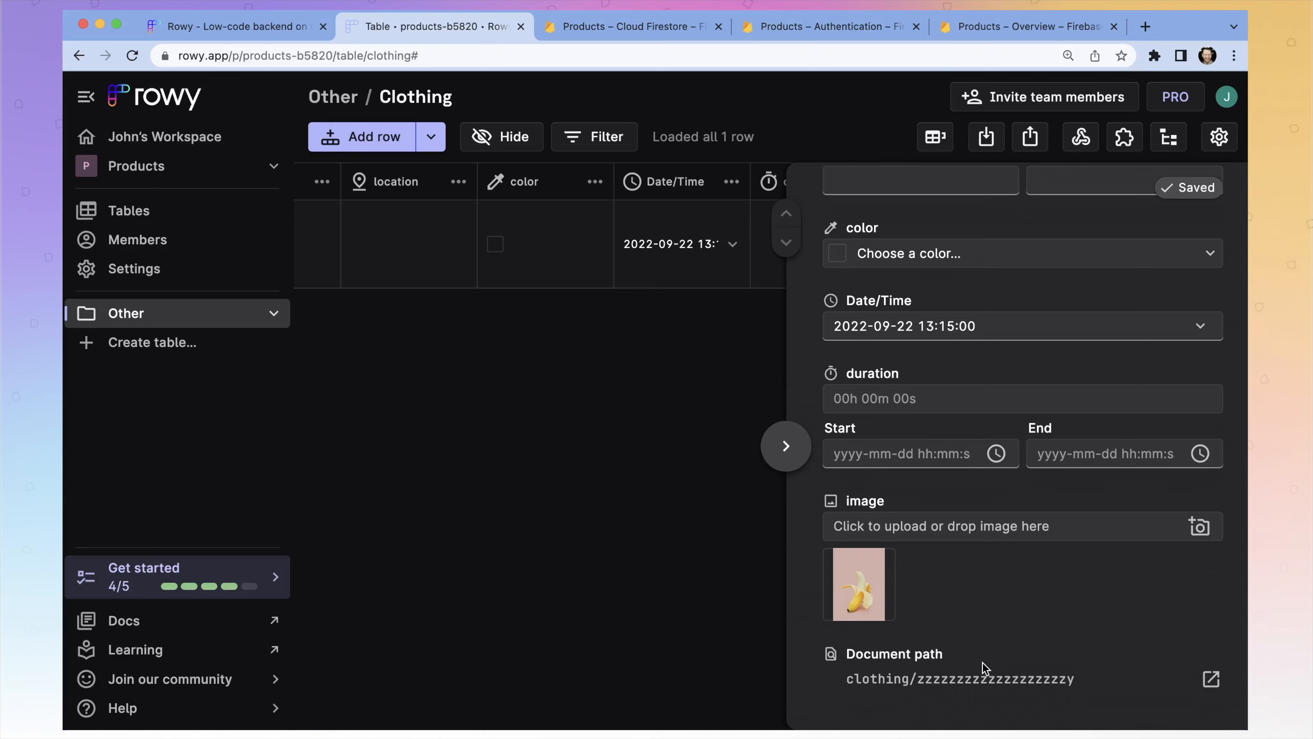
scroll(982, 662, up, 1)
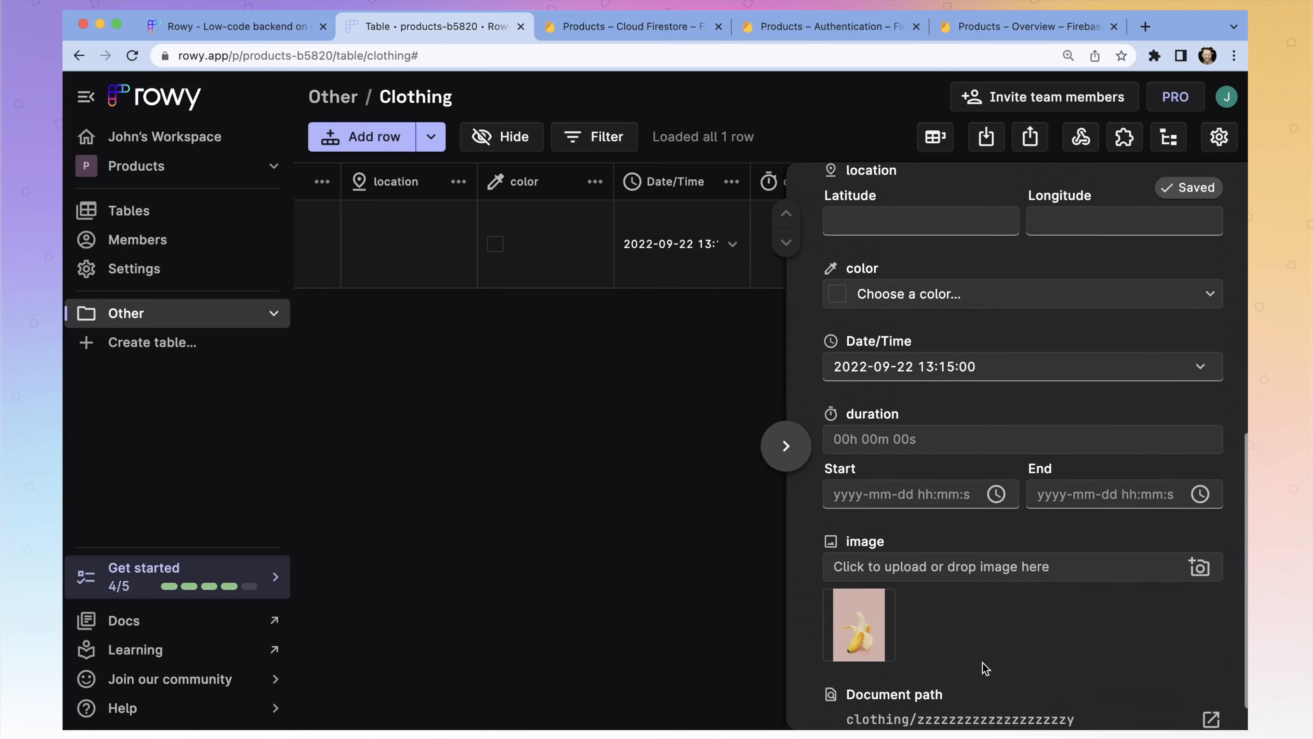
click(784, 445)
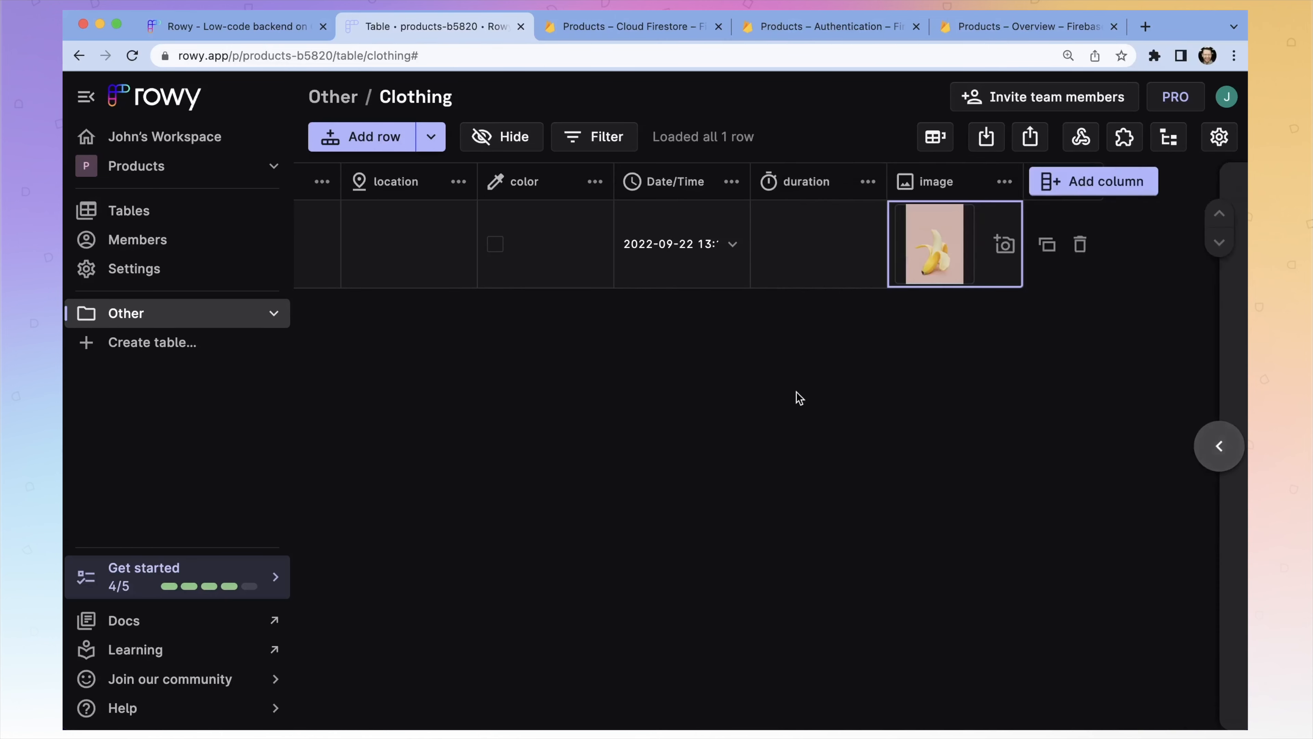
Step: Add a File column named file to the Clothing table
click(620, 372)
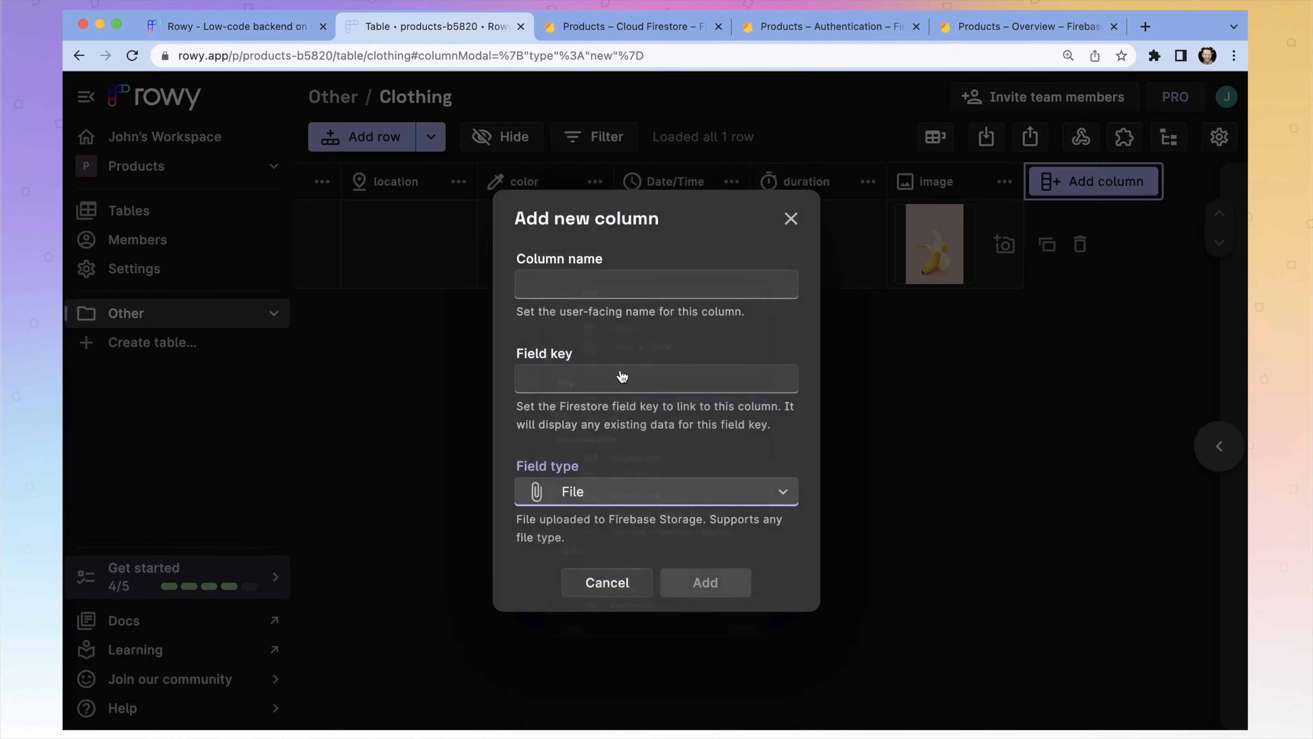
drag(565, 537, 713, 515)
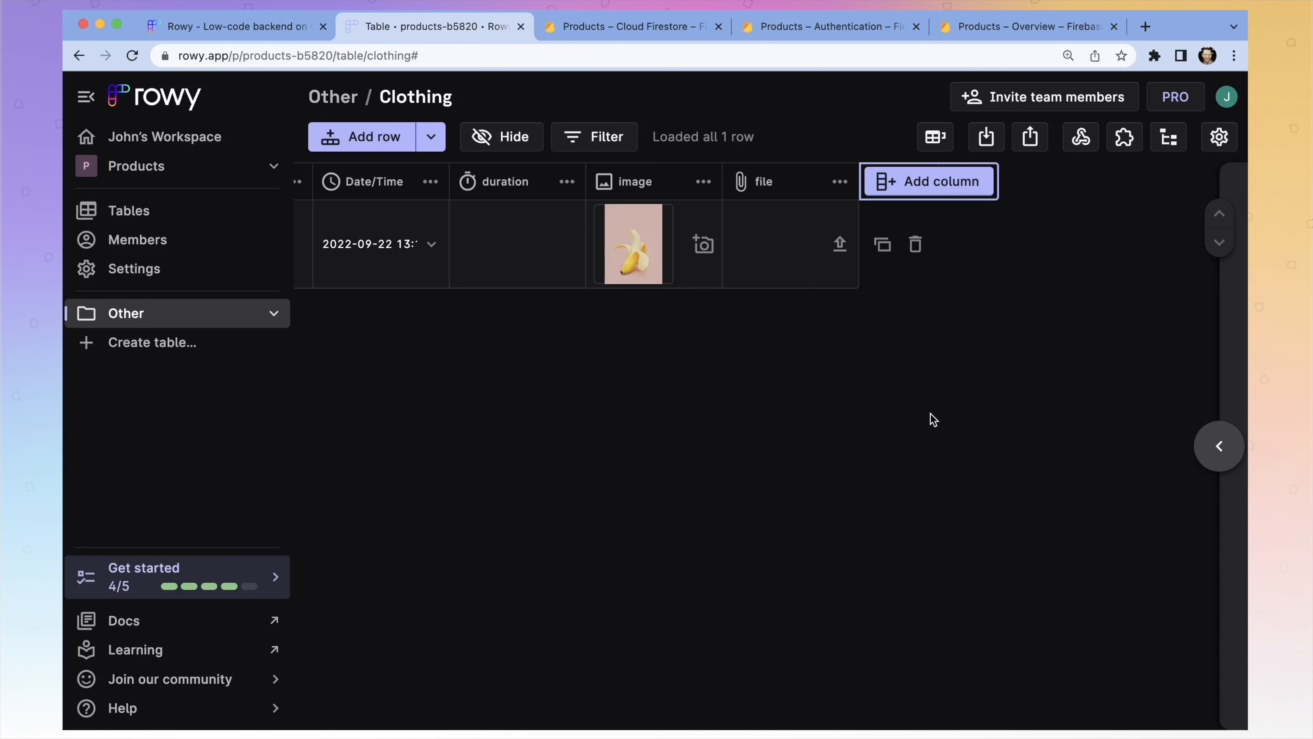
Step: Add a Connector column named dynamic options and proceed to its configuration
click(937, 180)
click(687, 499)
scroll(691, 496, down, 10)
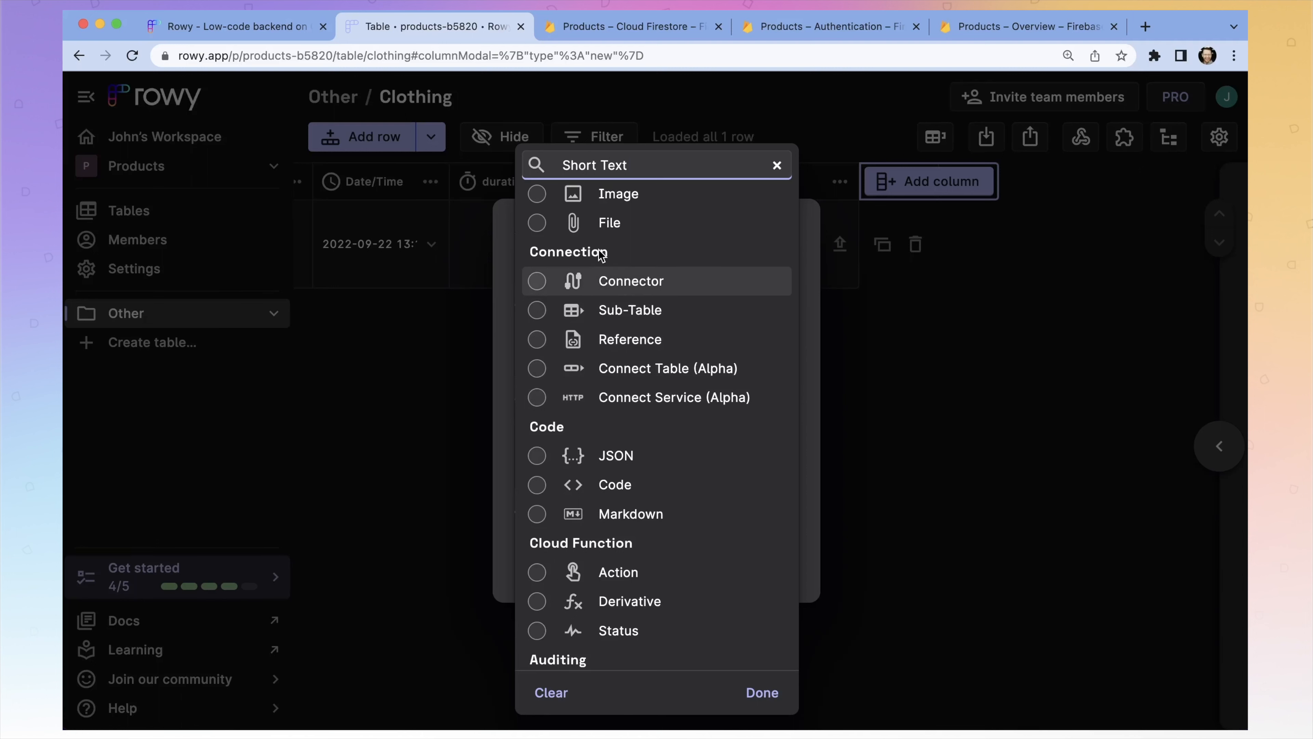
click(600, 287)
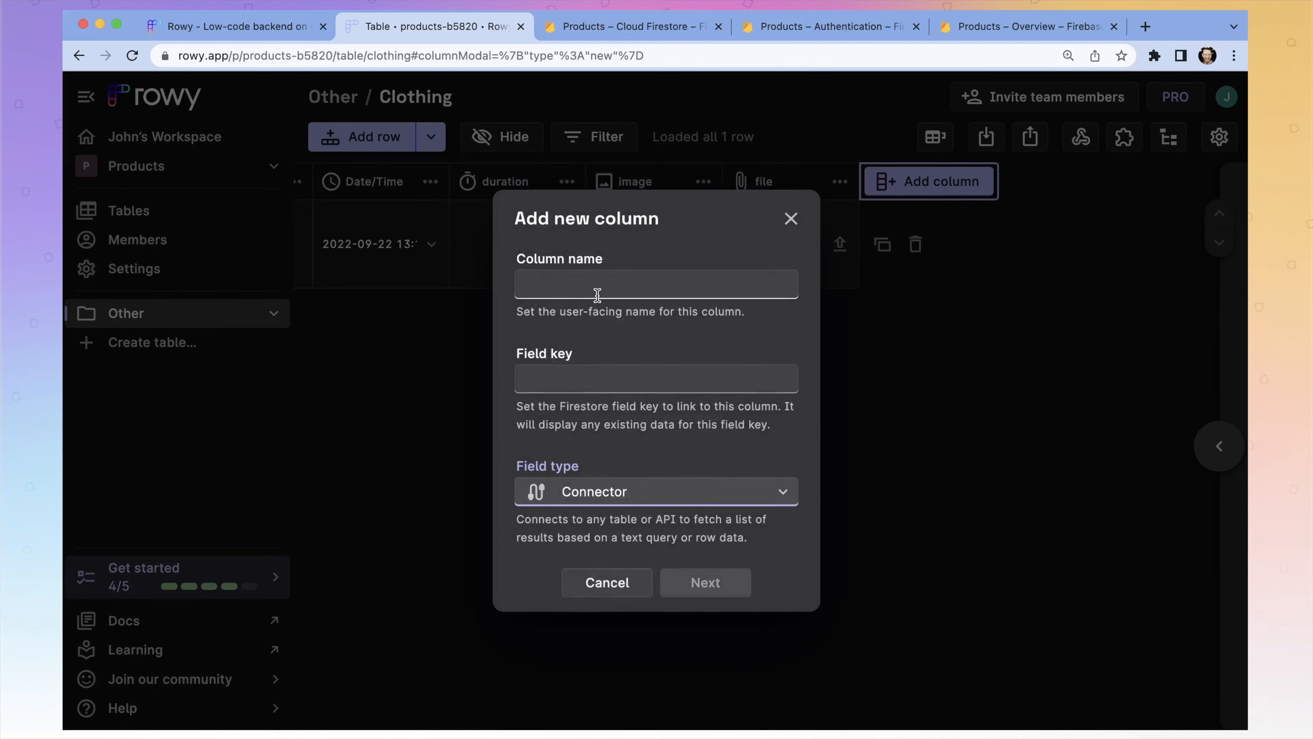
click(593, 293)
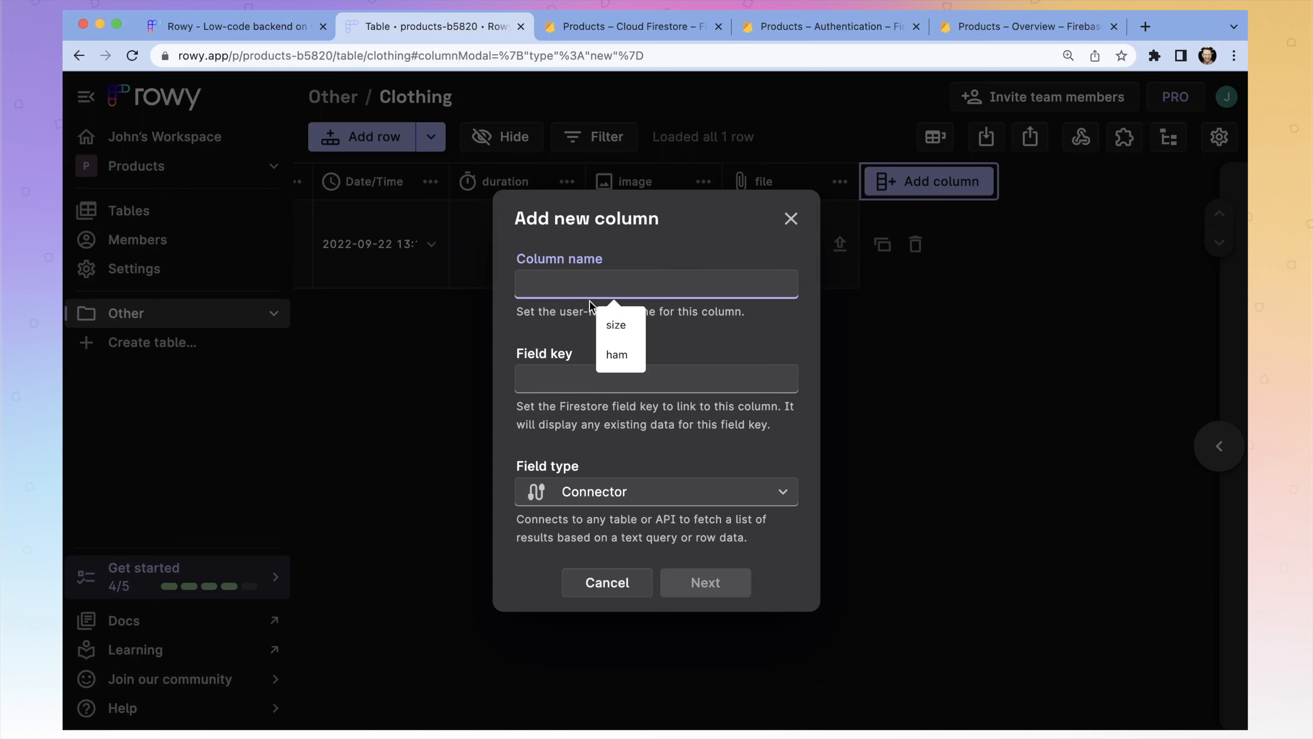
click(586, 305)
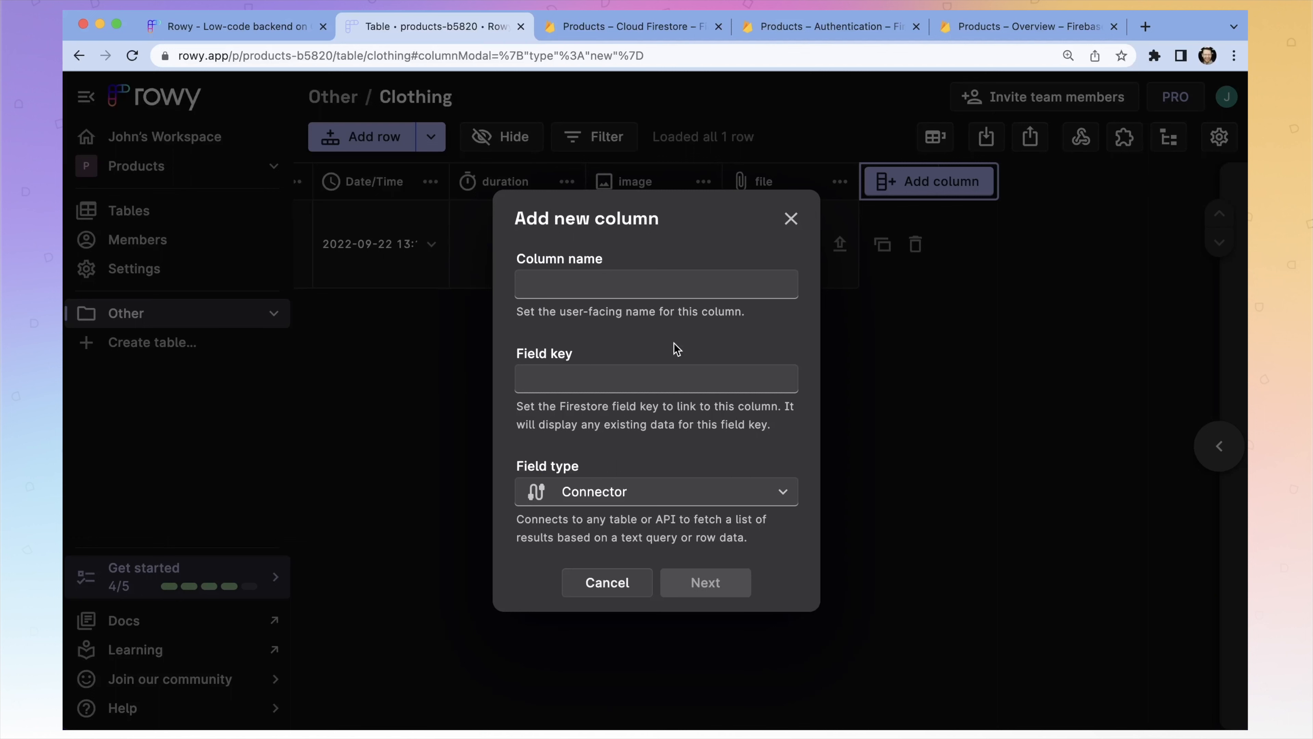
click(615, 283)
text(dynamic options)
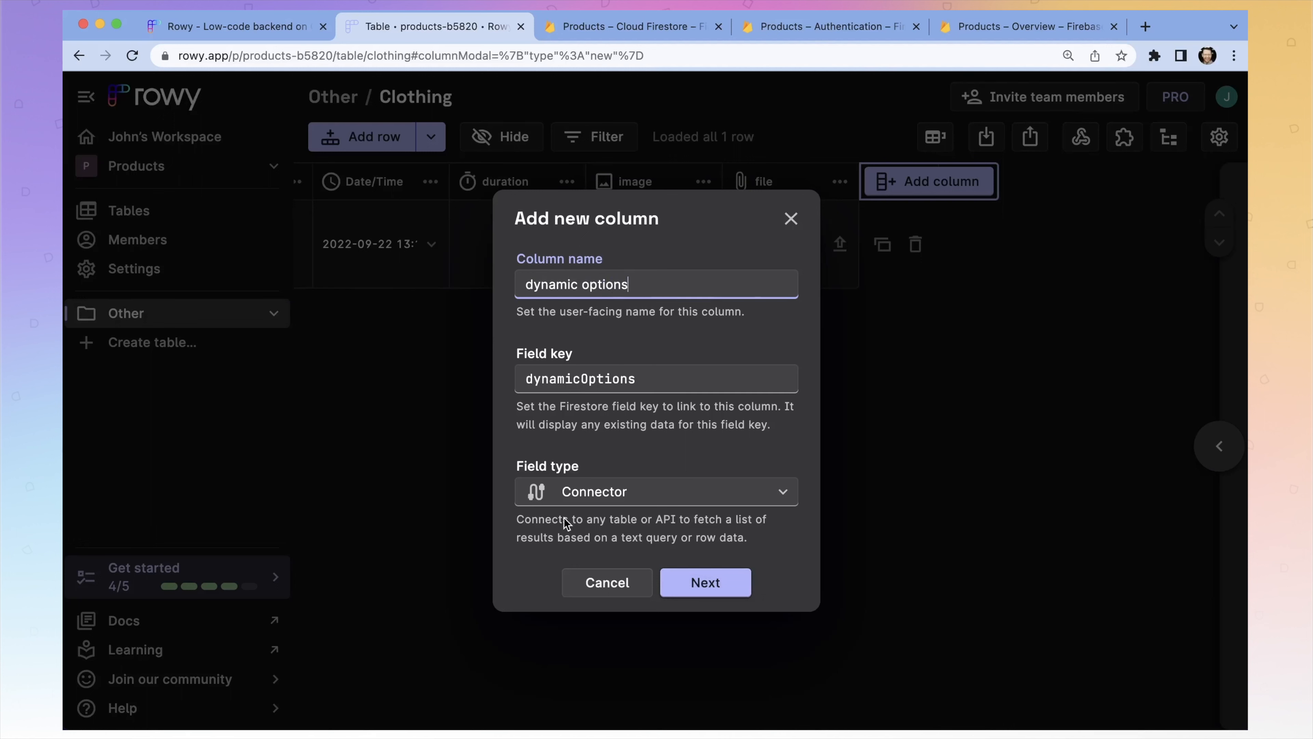
mouse_move(564, 517)
mouse_down()
mouse_move(754, 541)
mouse_move(558, 540)
mouse_up()
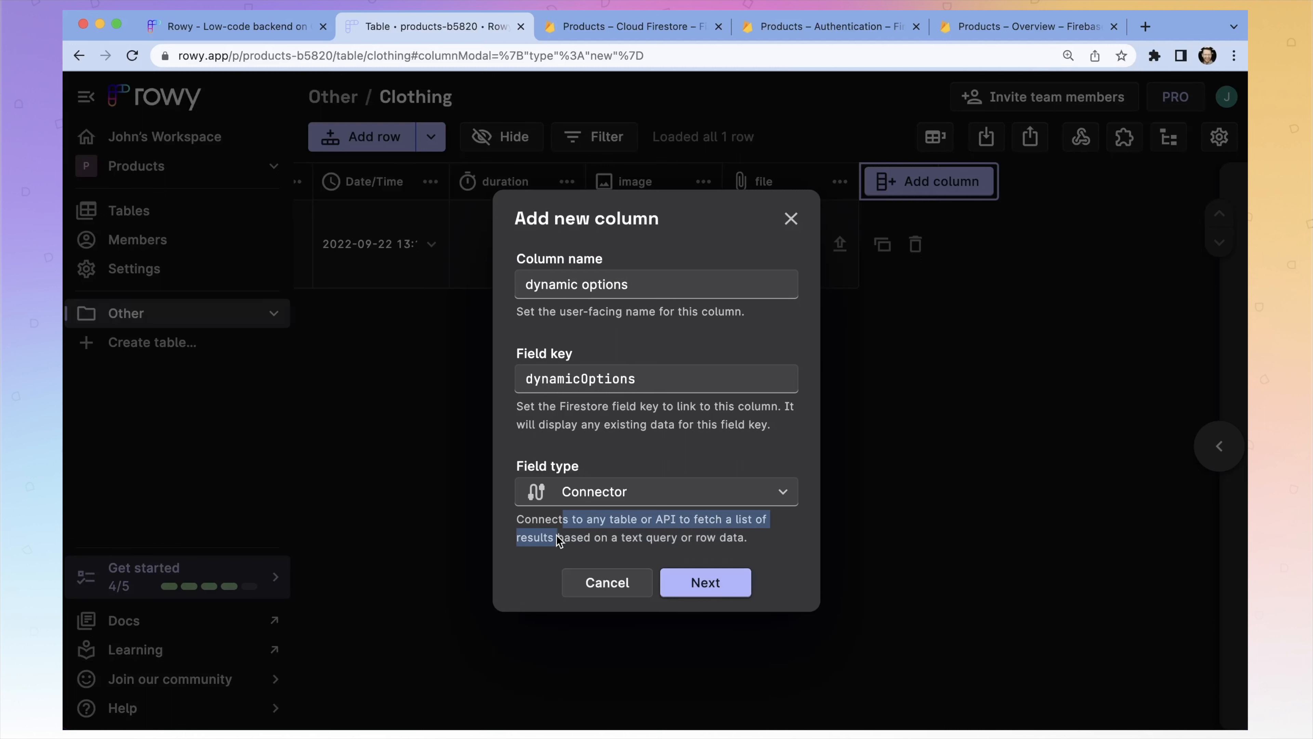
click(704, 583)
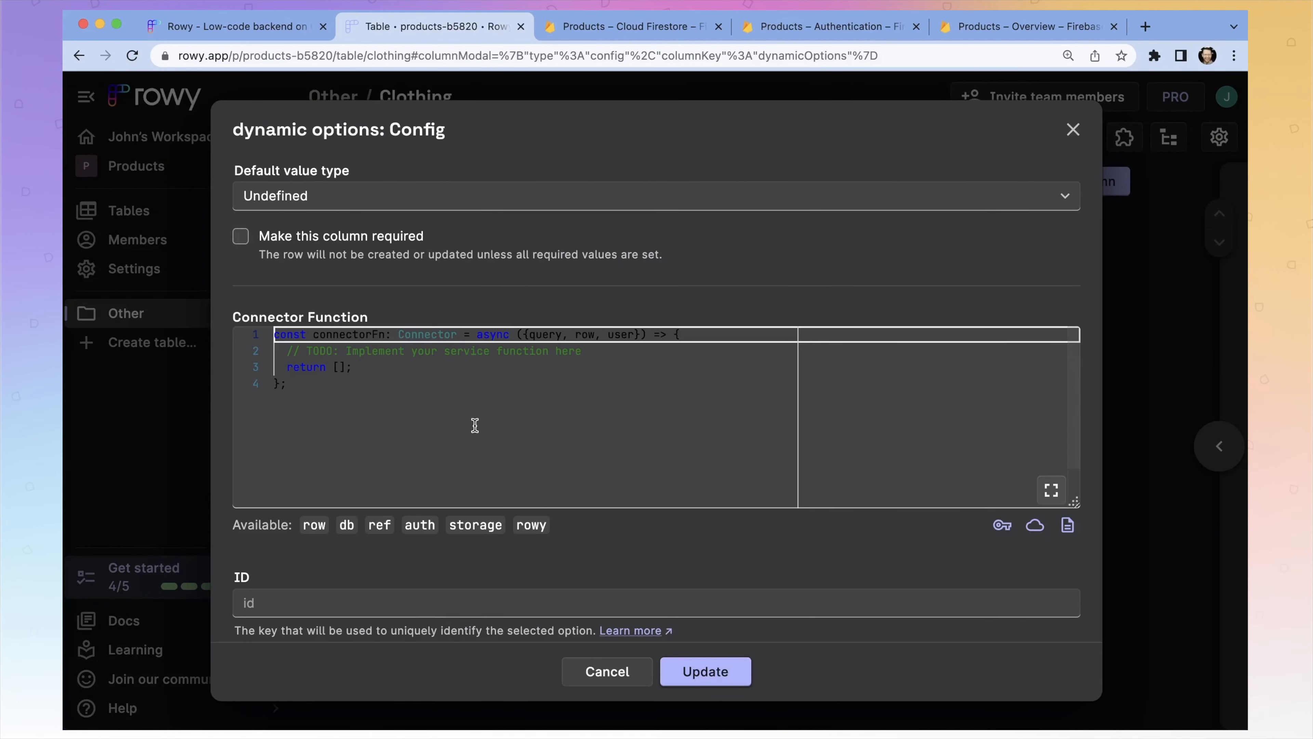
Step: Make the connector function return apple, banana and cherry entries with ids a, b, c and emojis, save it, and open the row's dynamic options
drag(369, 386, 276, 336)
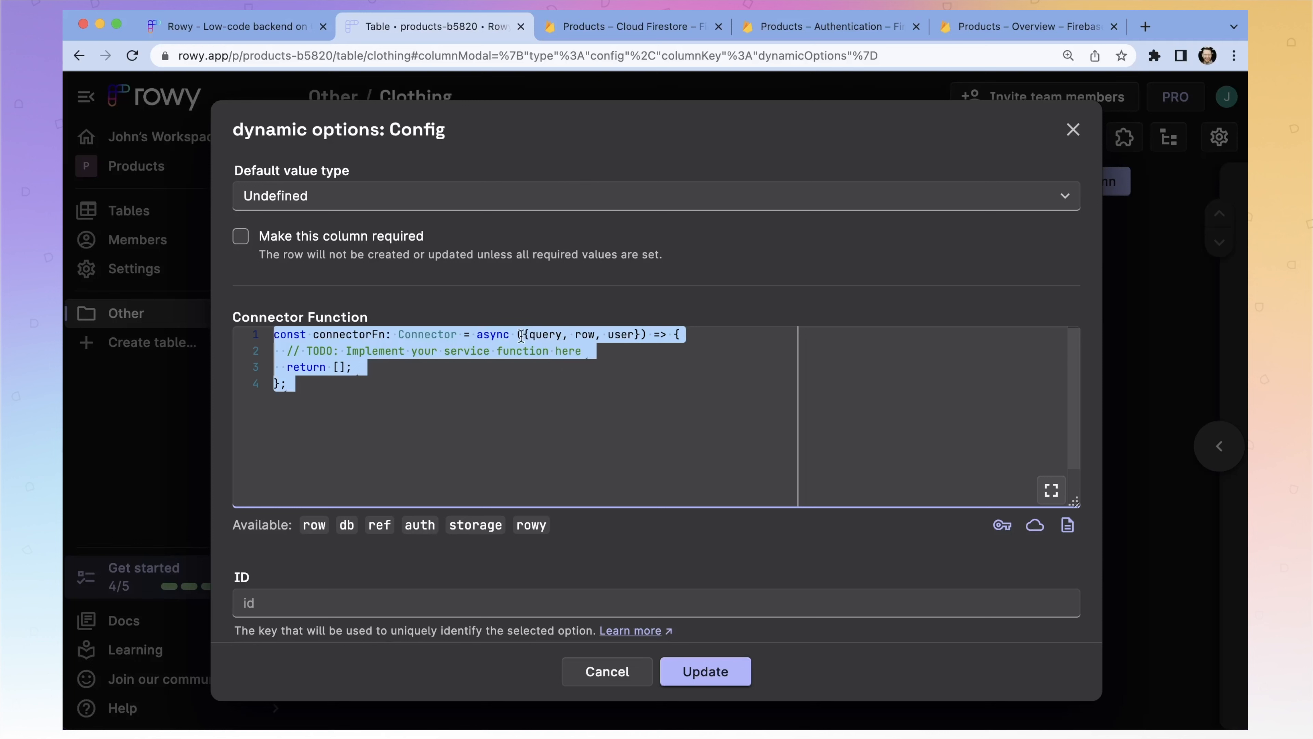
click(341, 367)
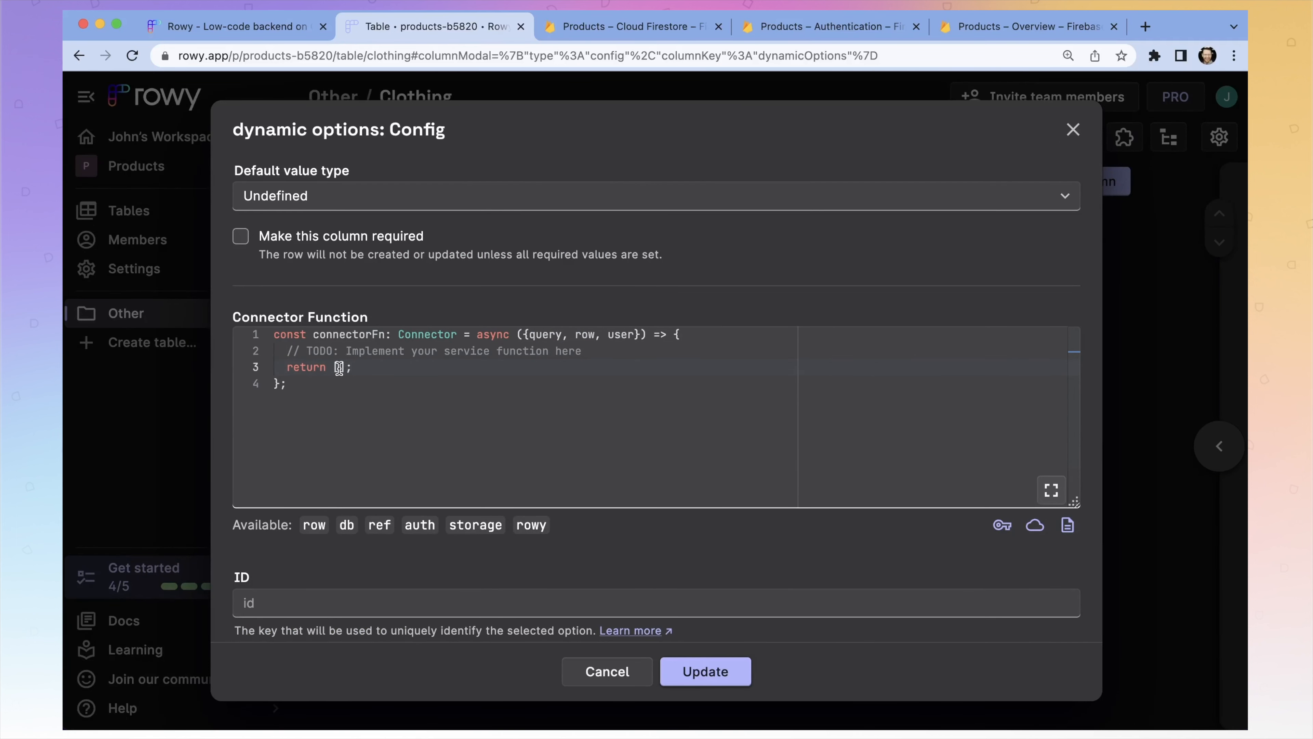
click(338, 367)
text({ id: "a", word: "apple", emoji: "🍎" },     { id: "b", word: "banana", emoji: "🍌"},     { id: "c", word: "cherry", emoji: "🍒"})
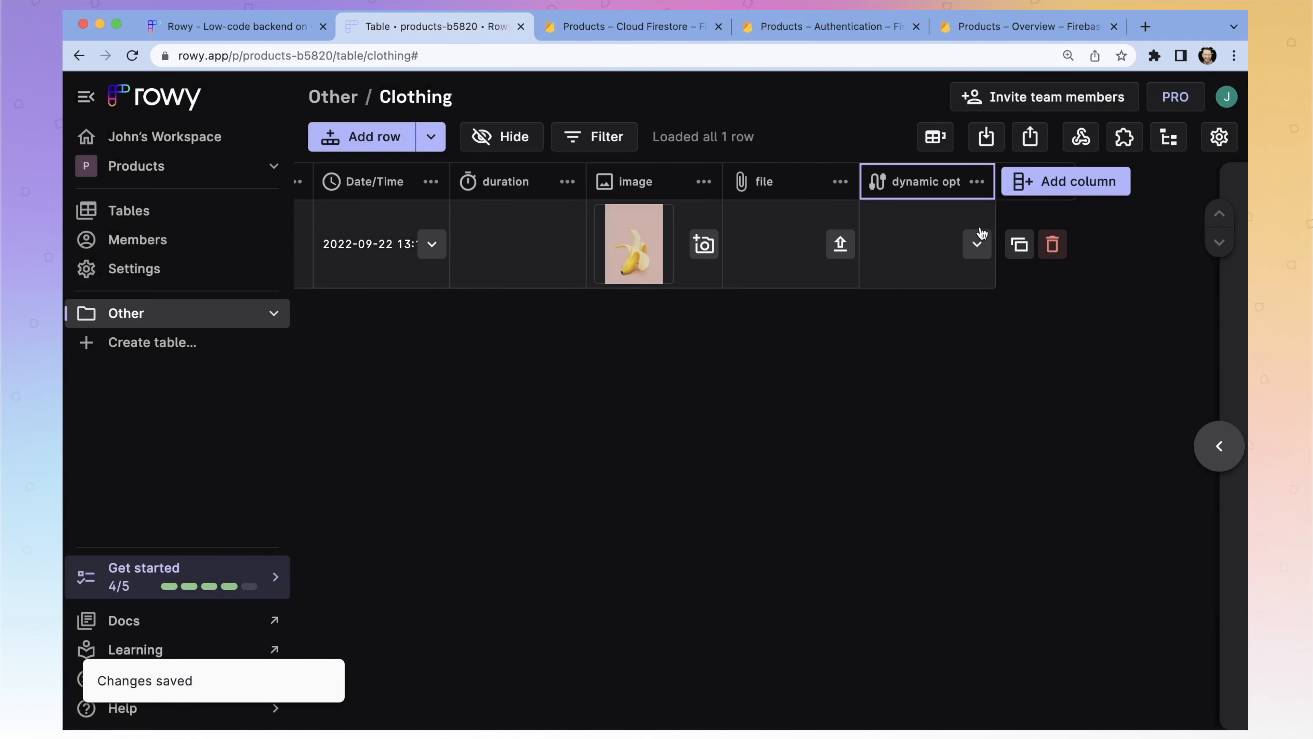
click(978, 239)
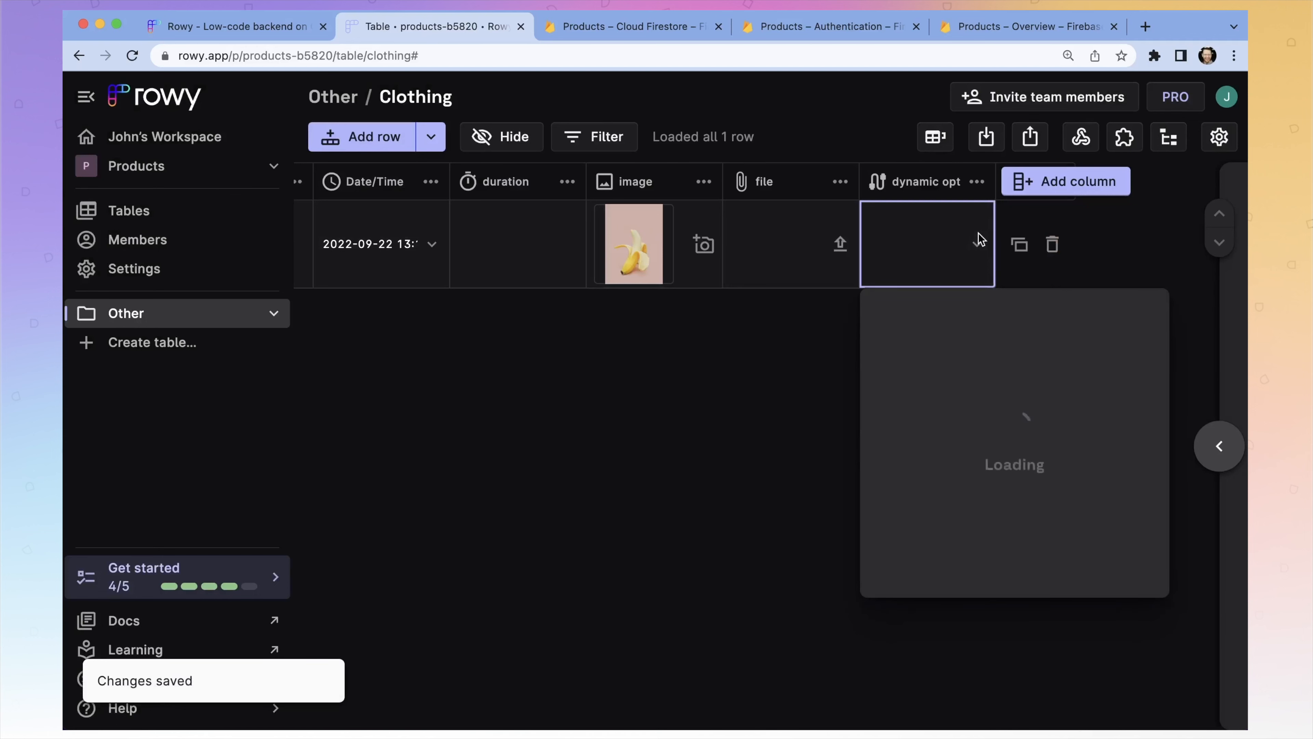
Step: Start the Rowy Run setup from the table's webhooks and open the Firebase Console from its Enable billing stage
click(1080, 137)
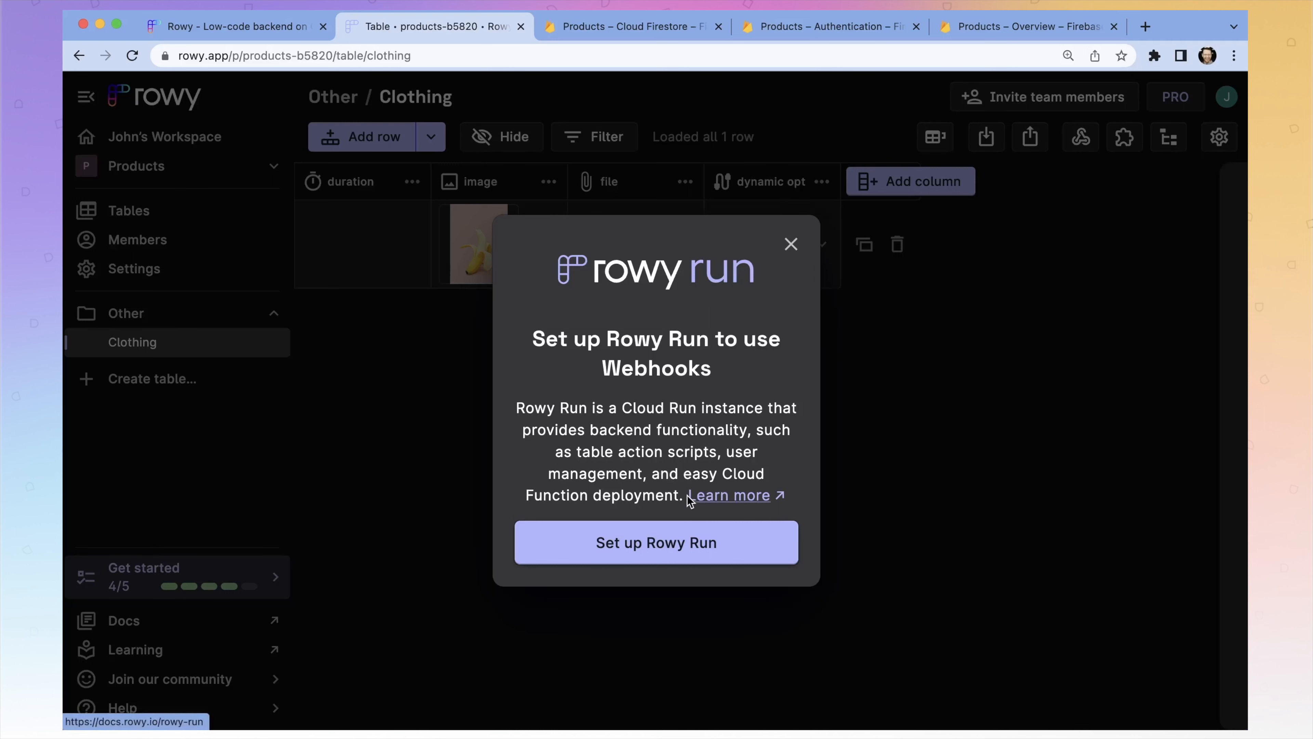
click(644, 553)
scroll(565, 434, up, 1)
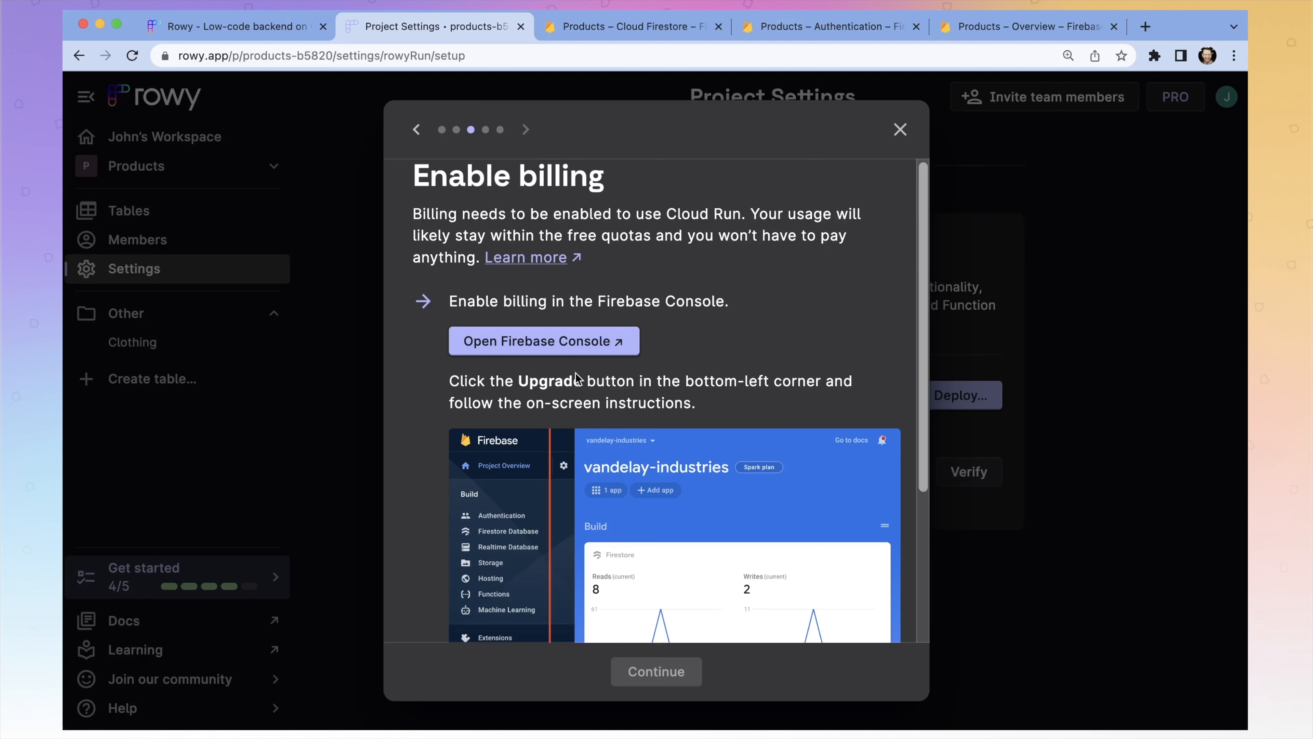
scroll(575, 381, down, 1)
click(549, 319)
Step: Upgrade the Firebase project to the Blaze plan and accept the Google Cloud Platform Terms of Service
scroll(549, 357, down, 1)
click(231, 669)
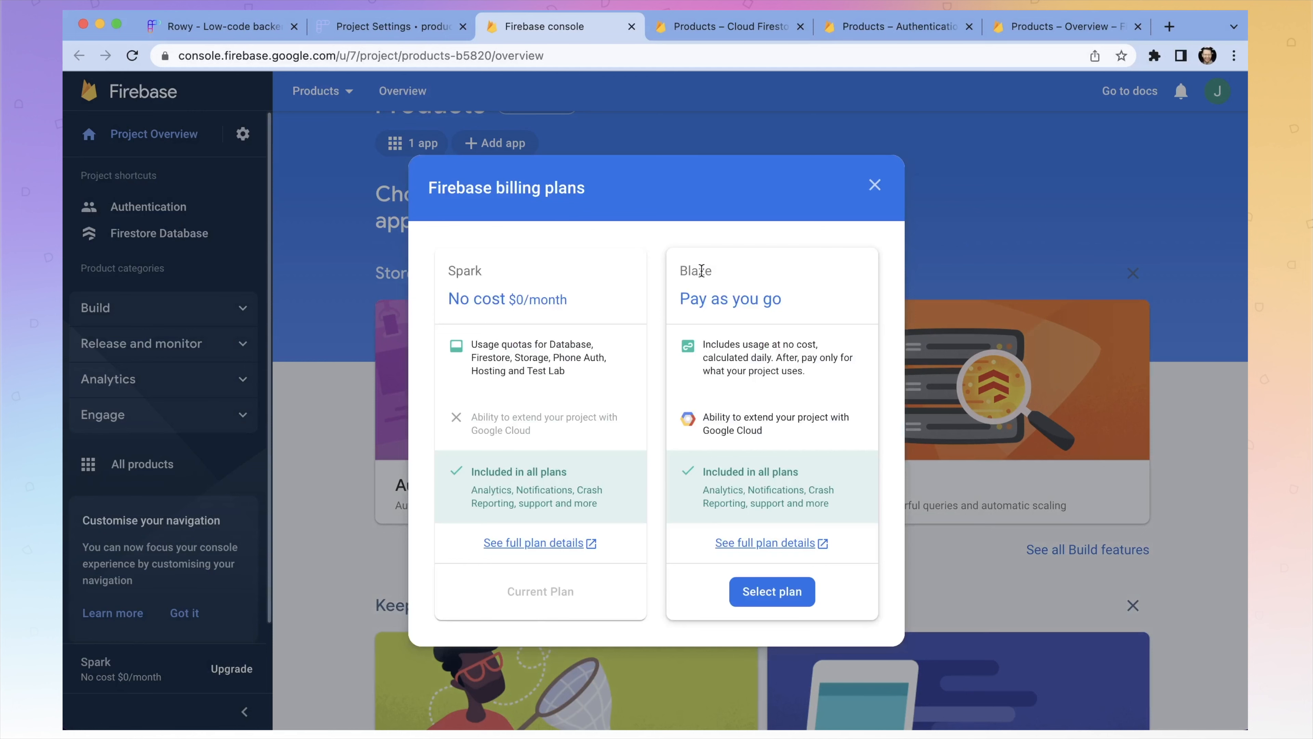
click(799, 591)
click(797, 564)
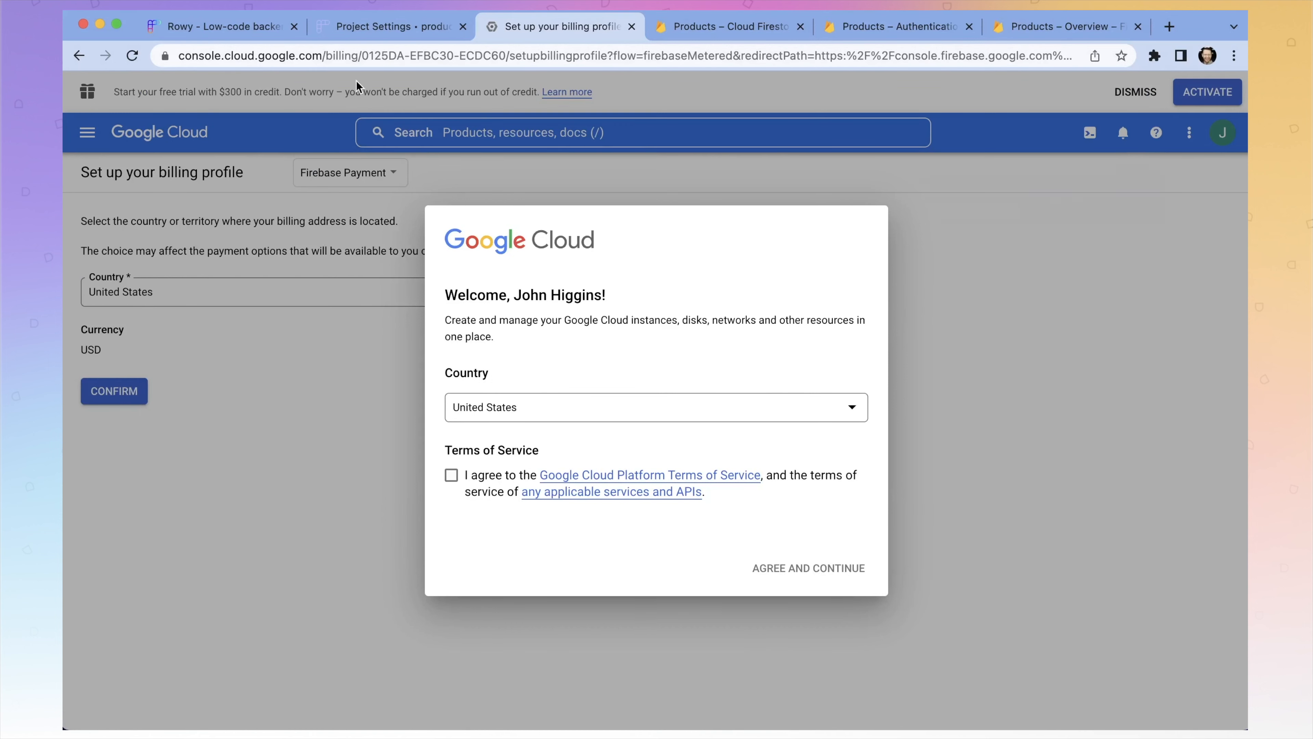
click(452, 475)
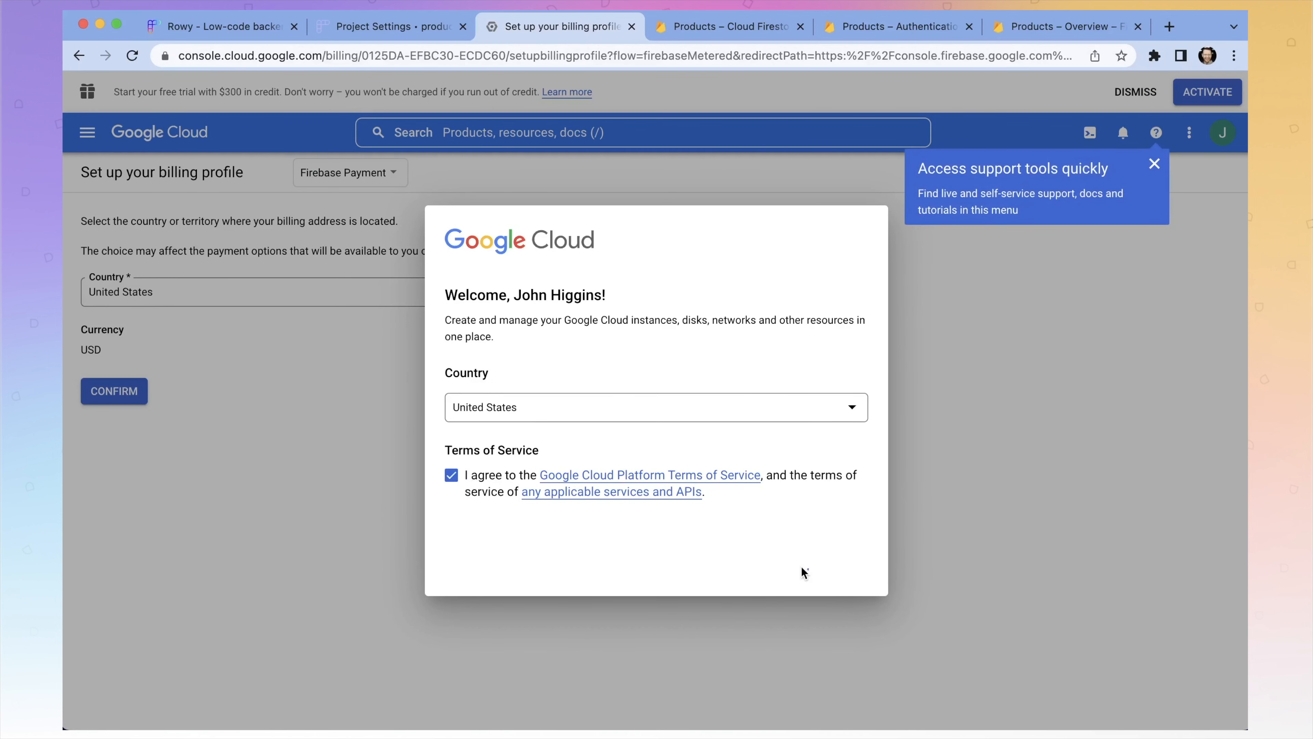
click(770, 567)
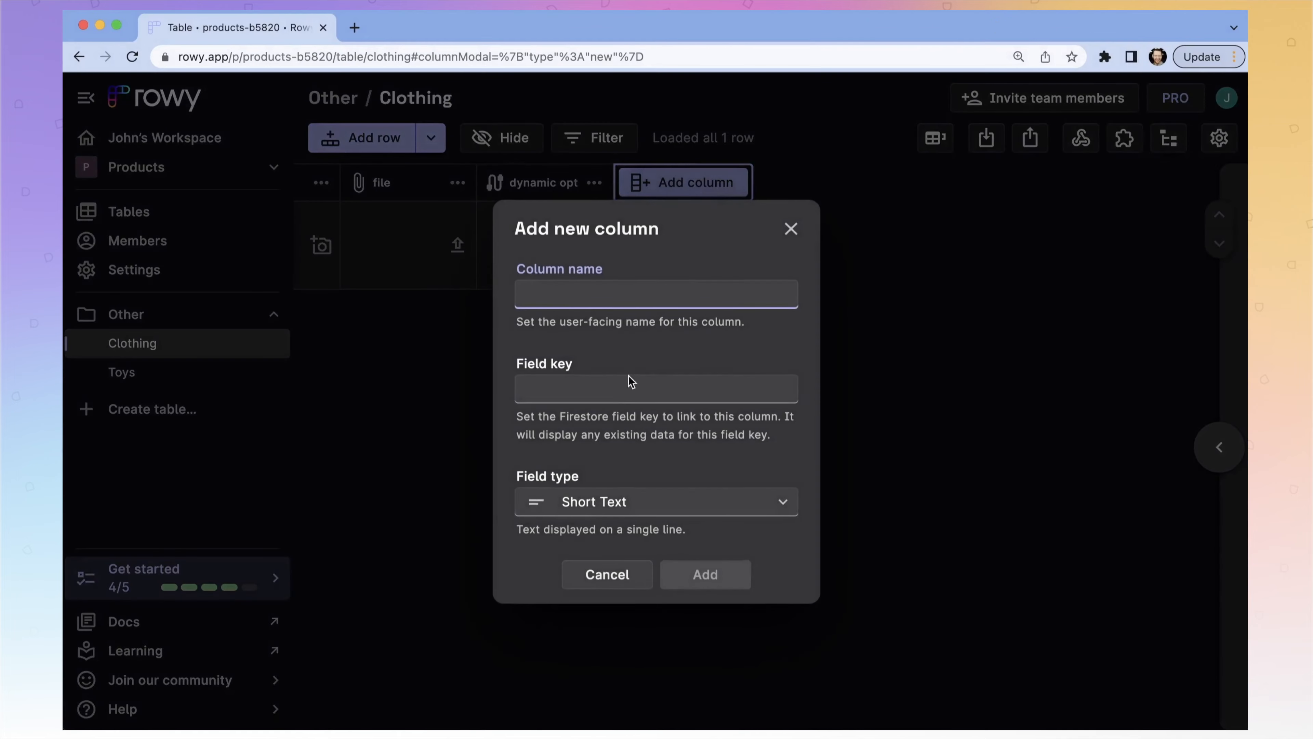
Step: Add a Reference column named Reference to the Clothing table
text(Refere)
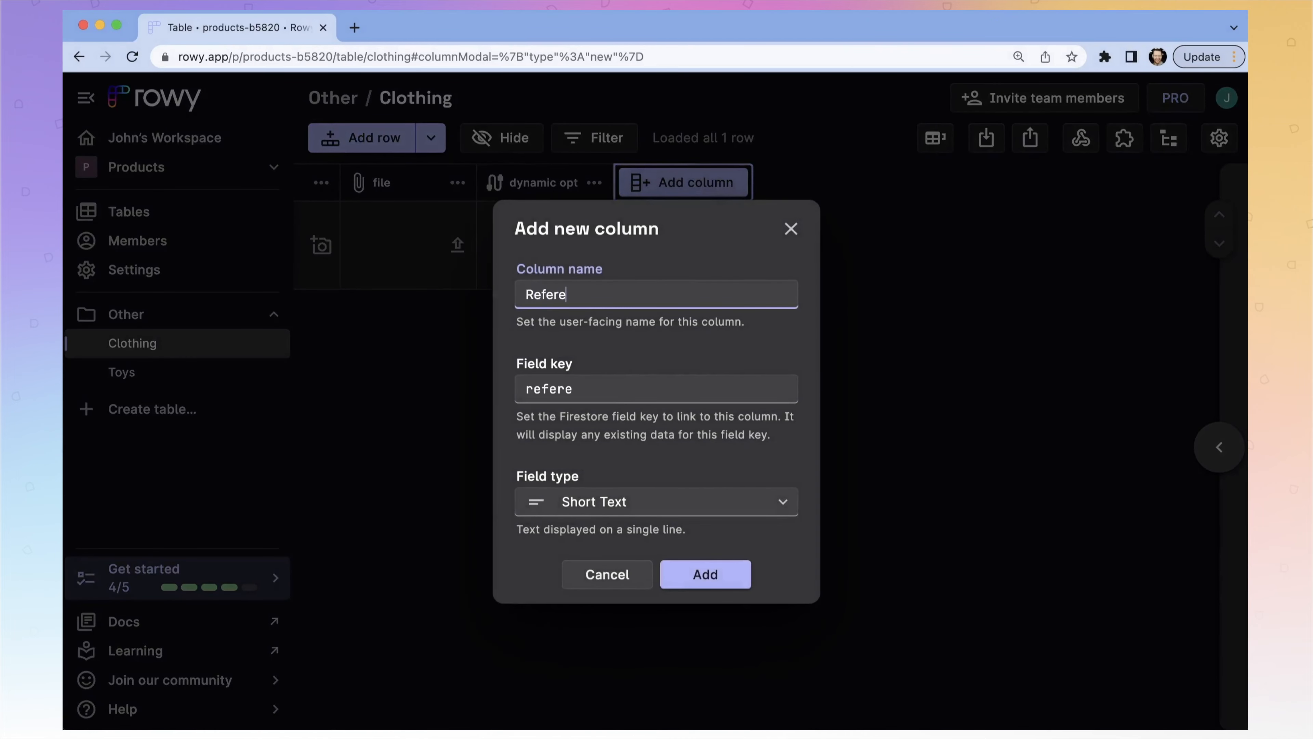
text(nce)
click(705, 573)
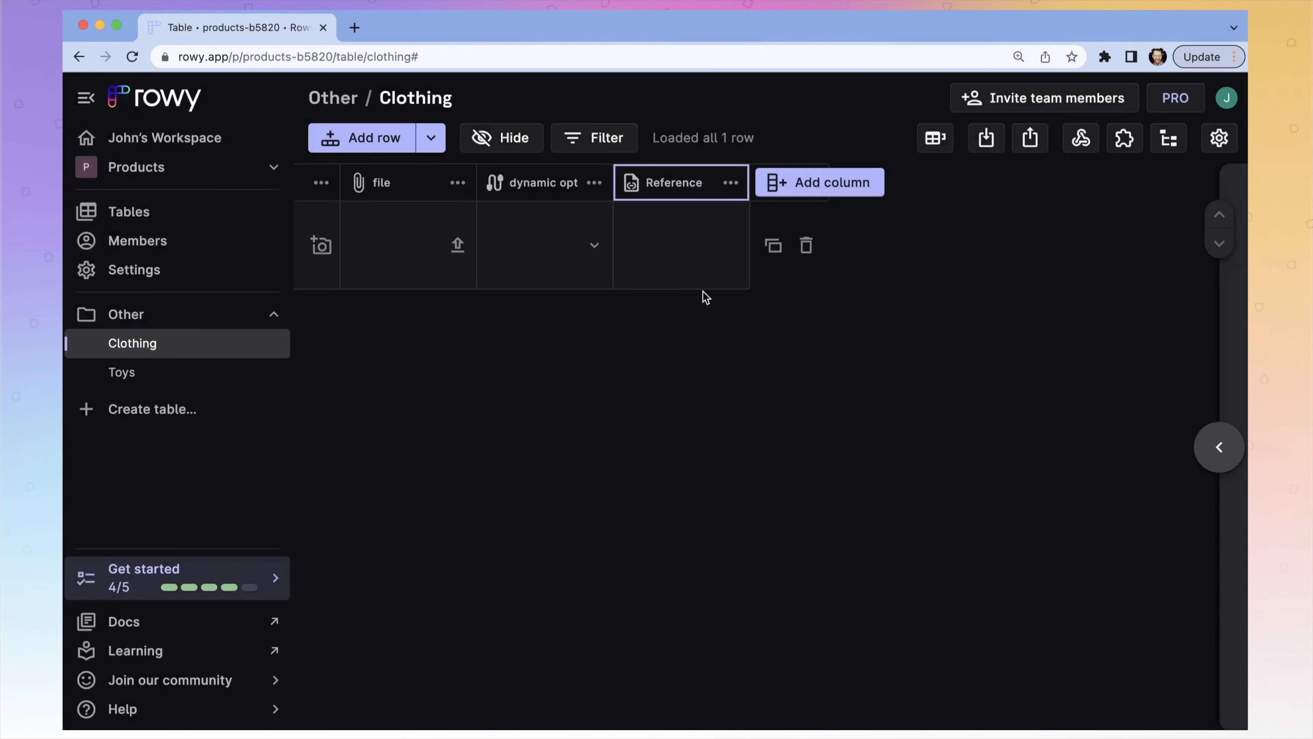
Step: Set the row's Reference field to its own document path, clothing/zzzzzzzzzzzzzzzzzzzy, in the row details
click(697, 256)
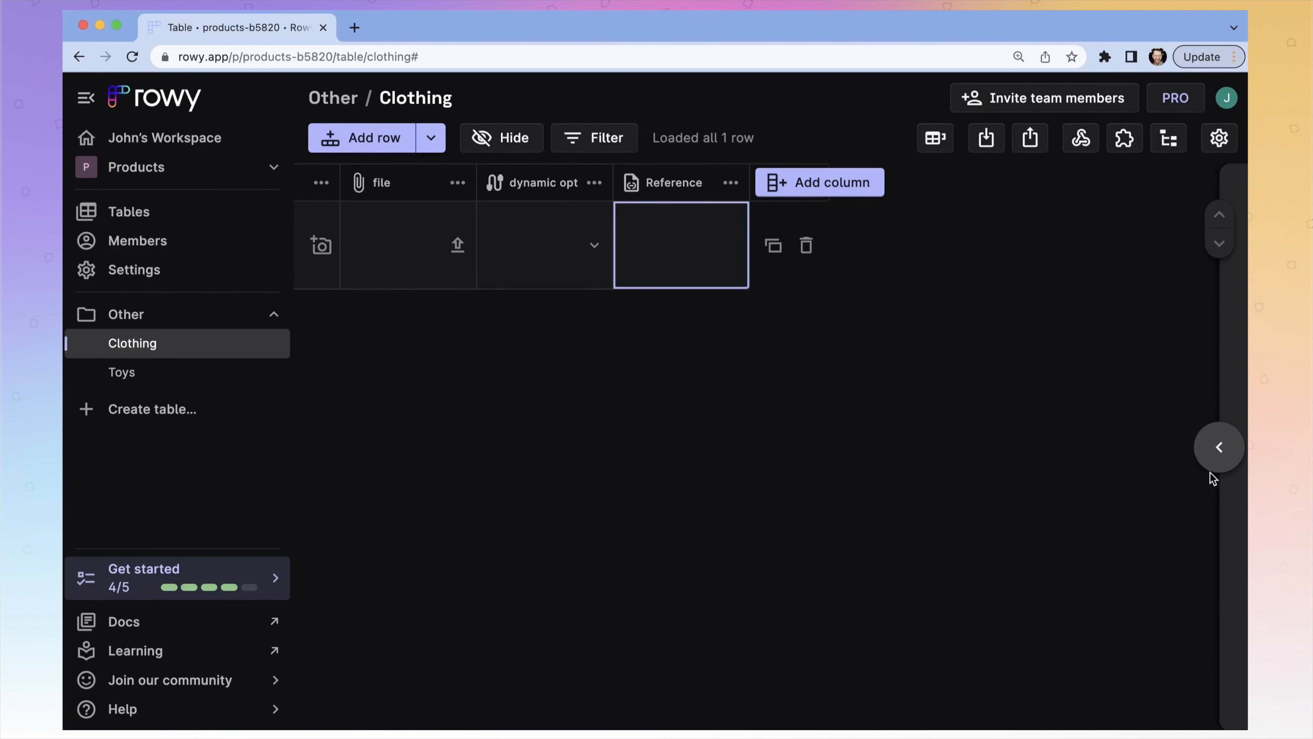
click(1227, 466)
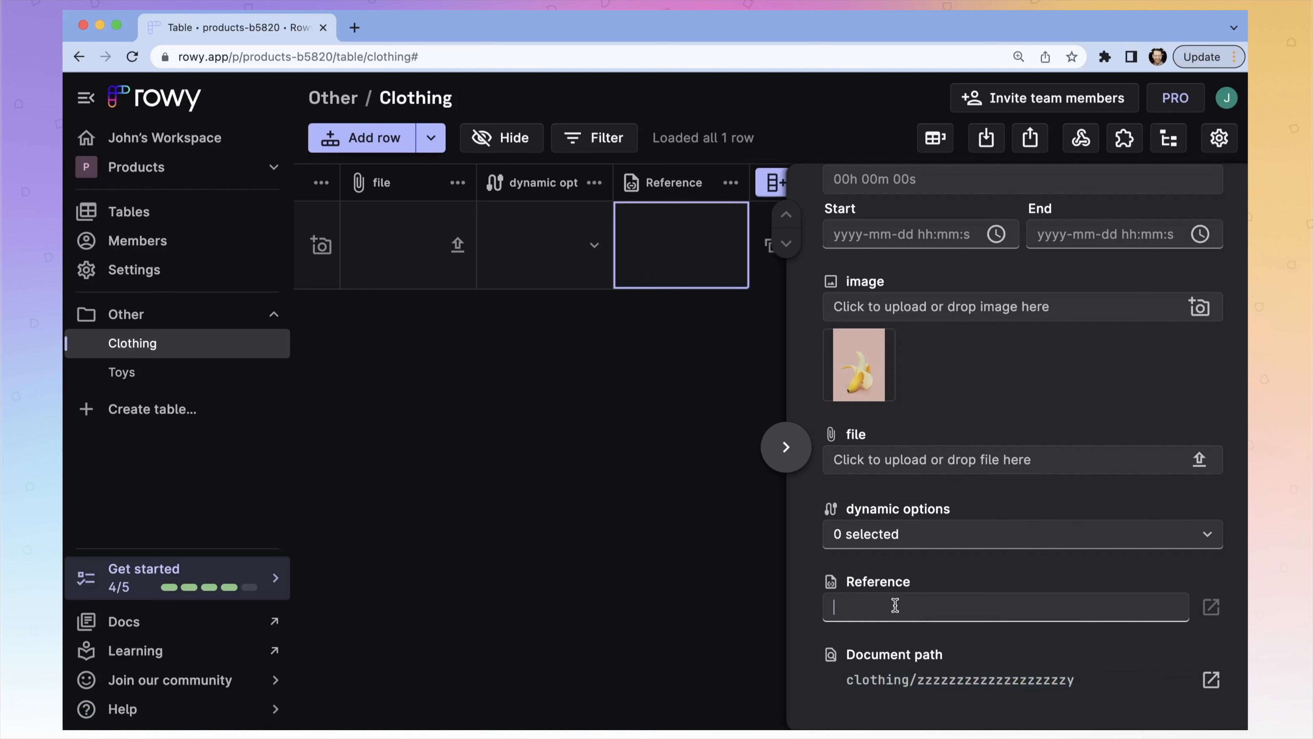
text(clothing/zzzzzzzzzzzzzzzzzzzy)
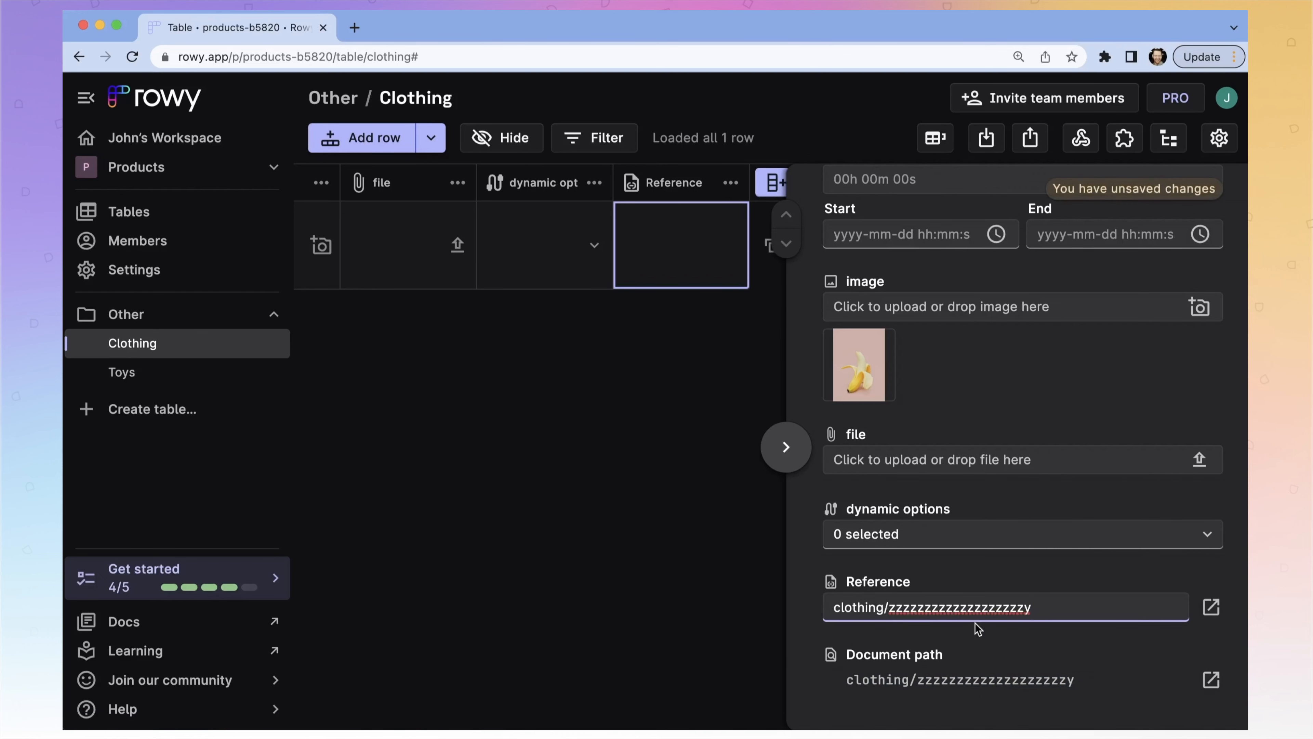
click(1017, 651)
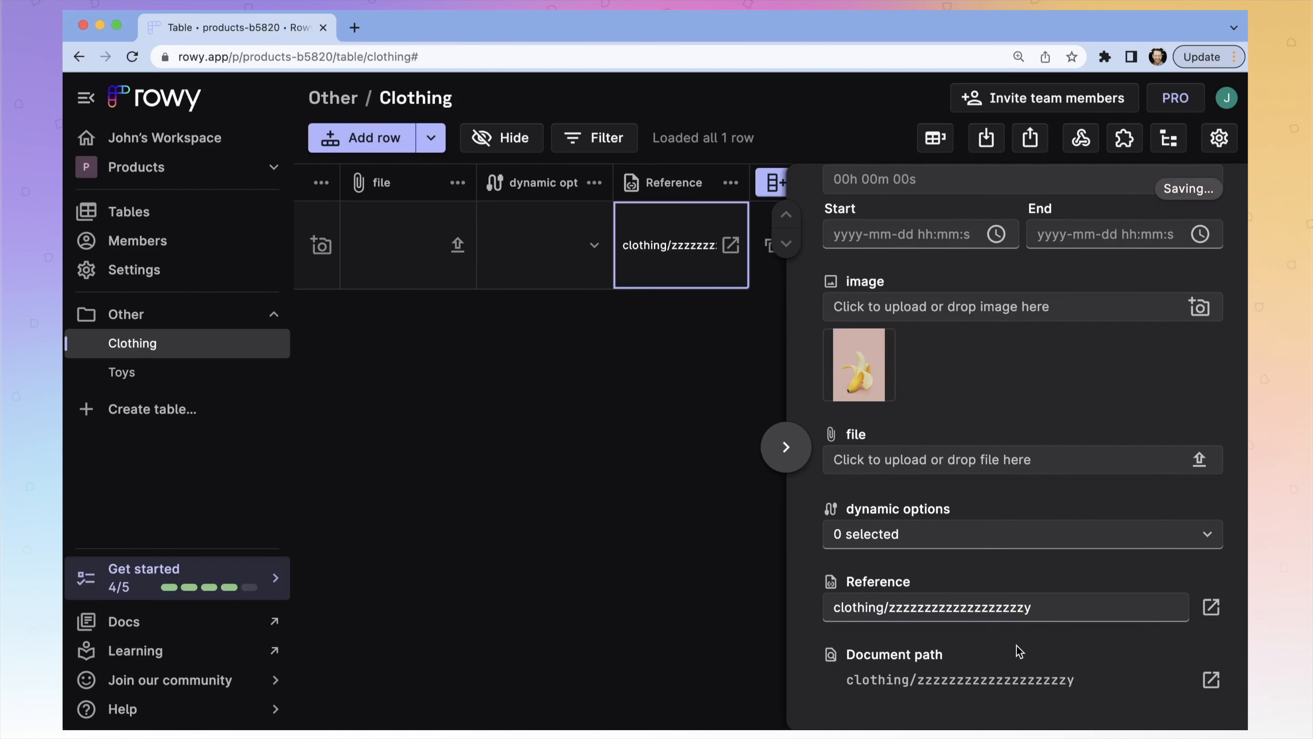
click(785, 447)
Step: Add a Connect Table (Alpha) column named Table and proceed to its configuration
click(819, 182)
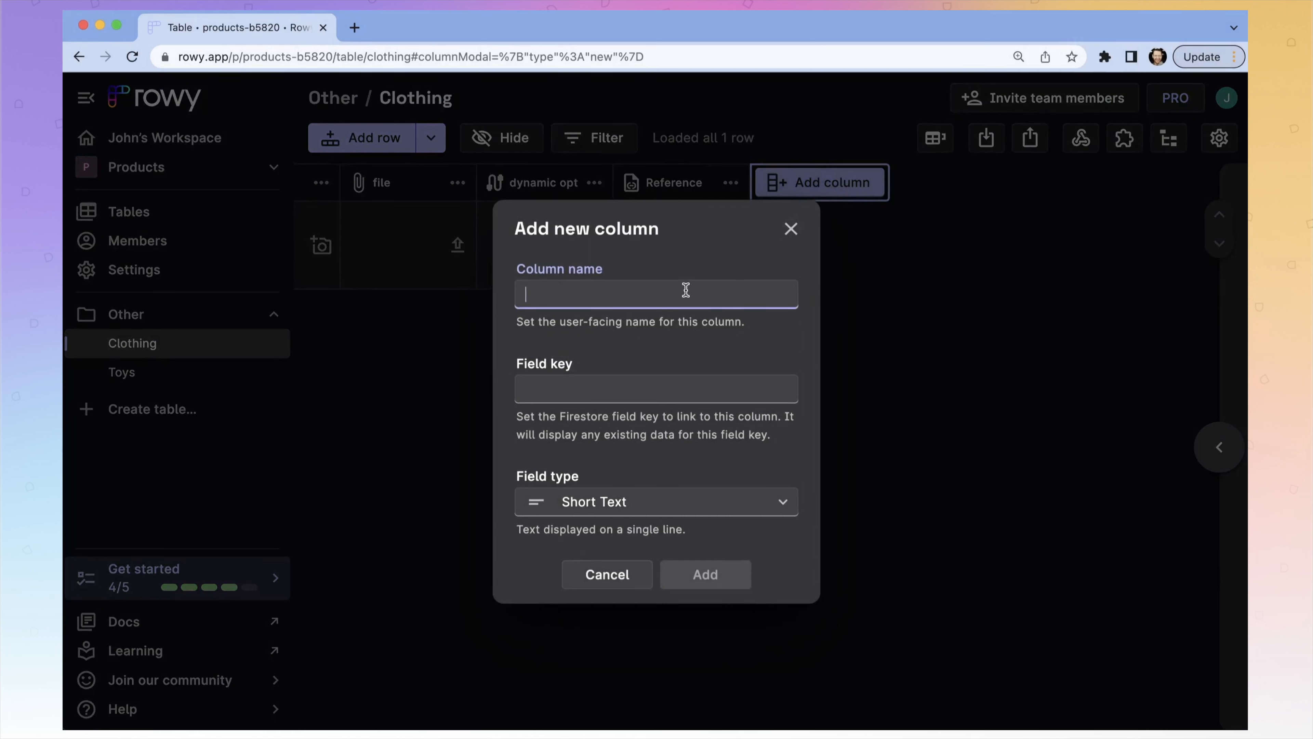
text(Table)
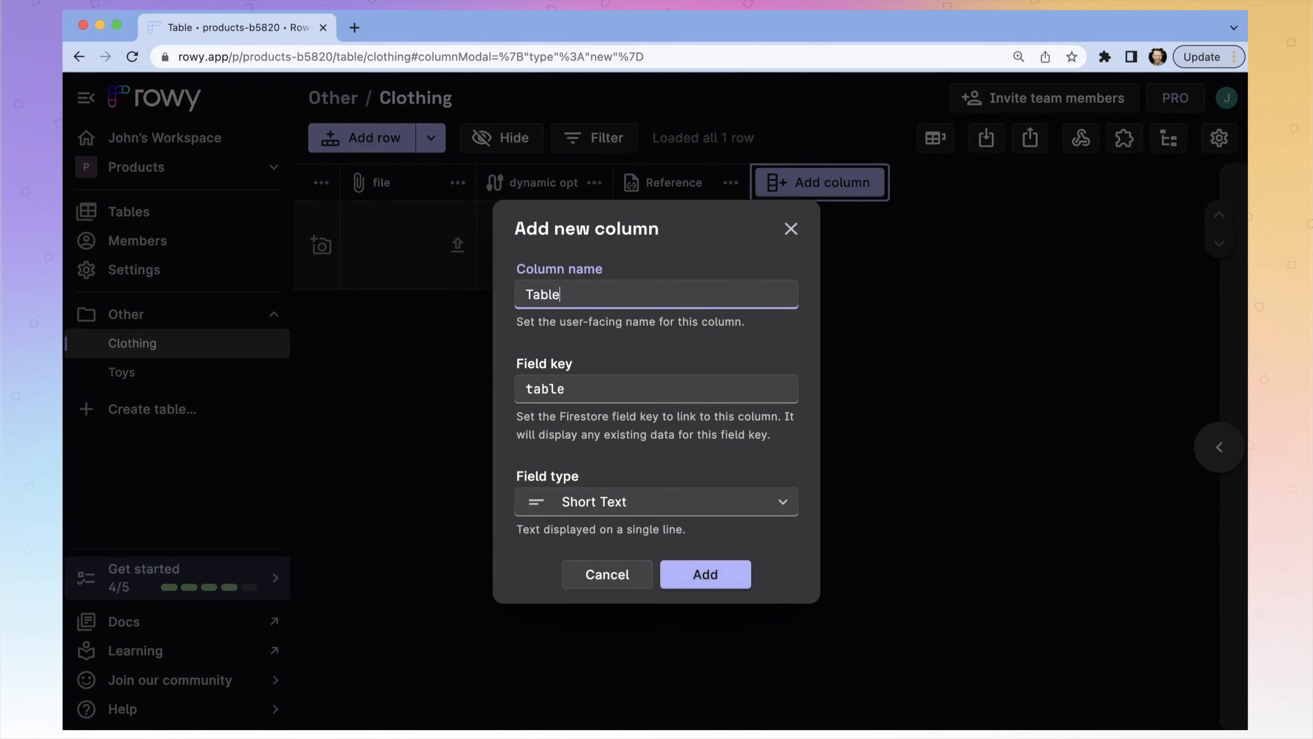
click(656, 502)
scroll(653, 496, down, 10)
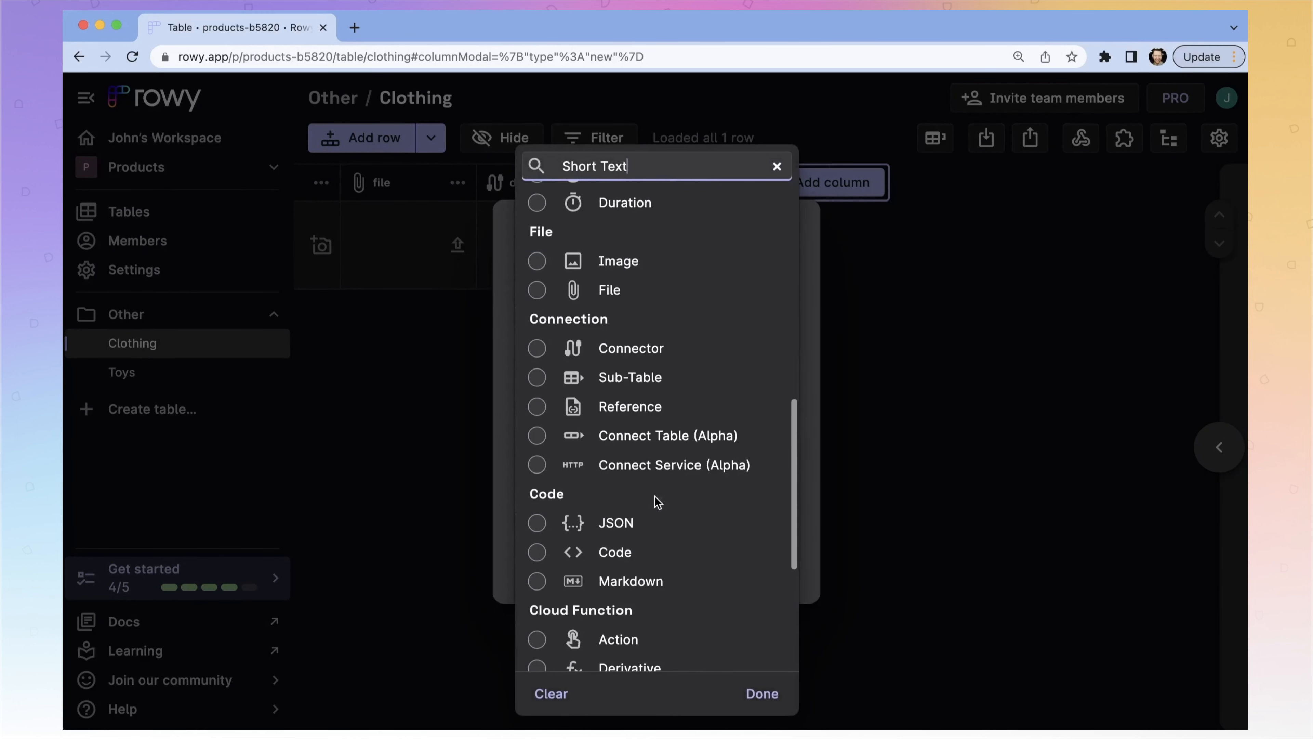
click(634, 445)
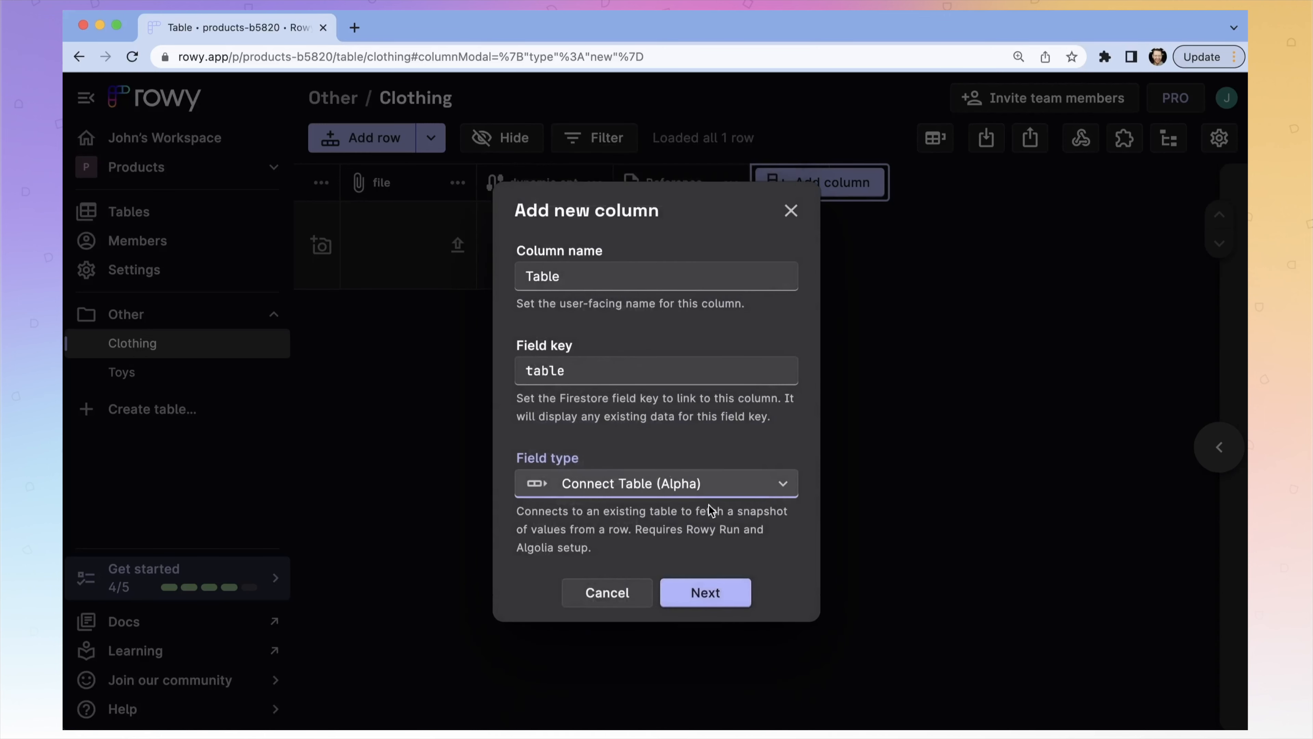
click(723, 590)
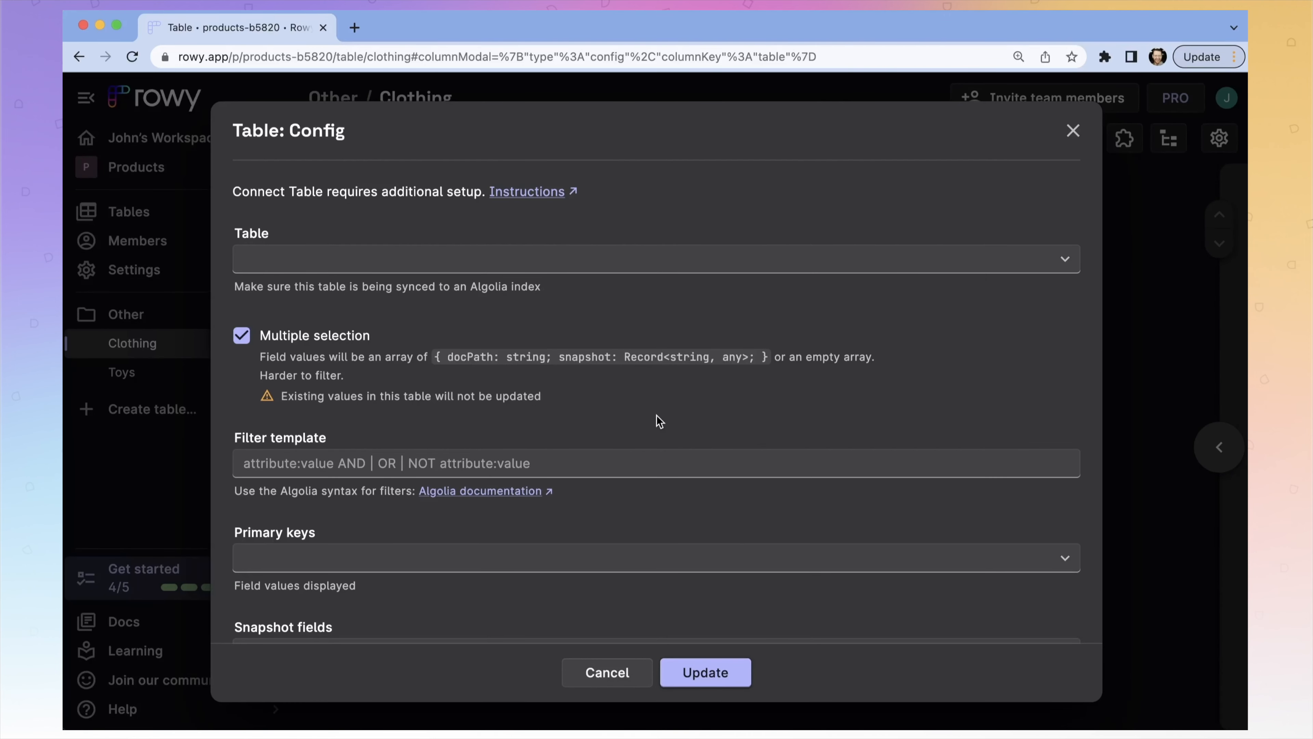
Step: Try choosing Toys as the Table column's connected table, review the remaining configuration fields, and discard the configuration
click(540, 258)
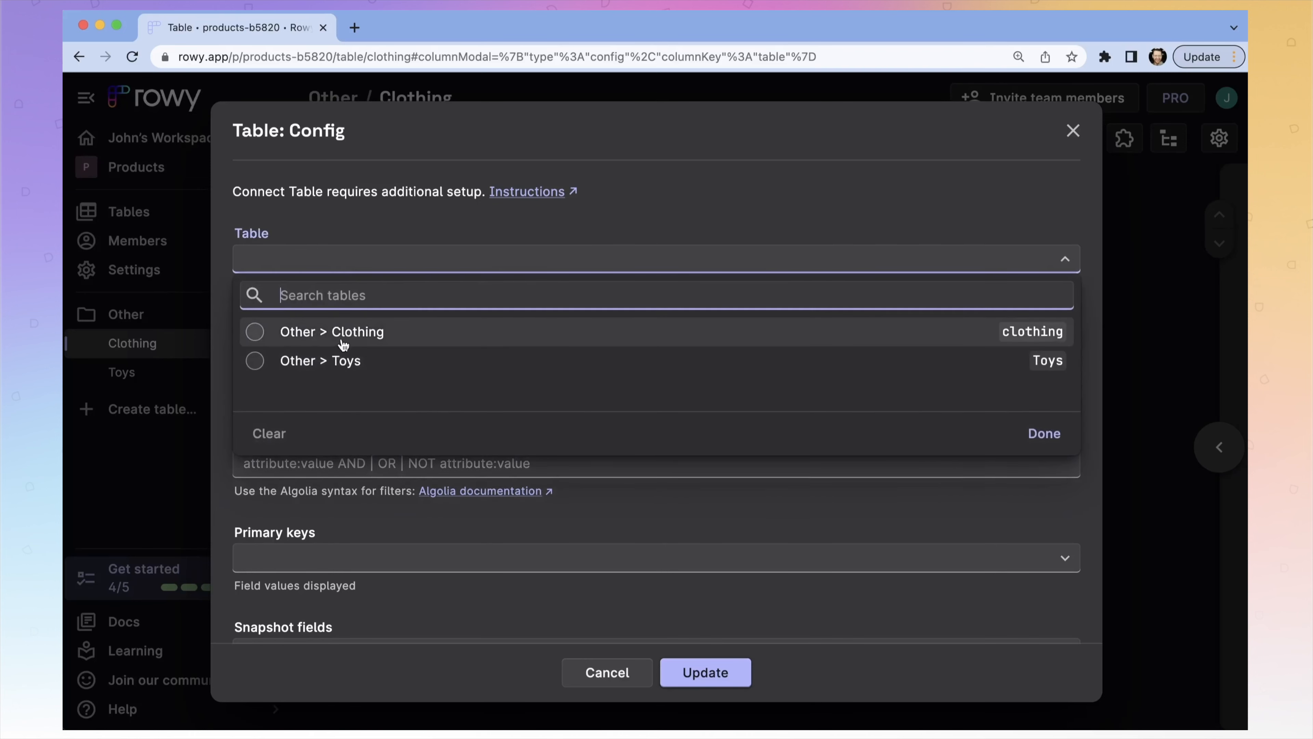
click(254, 360)
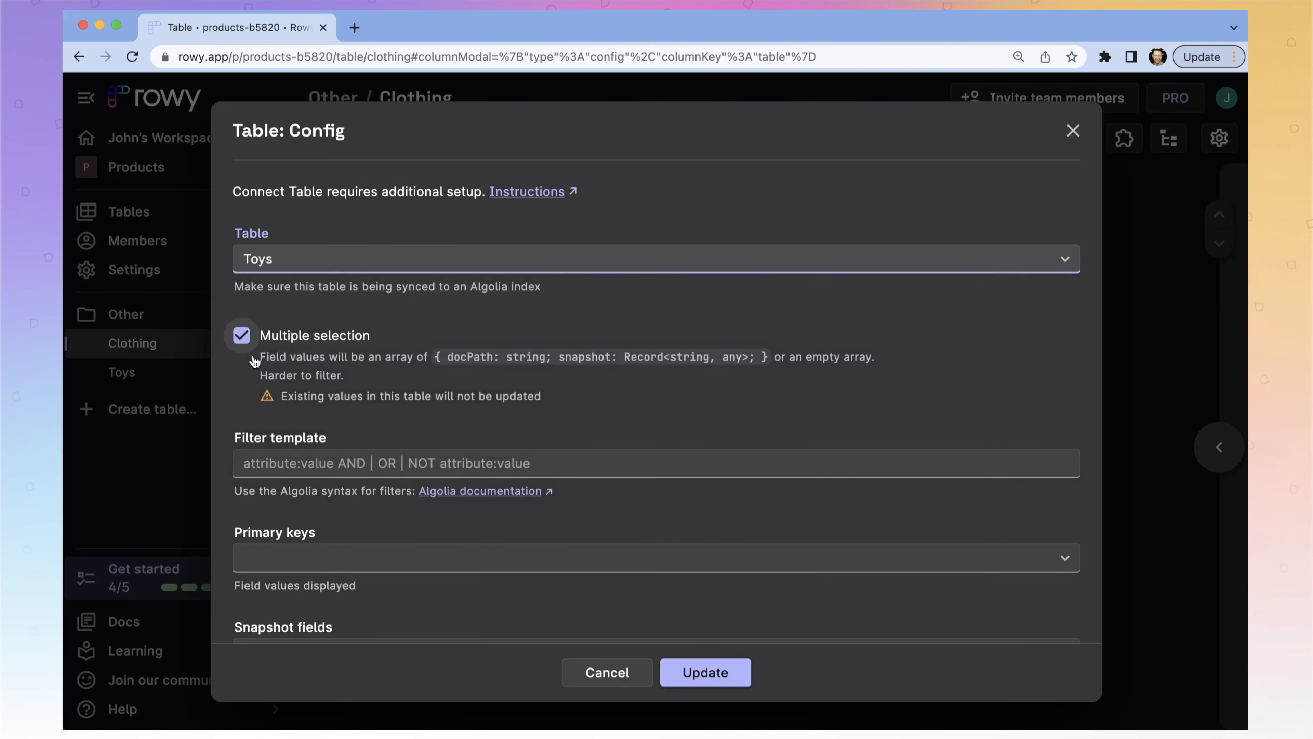
scroll(663, 393, down, 5)
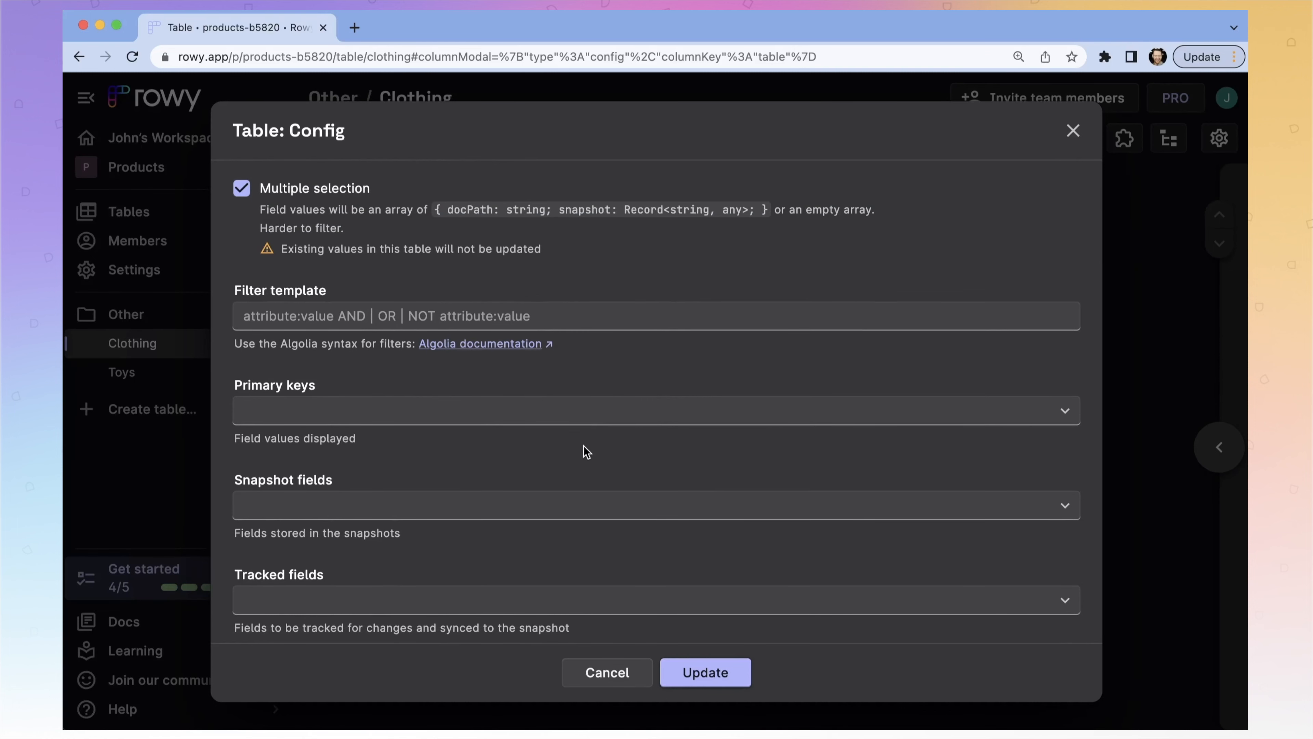
scroll(583, 445, up, 5)
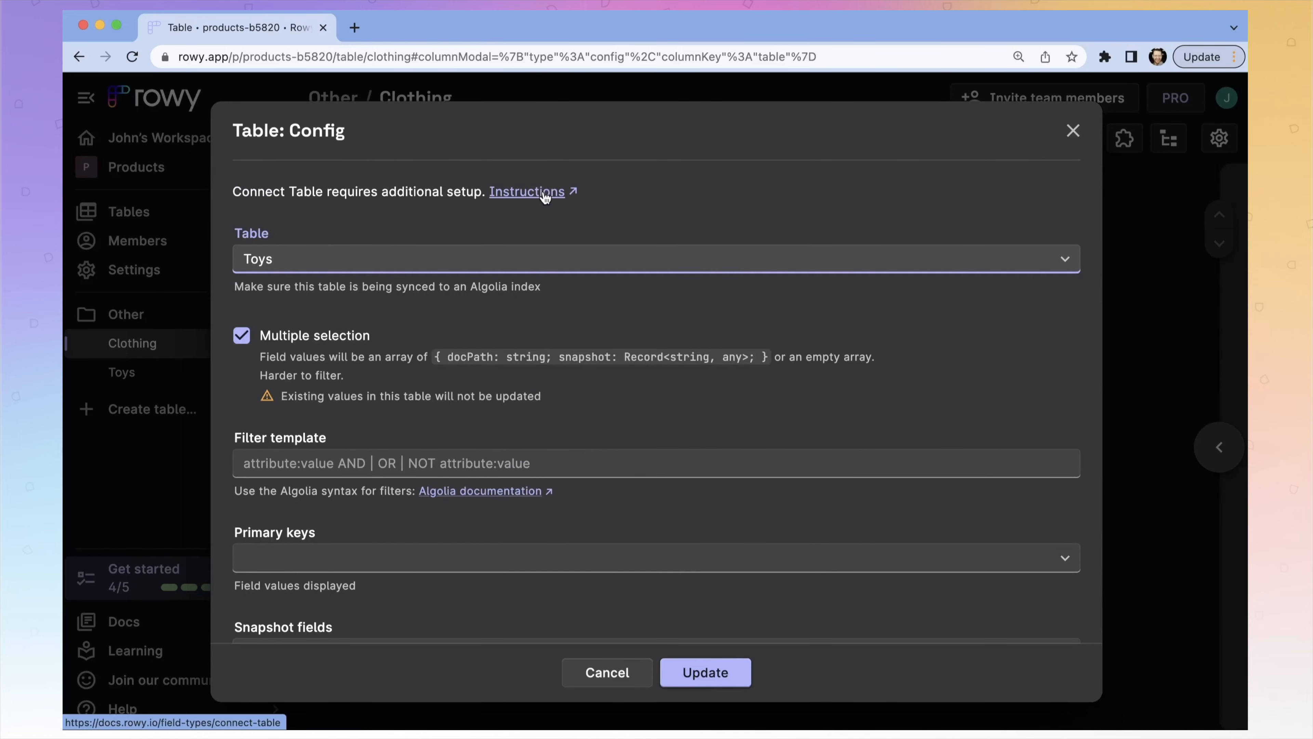
click(593, 680)
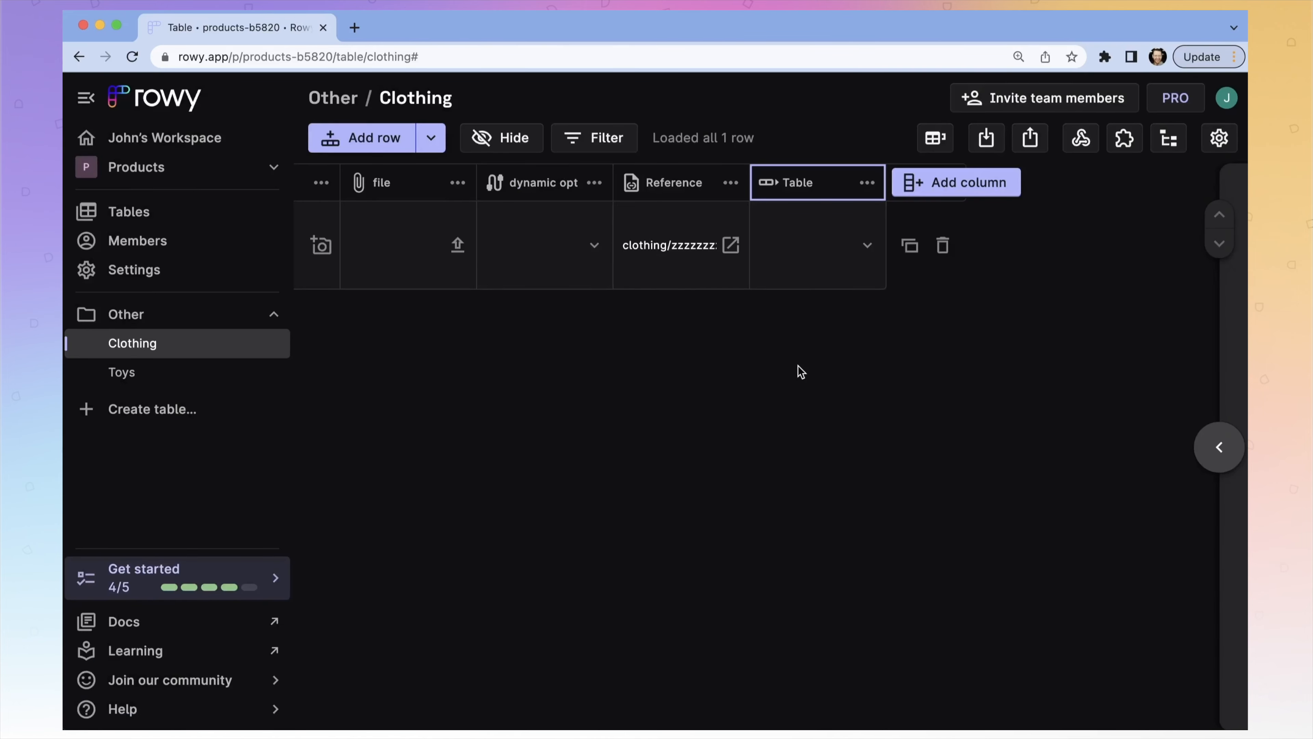
Step: Add a JSON column named json to the Clothing table
click(988, 187)
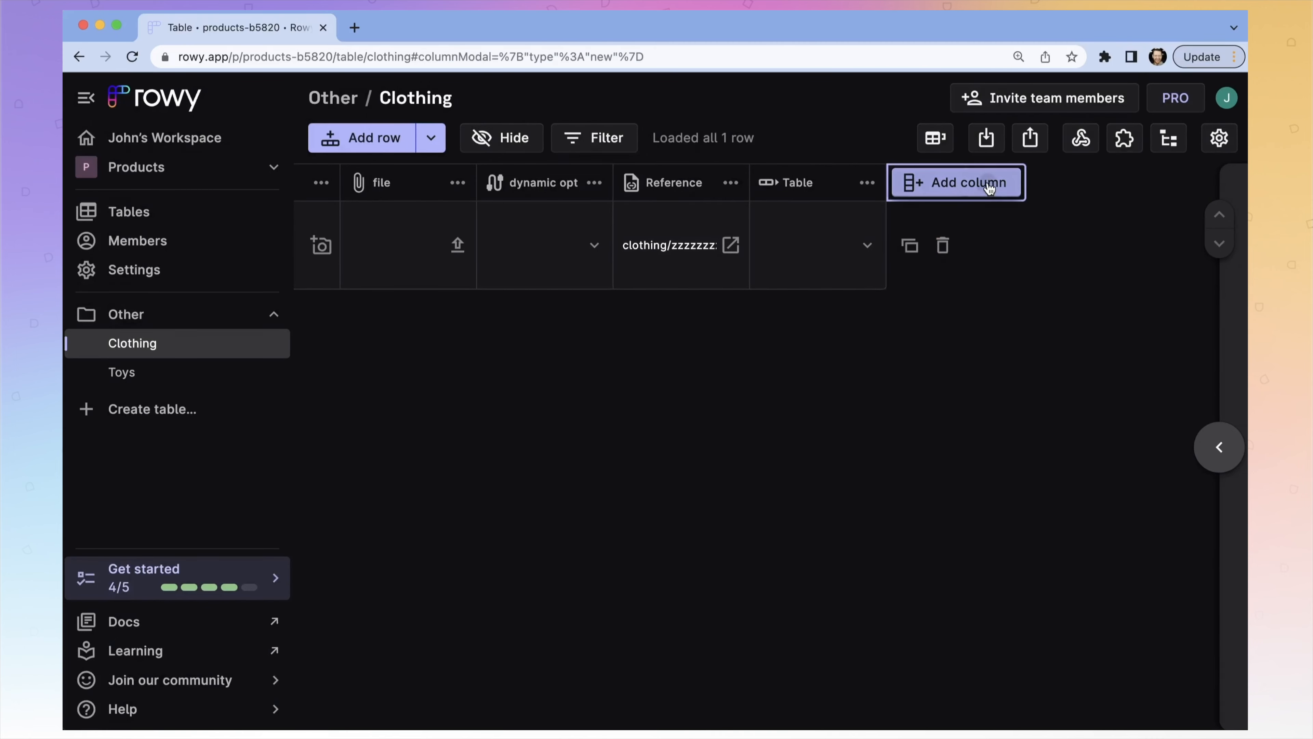
text(json)
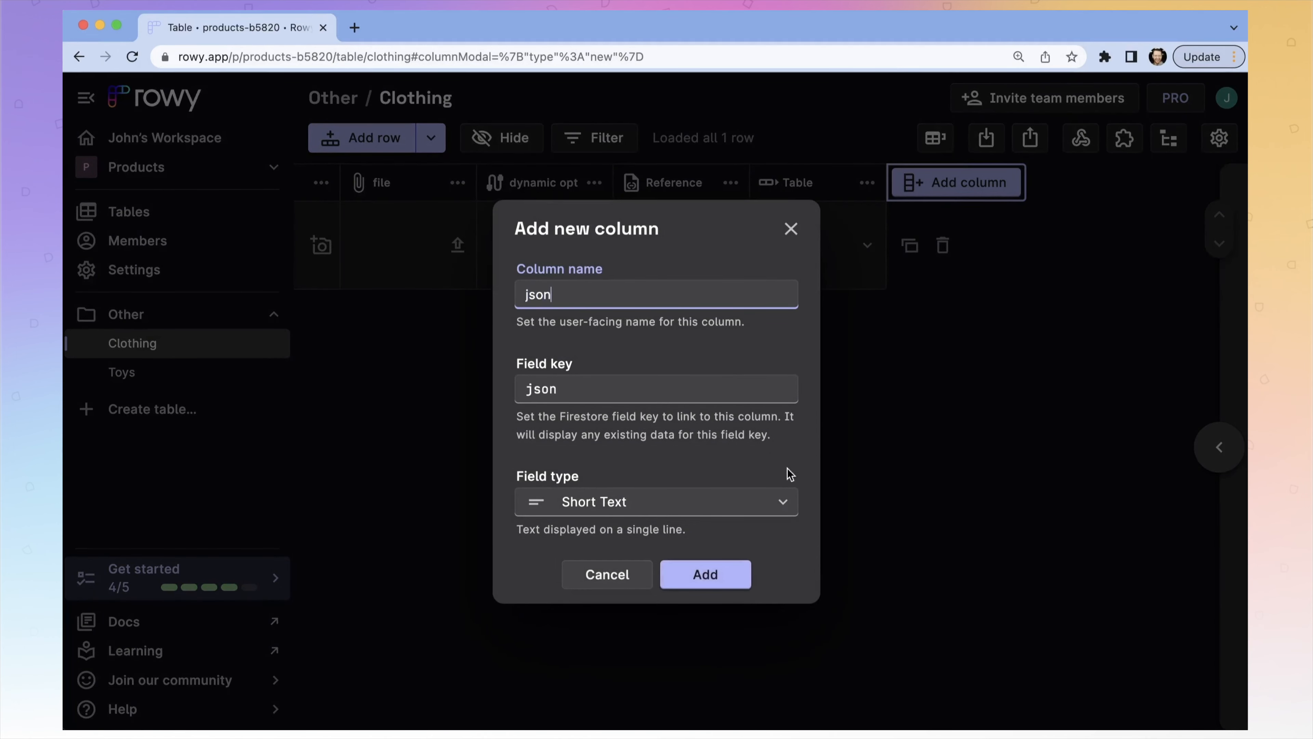
click(763, 495)
scroll(763, 494, up, 1)
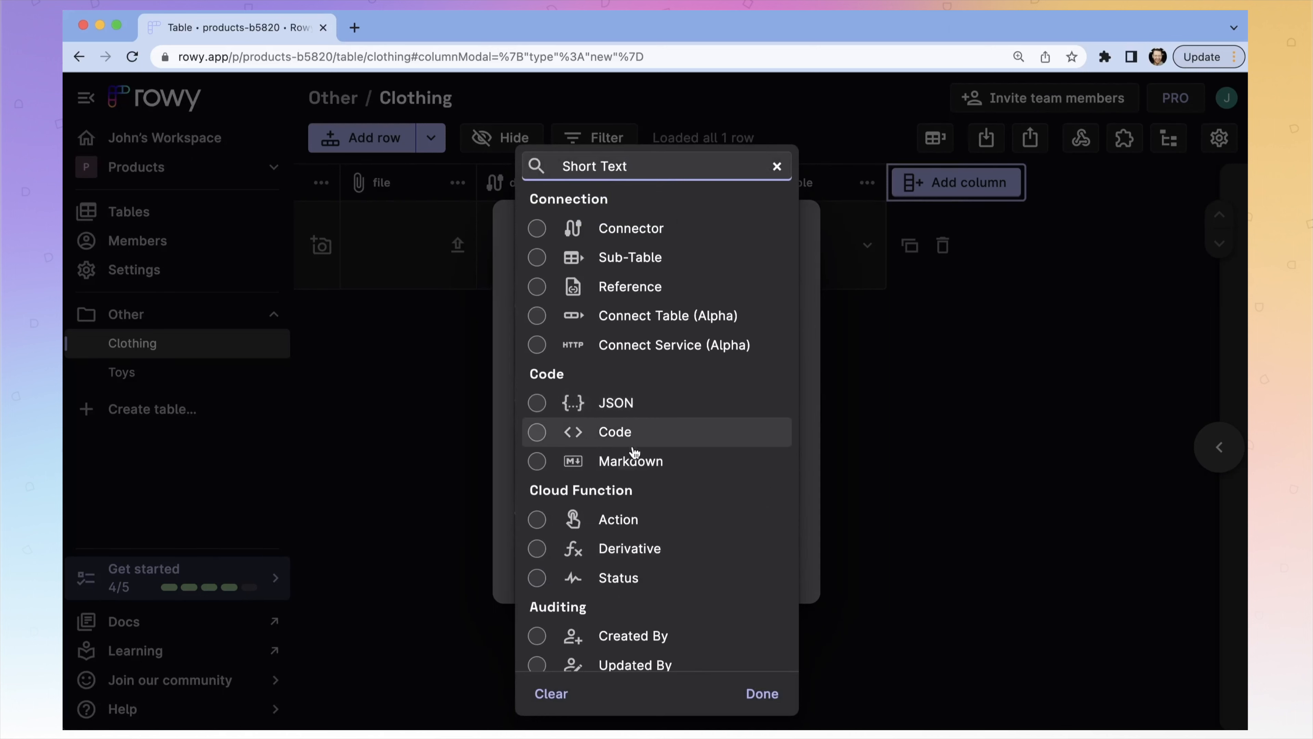
click(614, 409)
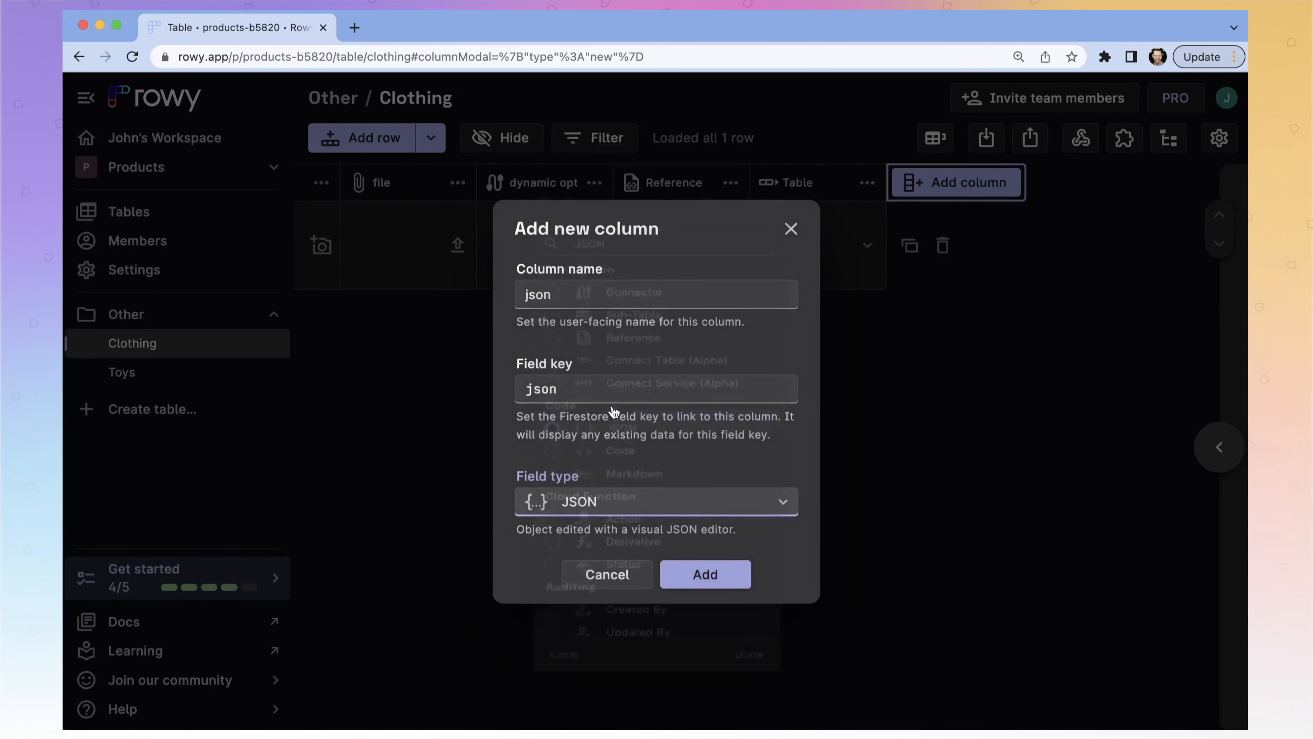
click(704, 575)
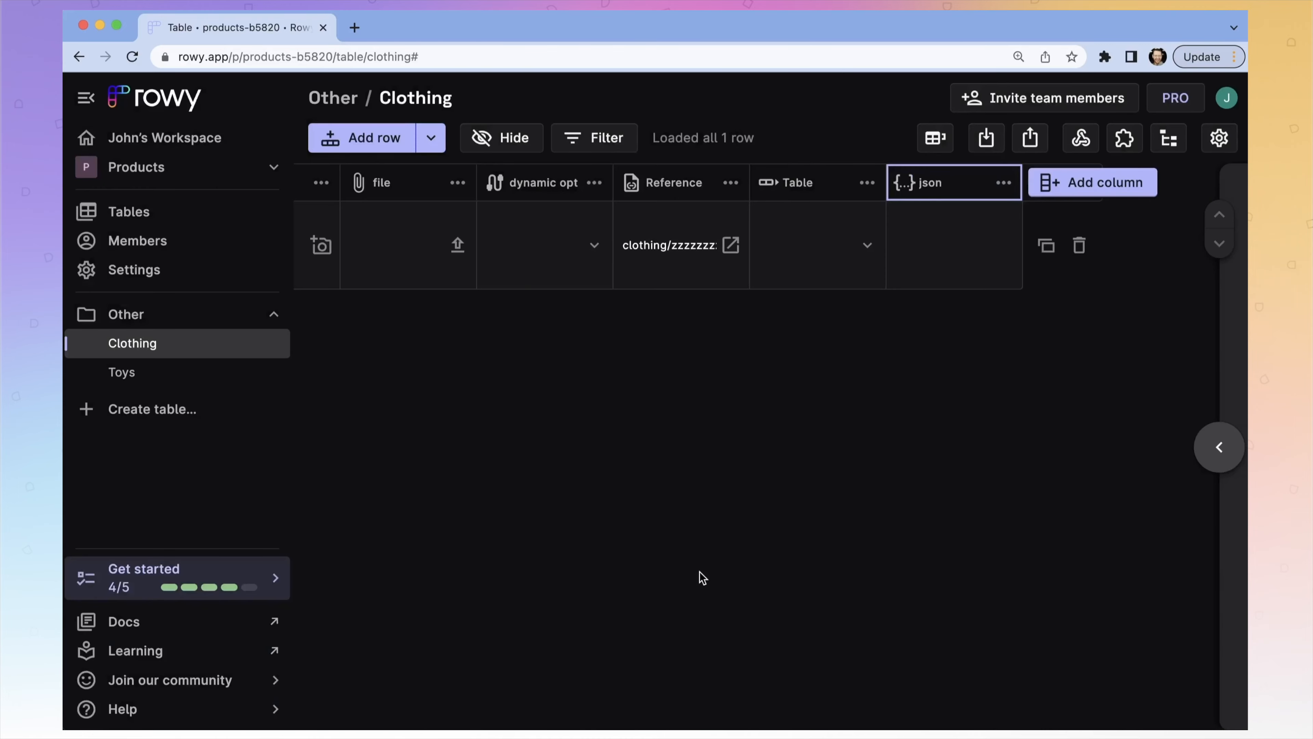
Step: Enter a name key with a person's first name as its value in the code of the row's json field
click(1218, 446)
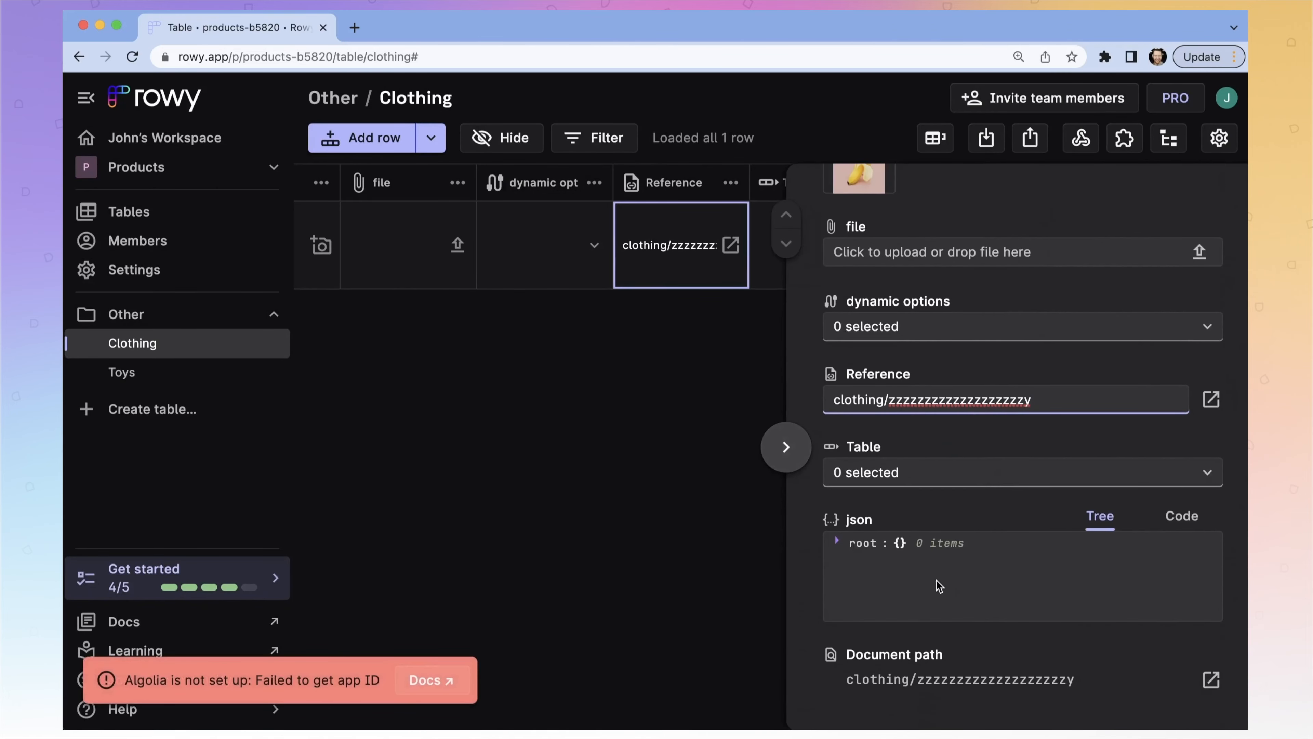
click(938, 582)
mouse_move(879, 543)
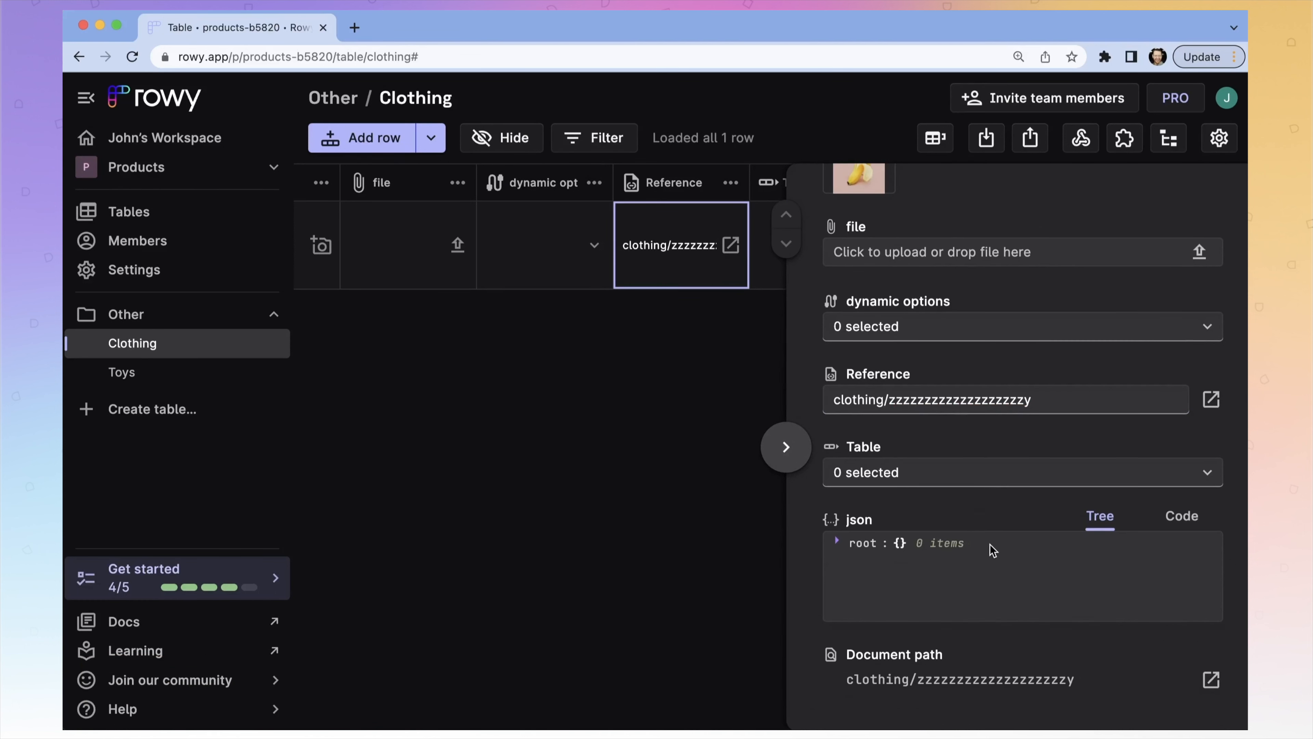
click(1181, 516)
click(896, 550)
click(896, 540)
key(Return)
text("name":"bill")
Step: View the row's json field as a tree, open its name value for editing, and cancel the edit
click(1100, 516)
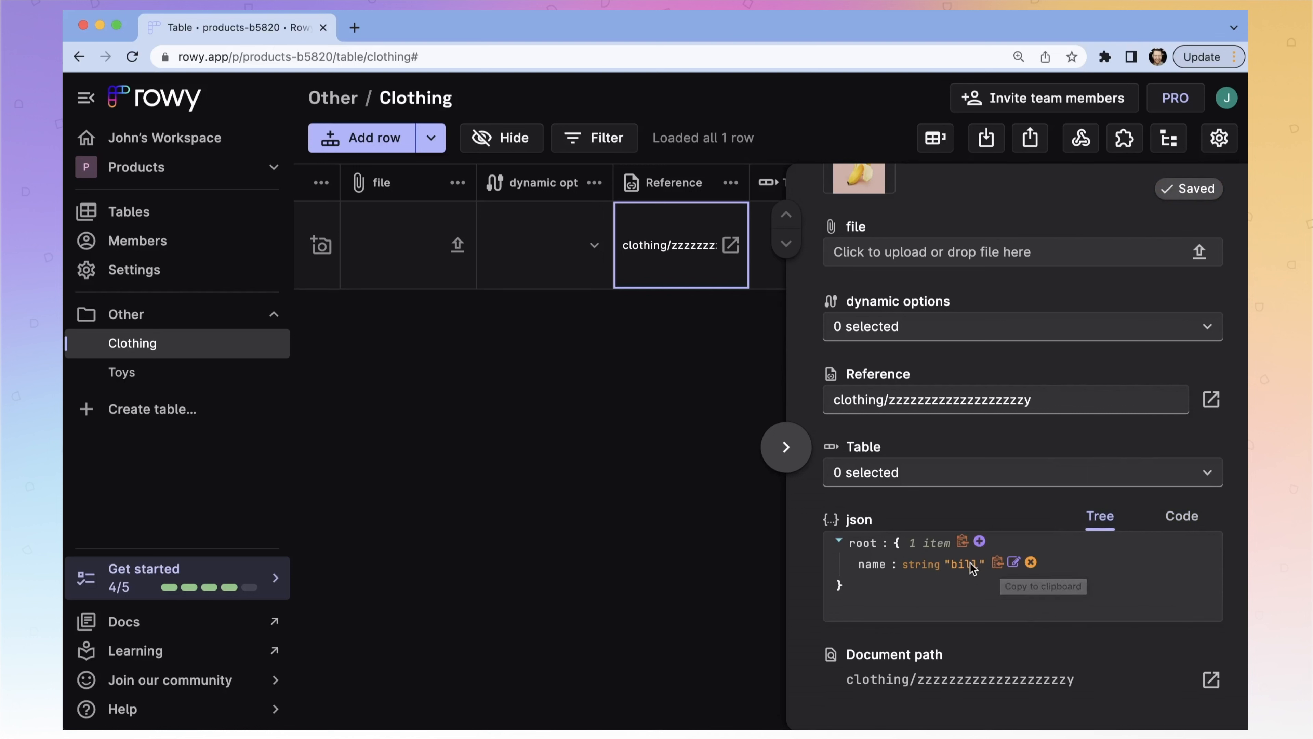
click(998, 566)
click(1010, 563)
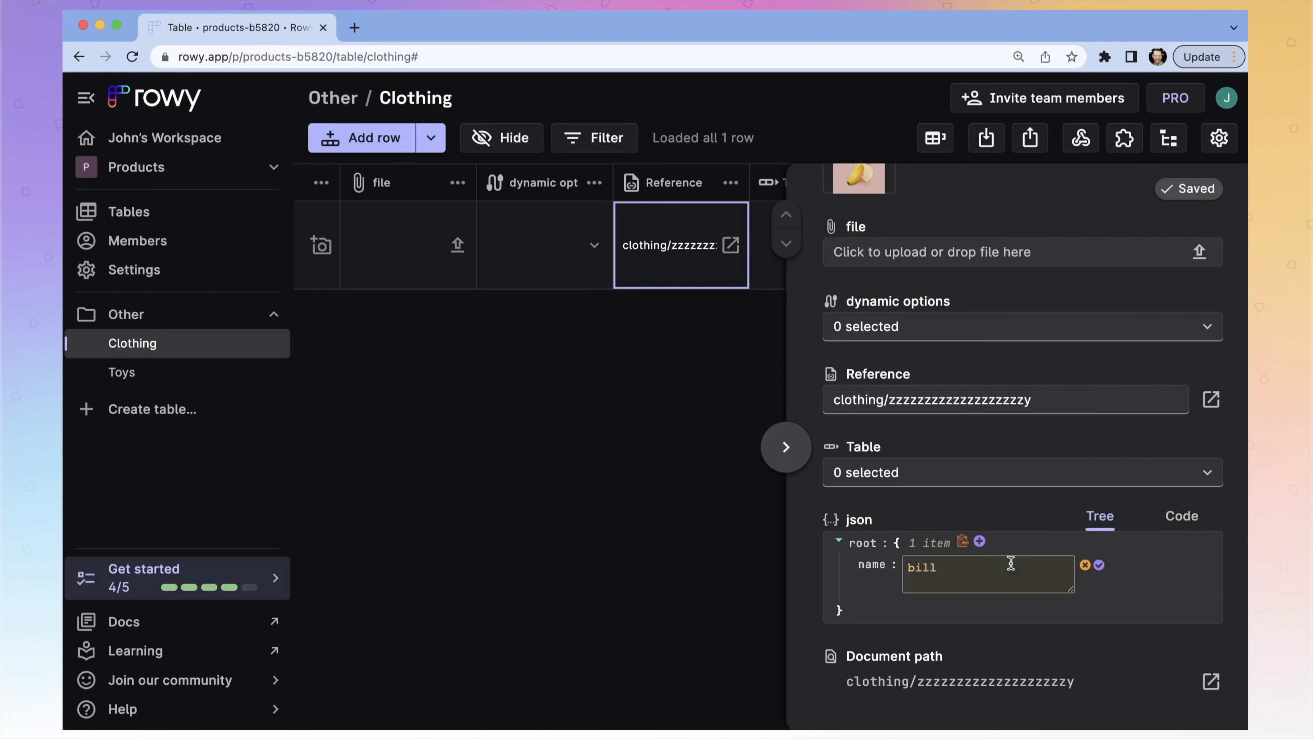
click(1084, 565)
Step: Add a Code column named code to the Clothing table and enter d in the row's code cell
click(1092, 182)
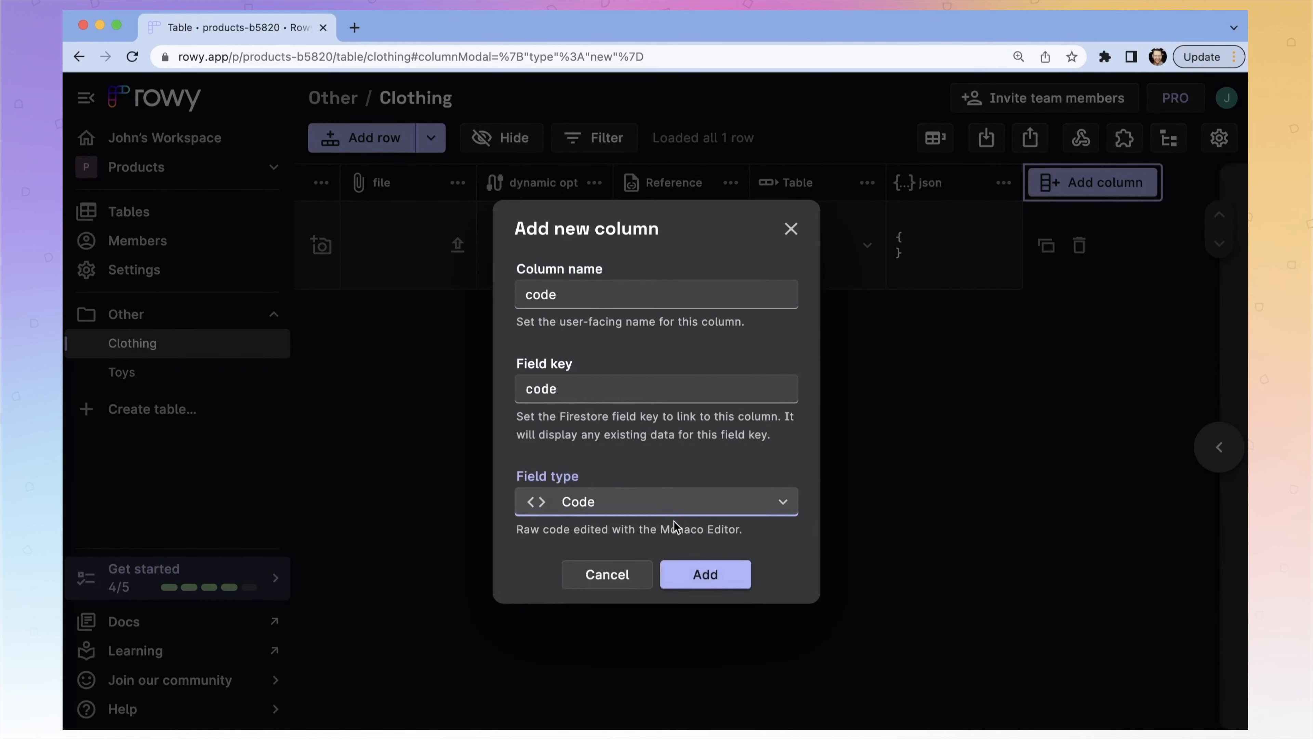
click(703, 575)
double_click(1124, 257)
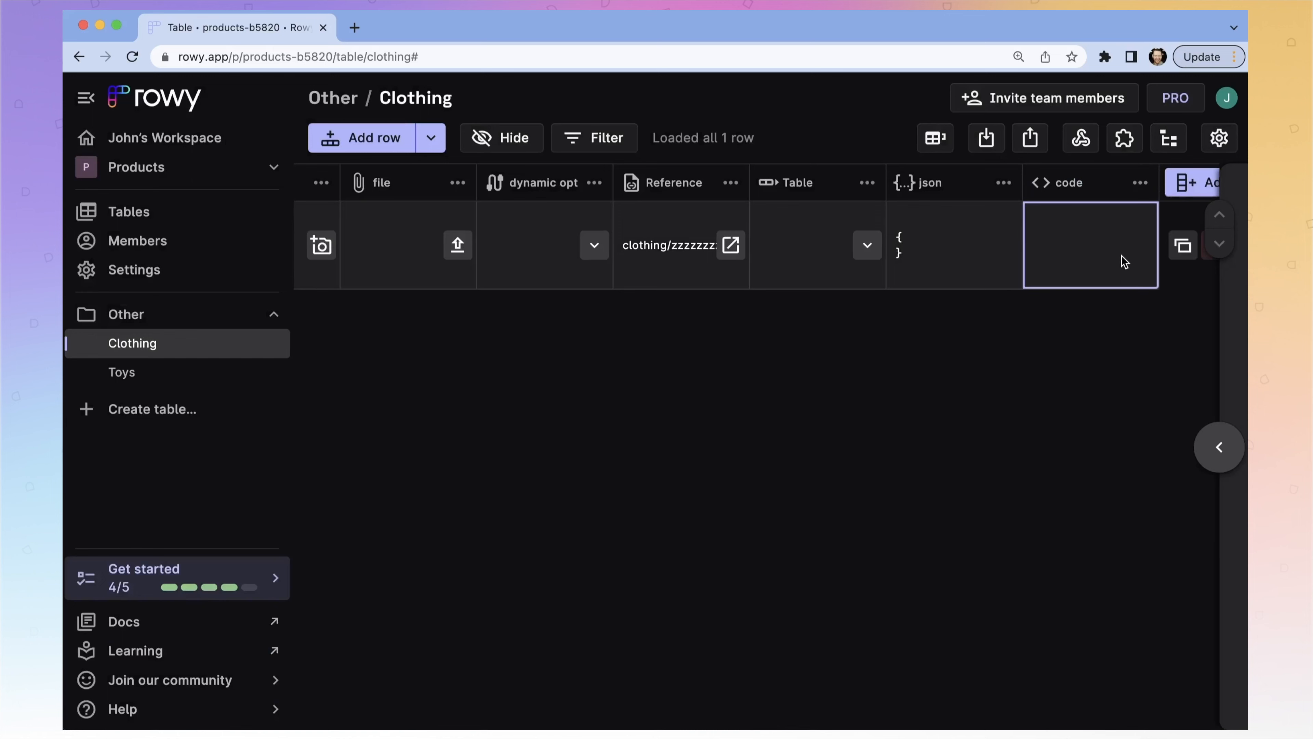
text(docum)
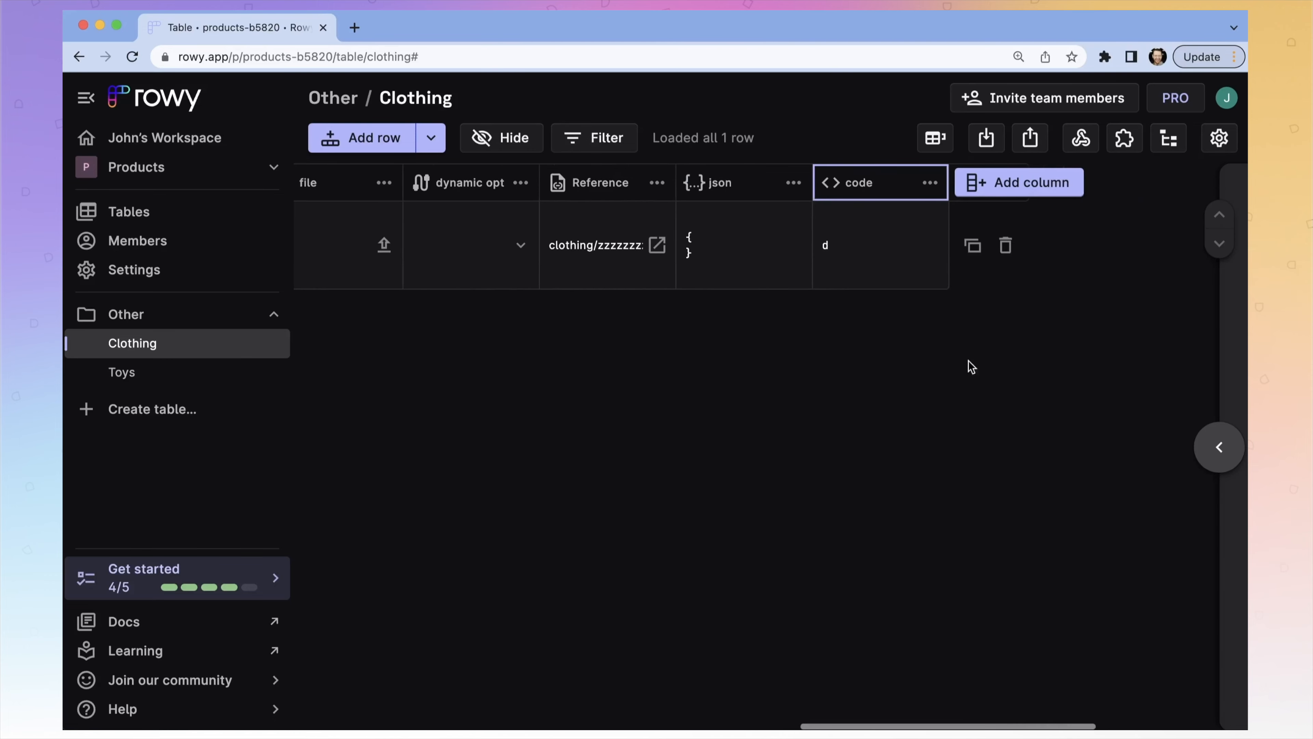
Step: Add a Markdown column named md with the heading Great Title in its cell, and an Action column named action
click(1030, 184)
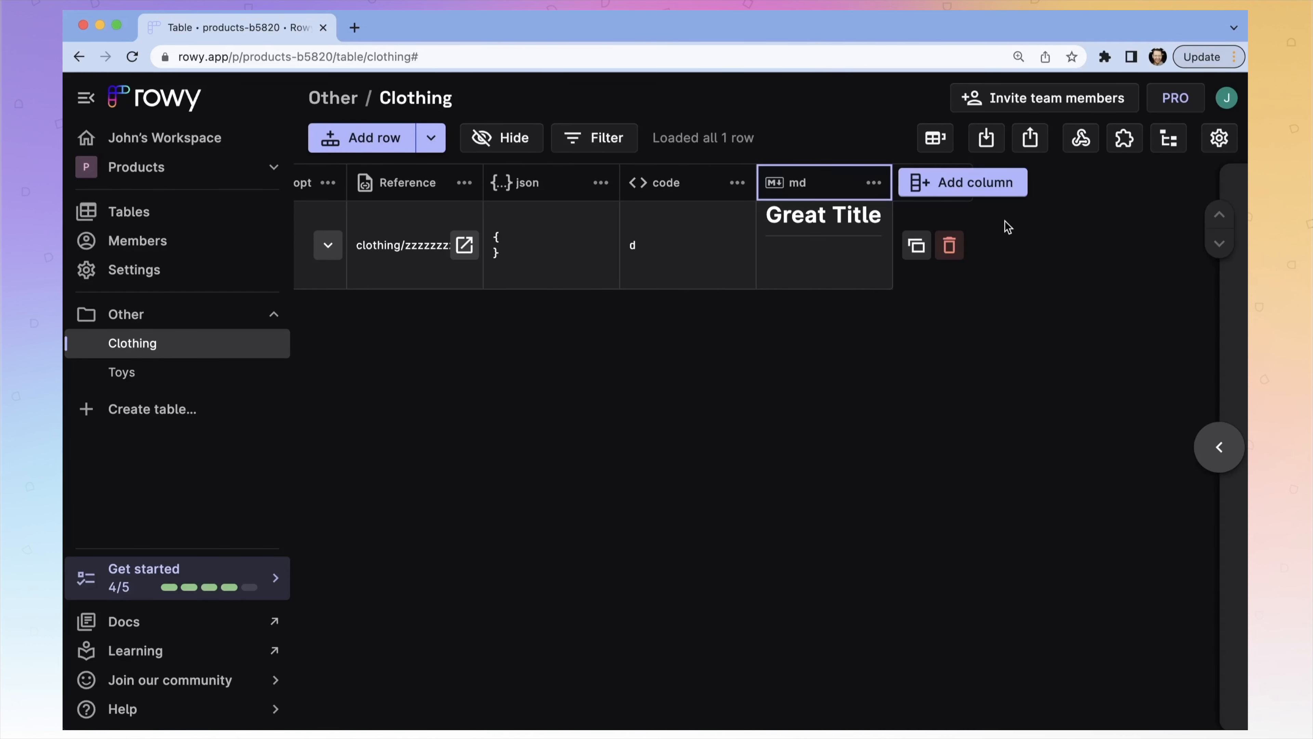
click(993, 185)
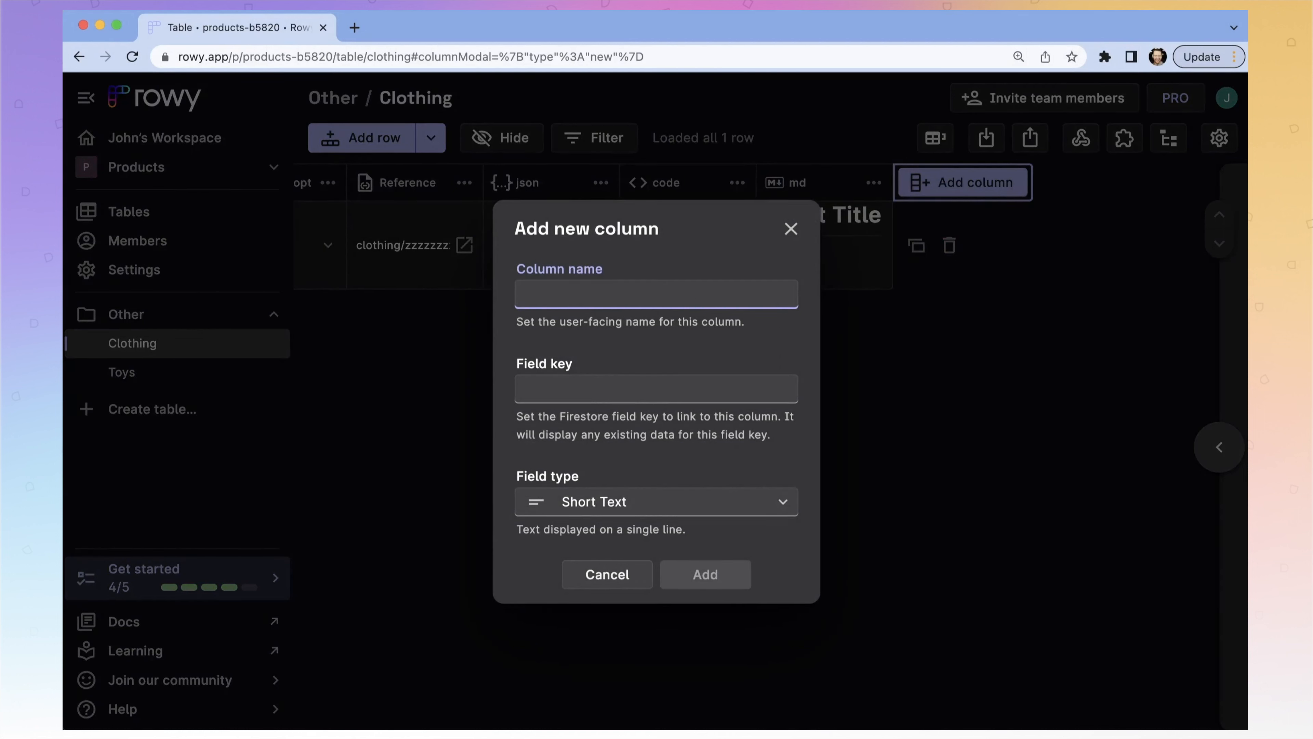
text(a)
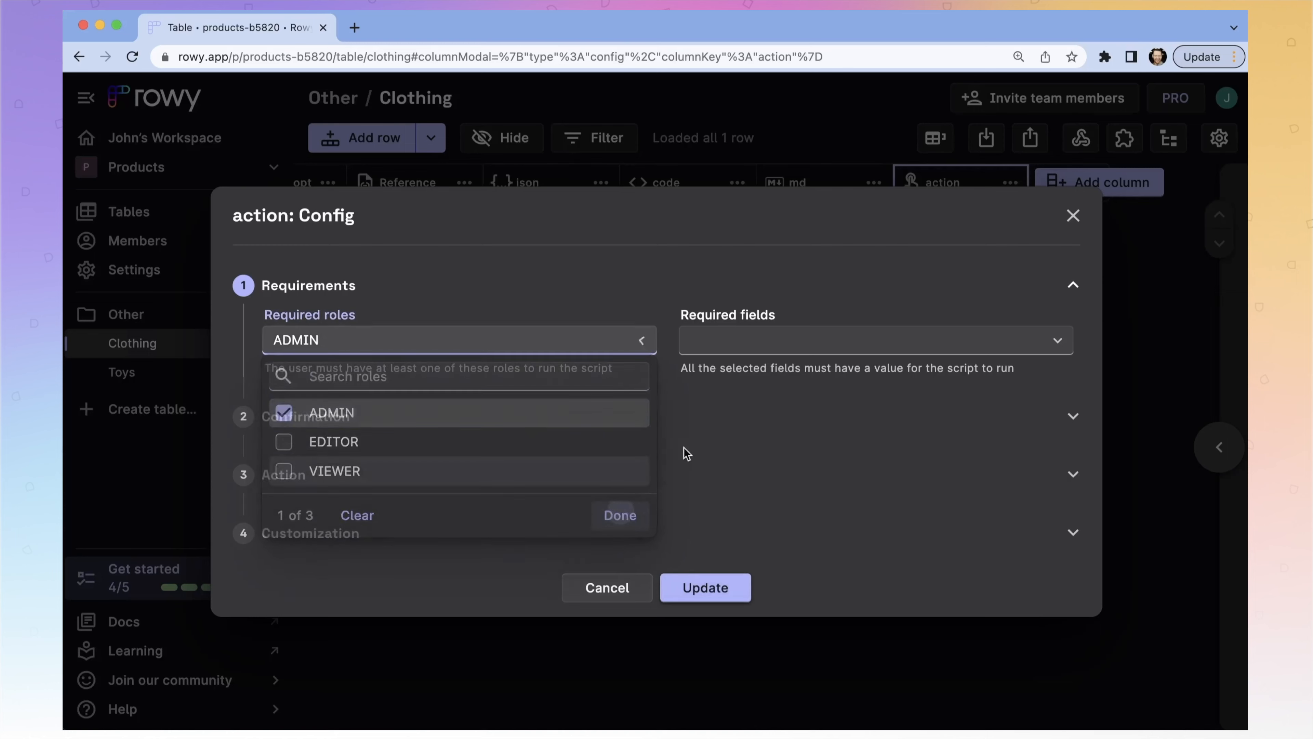
Step: Require the ADMIN role for the action column and set its button to run a Script
click(724, 347)
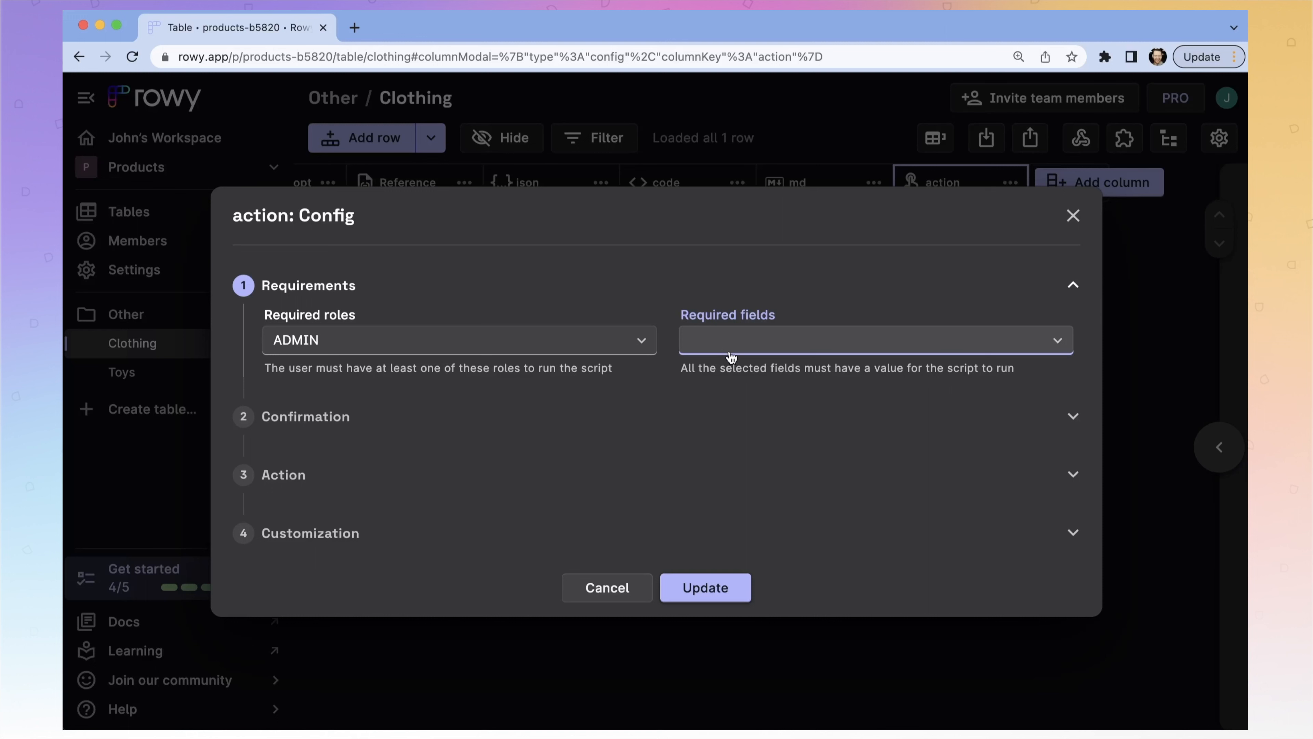
click(1059, 440)
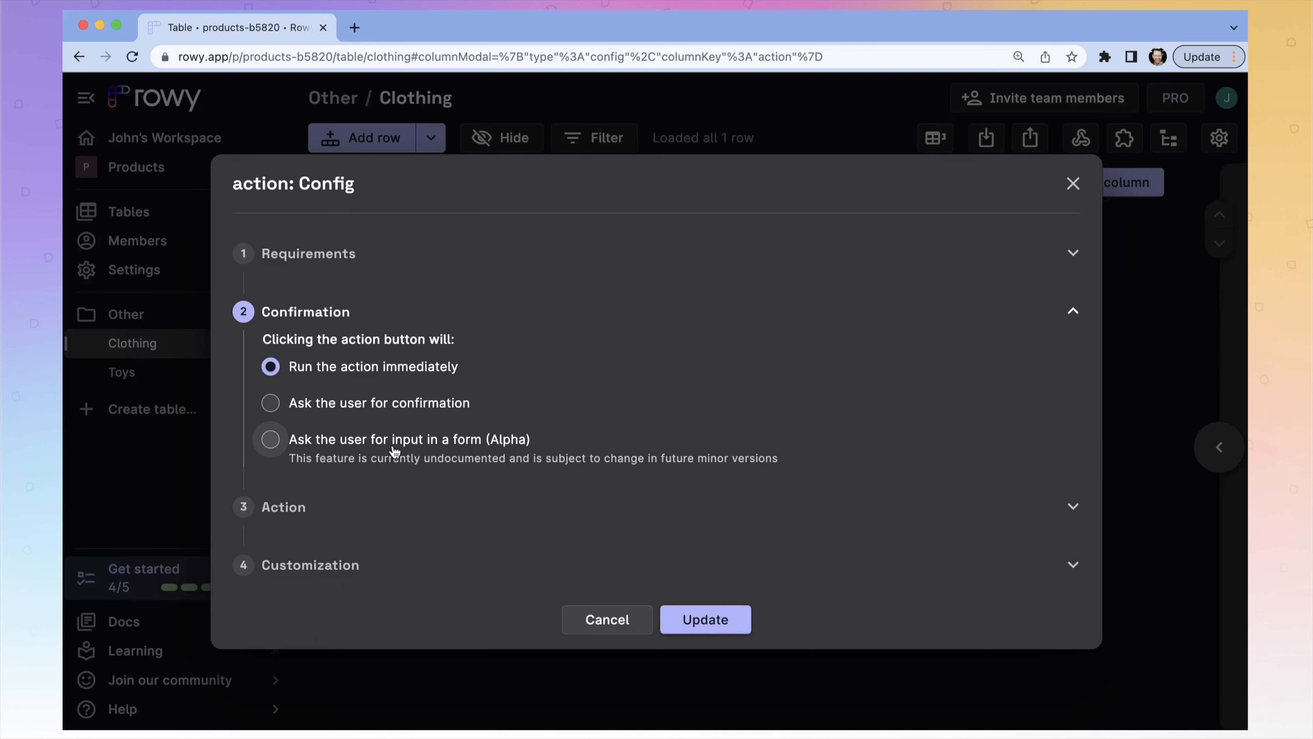
click(539, 517)
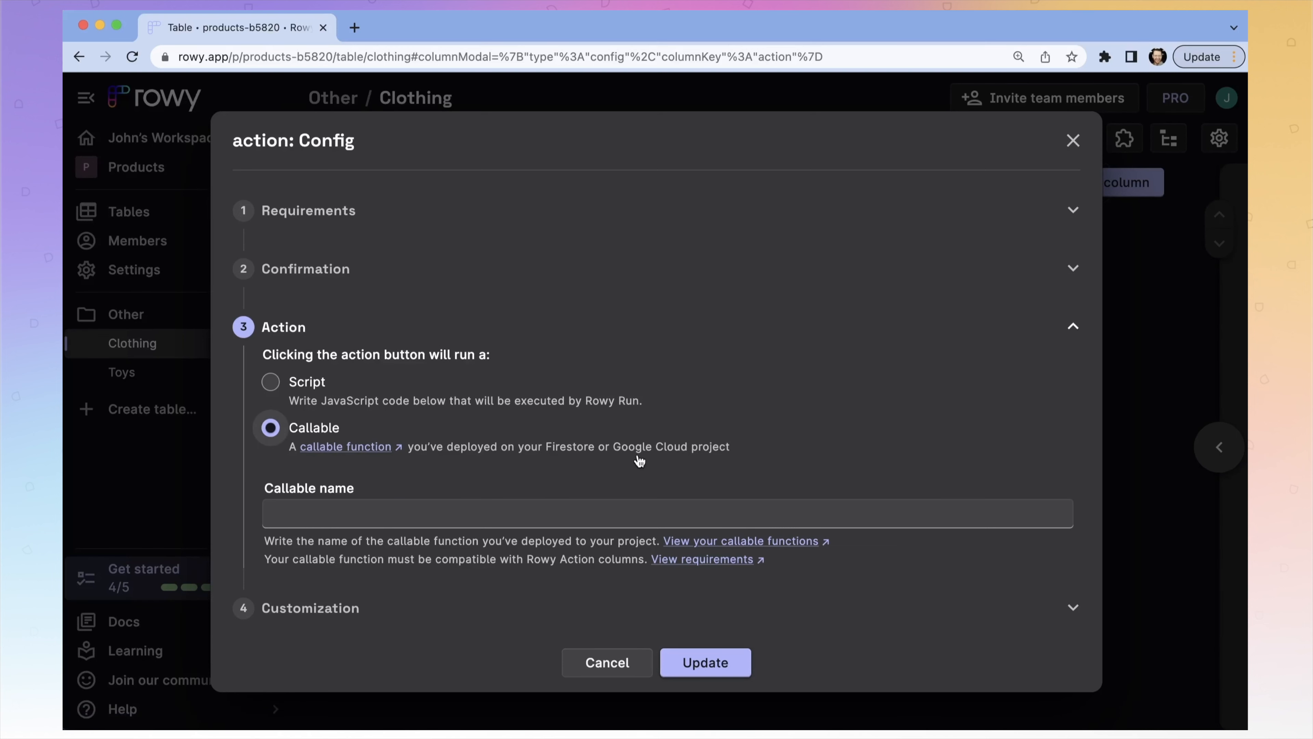
click(284, 381)
scroll(426, 557, down, 5)
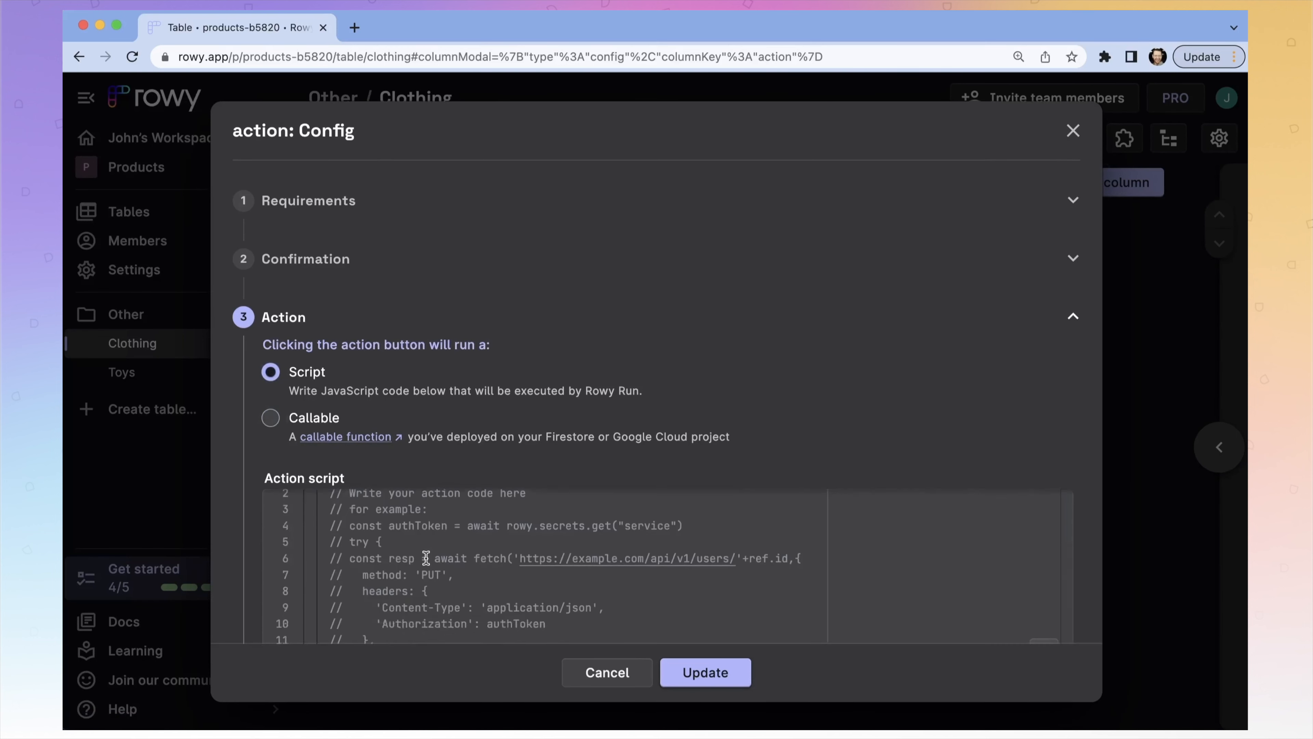
scroll(426, 557, up, 7)
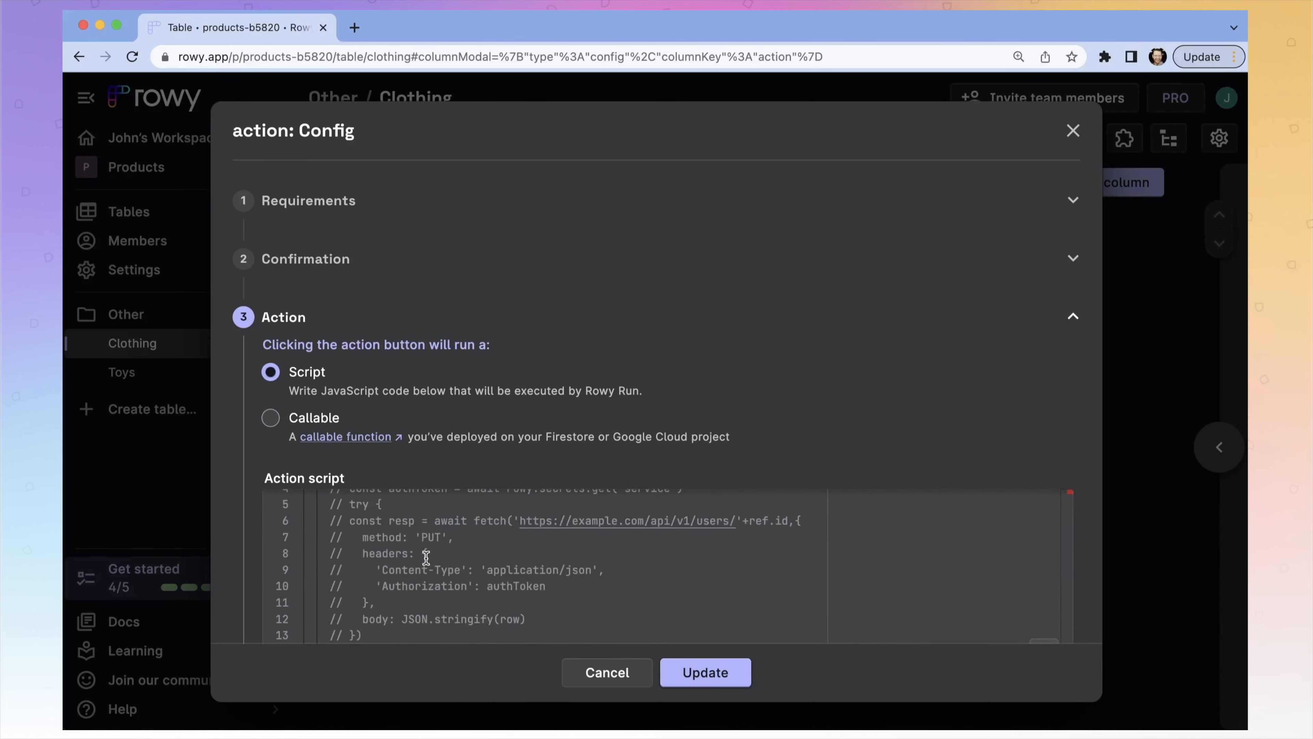
Step: Try the option to customize the action button's icons with emoji, turn it off again, and save the column configuration
click(464, 316)
click(264, 538)
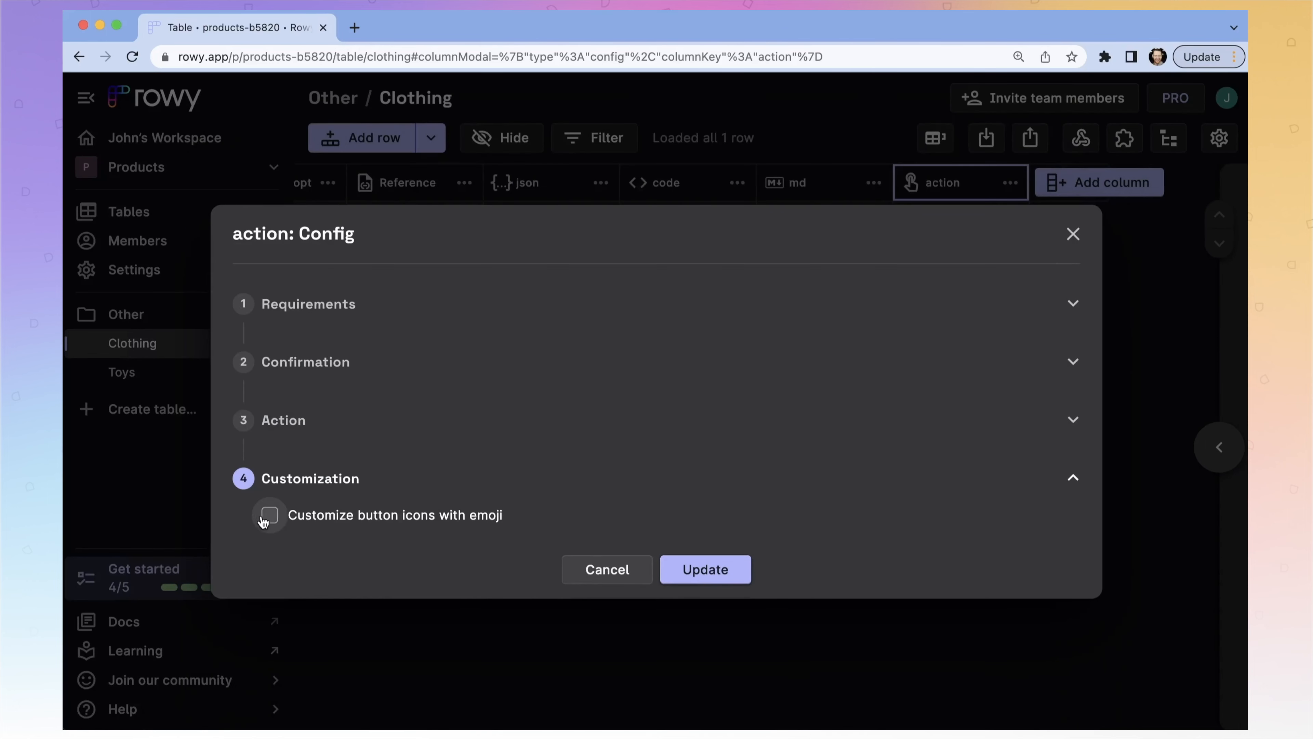
click(265, 518)
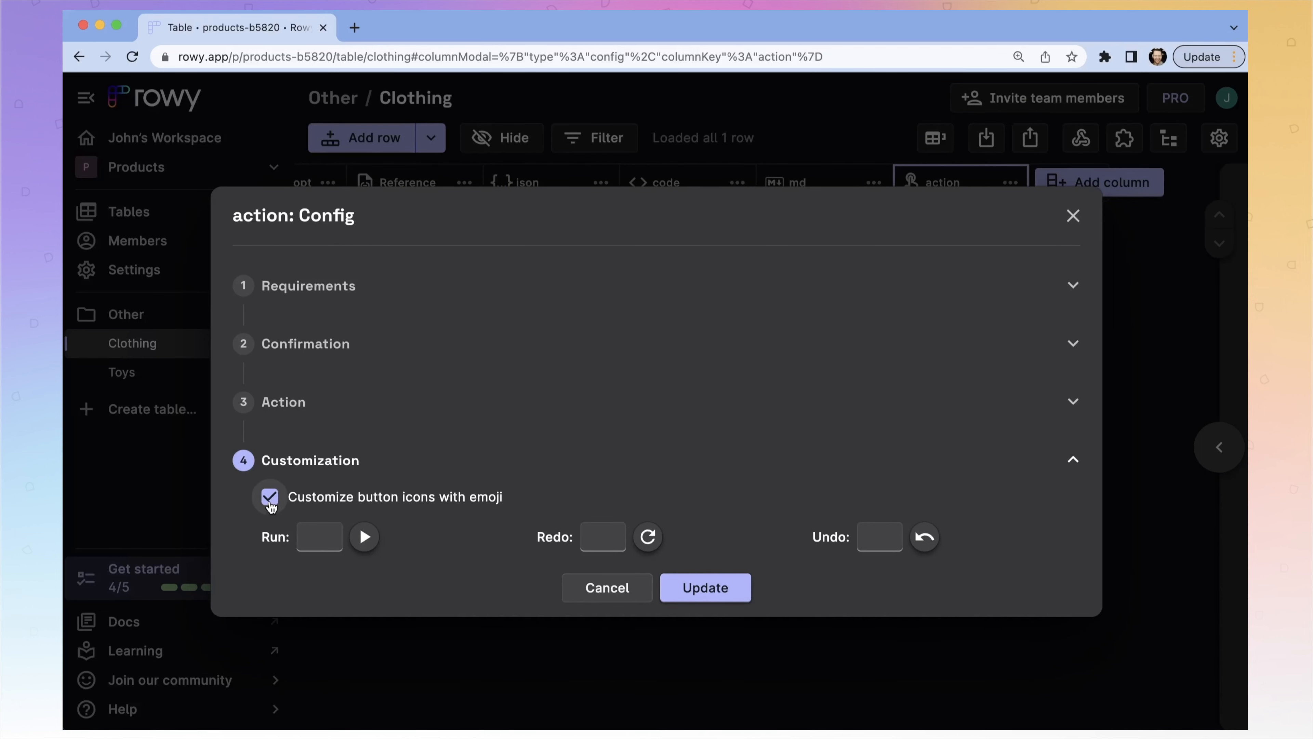
click(269, 503)
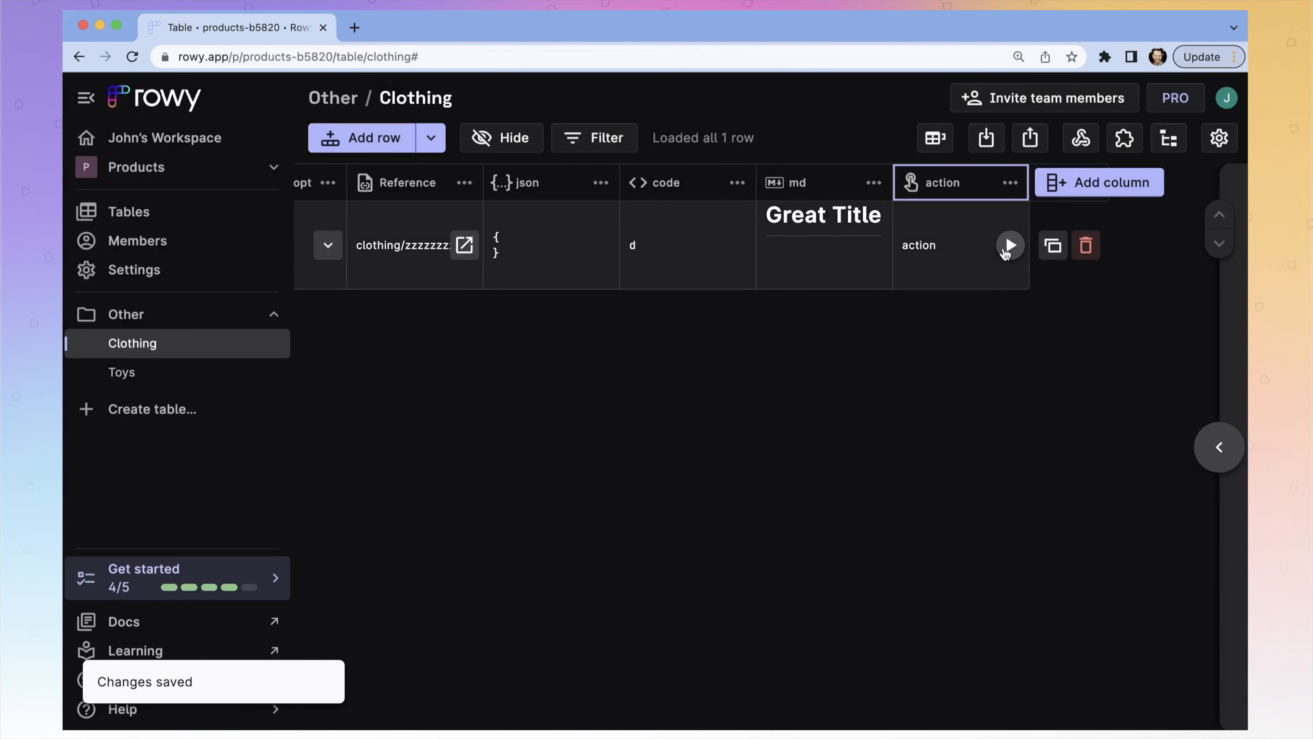
Step: Uncomment the success return block in the action column's script, save the configuration, and run the action on the row
click(1010, 182)
click(1013, 610)
scroll(378, 424, down, 5)
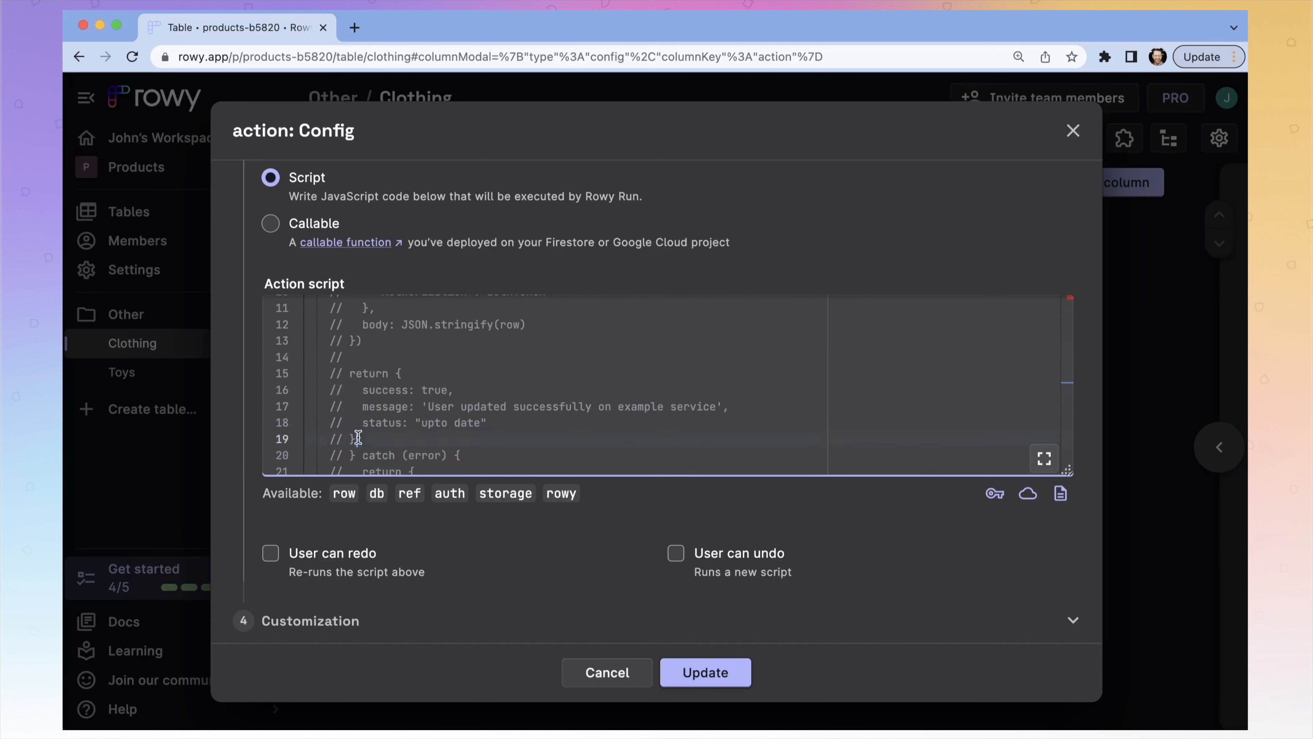
drag(360, 438, 294, 379)
key(super+slash)
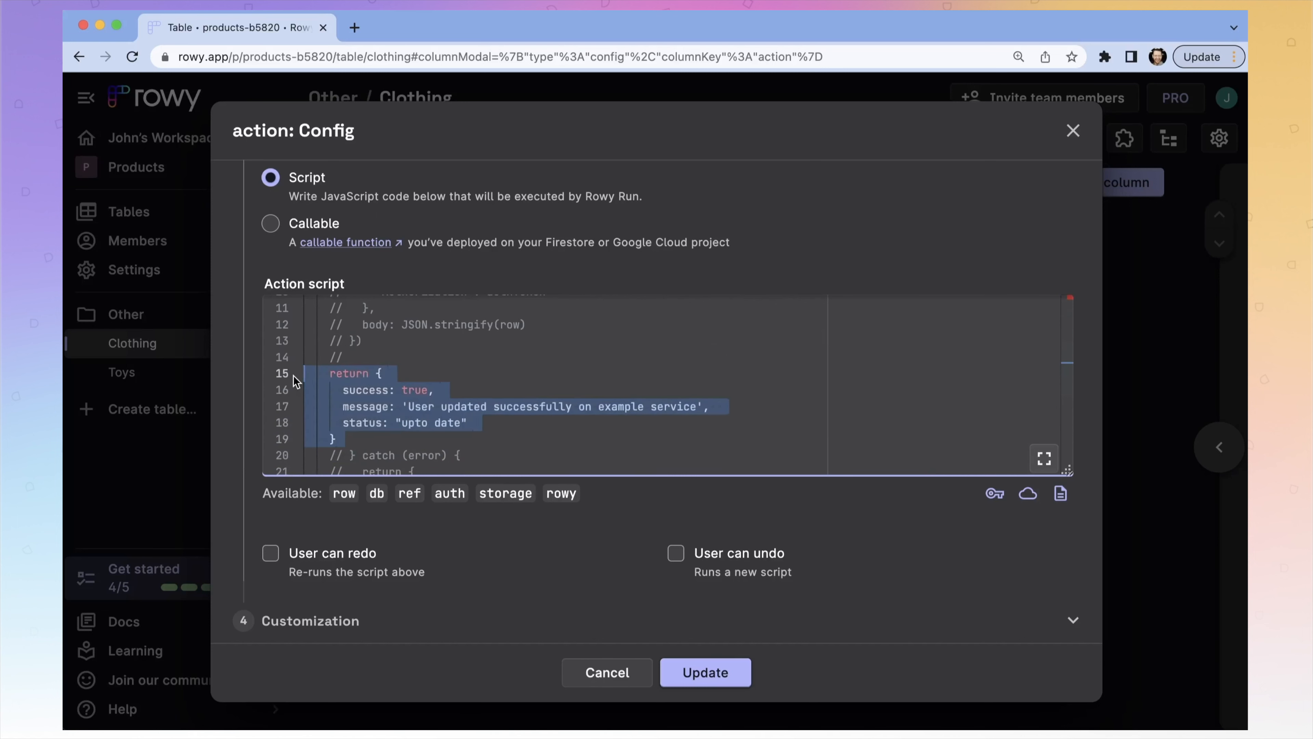
click(448, 406)
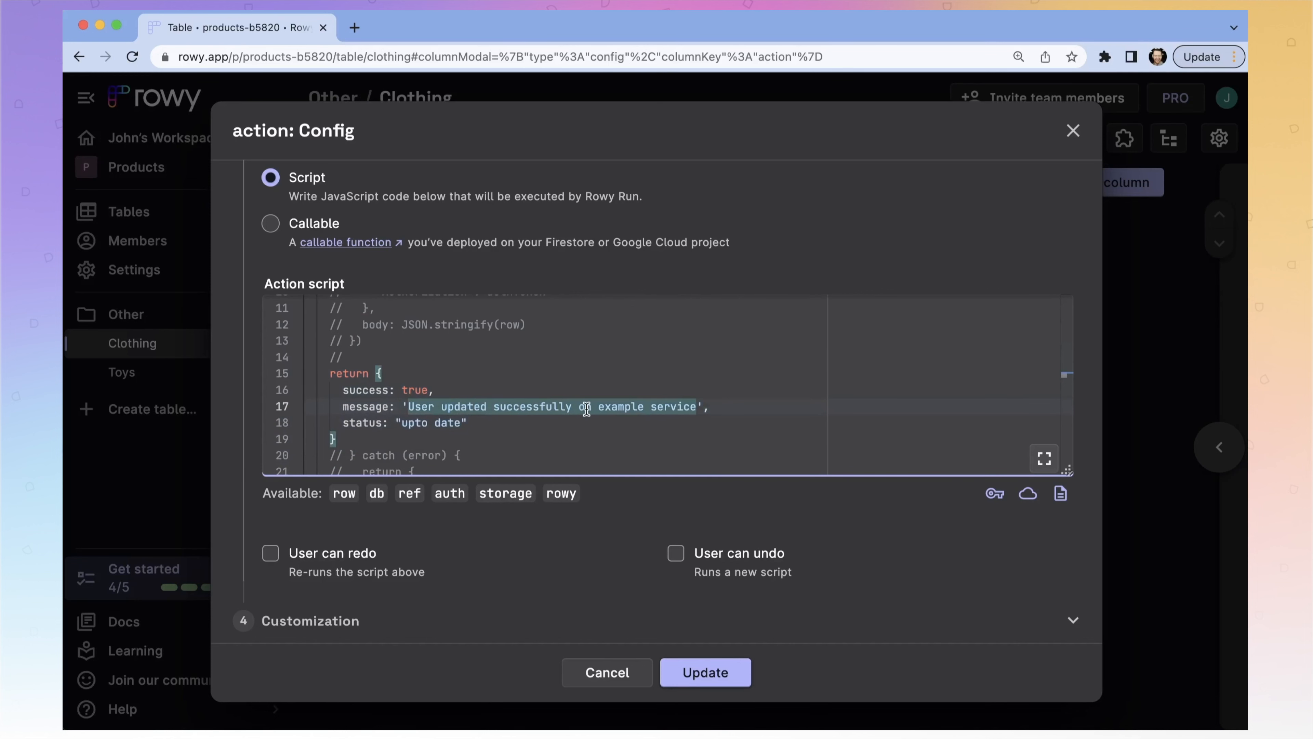
click(685, 669)
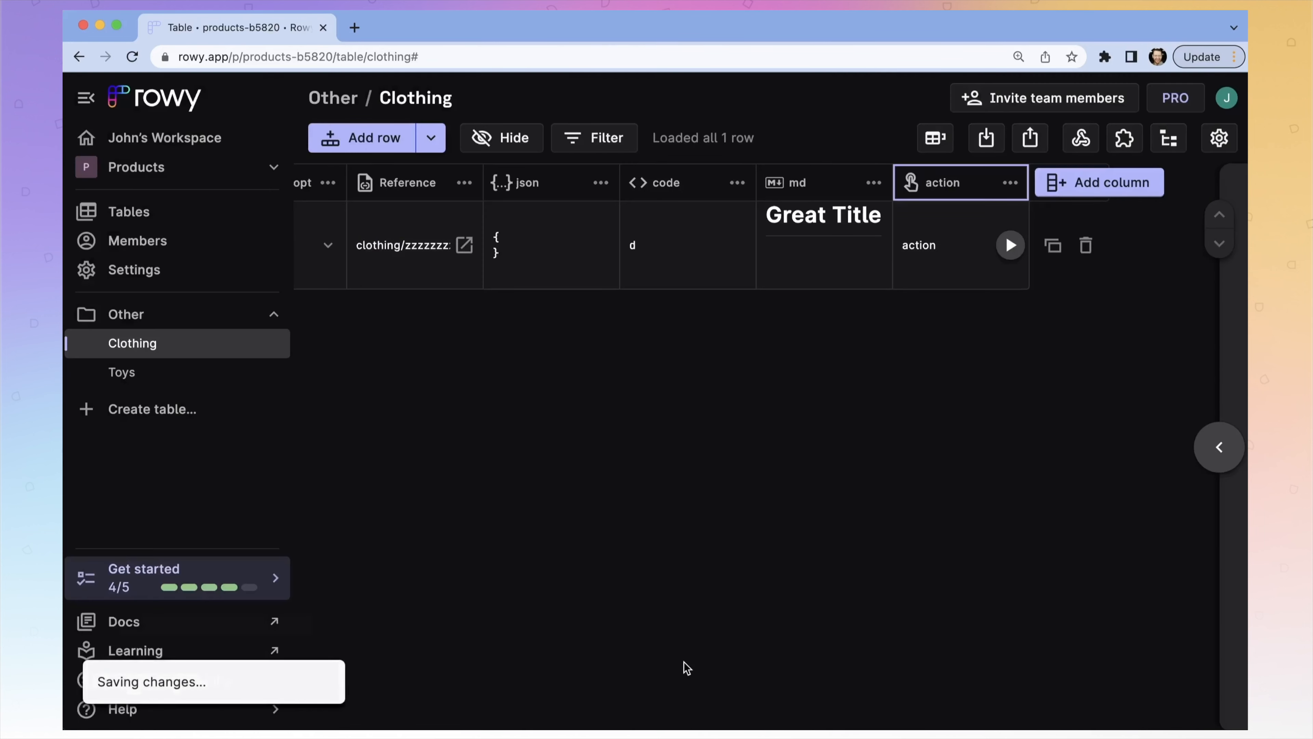
click(1010, 247)
click(1011, 247)
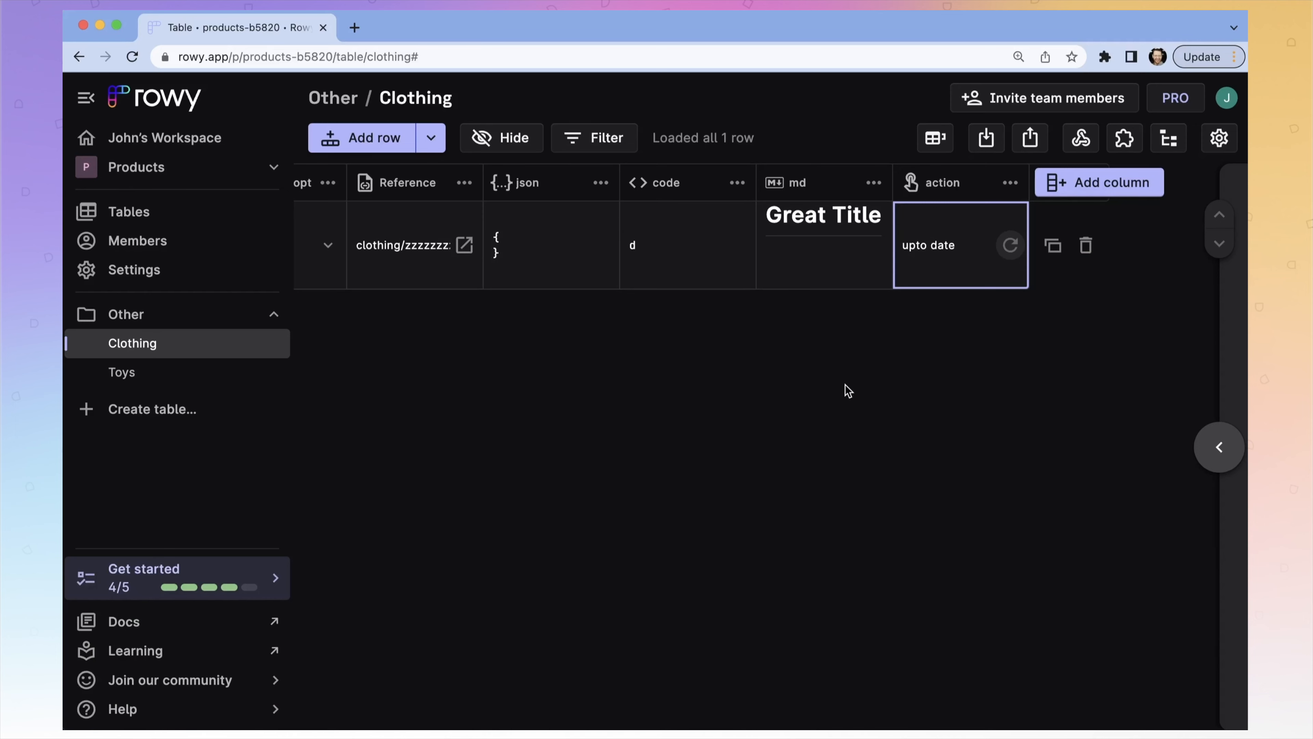
Step: Add a Derivative column named dr and review the fields available as its listeners
click(1067, 185)
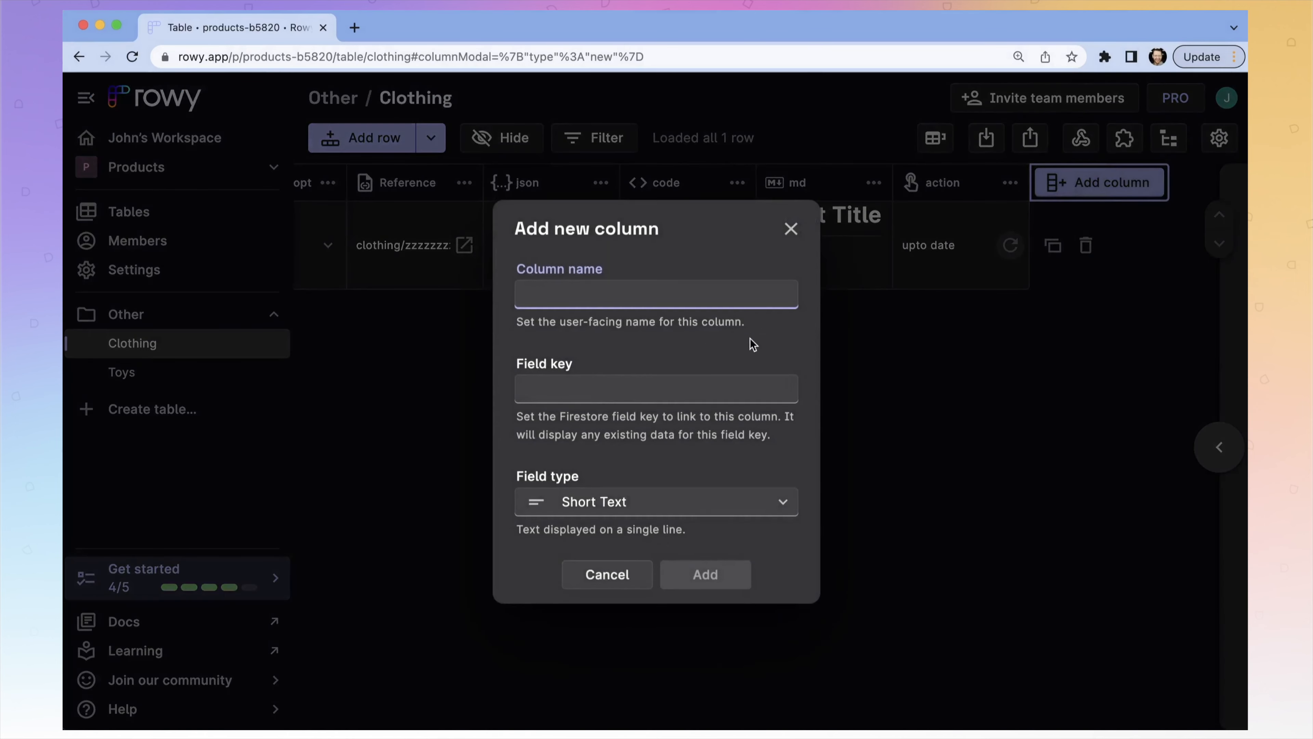
text(dr)
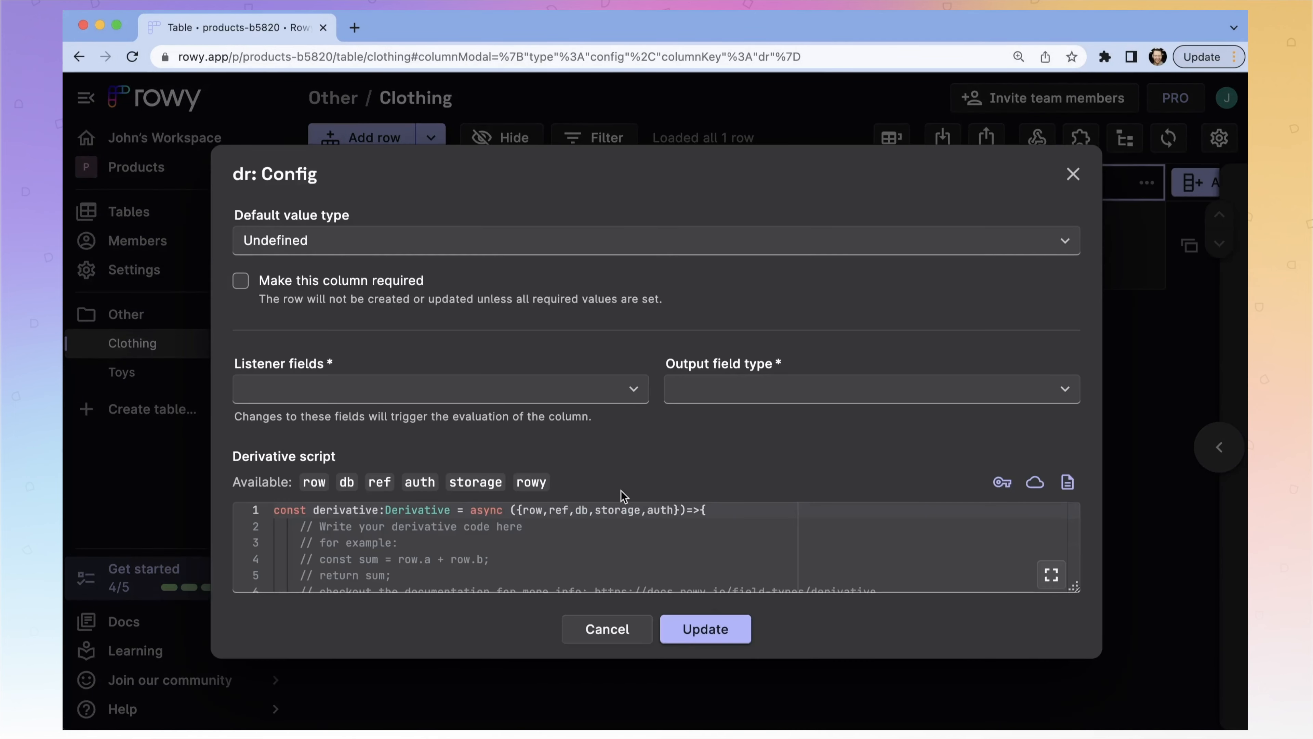
click(620, 395)
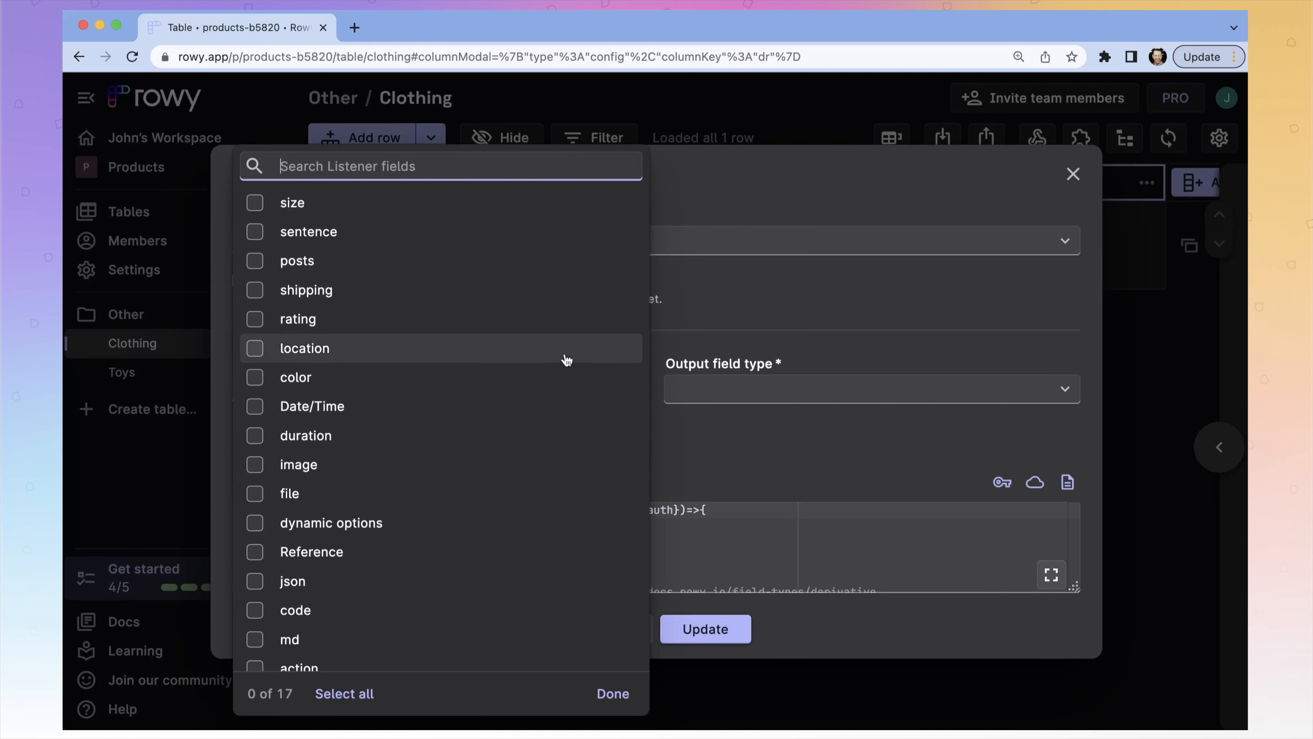
click(677, 342)
Step: Set the dr column's output field type to Short Text and its listener field to action
click(710, 386)
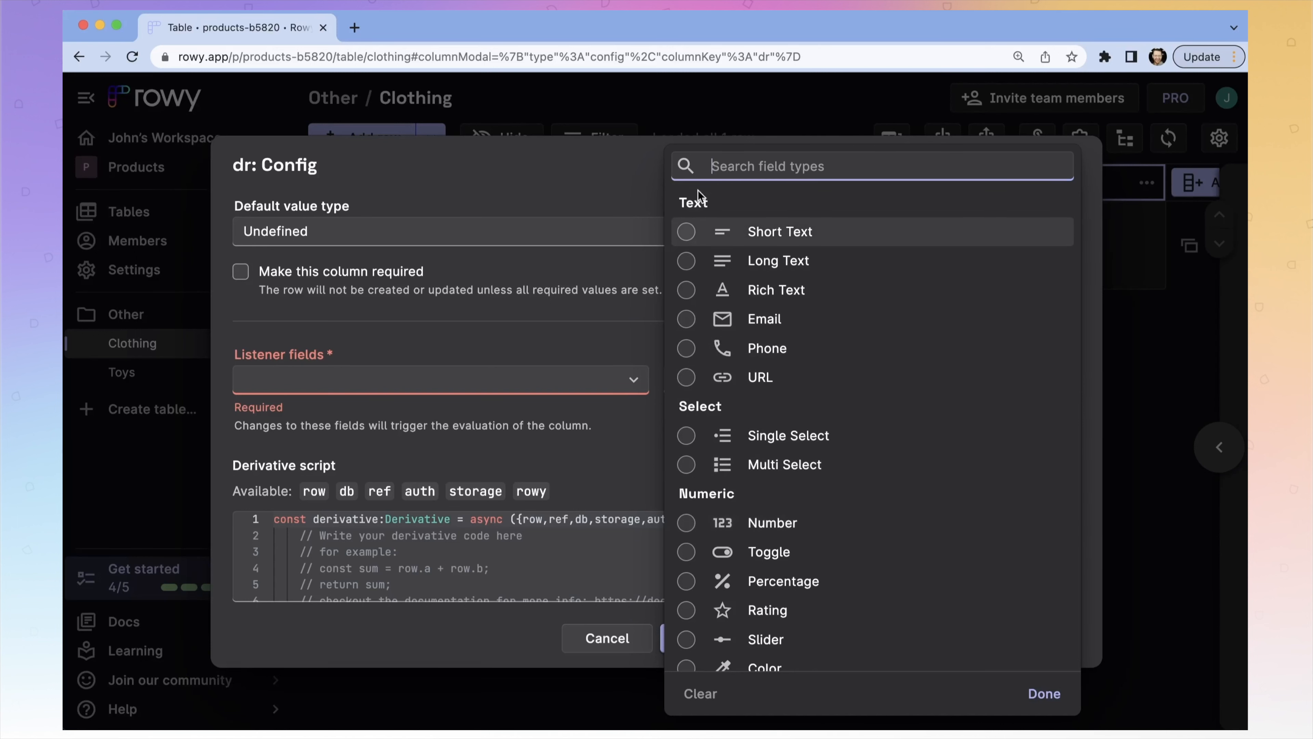
click(688, 236)
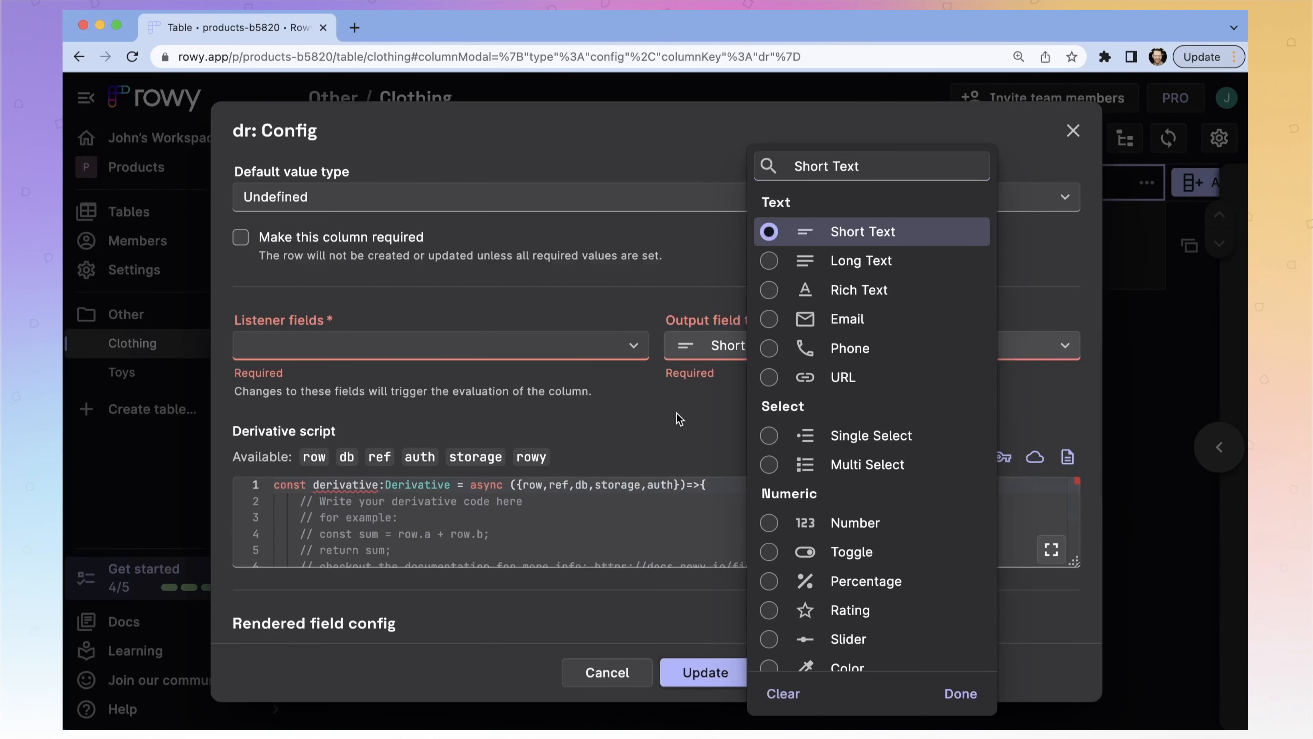
click(676, 414)
click(587, 345)
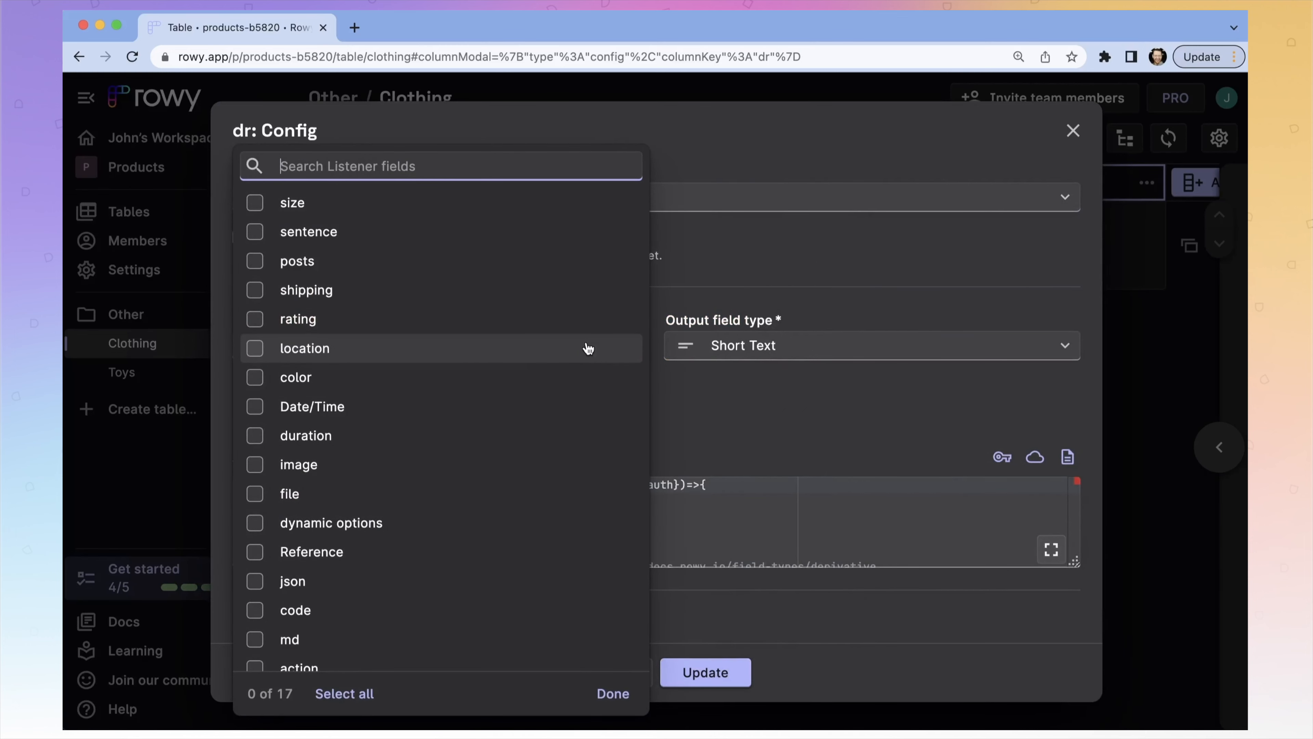
click(255, 665)
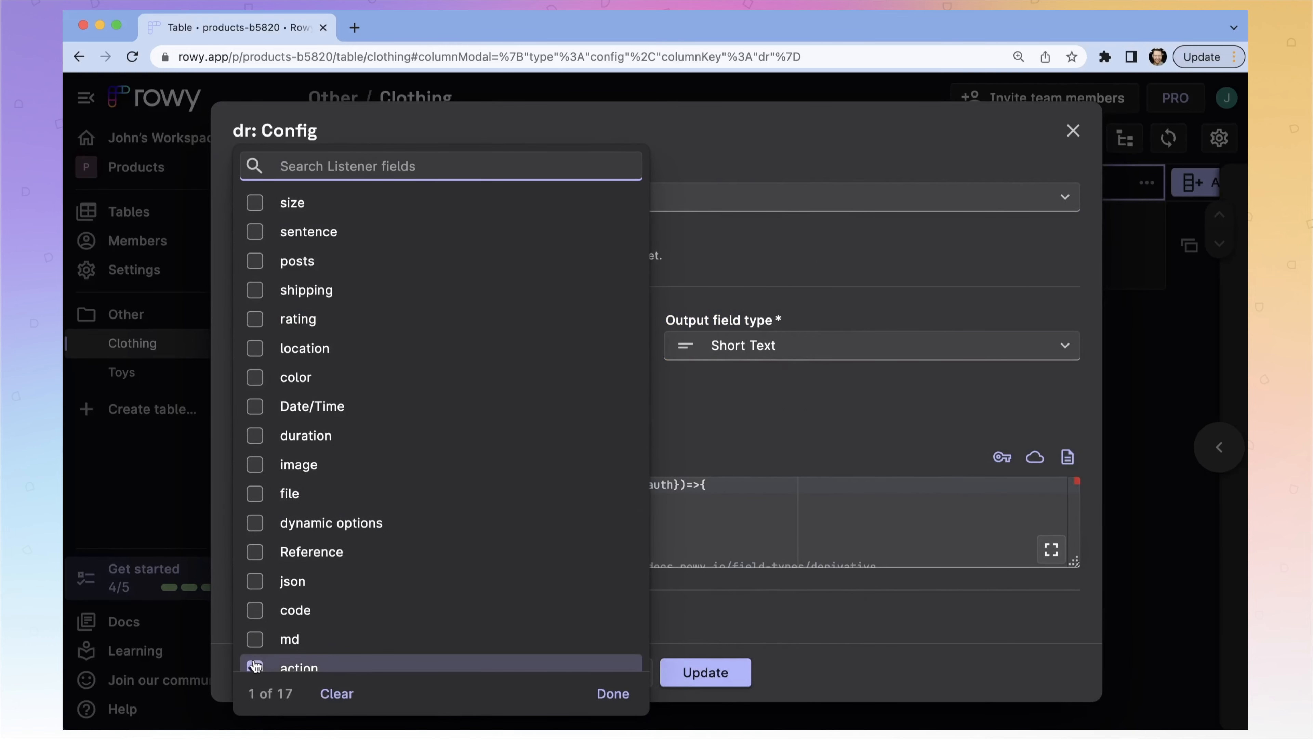
click(612, 694)
Step: Uncomment the return line in the dr column's derivative script and make it return "Hello, world"
scroll(593, 420, down, 1)
double_click(377, 448)
key(super+/)
text("Hello, world)
scroll(433, 527, down, 2)
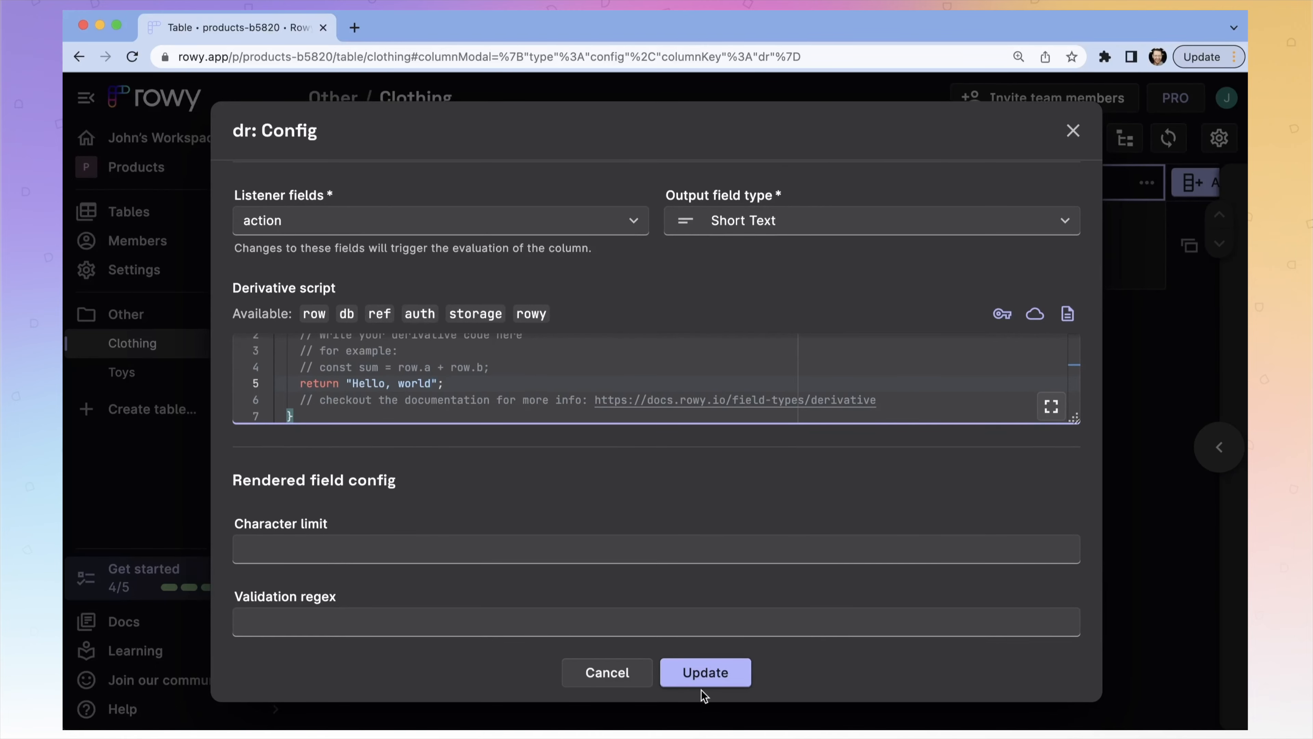
Step: Save the dr column's configuration and deploy the table's cloud function, closing the build log
click(701, 677)
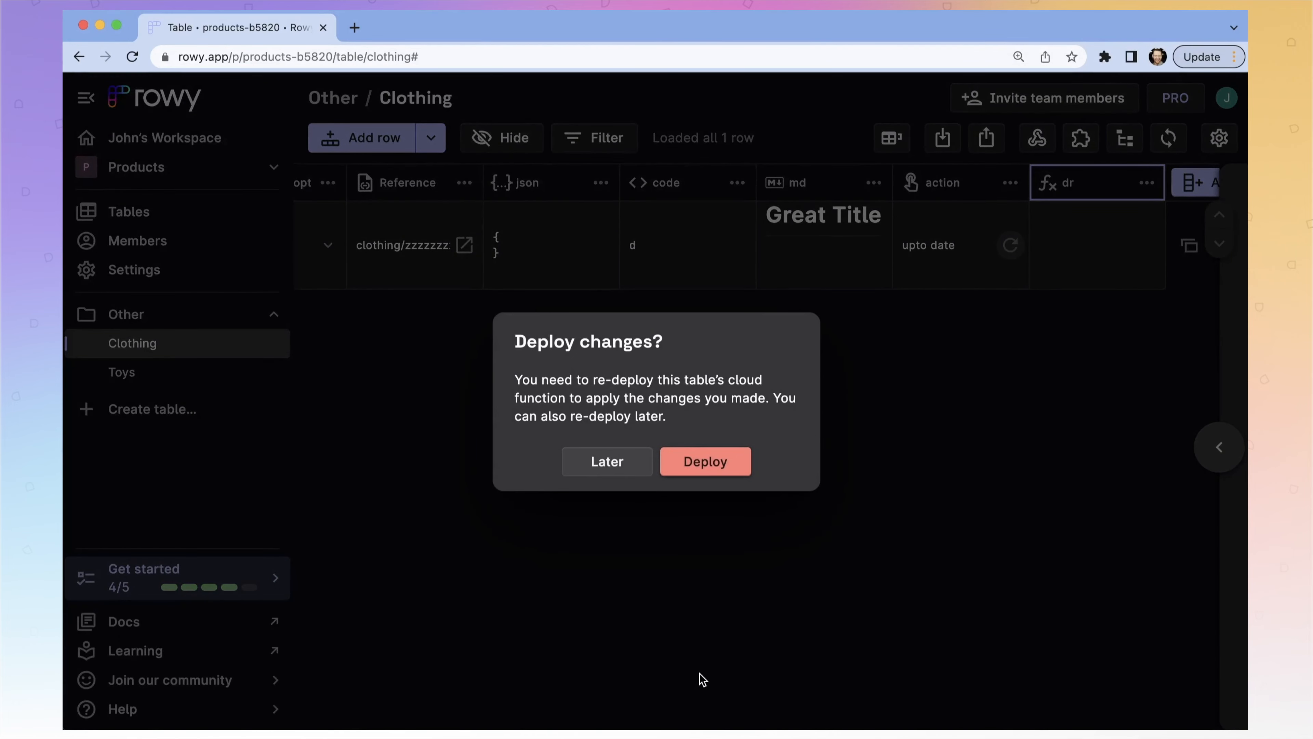
click(698, 461)
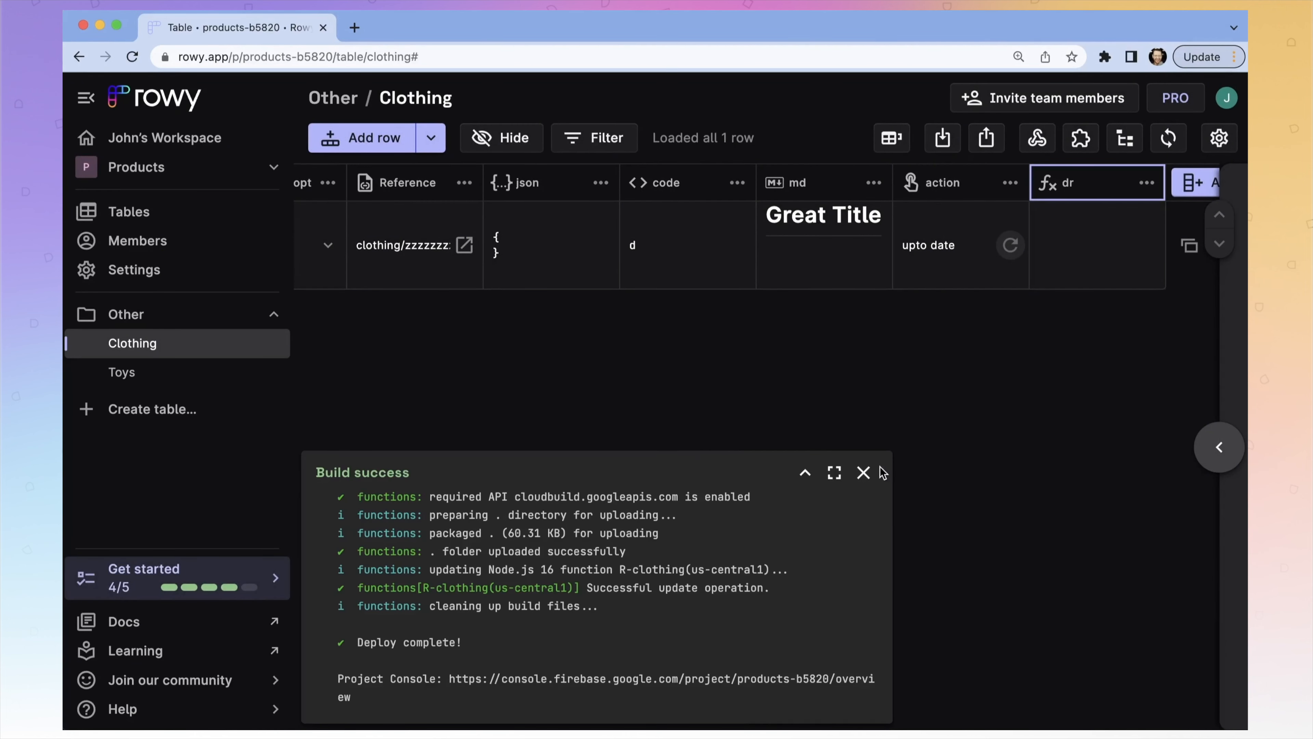
click(864, 472)
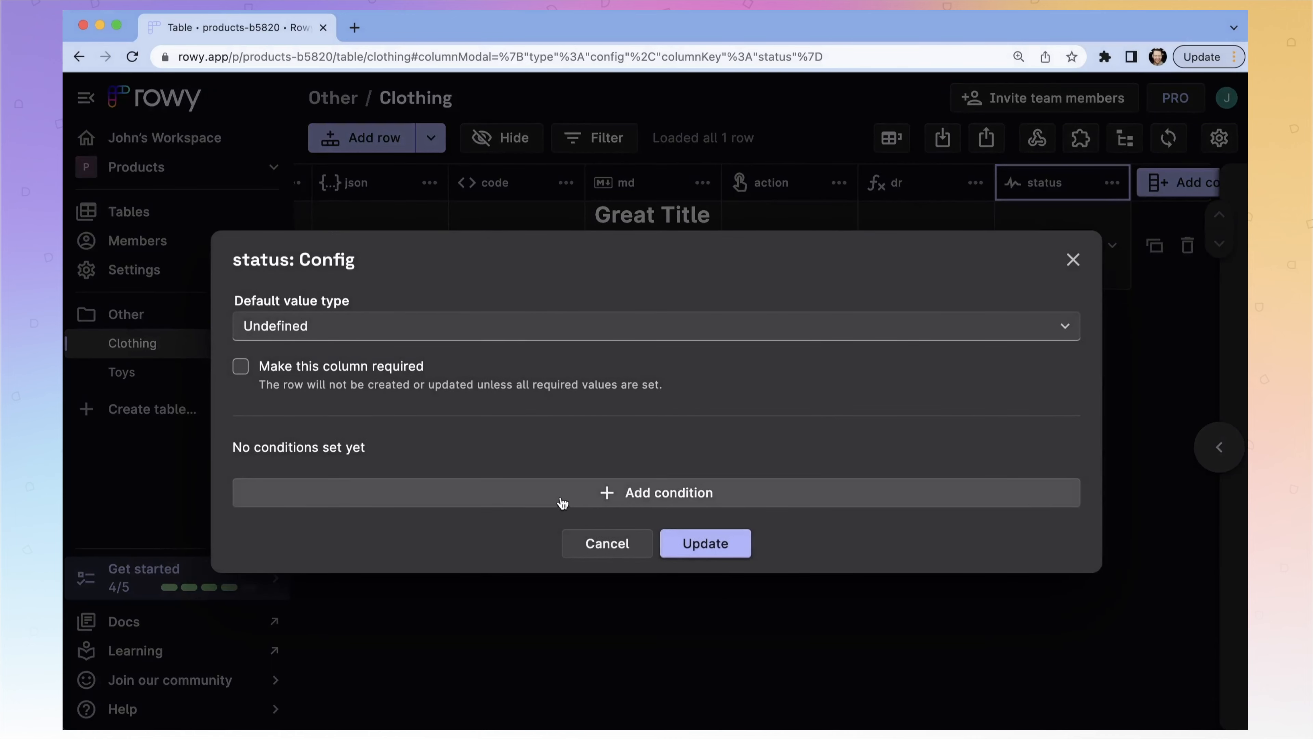
Step: Add a Status column named status and give it a String condition with the value first
click(560, 494)
click(593, 395)
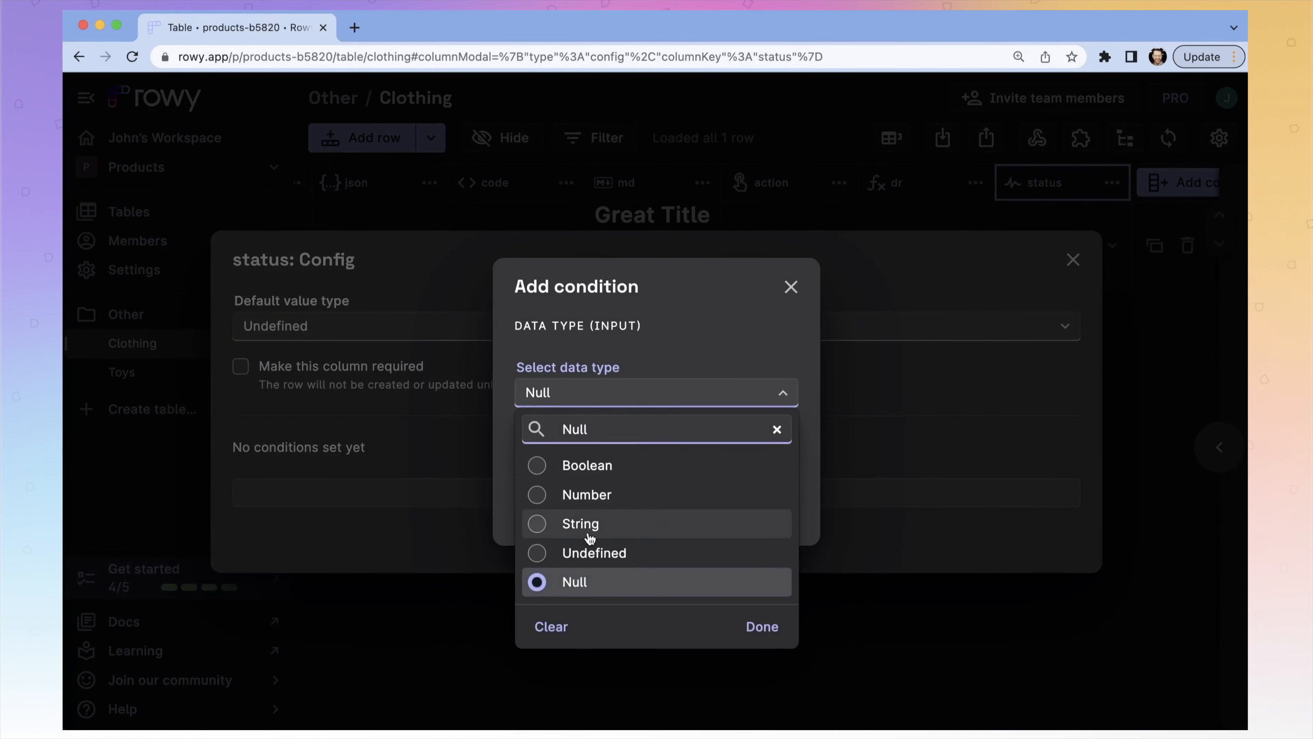
click(589, 532)
click(582, 436)
text(first)
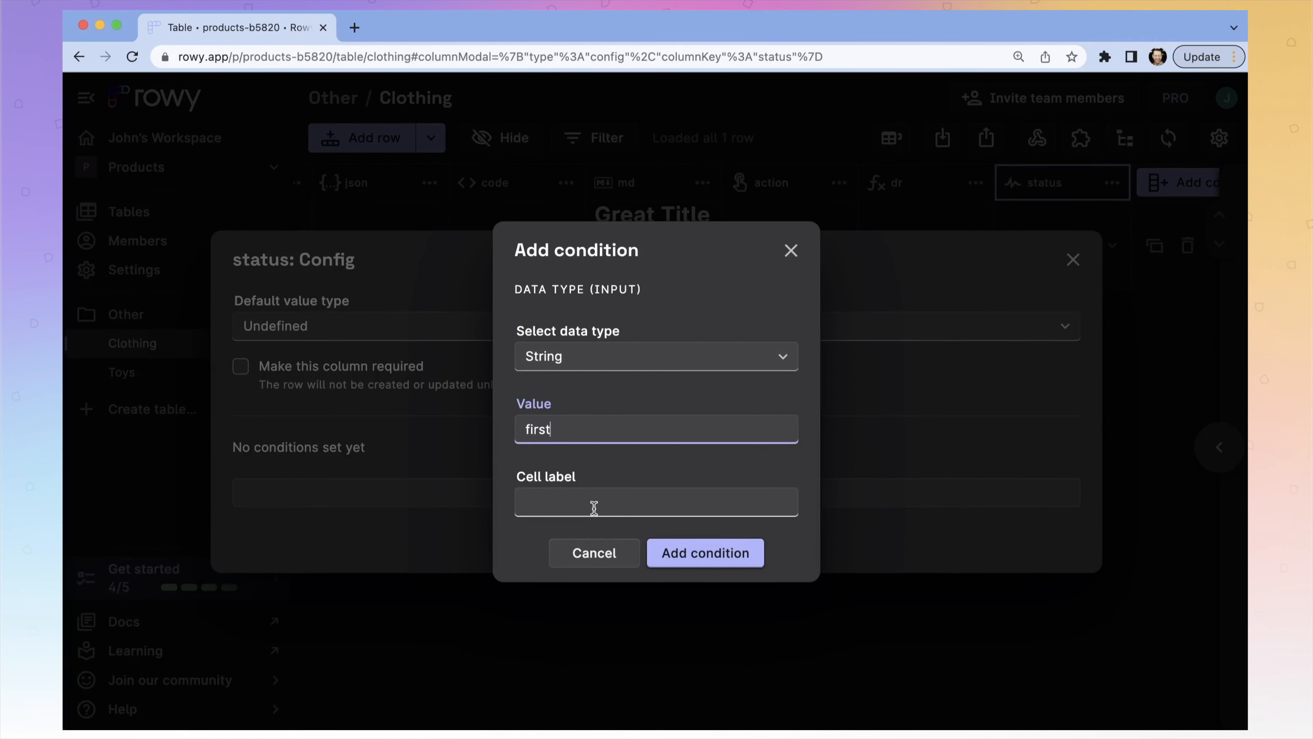
click(624, 531)
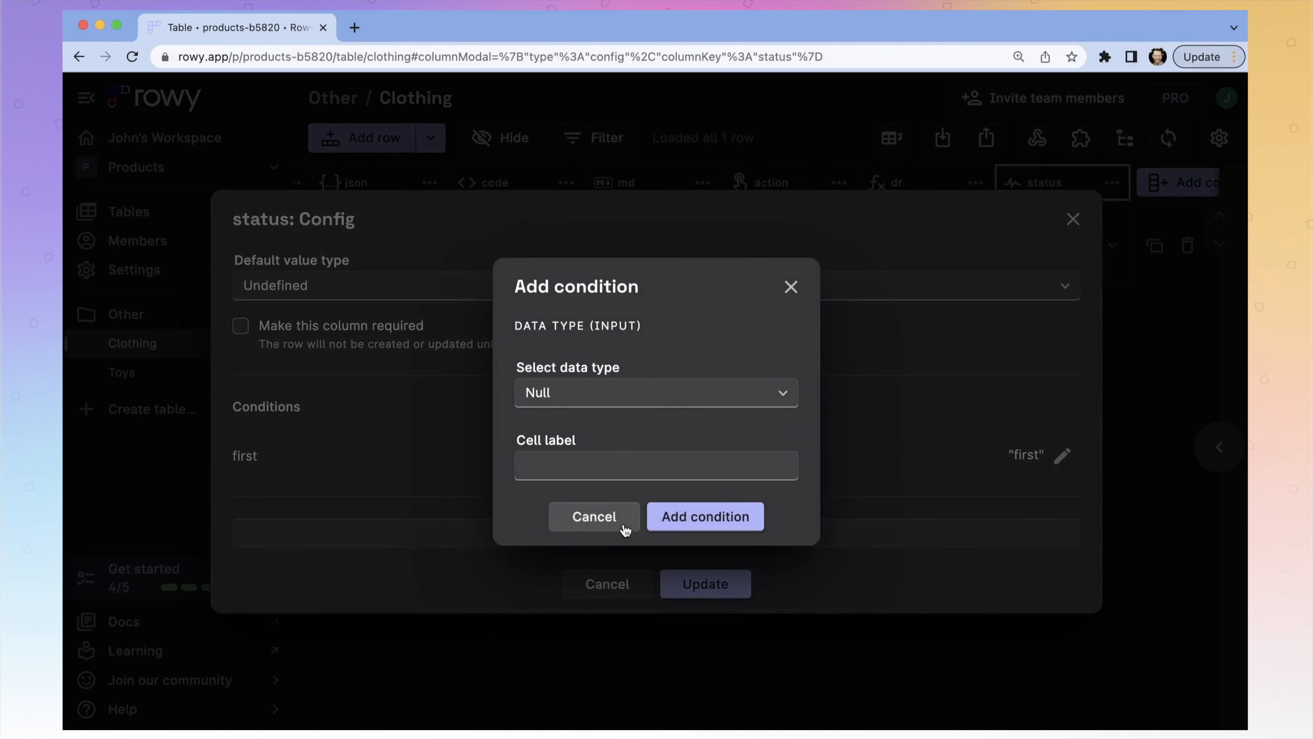
Step: Add a String condition with the value second to the status column, save the configuration and view the status cell's options
text(seco)
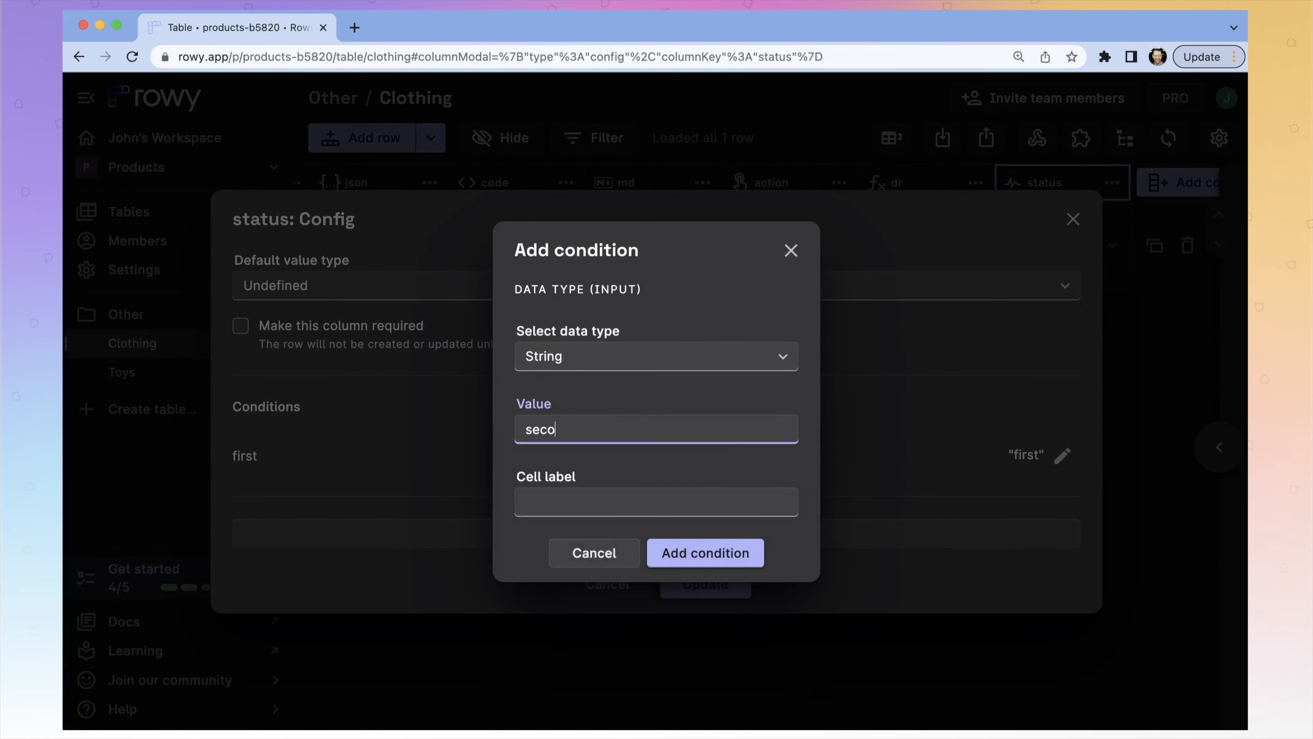
text(nd)
click(598, 498)
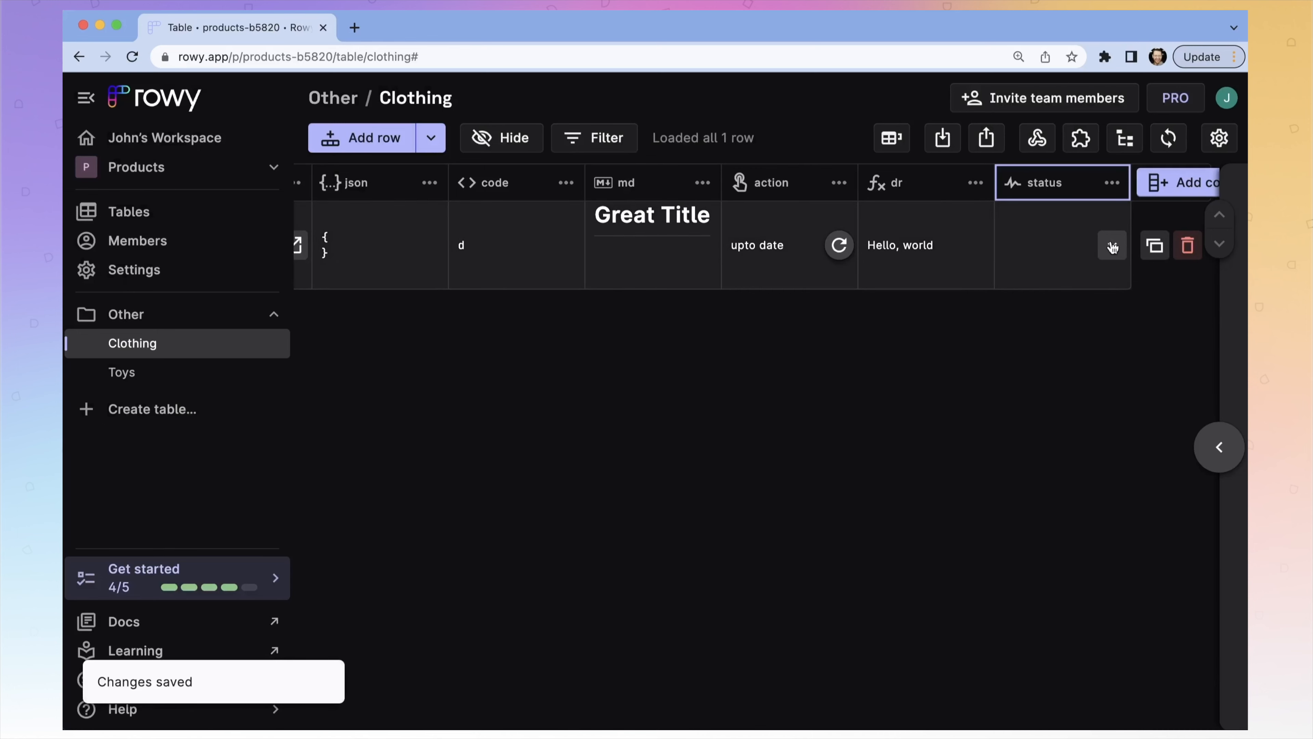
click(1112, 247)
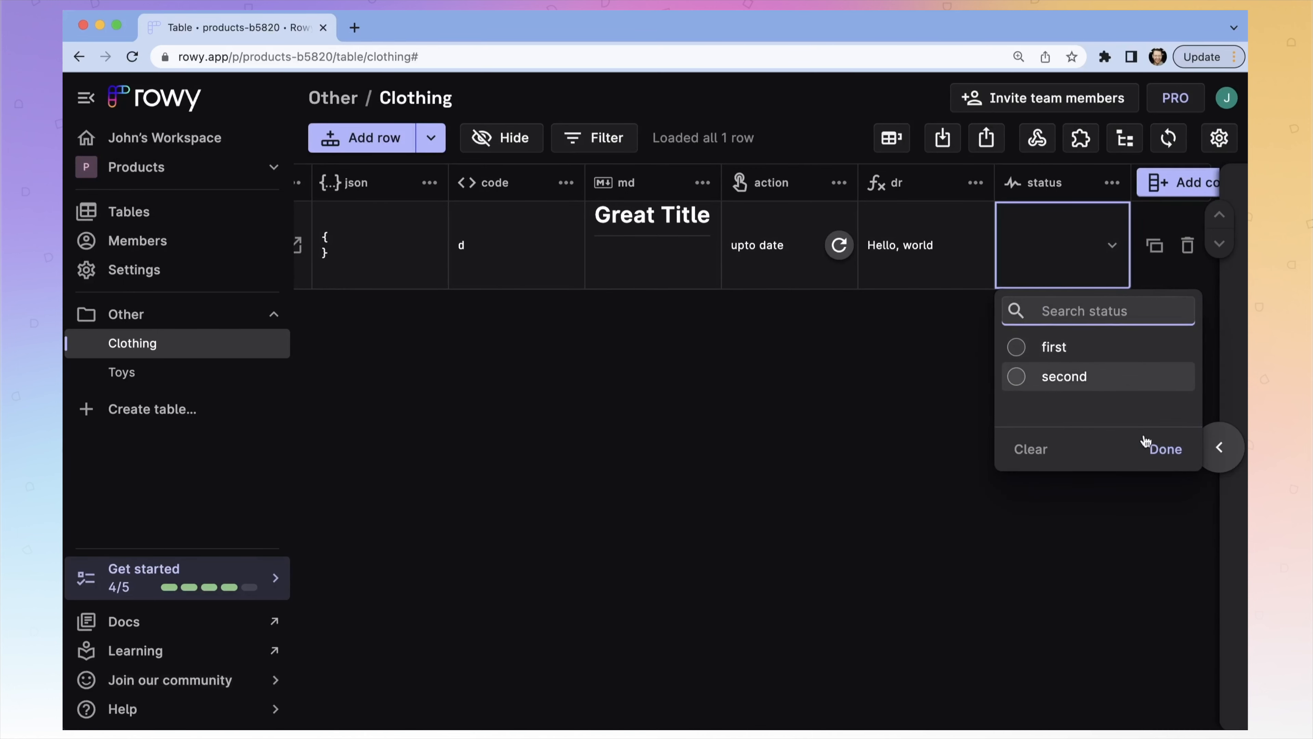
Step: Browse the field types available for a new column down to the Metadata group and leave without adding one
click(1032, 182)
click(701, 501)
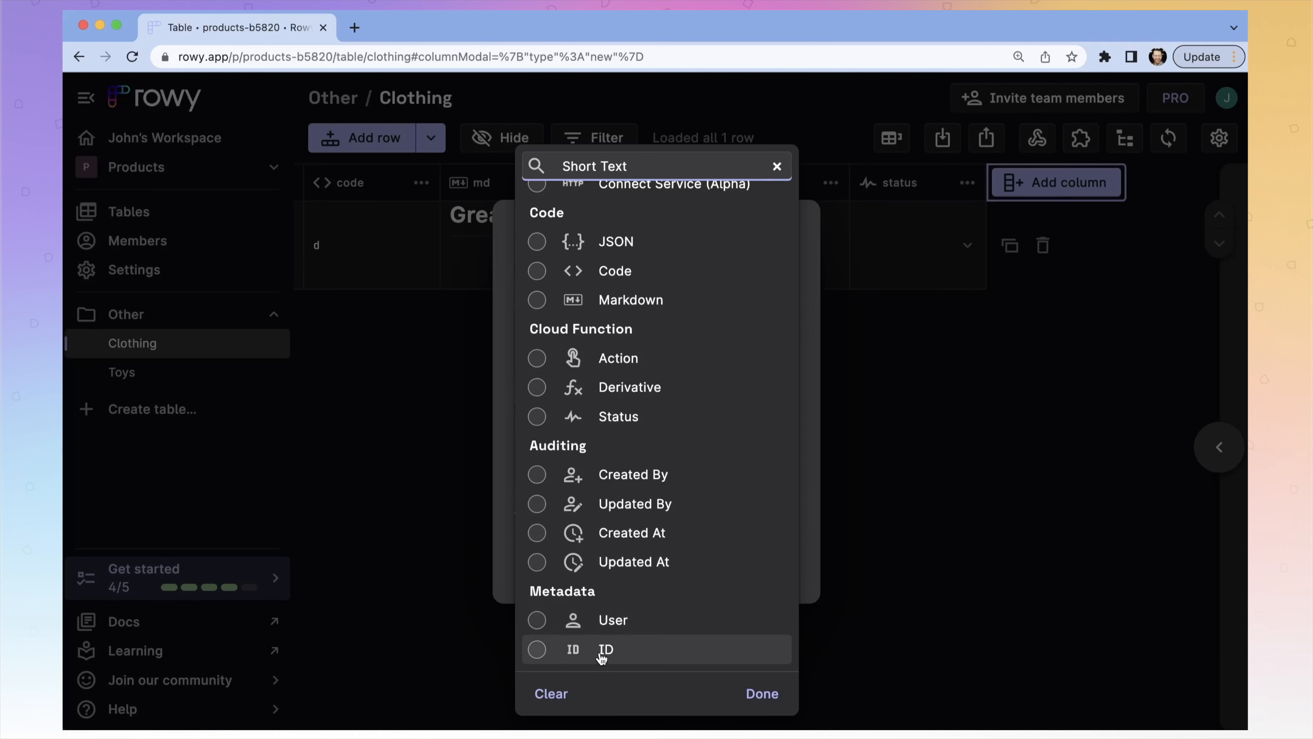
click(749, 694)
click(739, 678)
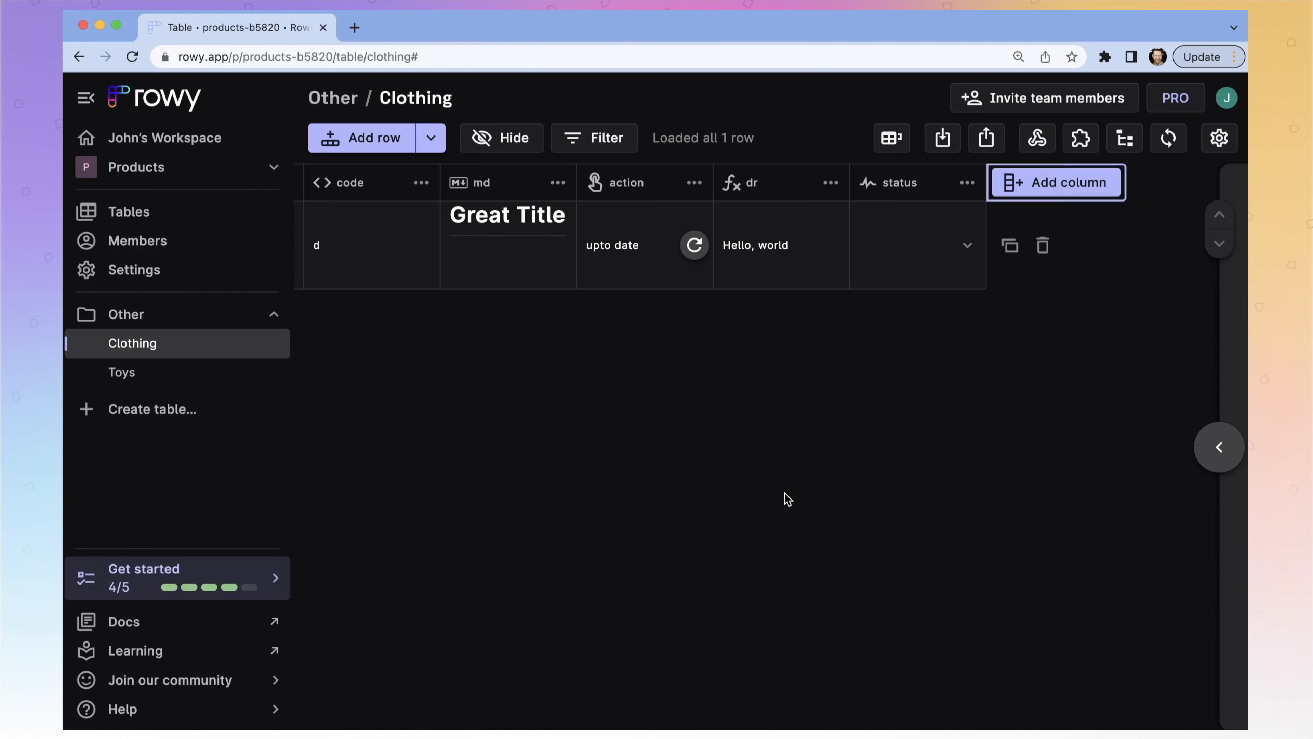
Step: Begin a Basic webhook for the Clothing table and highlight its endpoint URL
click(1035, 140)
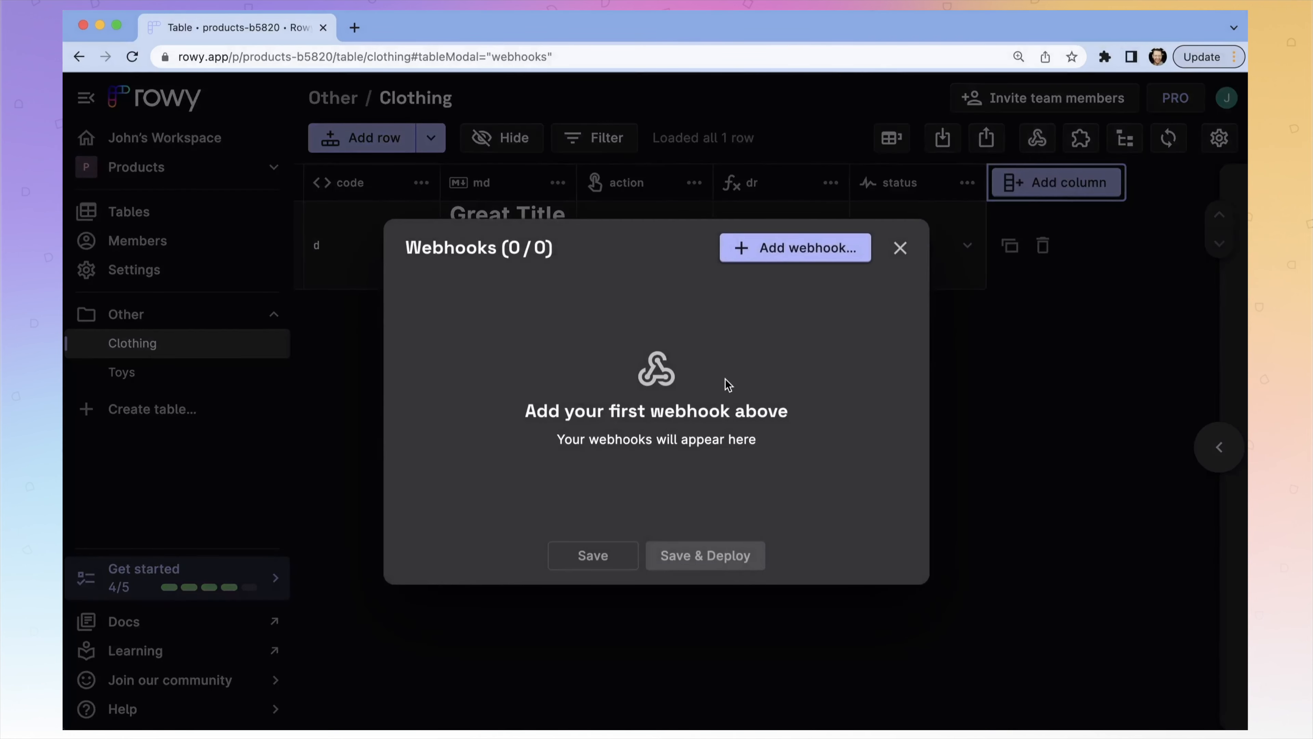
click(745, 258)
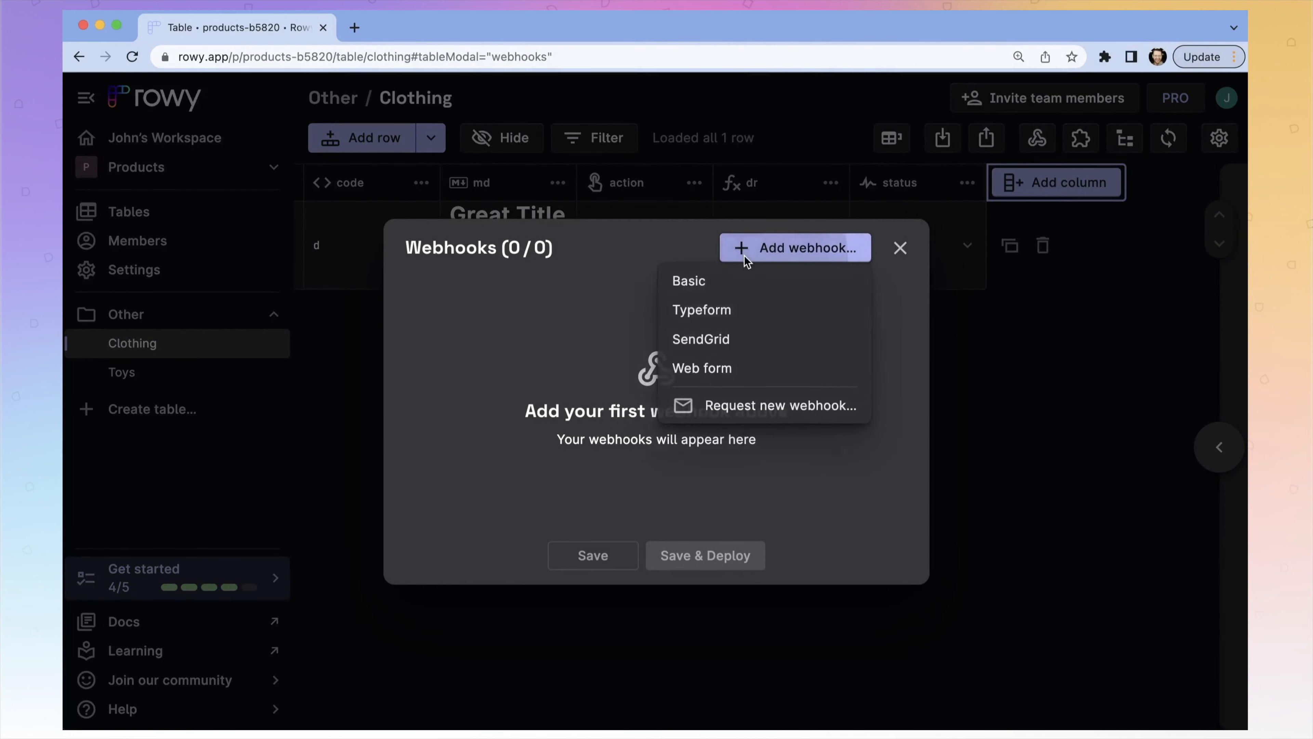
click(737, 293)
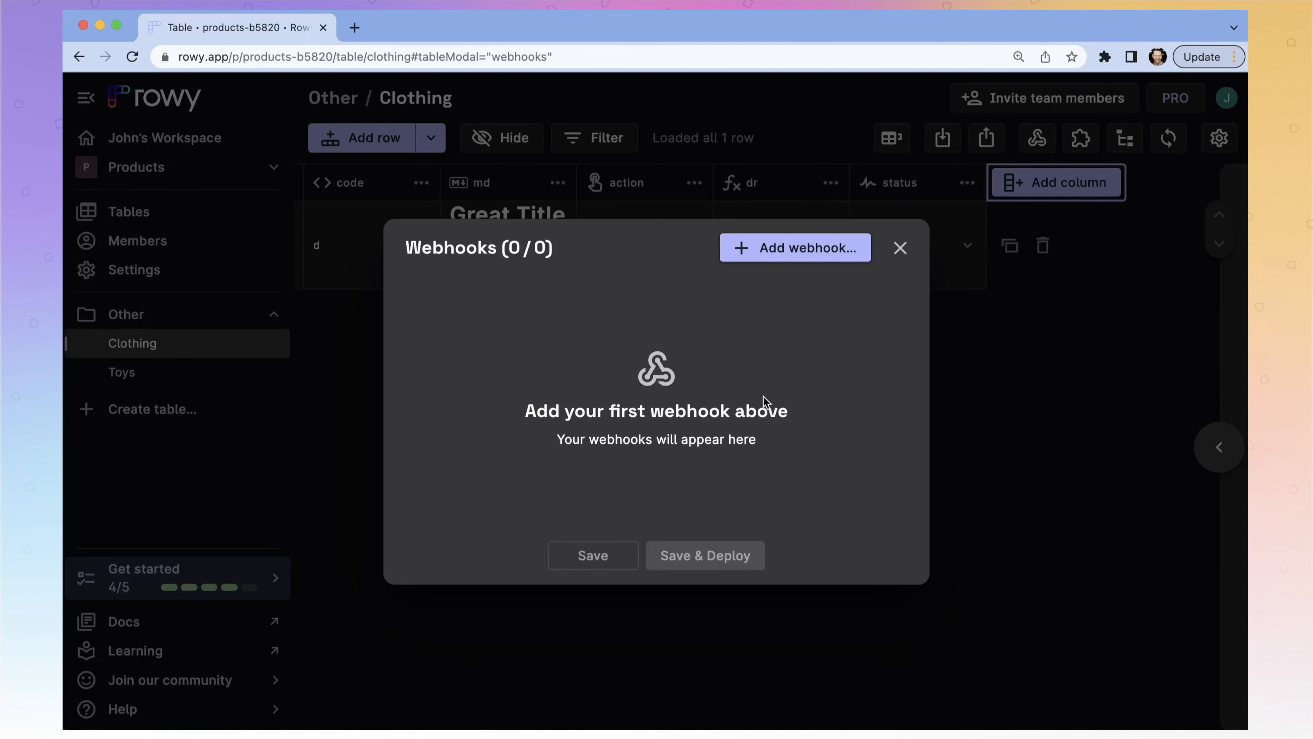
click(770, 252)
click(729, 293)
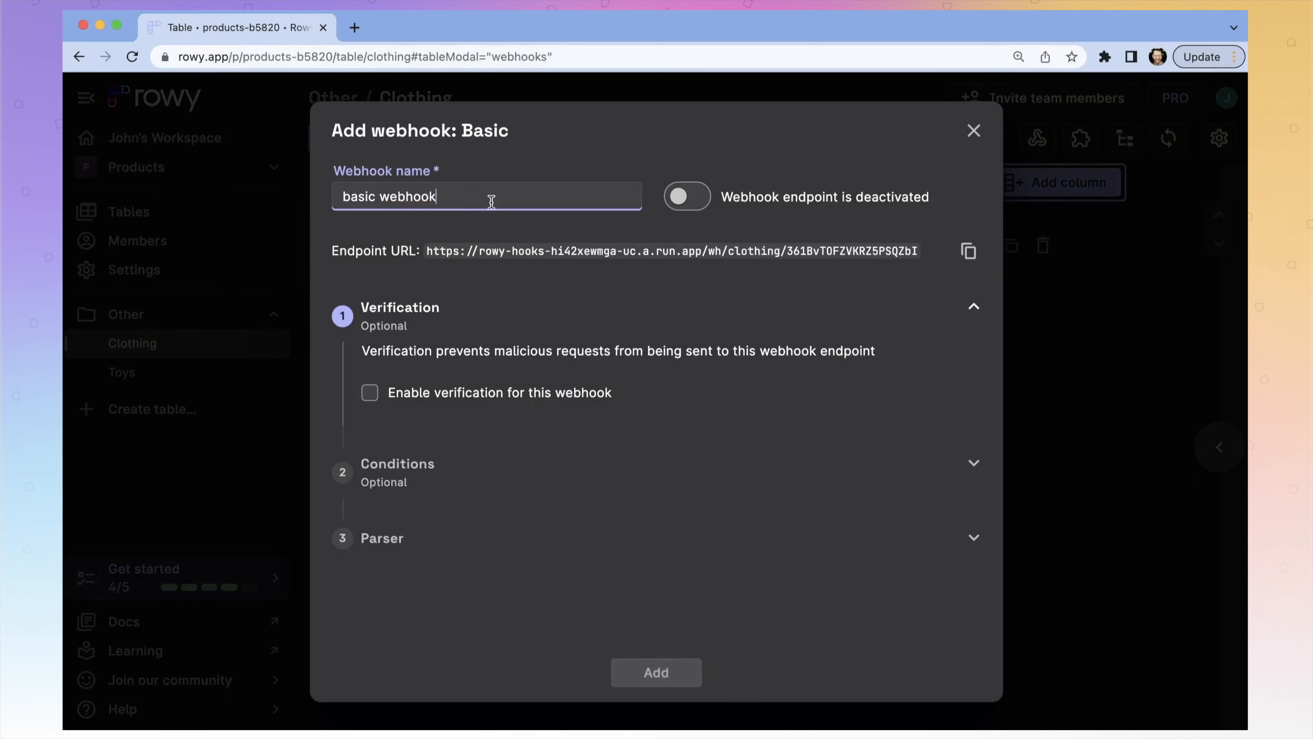
drag(428, 252, 902, 253)
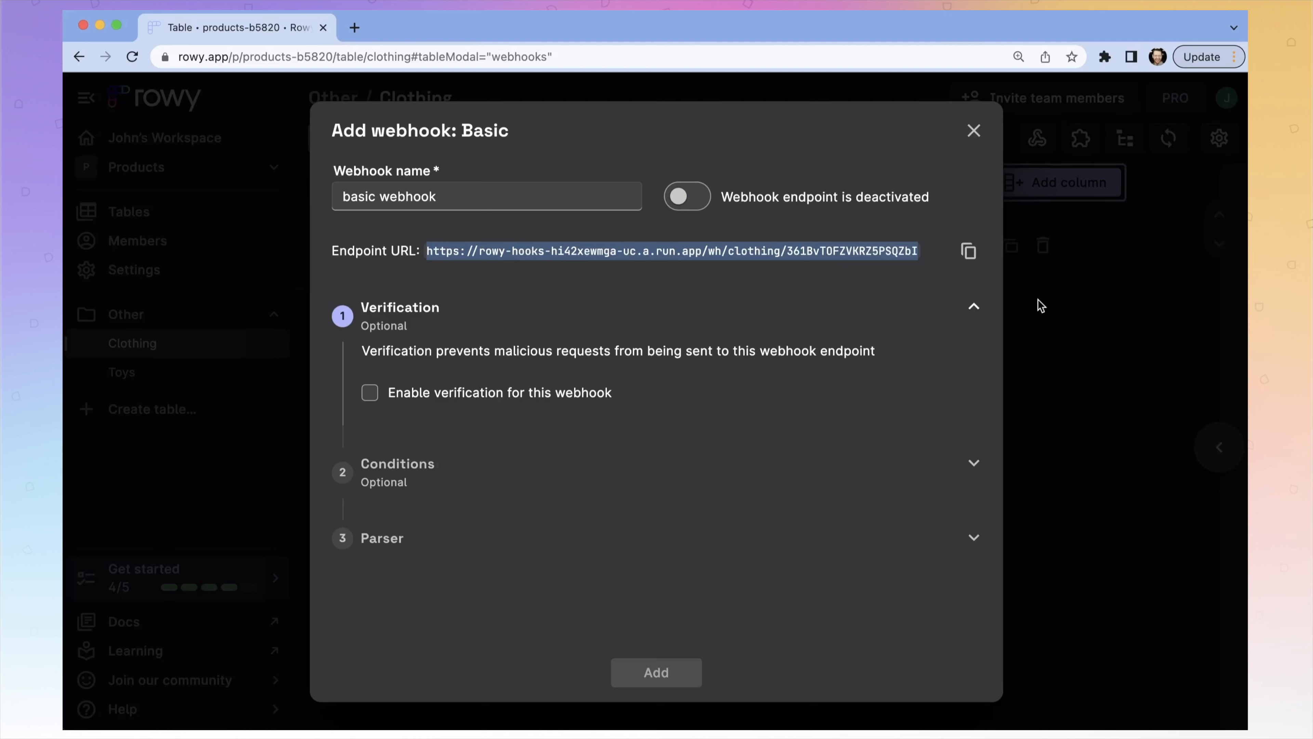
Step: Examine the Basic webhook's condition and parser functions, discard it, and check the other webhook types before closing the webhooks
click(647, 475)
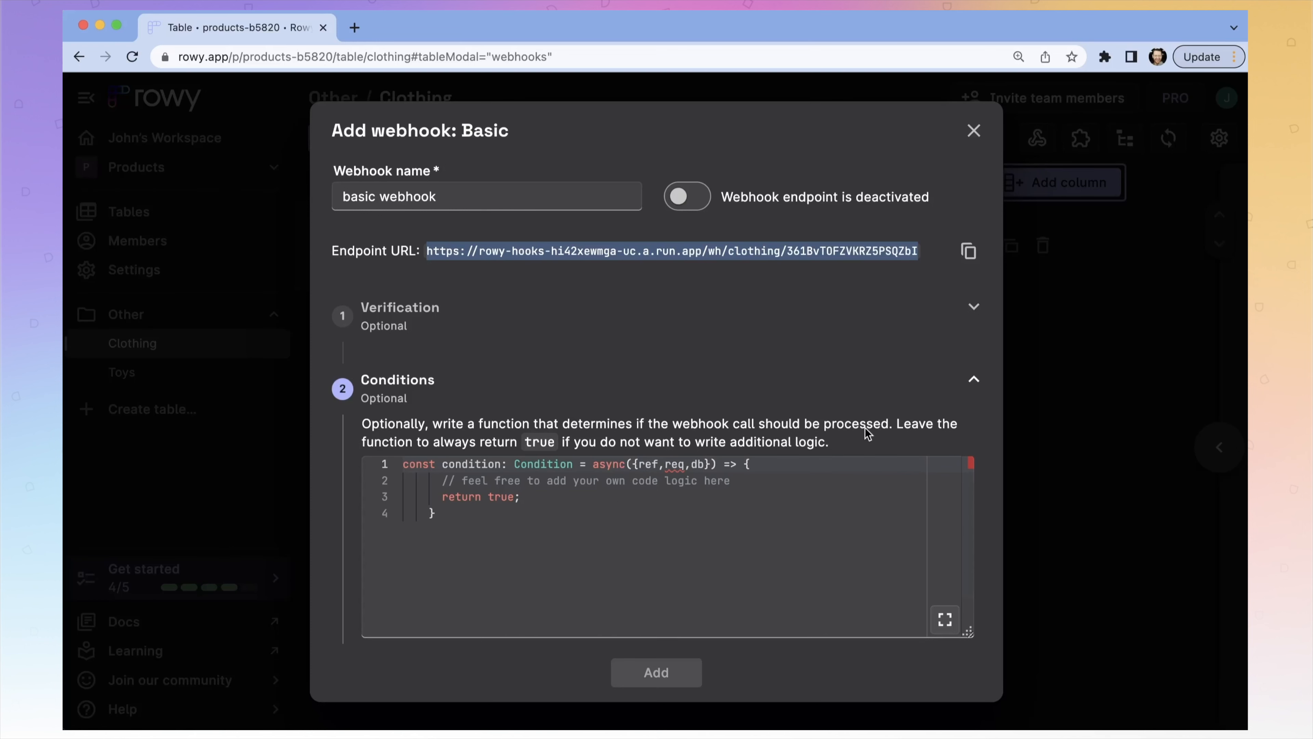
scroll(910, 518, down, 3)
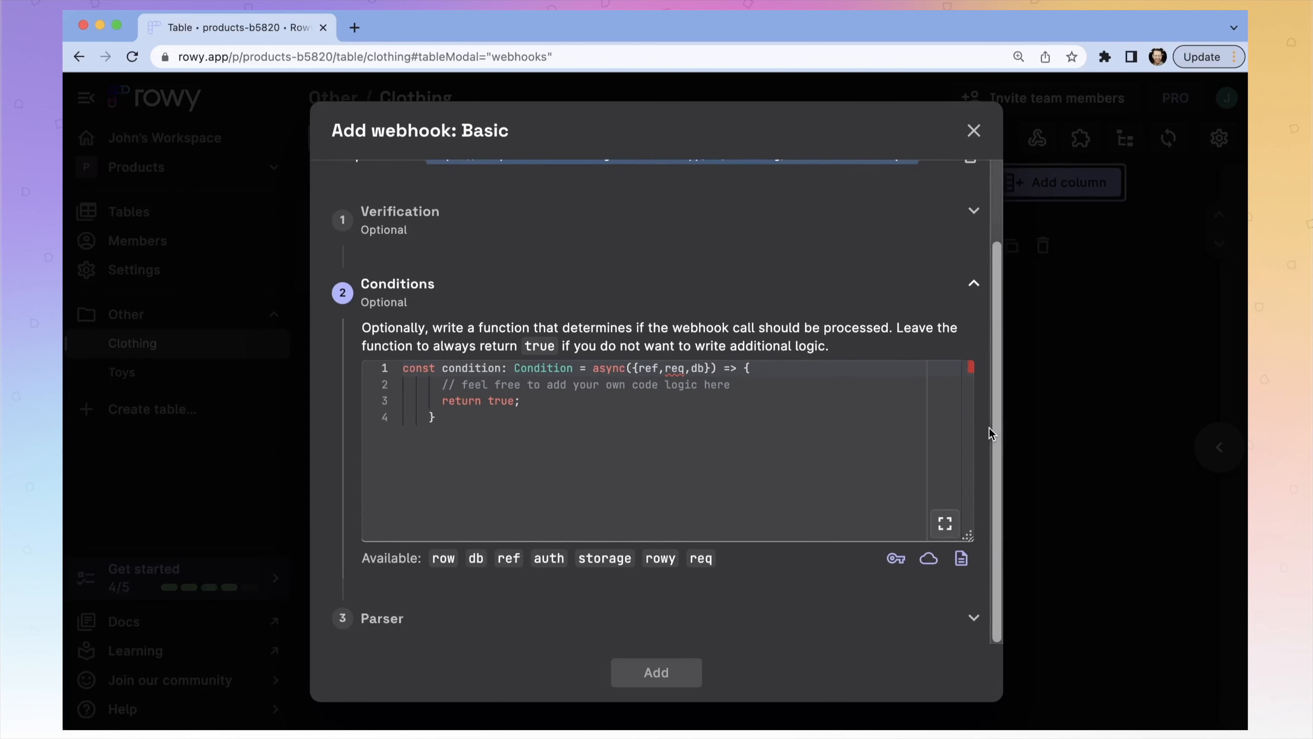
click(833, 623)
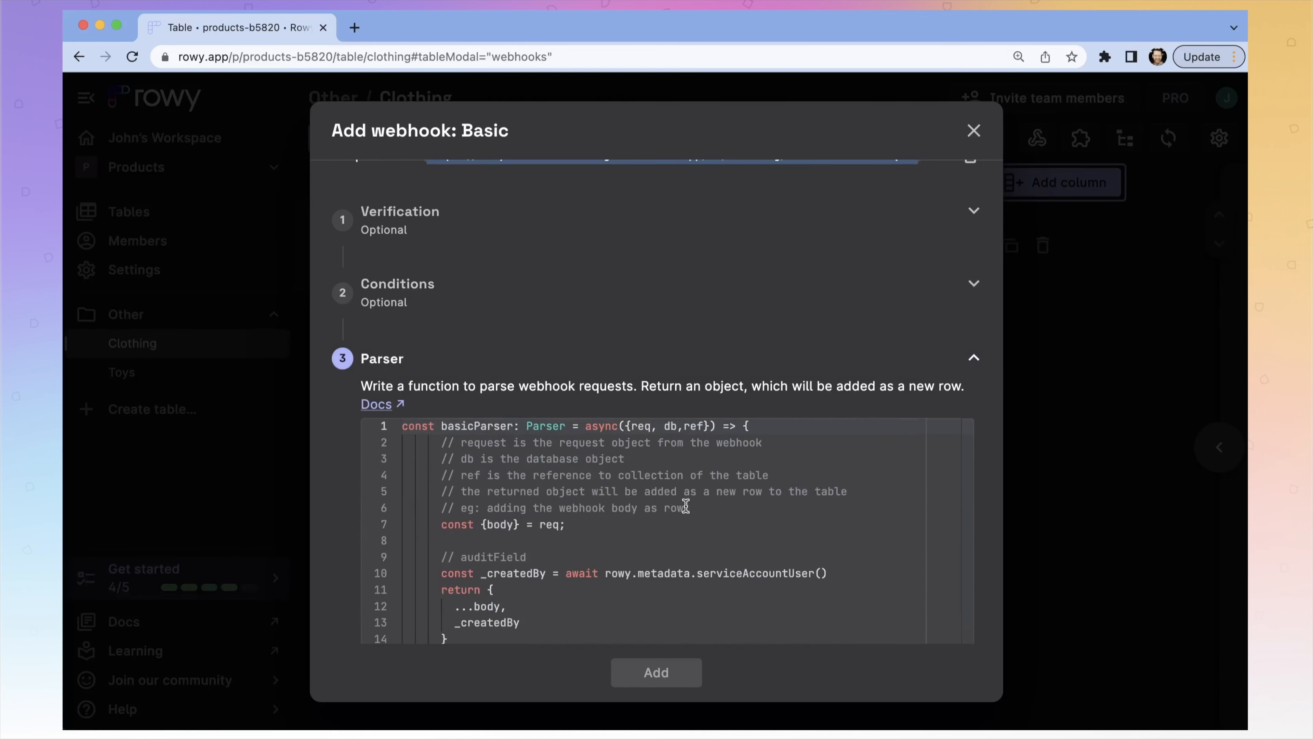
scroll(517, 481, down, 5)
scroll(499, 475, up, 4)
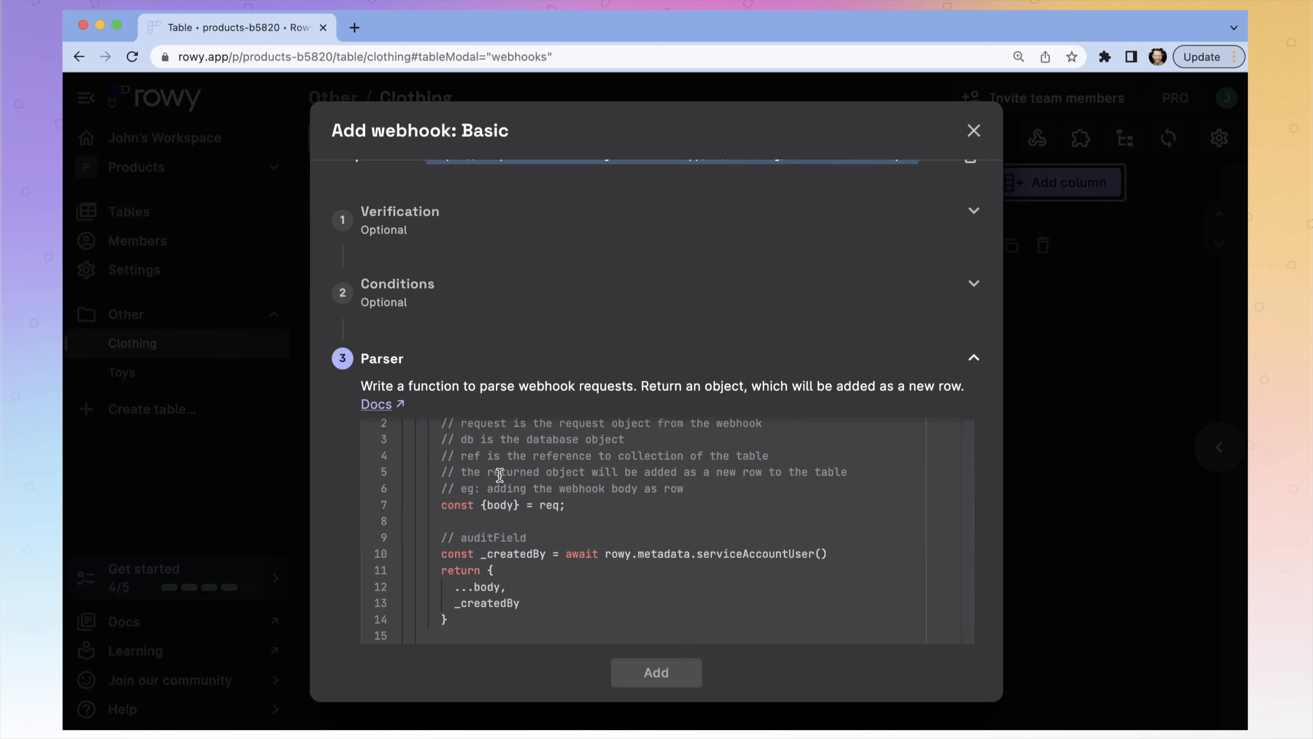
scroll(499, 475, up, 1)
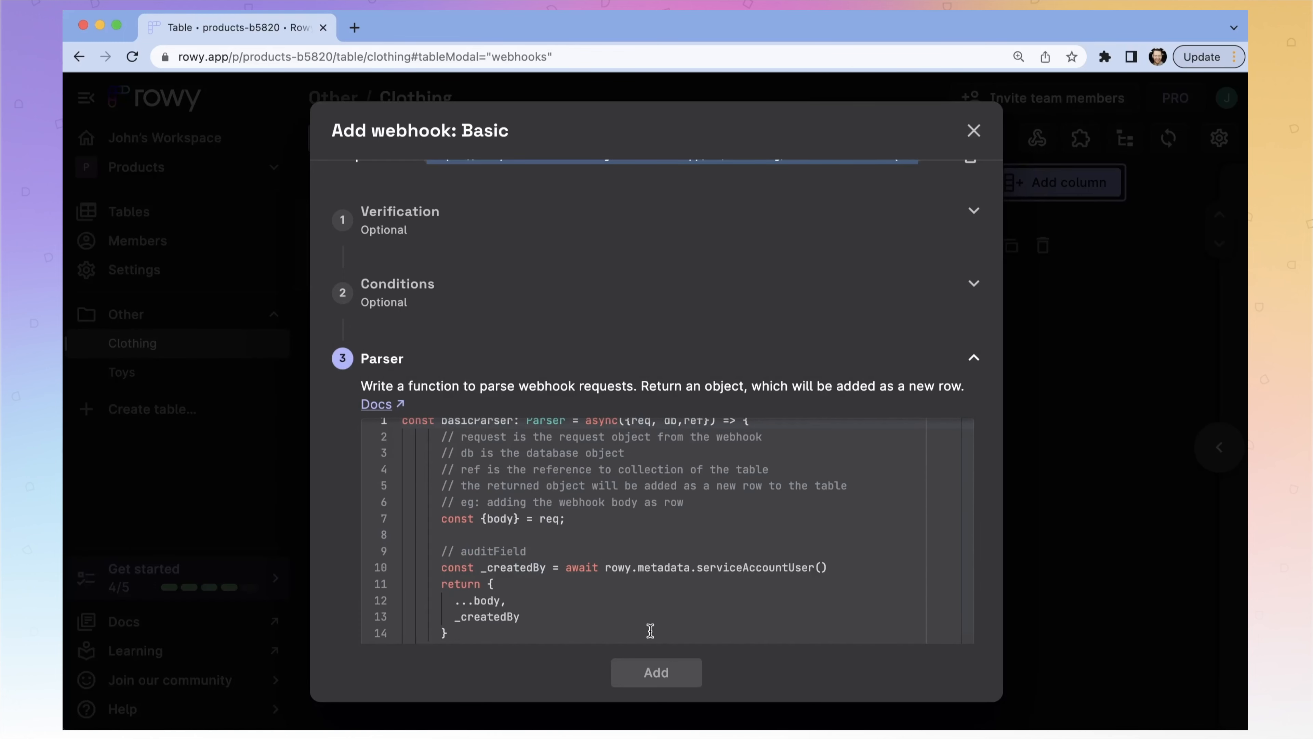
click(974, 130)
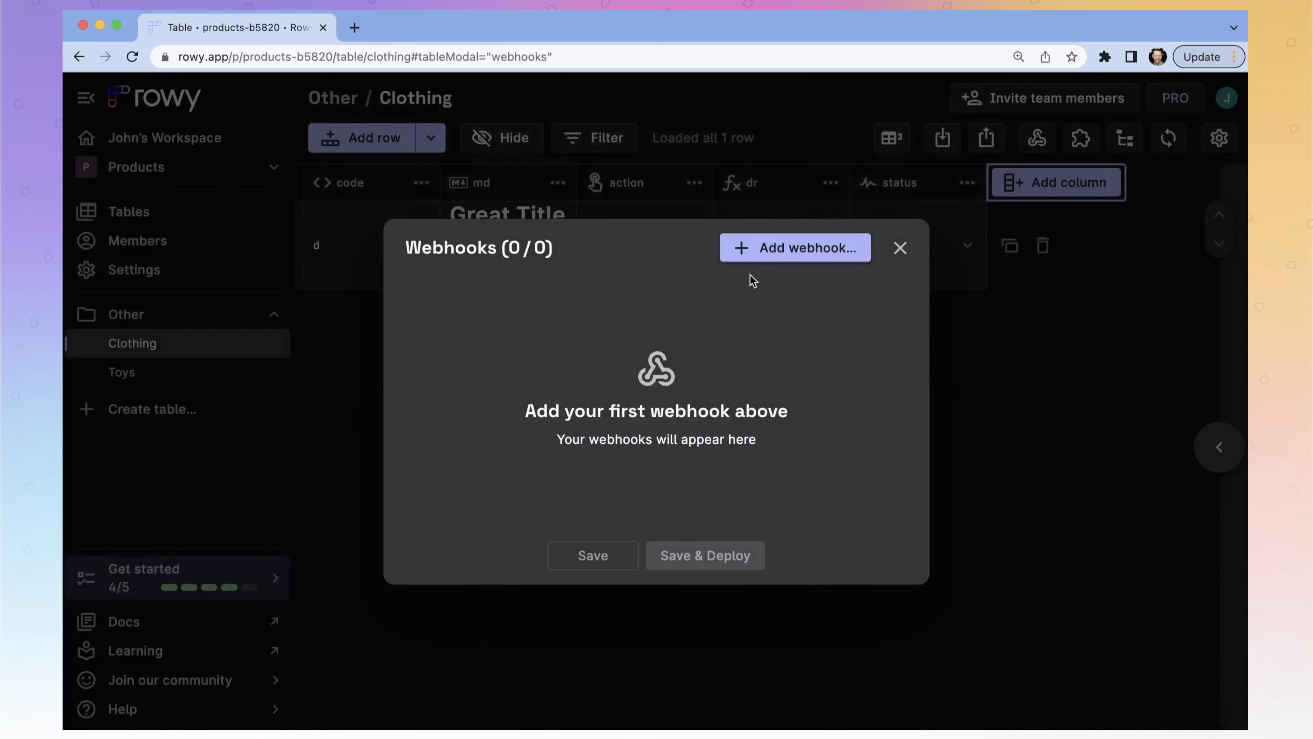
click(756, 253)
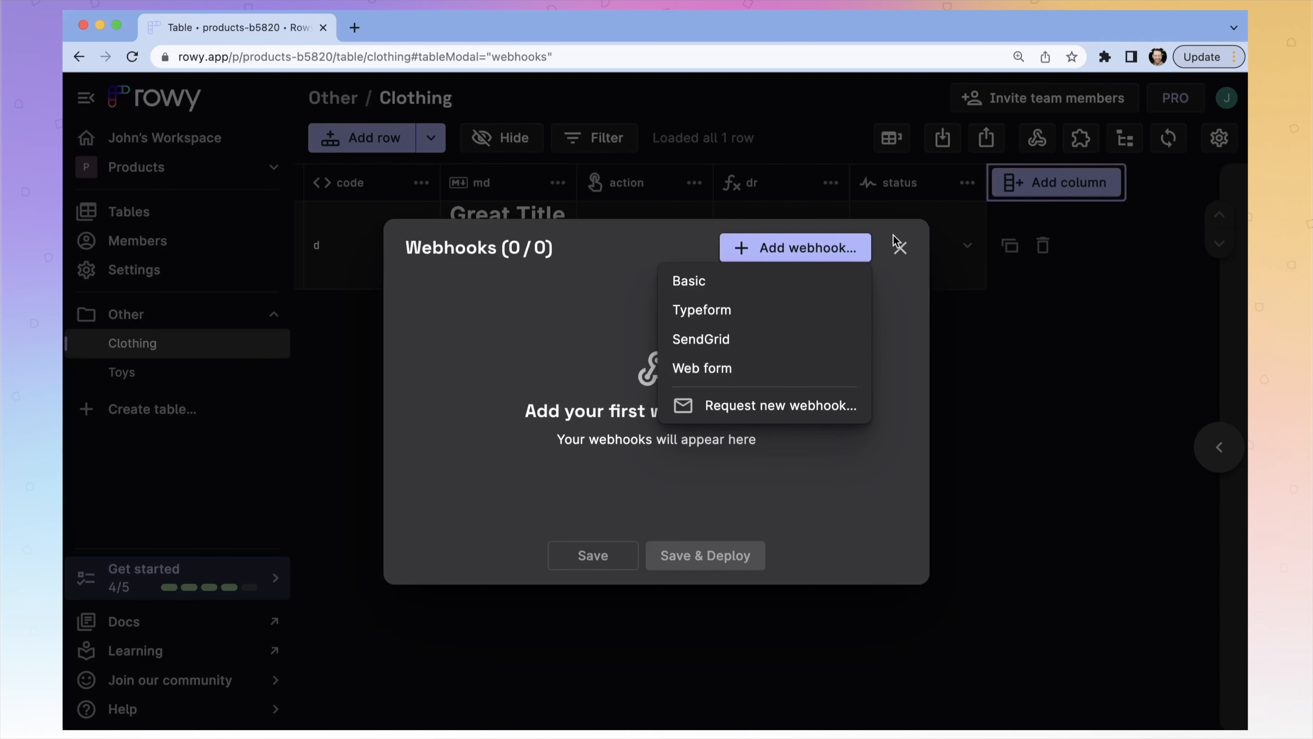
click(900, 248)
Step: Examine a Task extension's required fields, trigger conditions and body, and leave the table's export options without exporting
click(1084, 138)
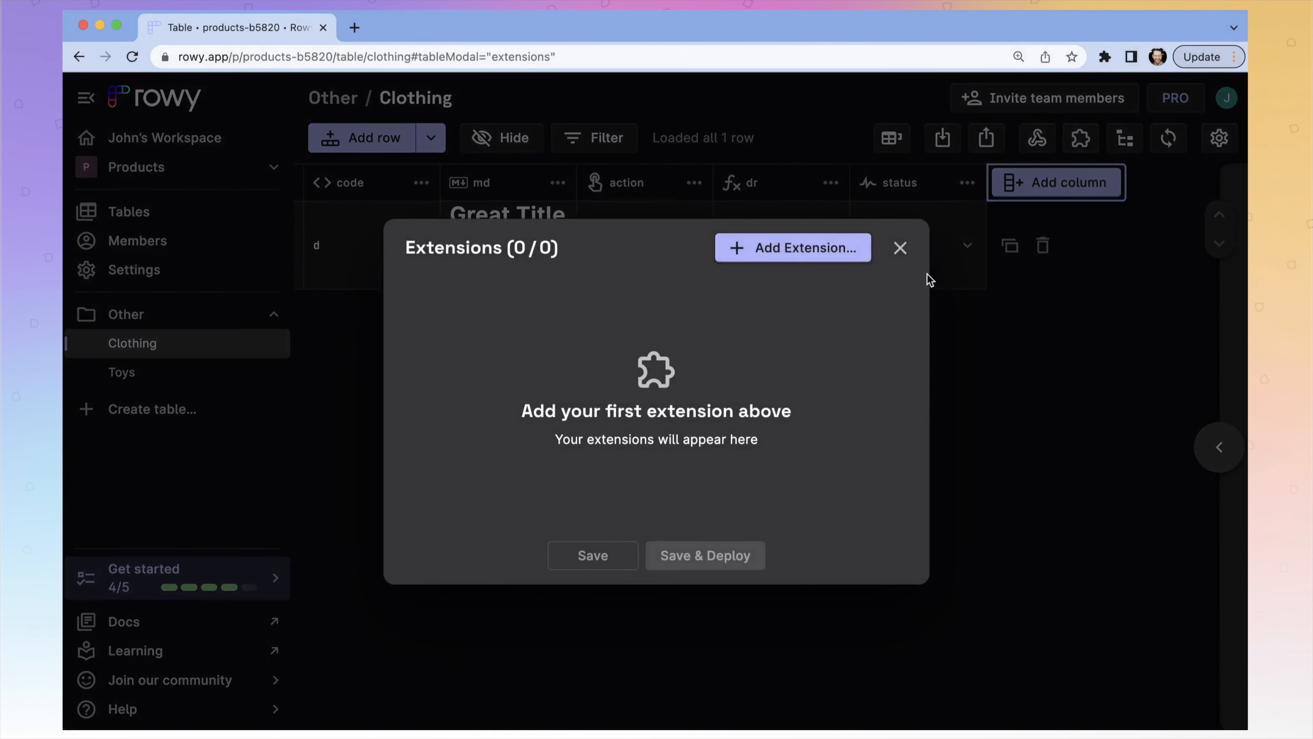
click(829, 259)
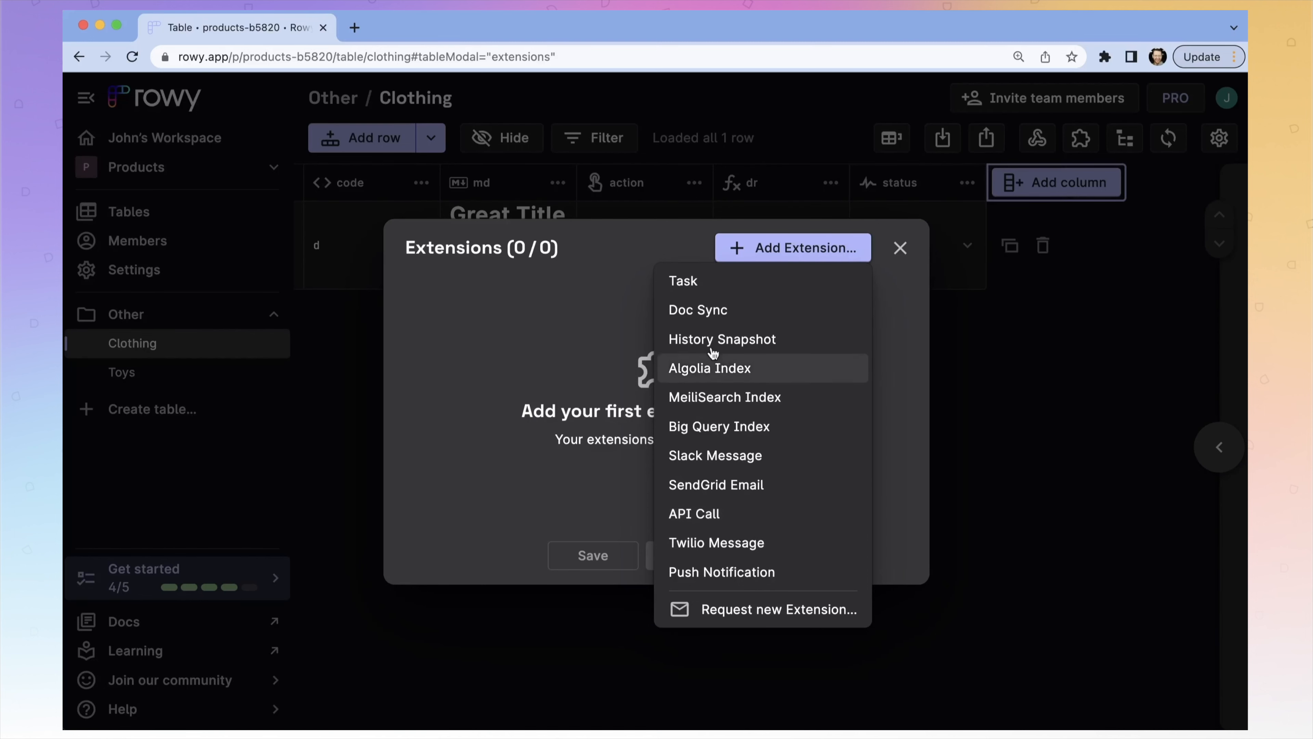
click(702, 282)
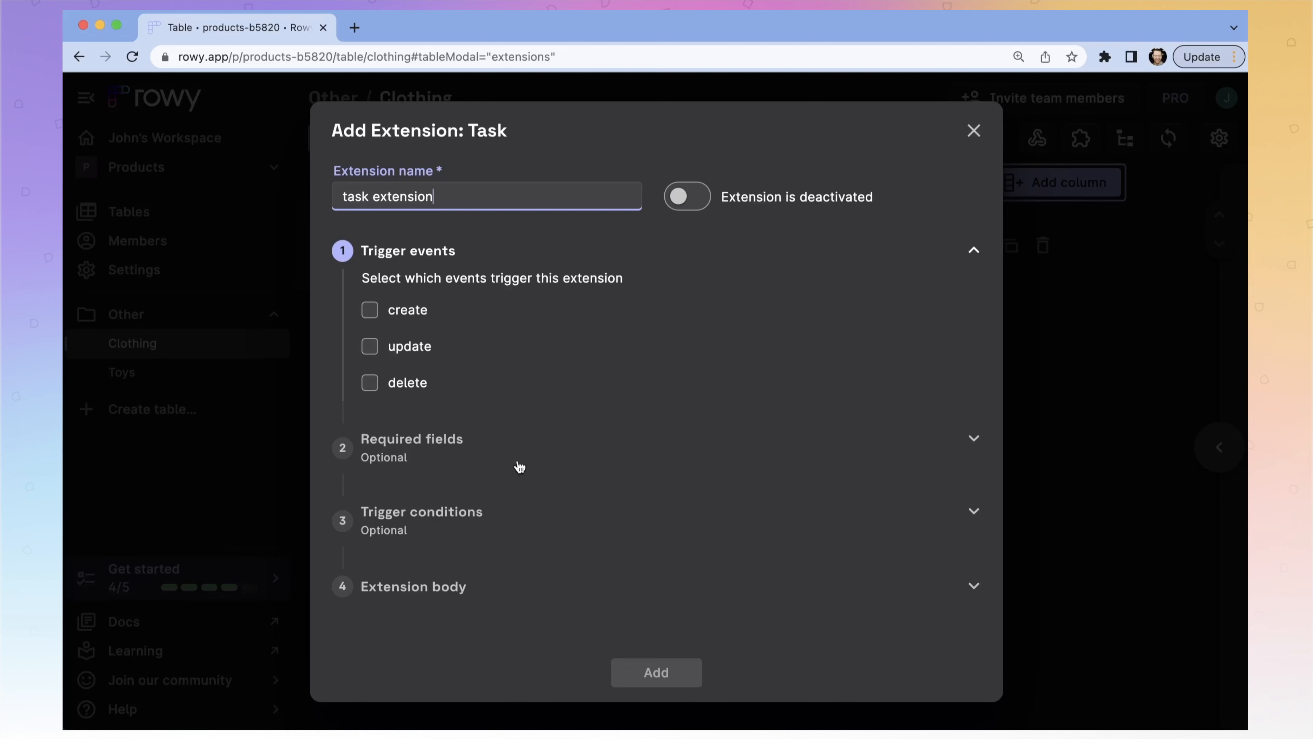
click(523, 451)
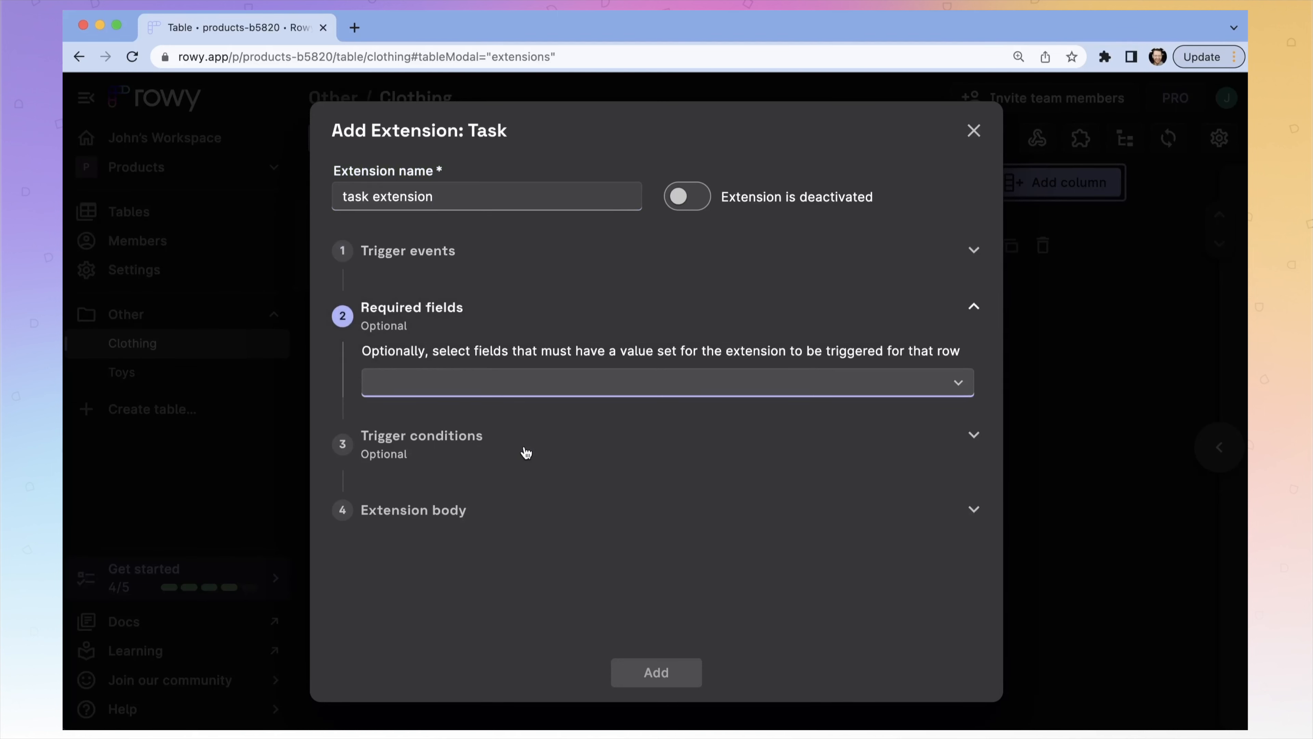
click(527, 453)
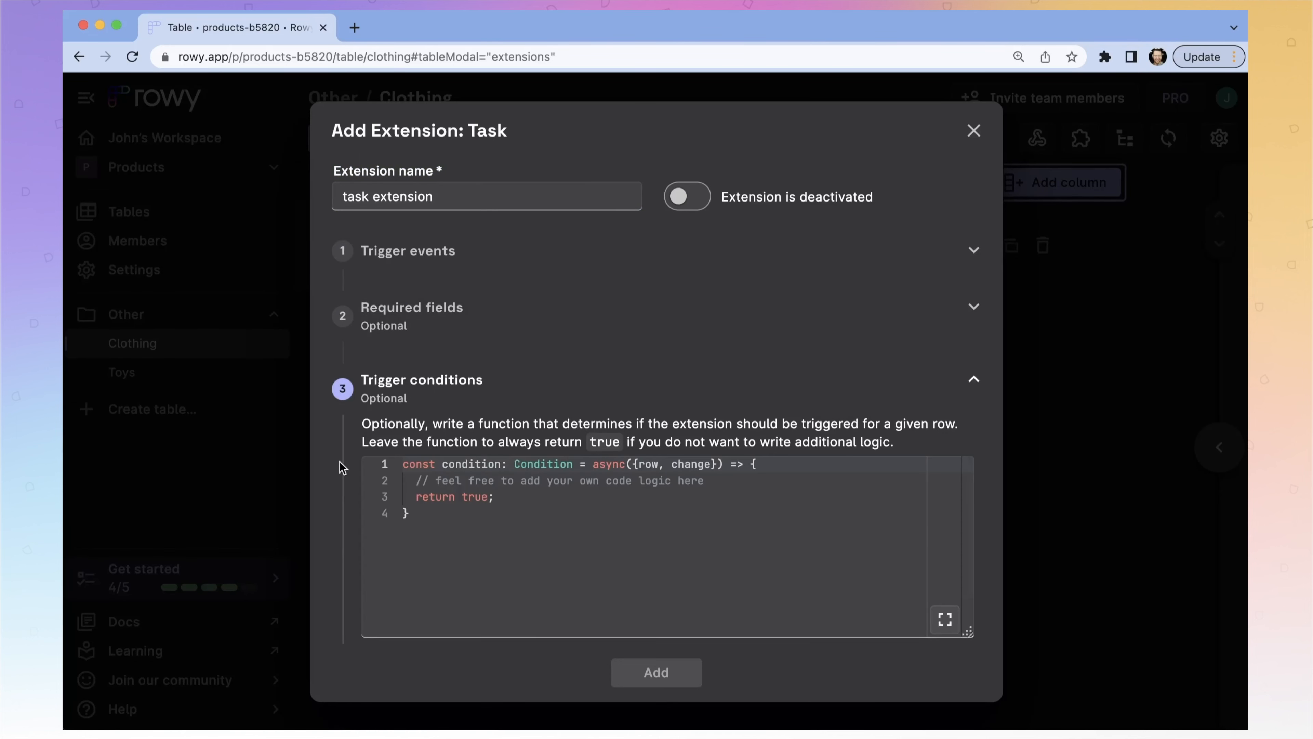
scroll(468, 612, down, 3)
click(468, 611)
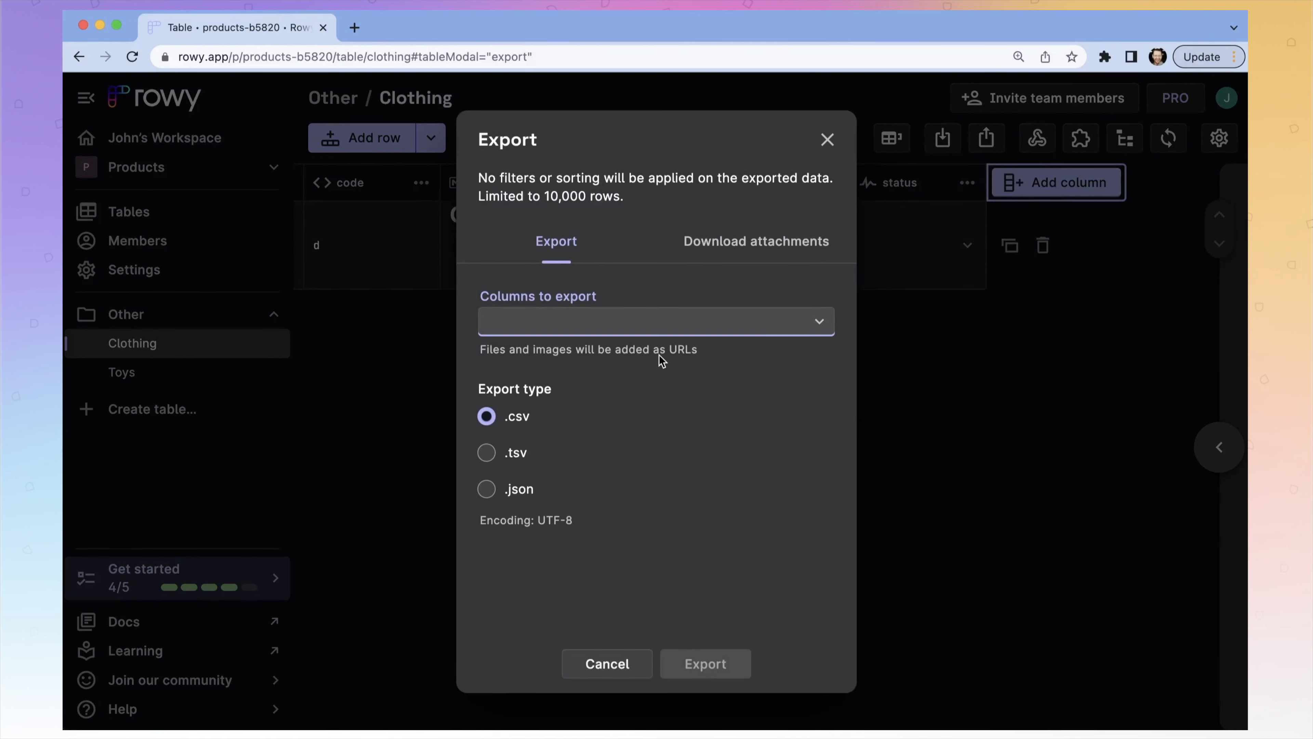
click(879, 440)
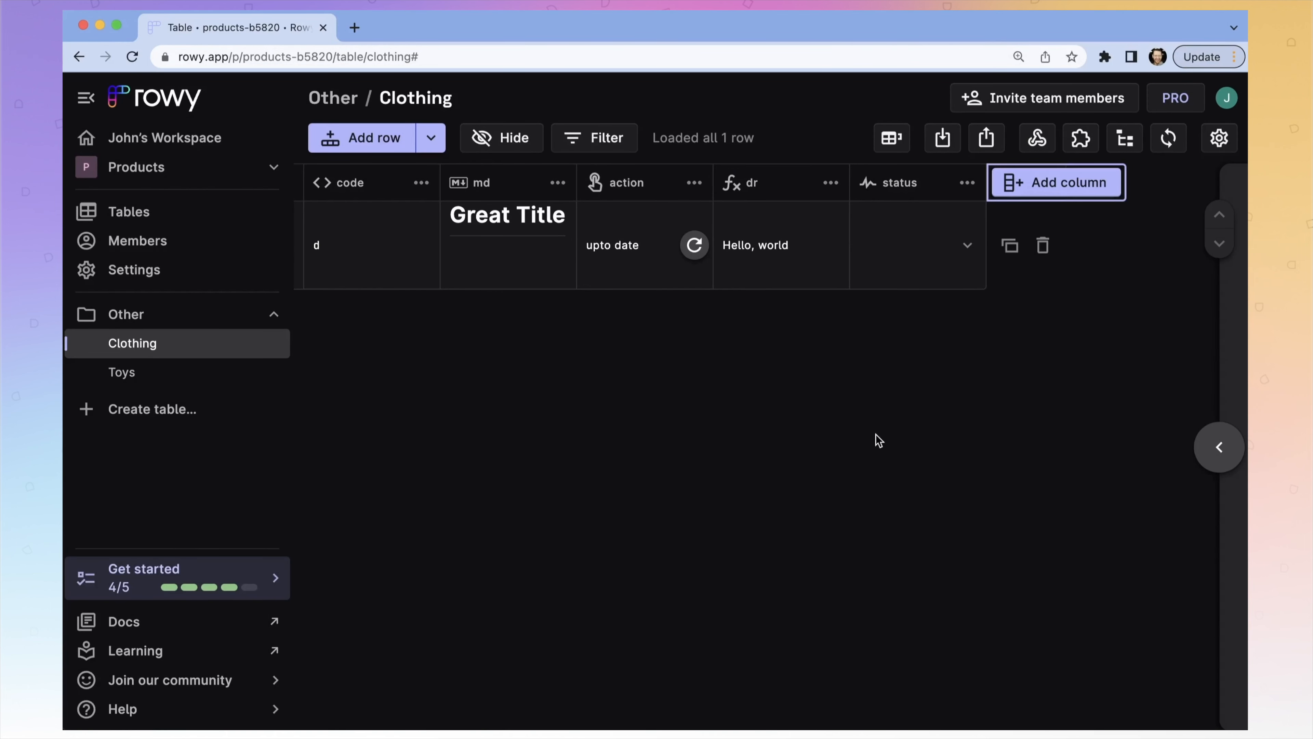